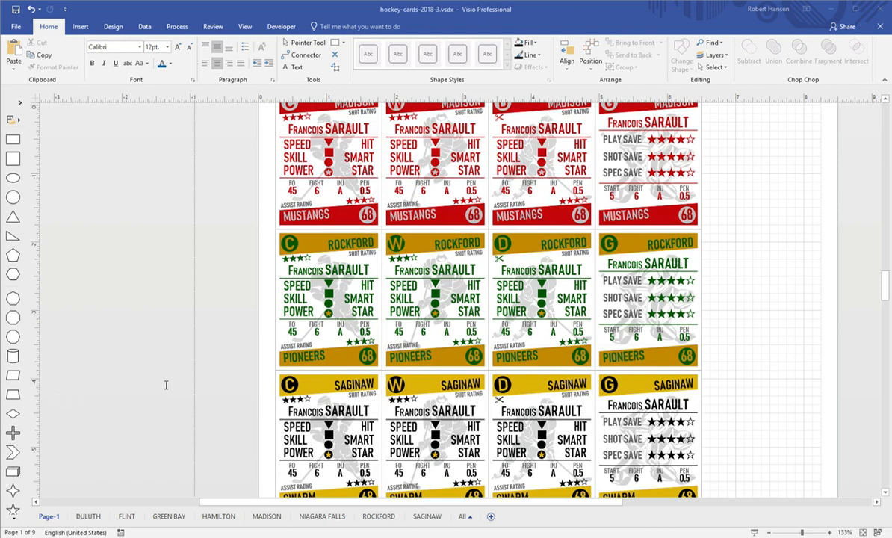
Review the team card templates on Page-1, from Hamilton through the unsigned free-agent set
click(552, 18)
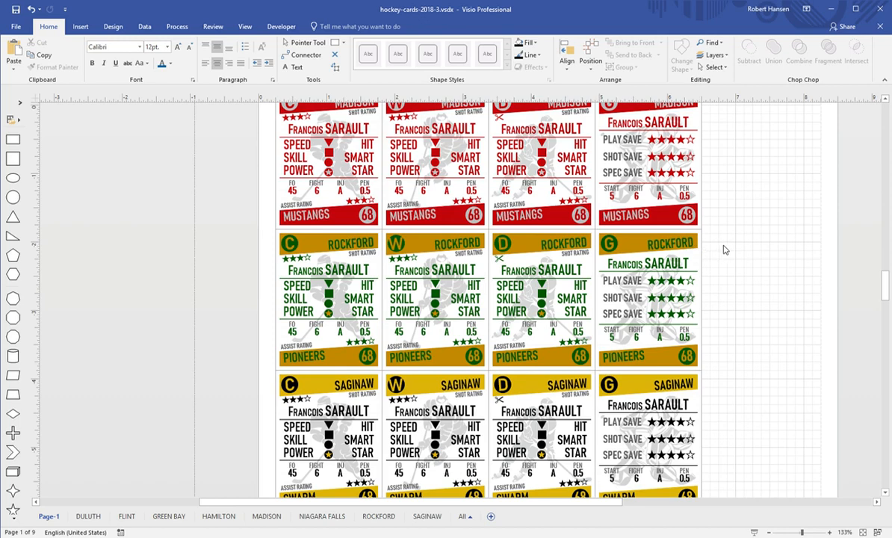
scroll(723, 249, up, 10)
scroll(723, 250, up, 12)
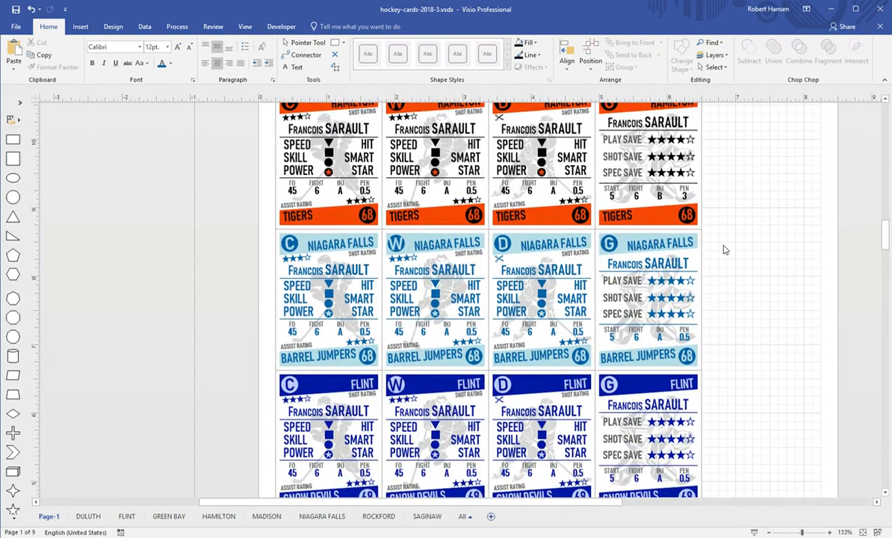
scroll(722, 250, up, 3)
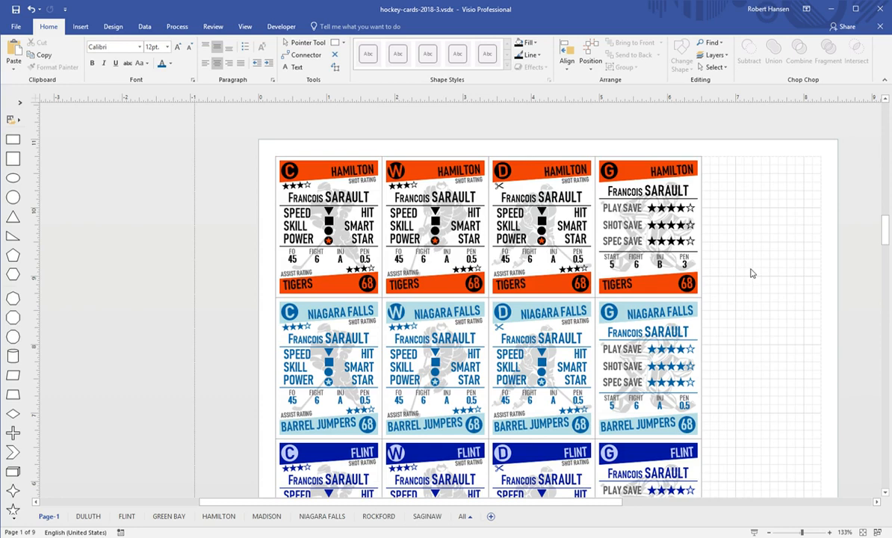
scroll(752, 274, down, 3)
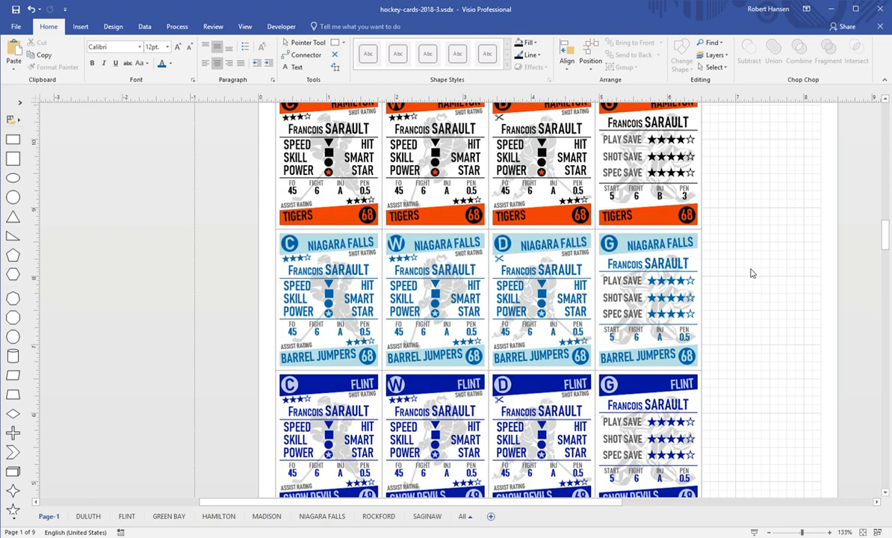
scroll(752, 273, down, 5)
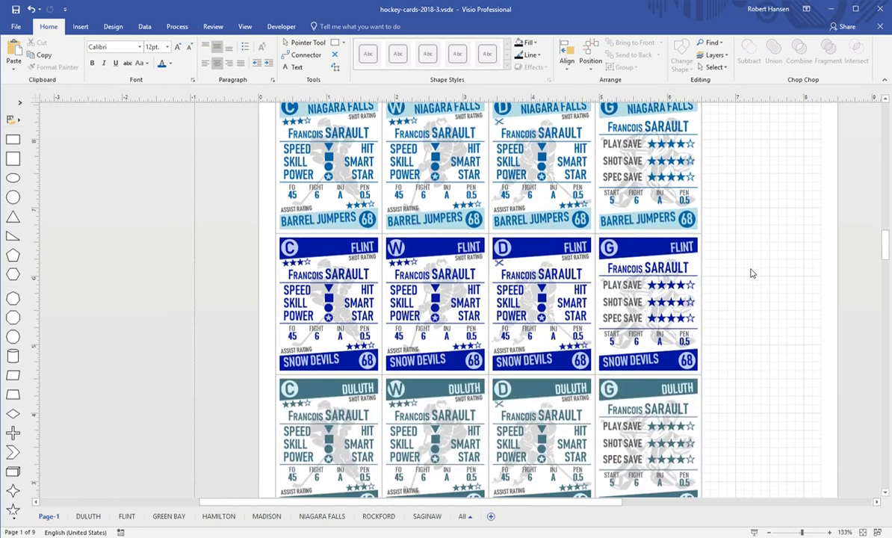
scroll(752, 273, down, 4)
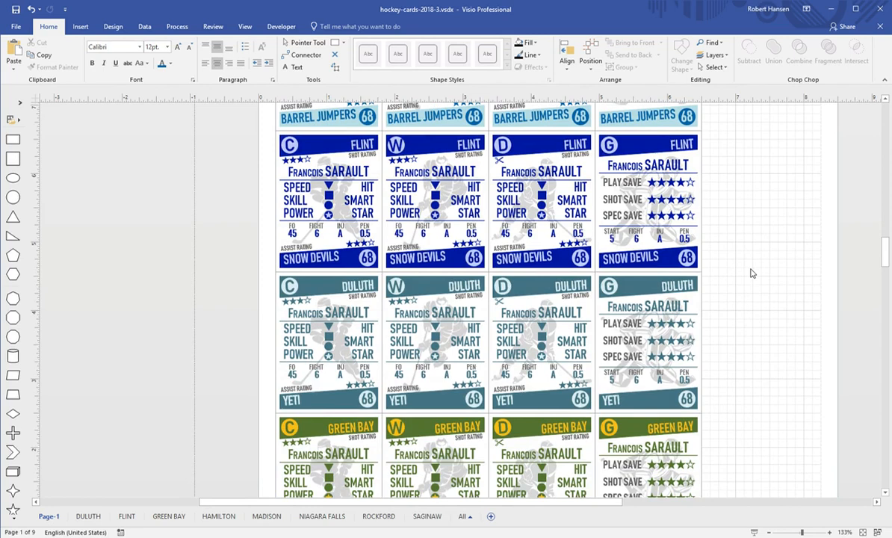
scroll(752, 273, down, 6)
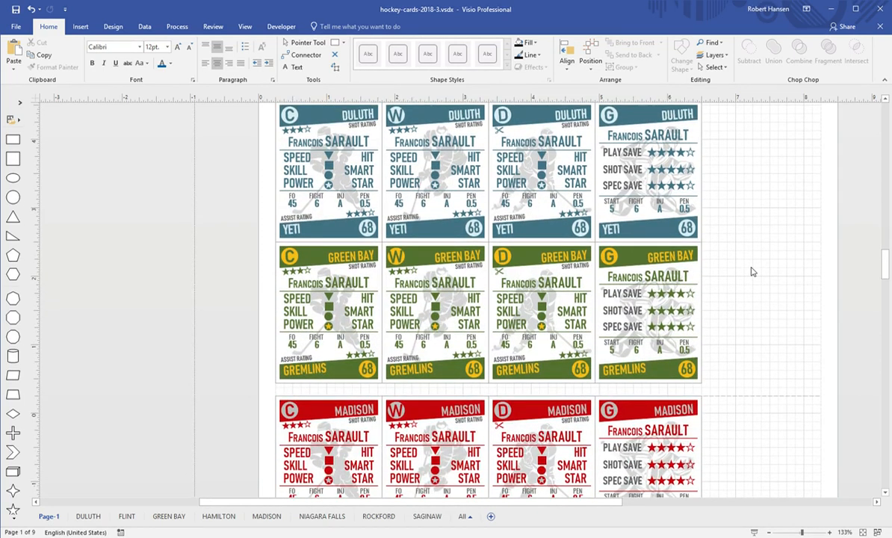
scroll(752, 272, down, 5)
scroll(737, 264, down, 5)
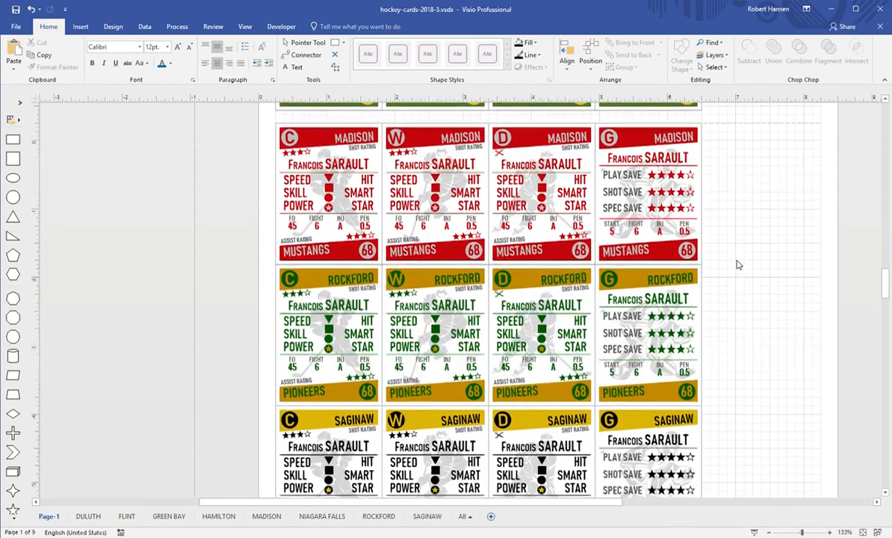
scroll(737, 264, down, 5)
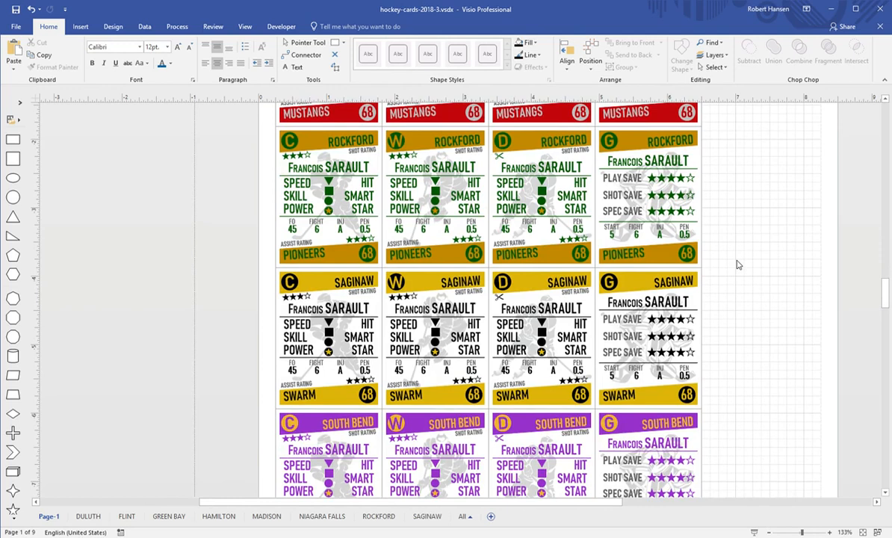
scroll(737, 264, down, 5)
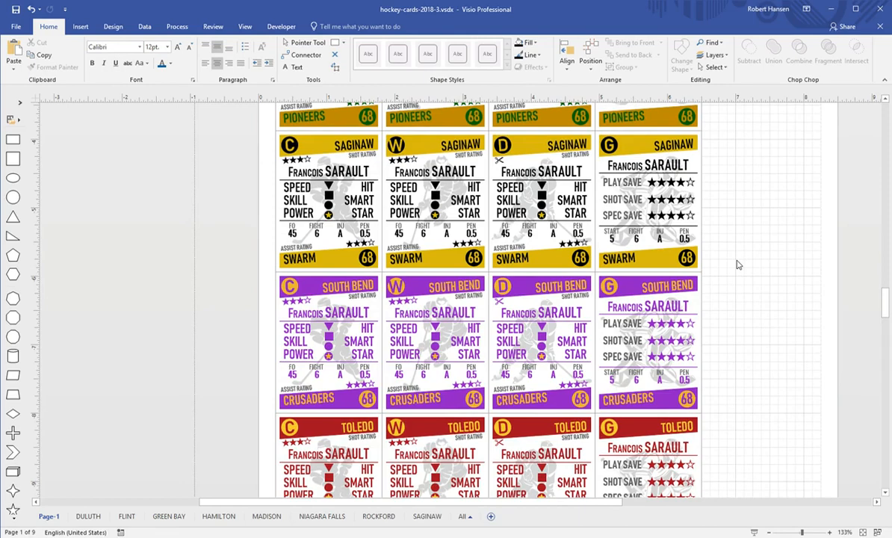
scroll(737, 264, down, 5)
scroll(737, 264, down, 5)
scroll(737, 265, down, 5)
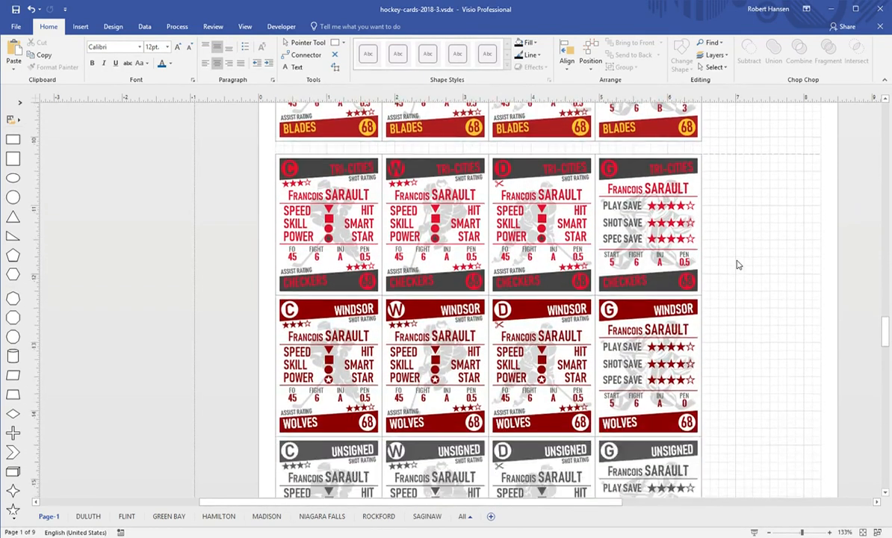
scroll(737, 265, down, 4)
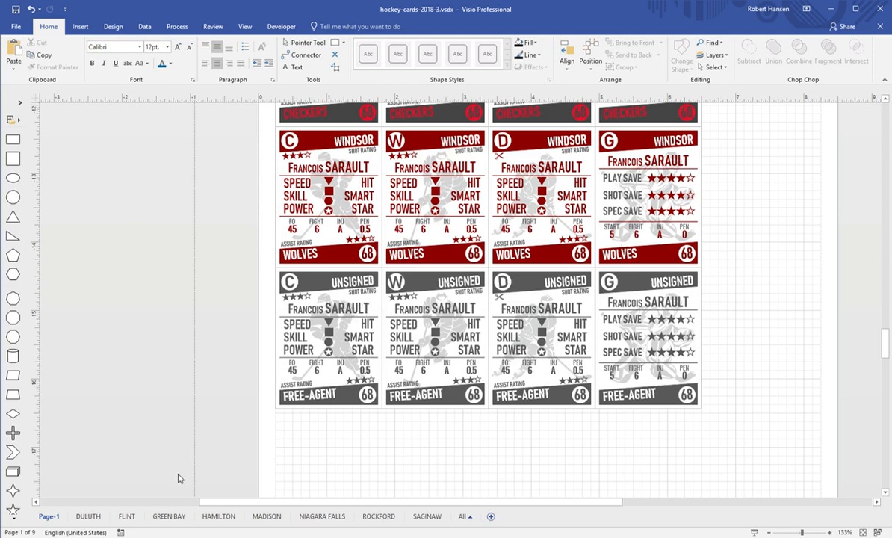
Examine the completed GREEN BAY page, from the centers through the goalies and the team logo card
click(166, 516)
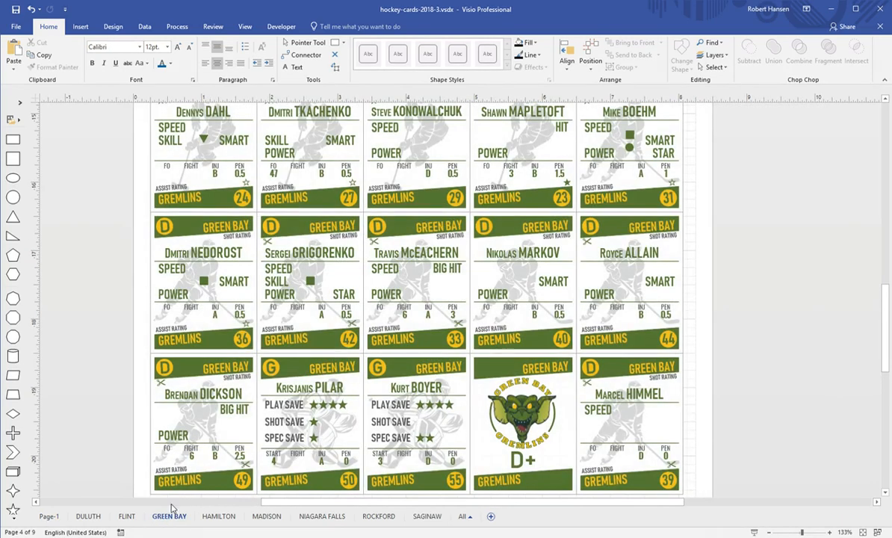
scroll(247, 421, up, 10)
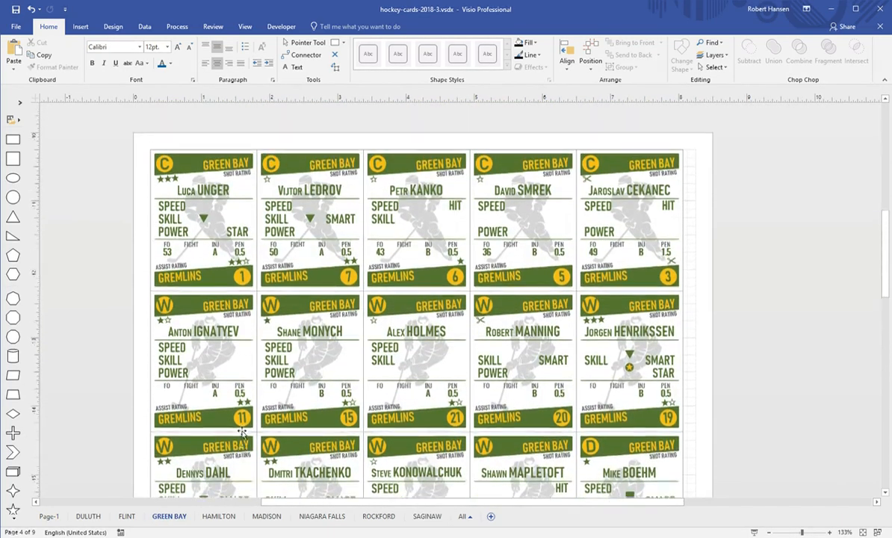
scroll(242, 433, down, 3)
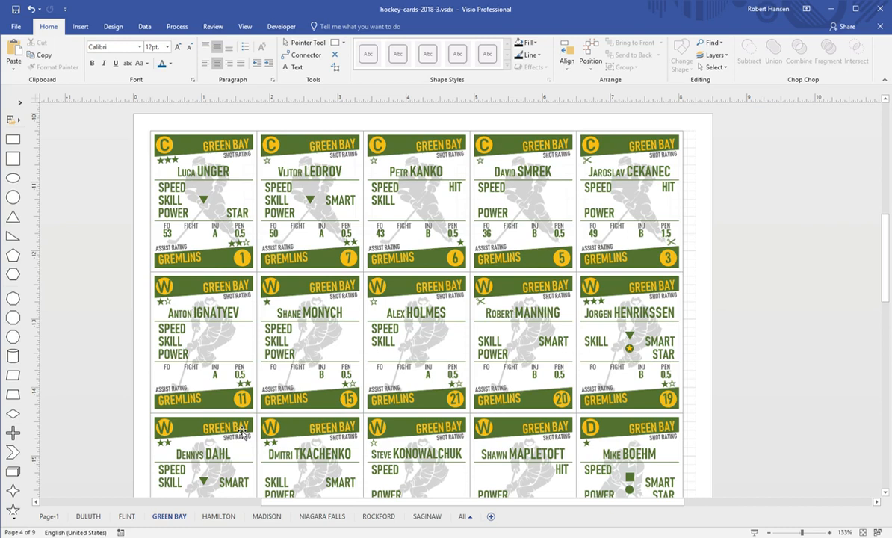
scroll(242, 431, down, 2)
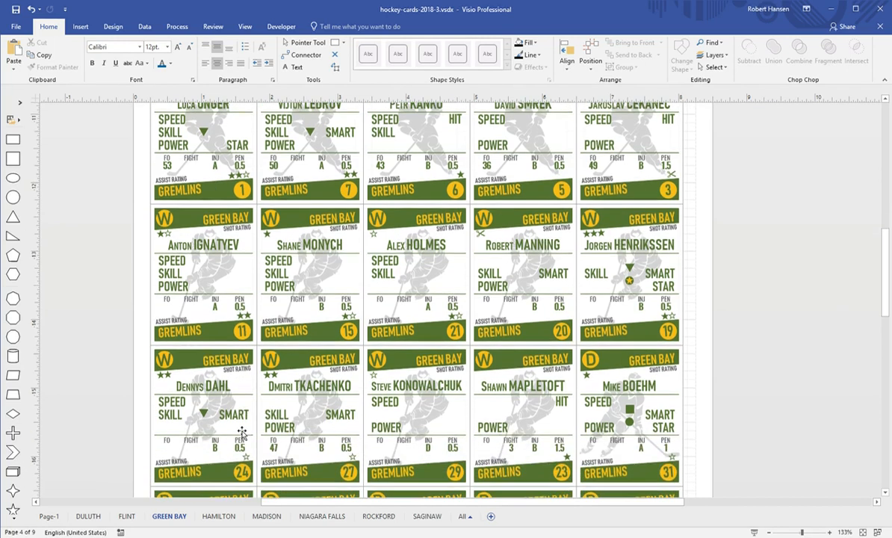
scroll(242, 432, down, 5)
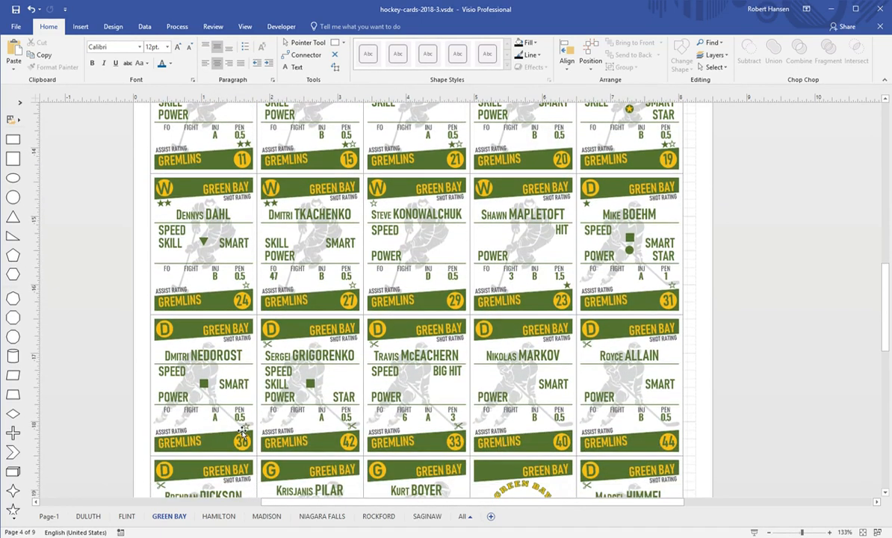
scroll(242, 431, down, 4)
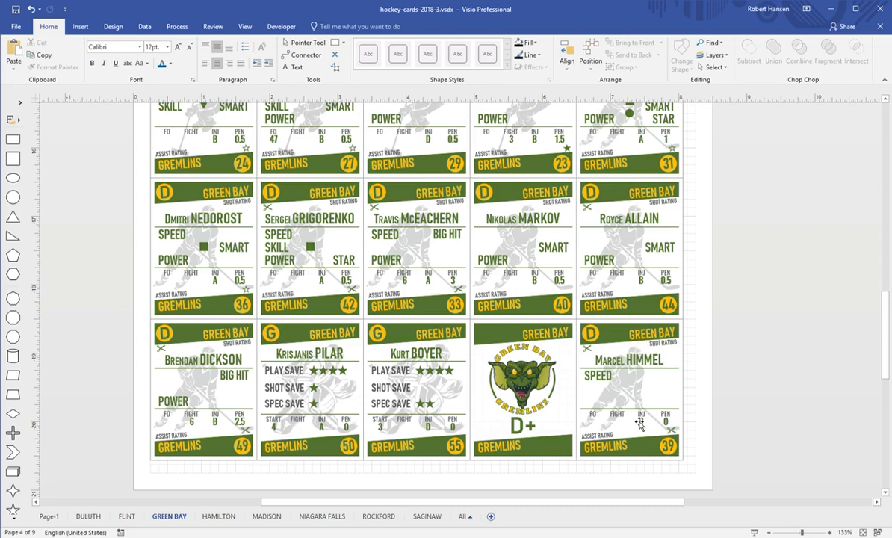
scroll(638, 424, up, 10)
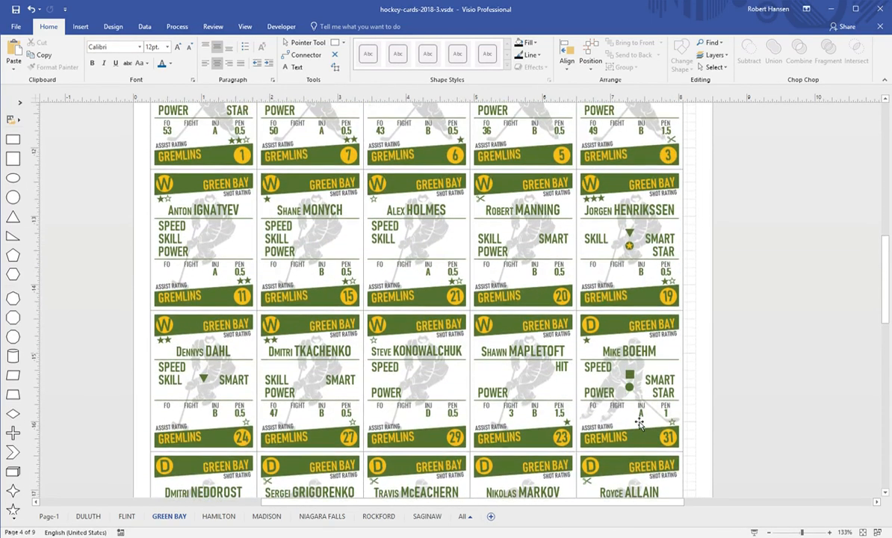
scroll(638, 424, up, 1)
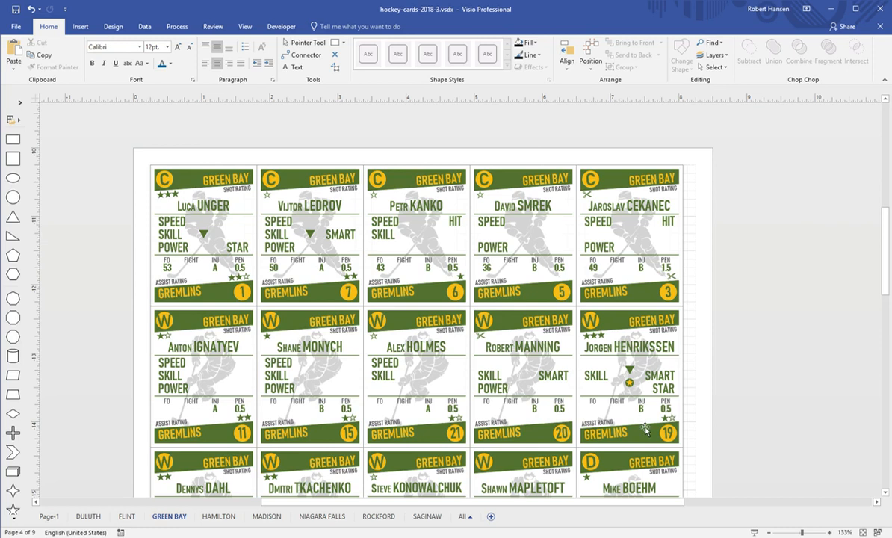
Open the SAGINAW page and enlarge its sheet to 158% with the upper edge in view
click(426, 516)
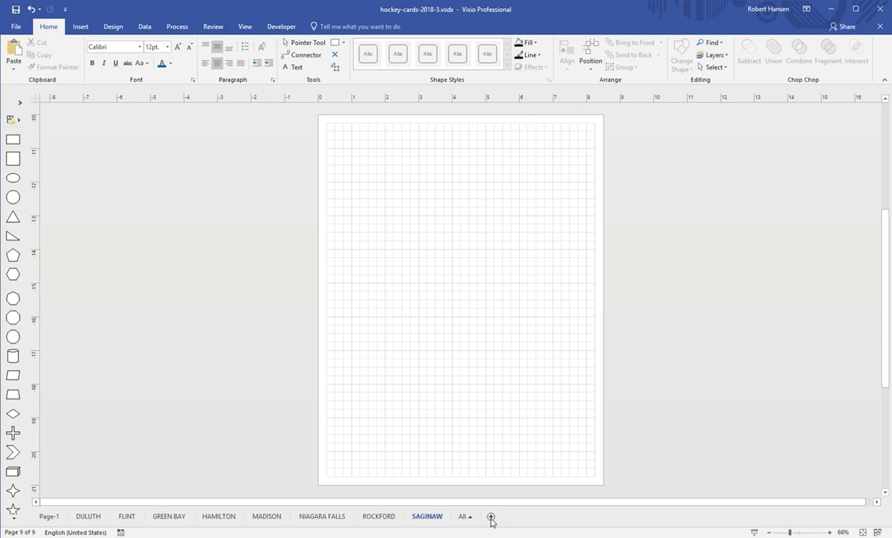
click(830, 532)
click(830, 531)
click(830, 532)
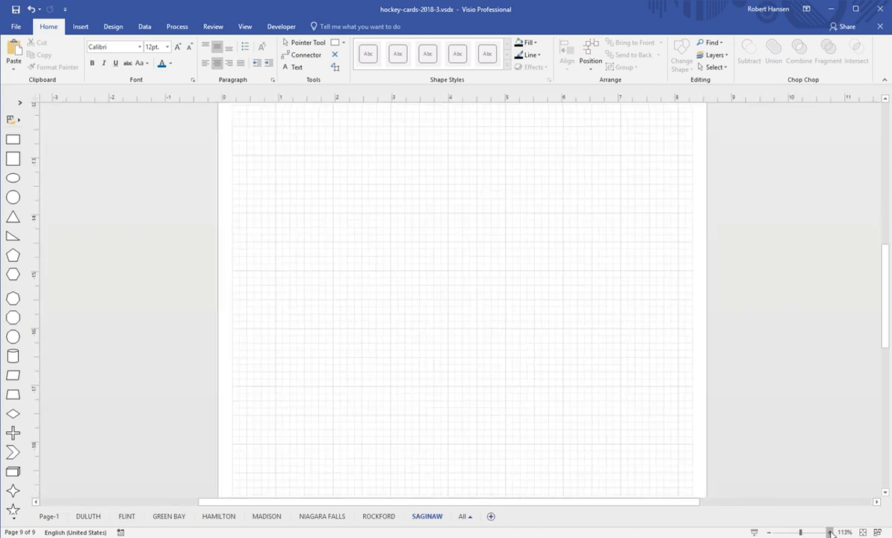
click(829, 531)
click(830, 532)
click(830, 532)
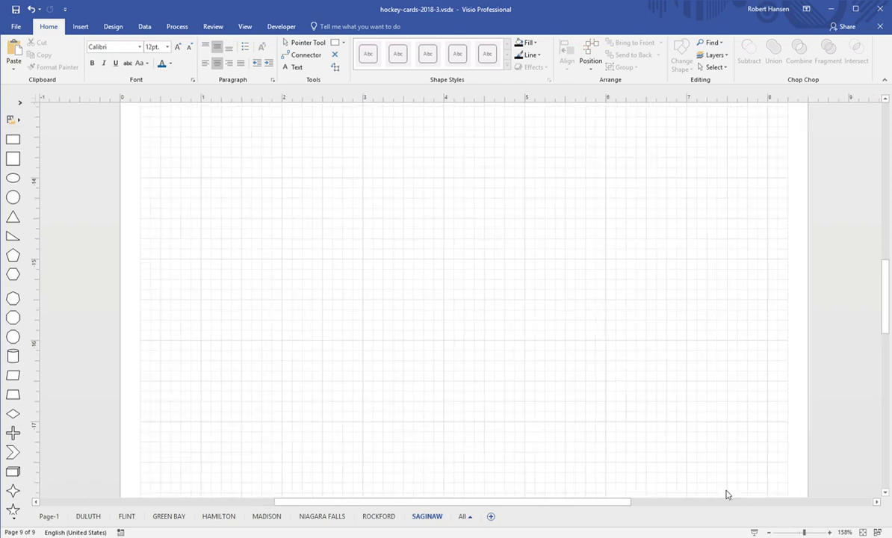
scroll(653, 422, up, 3)
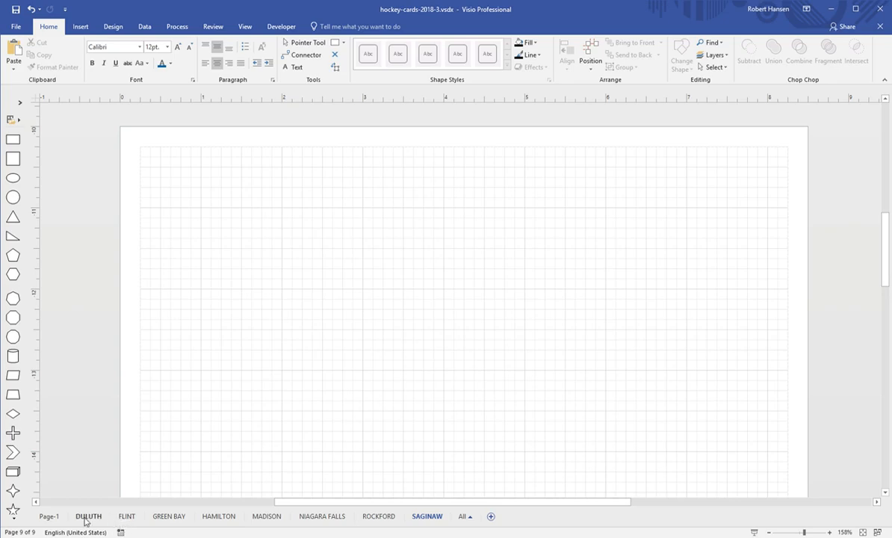
Copy the Saginaw C card template from Page-1 and place it in the upper-left corner of the SAGINAW page's grid
click(49, 516)
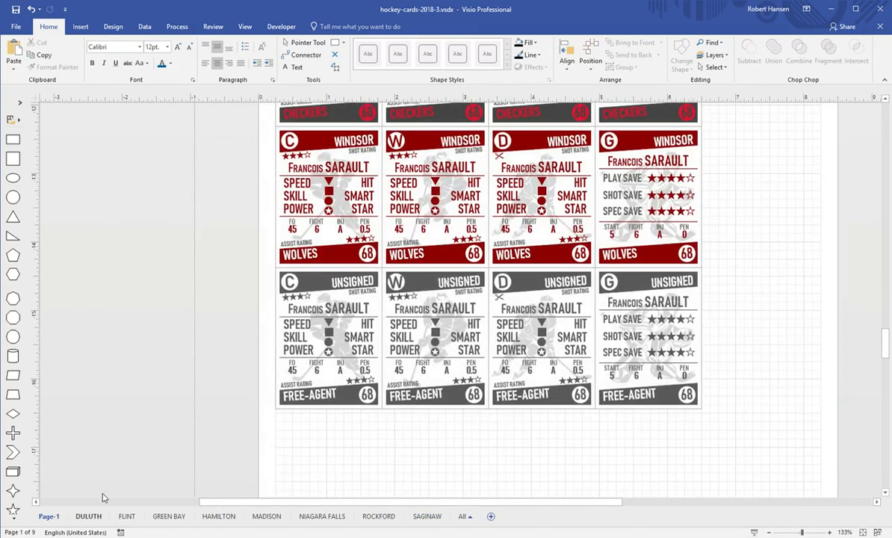
scroll(175, 416, up, 10)
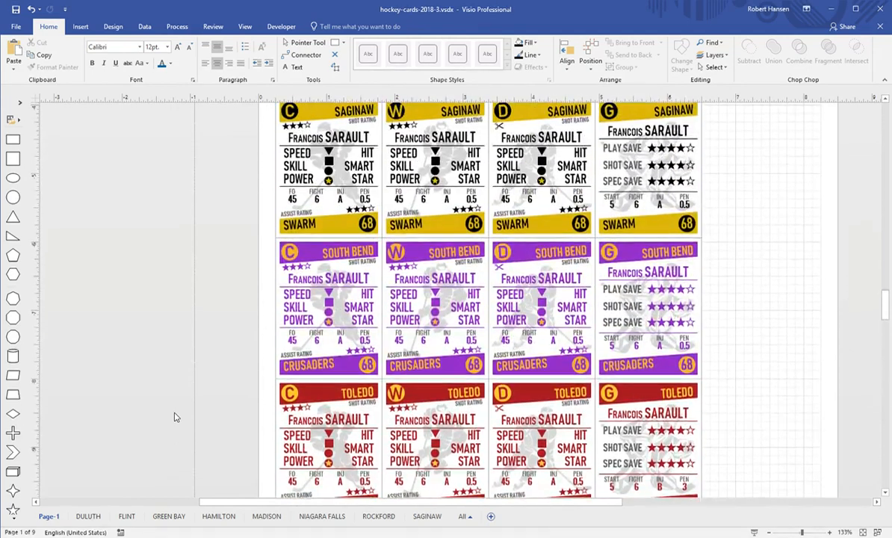
scroll(174, 416, up, 3)
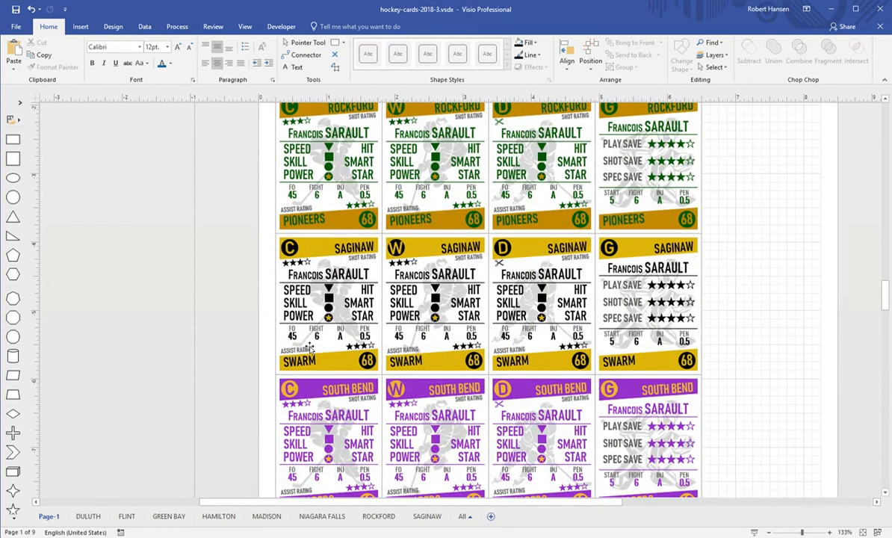
click(319, 257)
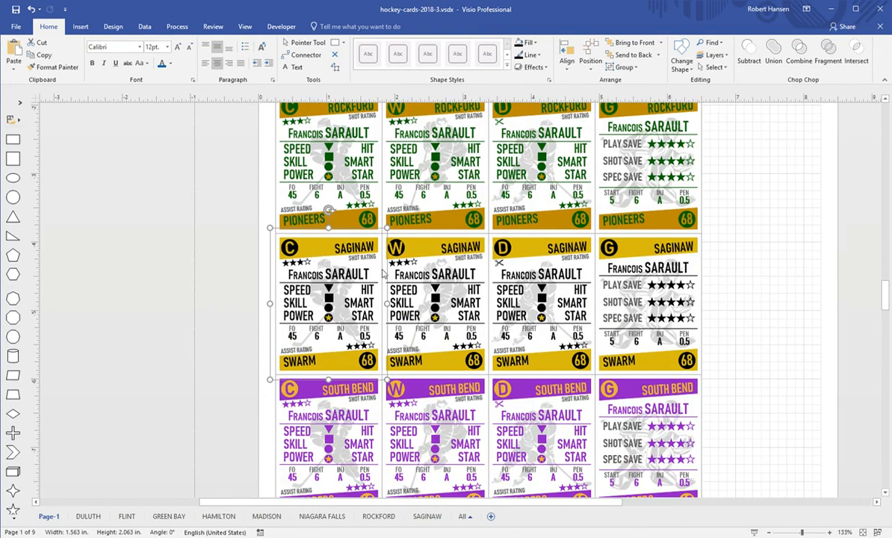
click(427, 516)
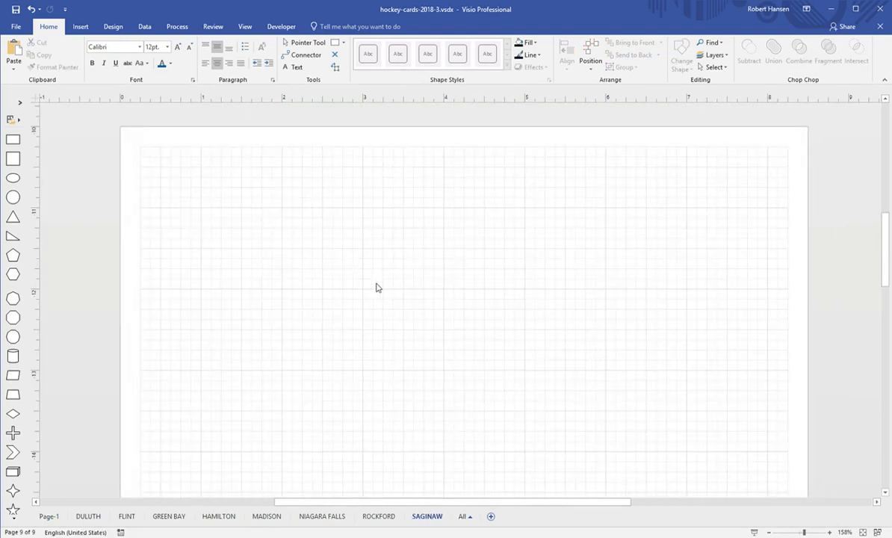
key(ctrl+v)
drag(352, 201, 224, 196)
Add two more copies of the Saginaw C card, placed edge to edge beside the first card
click(403, 250)
key(ctrl+v)
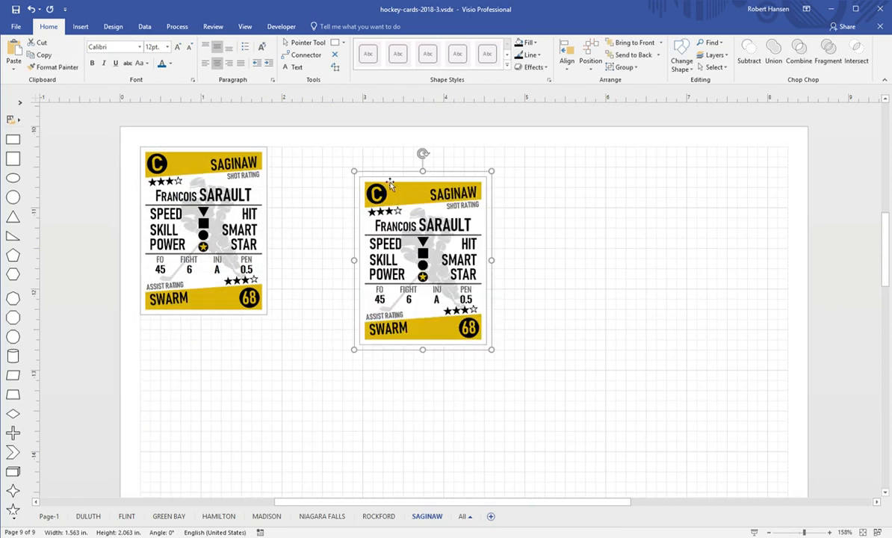
drag(371, 179, 309, 164)
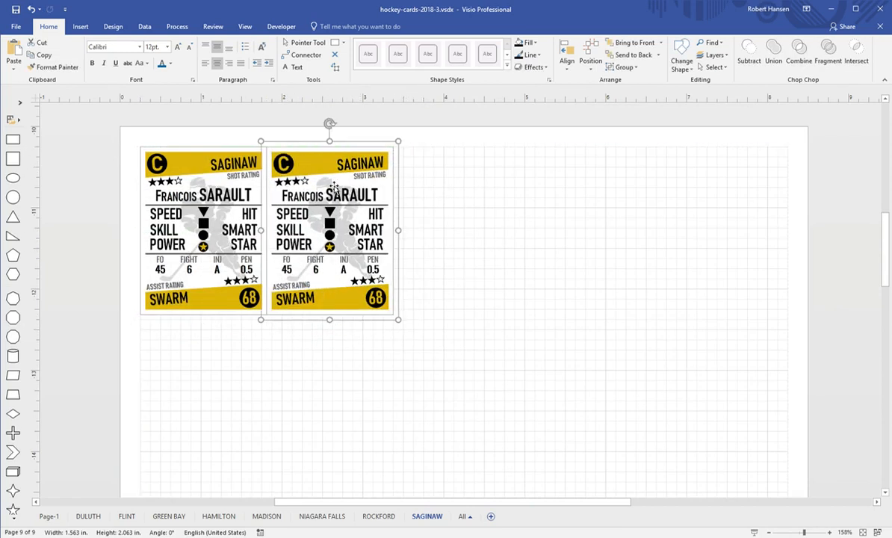
click(482, 238)
key(ctrl+v)
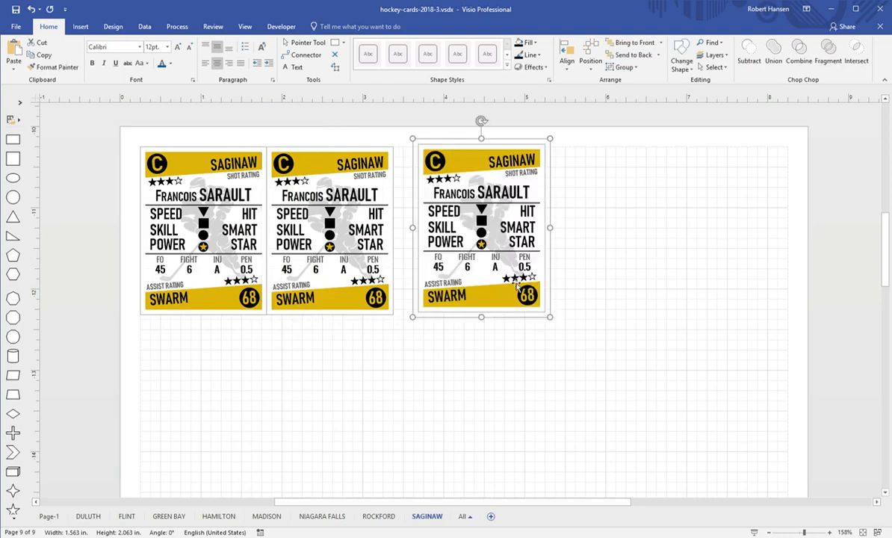
drag(430, 157, 406, 159)
Complete the first row of five with a fourth and fifth copy of the Saginaw C card
click(631, 302)
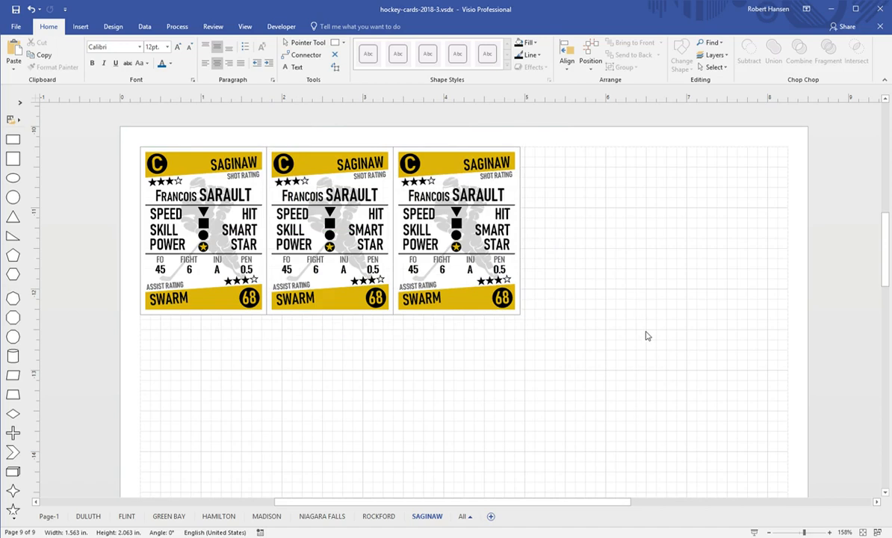
key(ctrl+v)
drag(571, 199, 577, 158)
click(664, 345)
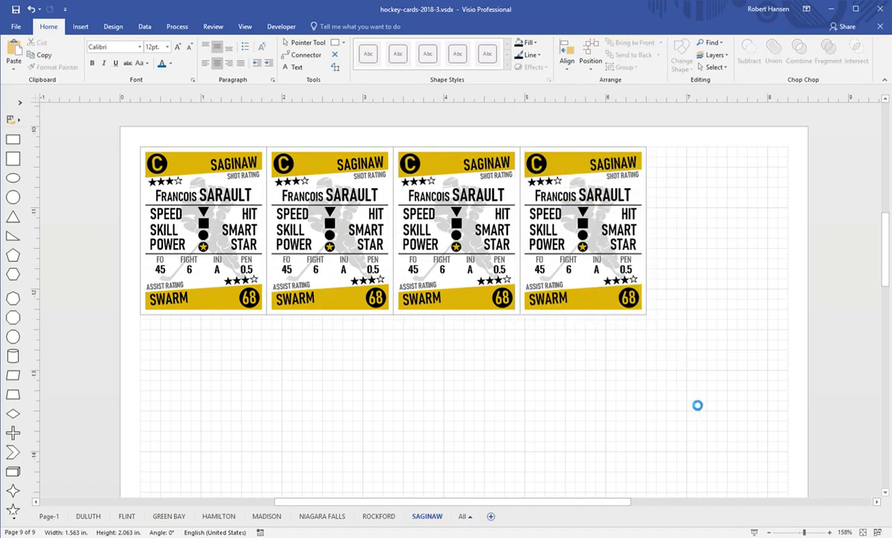
key(ctrl+v)
drag(643, 274, 688, 155)
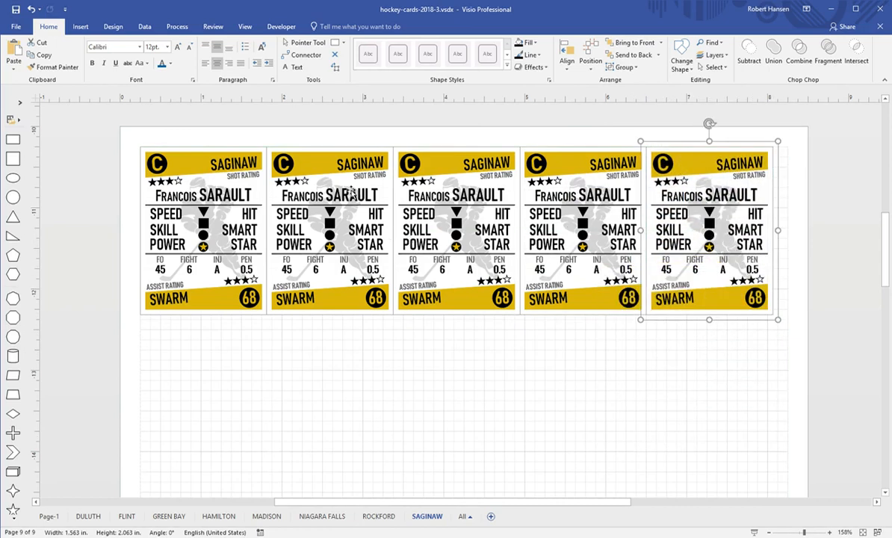
Replace the first and last name on the first Saginaw card with the new player's name
click(190, 197)
click(186, 196)
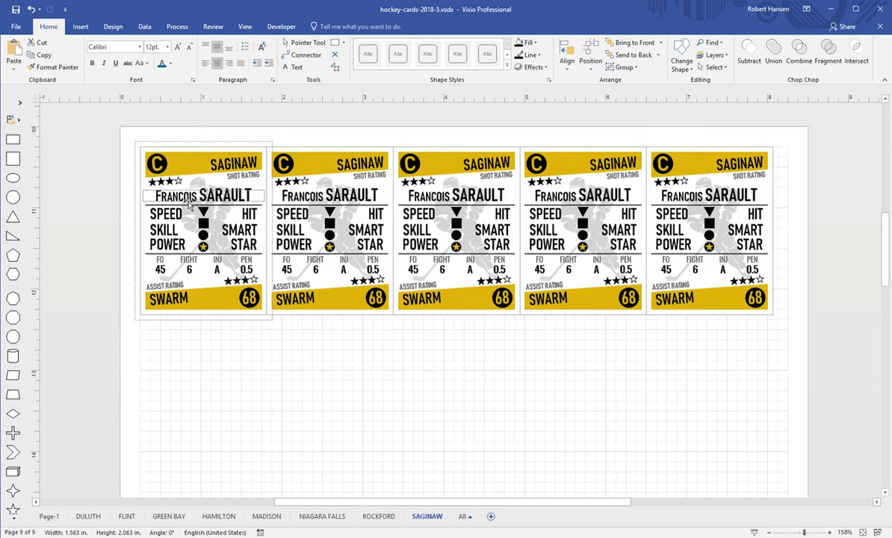
triple_click(184, 197)
double_click(174, 198)
text(Colt)
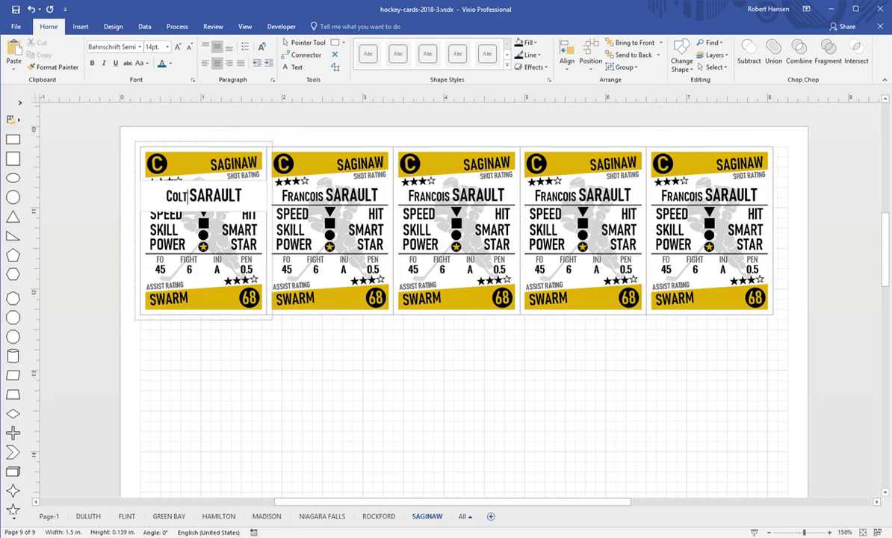
double_click(213, 196)
text(KELLY)
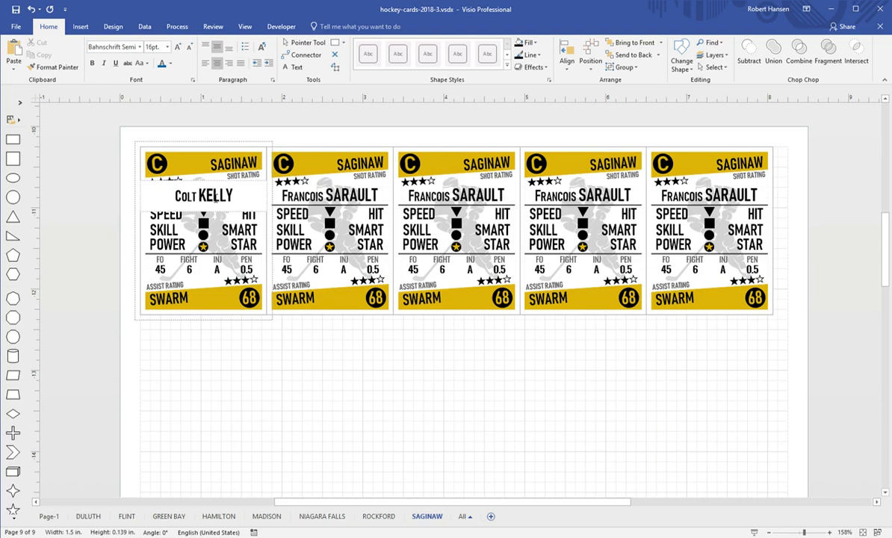
click(226, 199)
text(E)
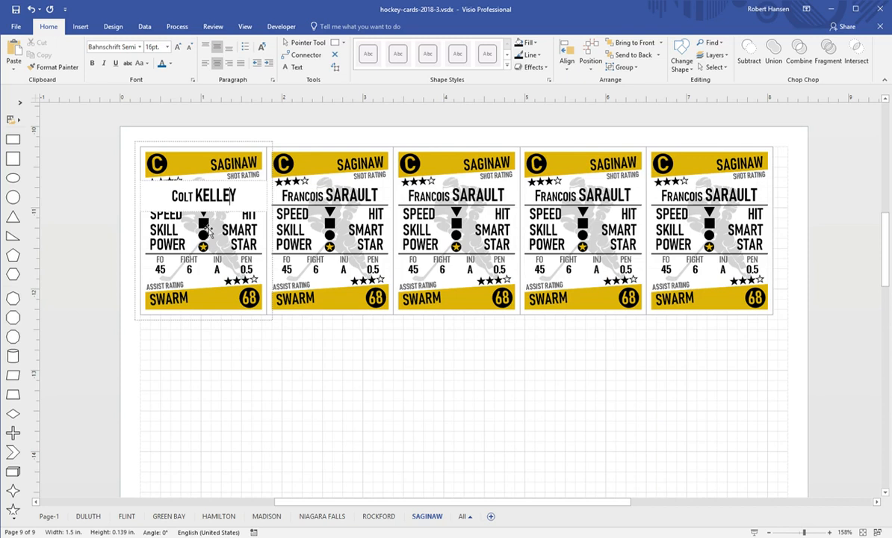
Delete the plain black circle from the column of symbols on the first card
click(178, 215)
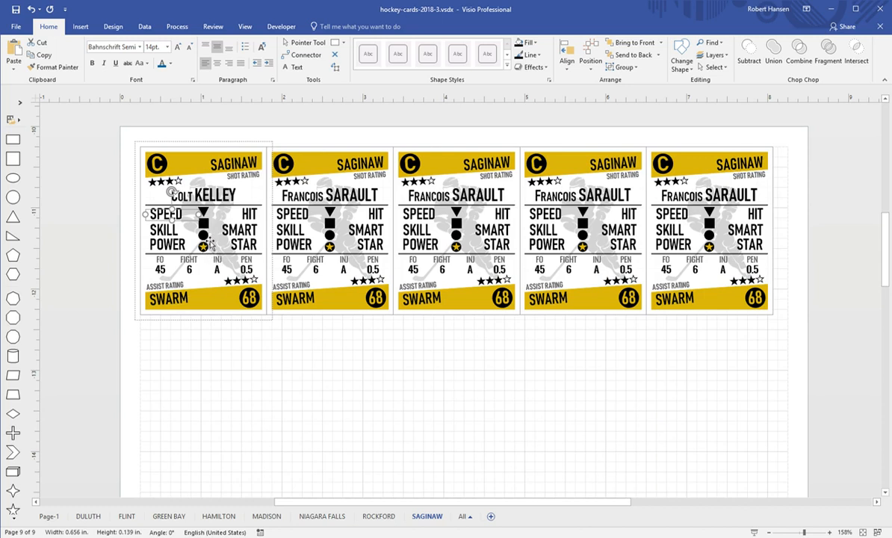
click(203, 234)
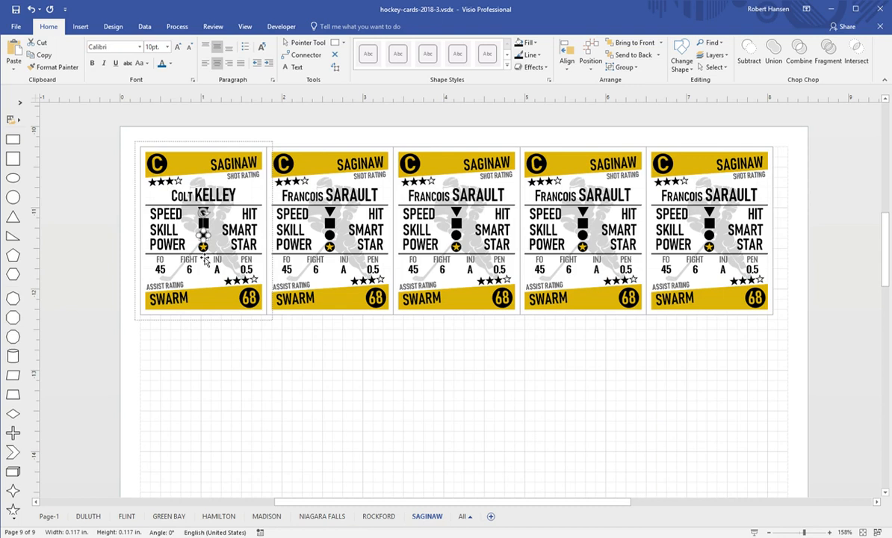
key(Delete)
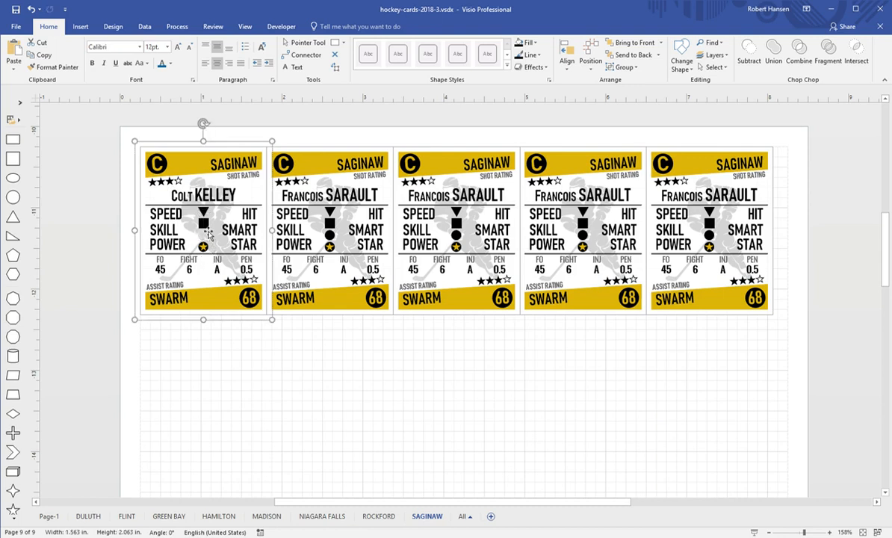
Align the black square with the middle of the SKILL label on the first card
click(210, 236)
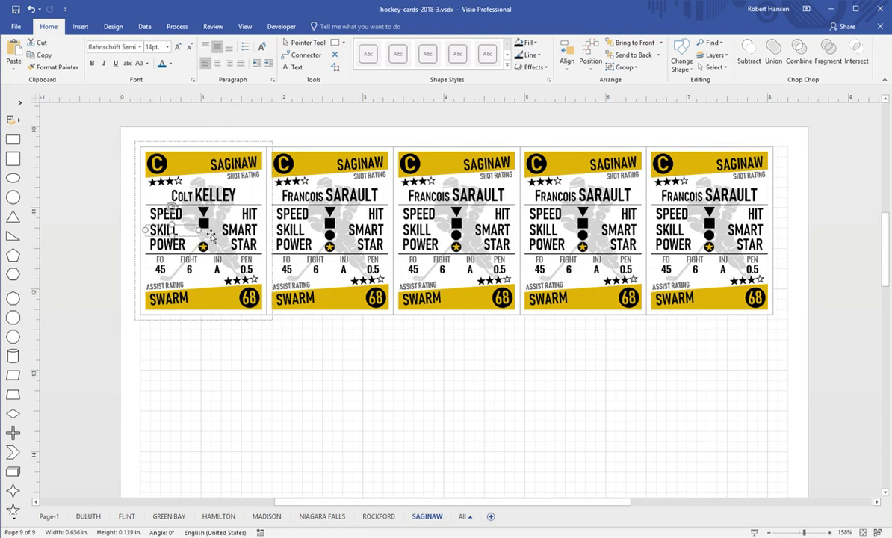
shift+click(206, 226)
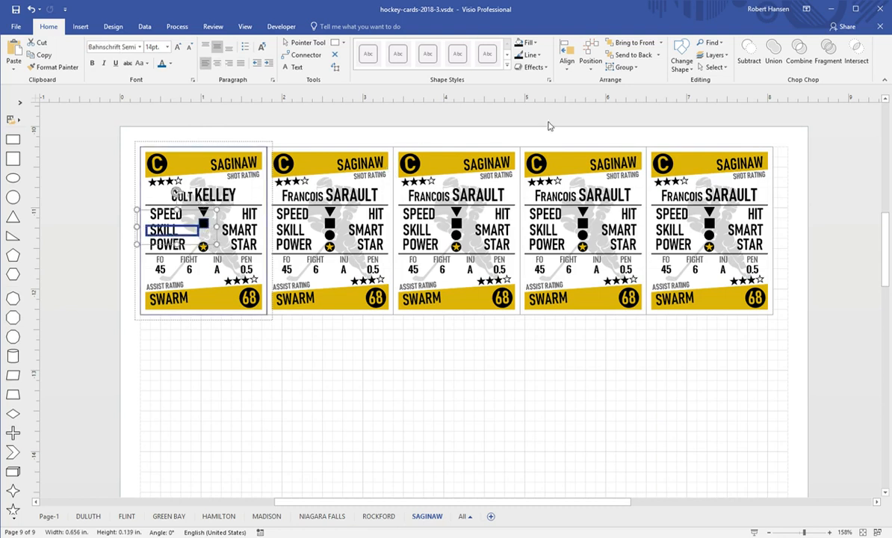
click(567, 60)
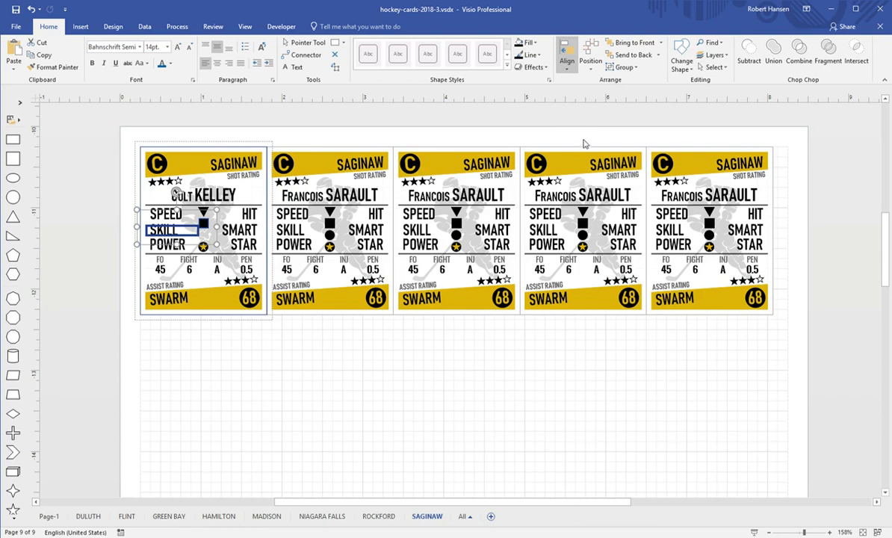
click(581, 159)
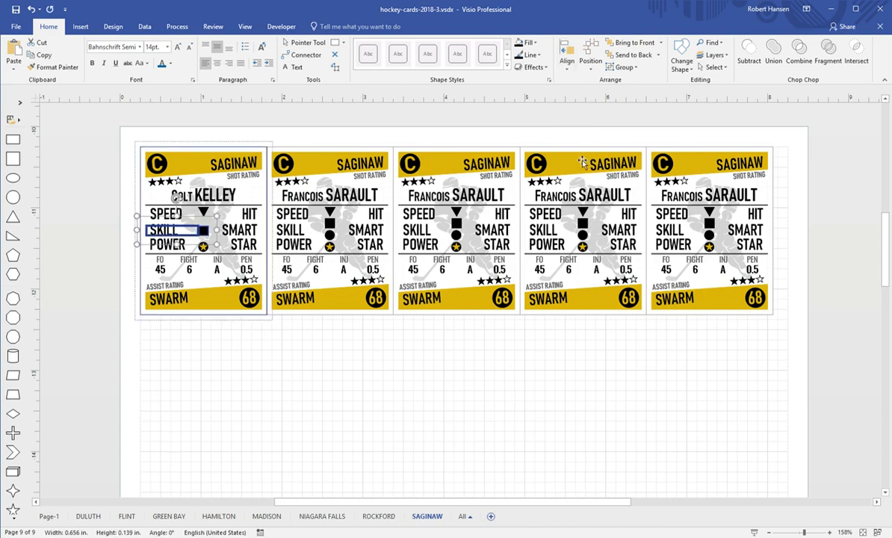
click(566, 70)
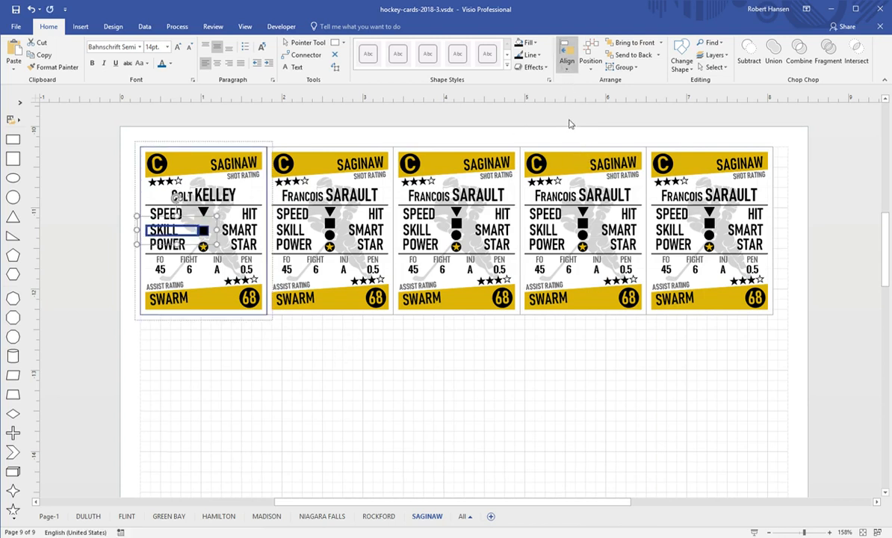
click(581, 143)
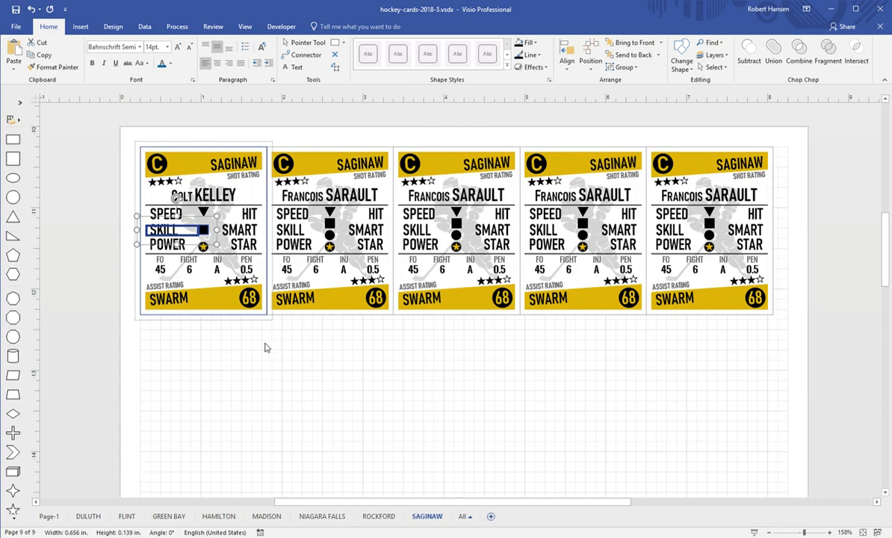
click(249, 324)
Nudge the first card's triangle slightly down and its star circle slightly up to even out the symbol spacing
click(195, 205)
click(204, 215)
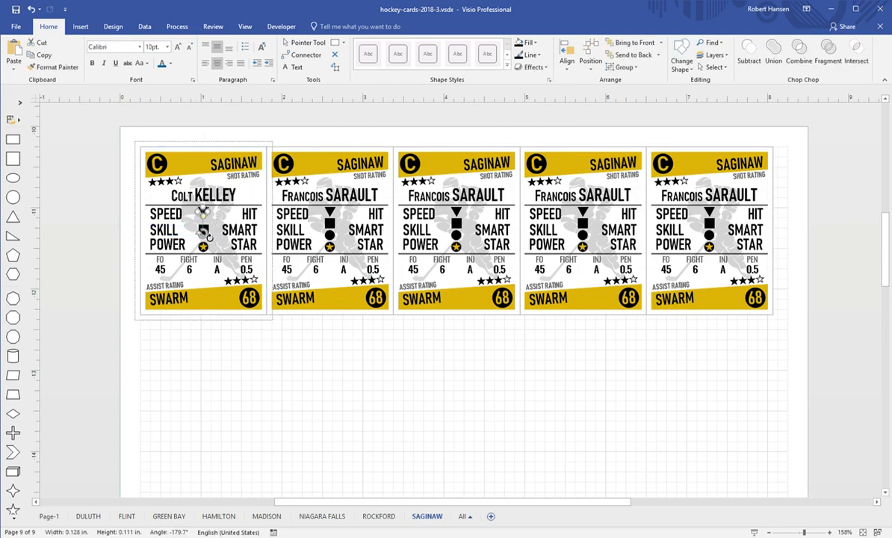
key(Down)
key(Down)
key(Down)
key(Up)
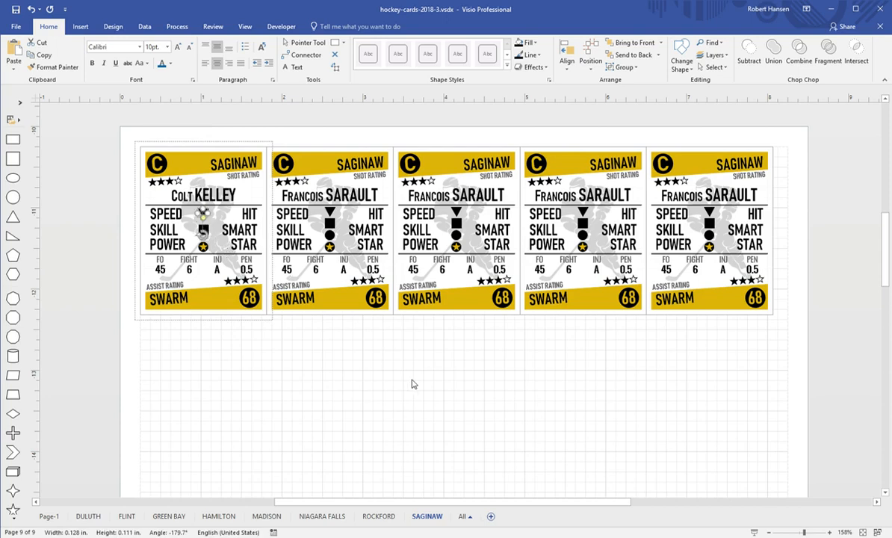
click(829, 532)
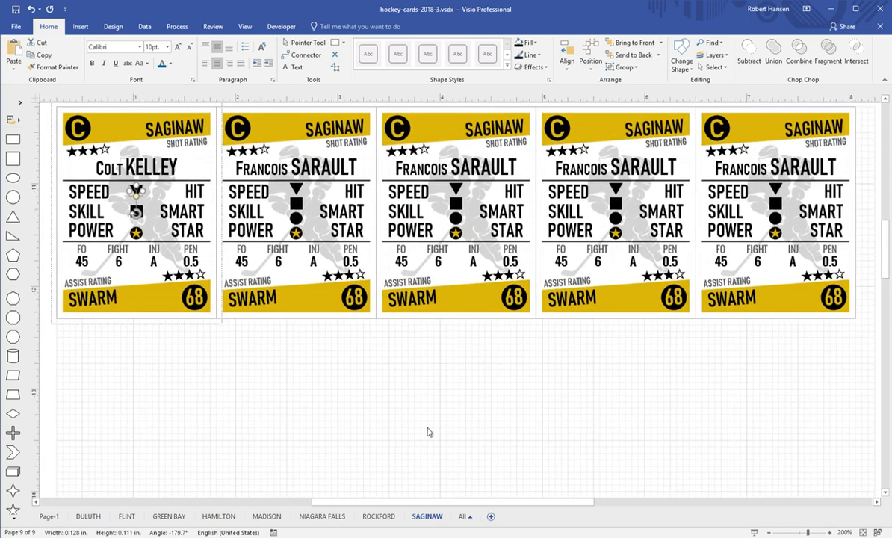
scroll(430, 433, up, 2)
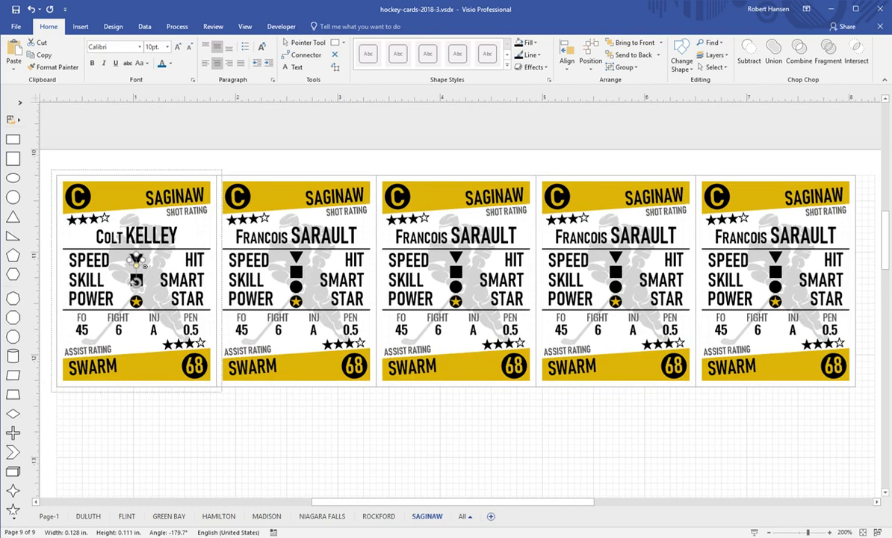
click(139, 303)
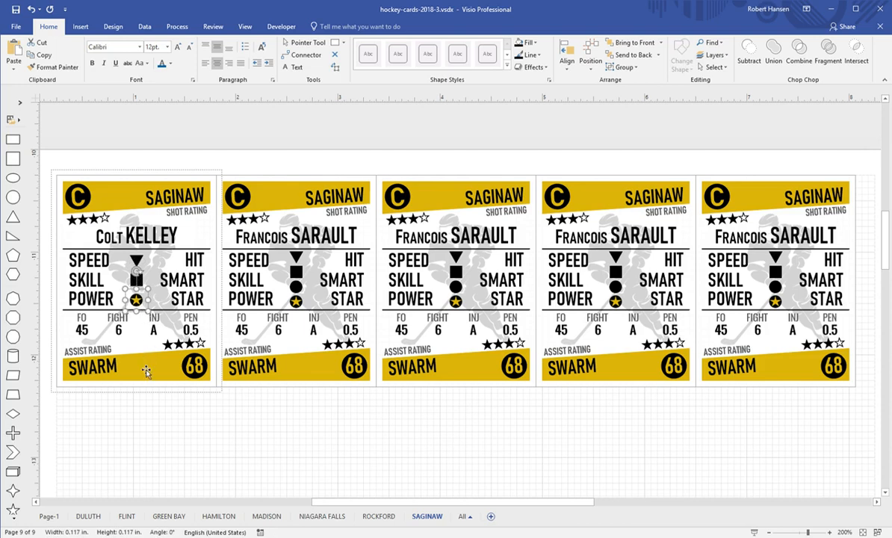
click(145, 390)
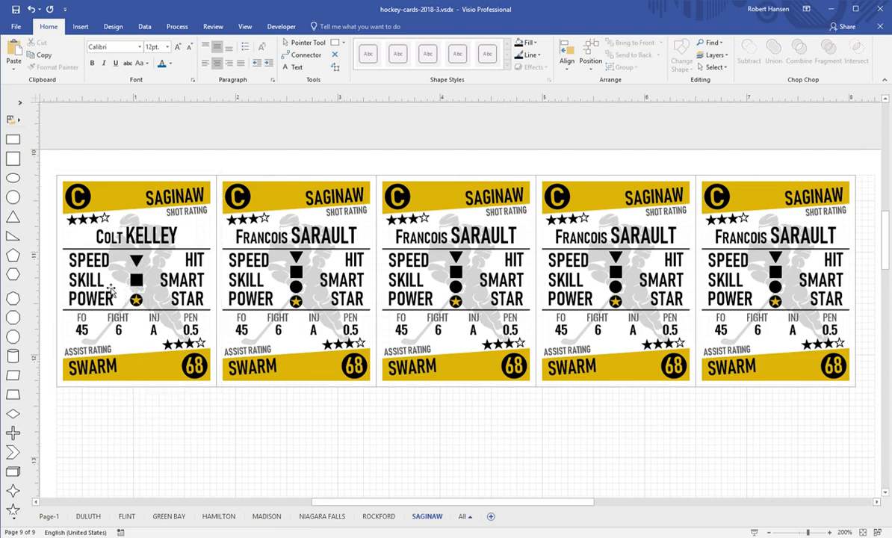
click(133, 293)
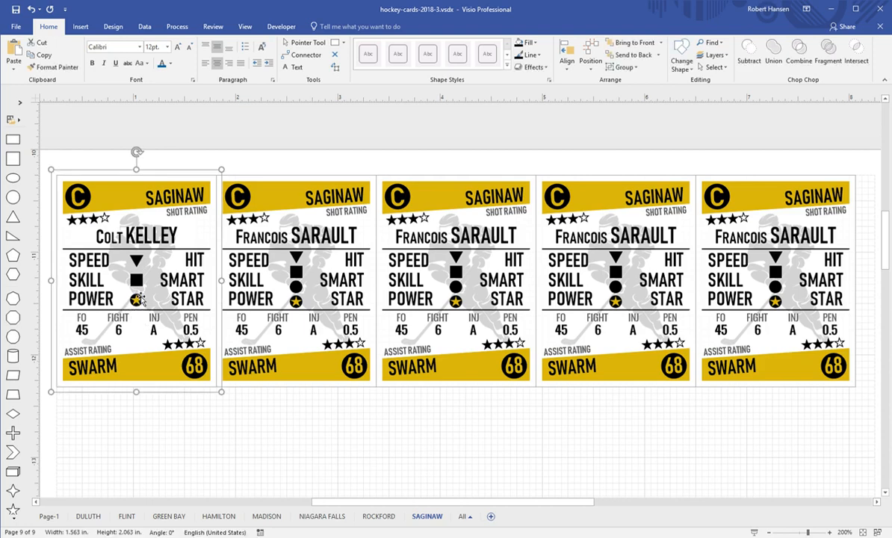
click(95, 268)
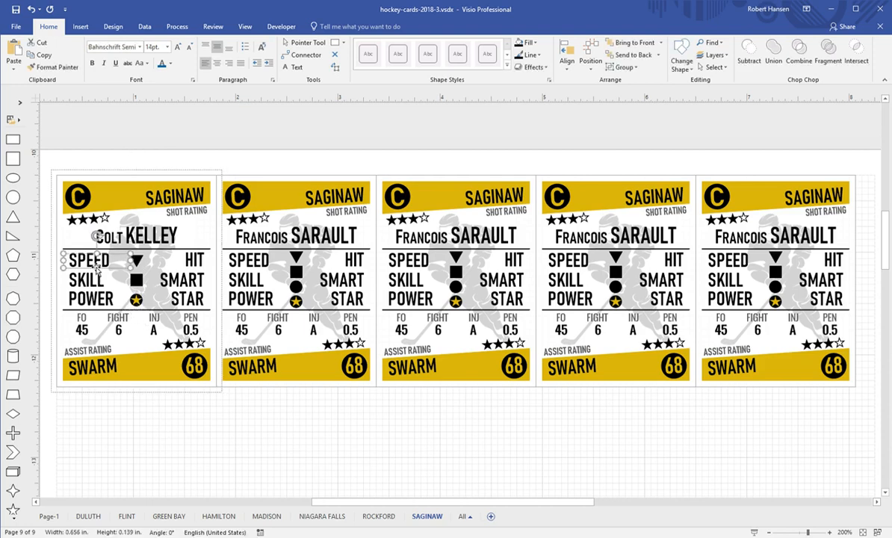
click(144, 430)
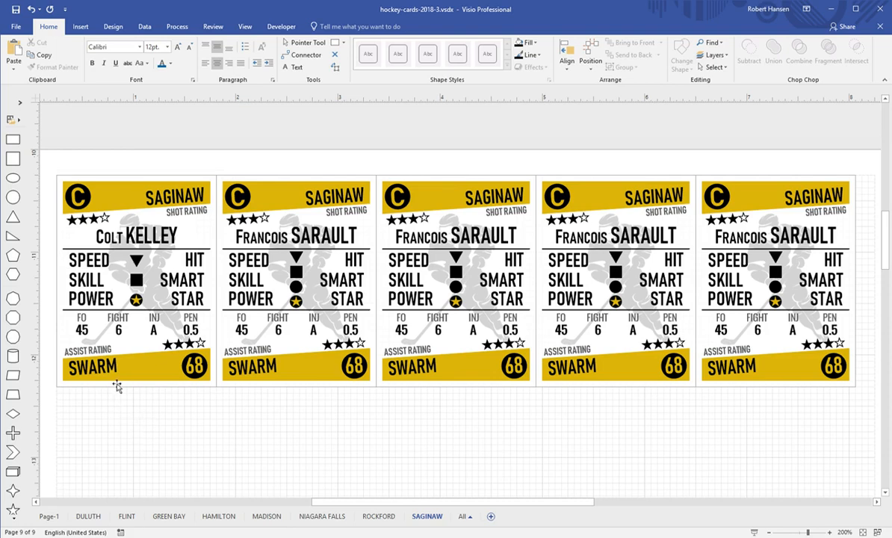
Set the first card's statistics to FO 55, FIGHT 2 and PEN 1
click(85, 333)
click(86, 334)
text(55)
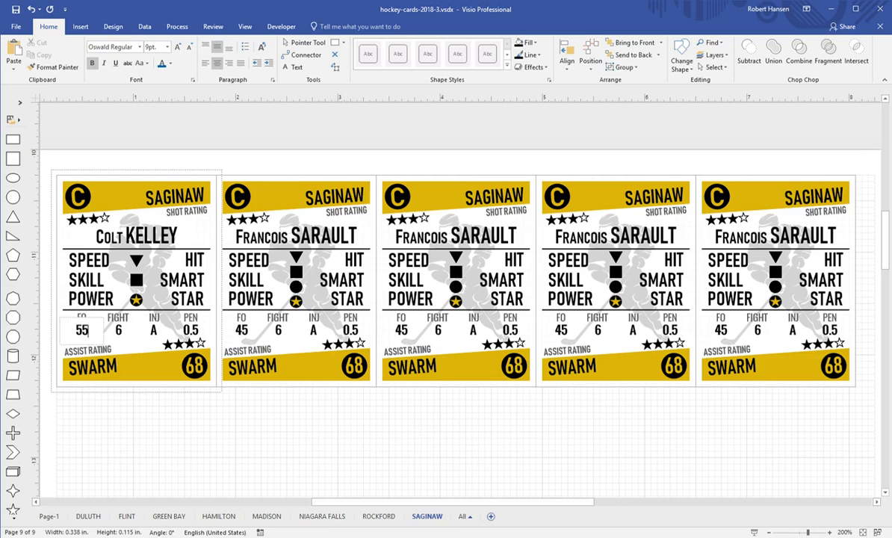
click(118, 329)
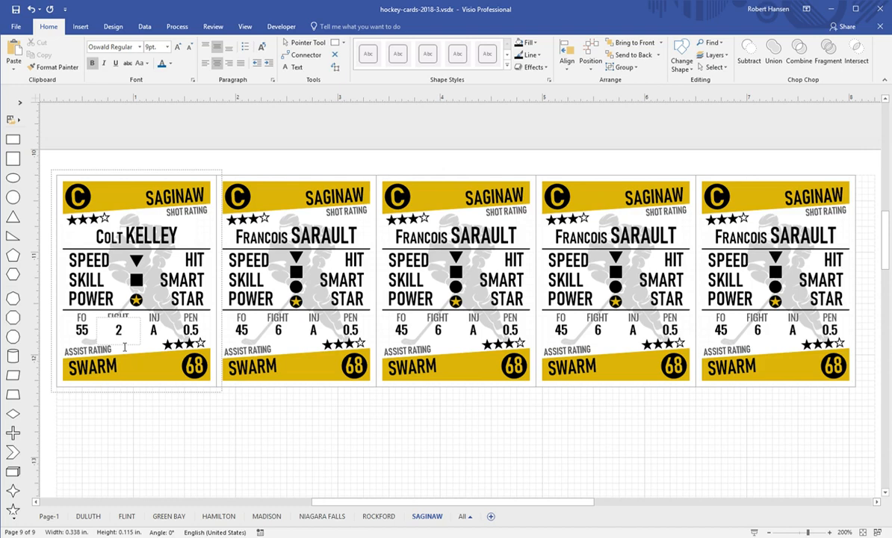
click(189, 335)
text(1)
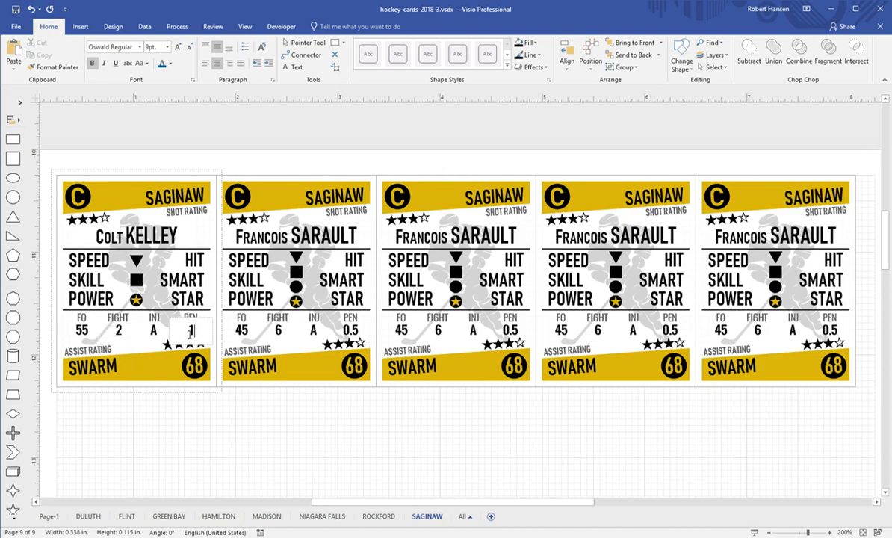
click(157, 394)
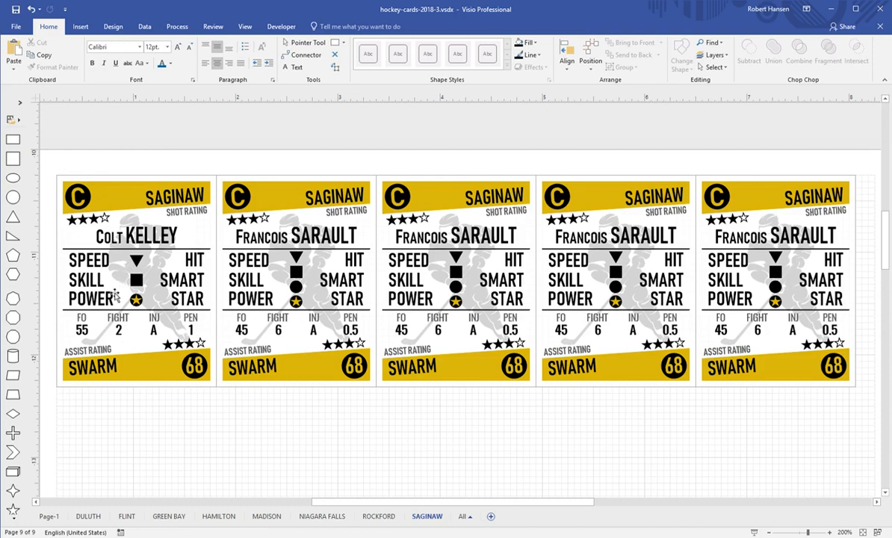
Reduce the first card's shot rating to two filled stars and its assist rating to one, each keeping the outlined star
click(86, 226)
double_click(85, 222)
key(BackSpace)
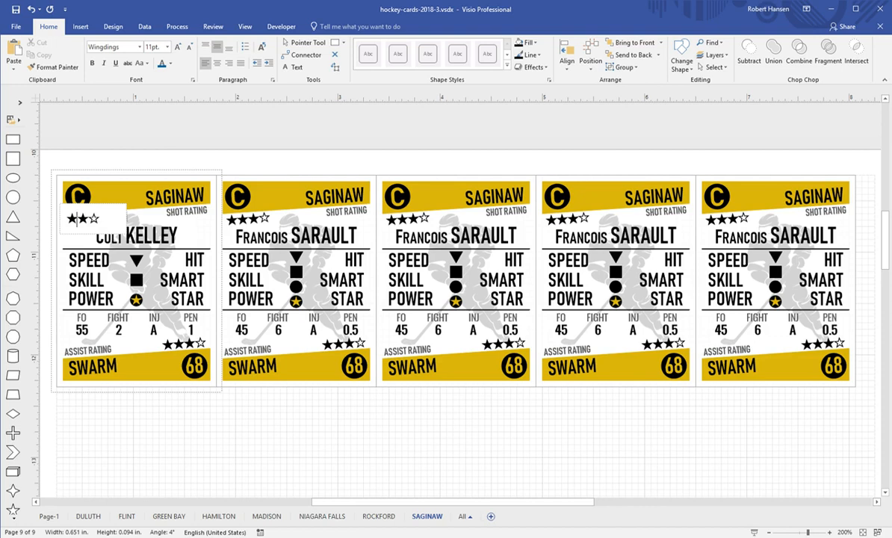
double_click(187, 343)
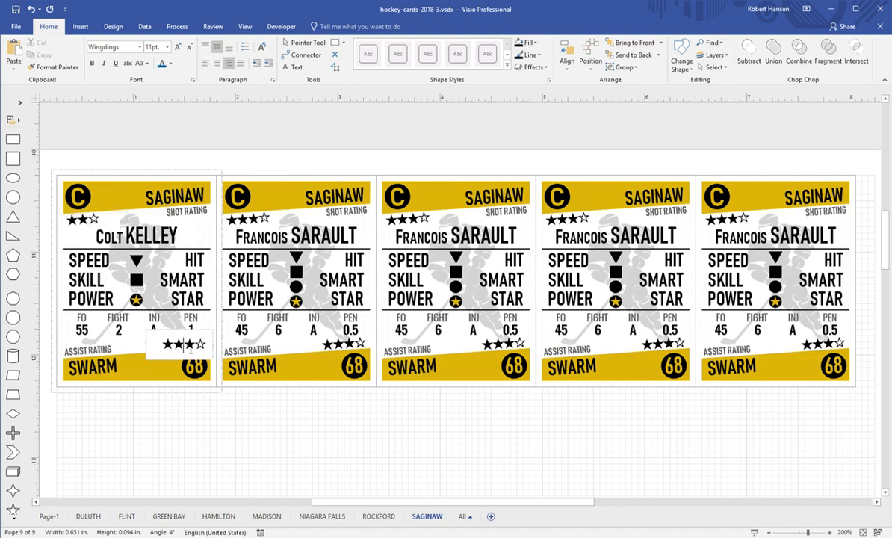
key(BackSpace)
key(BackSpace)
click(232, 434)
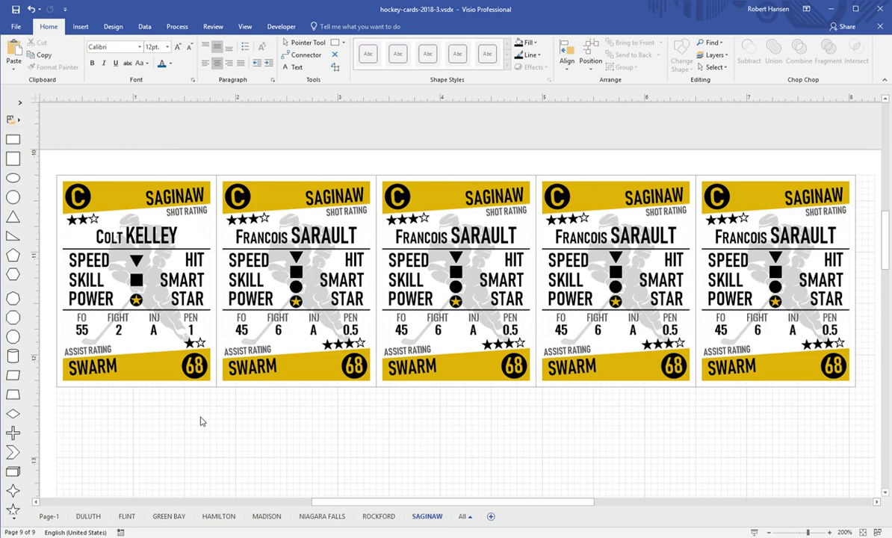
Set the jersey number to 1 on the first card and 5 on the second card
click(188, 364)
click(190, 366)
key(Delete)
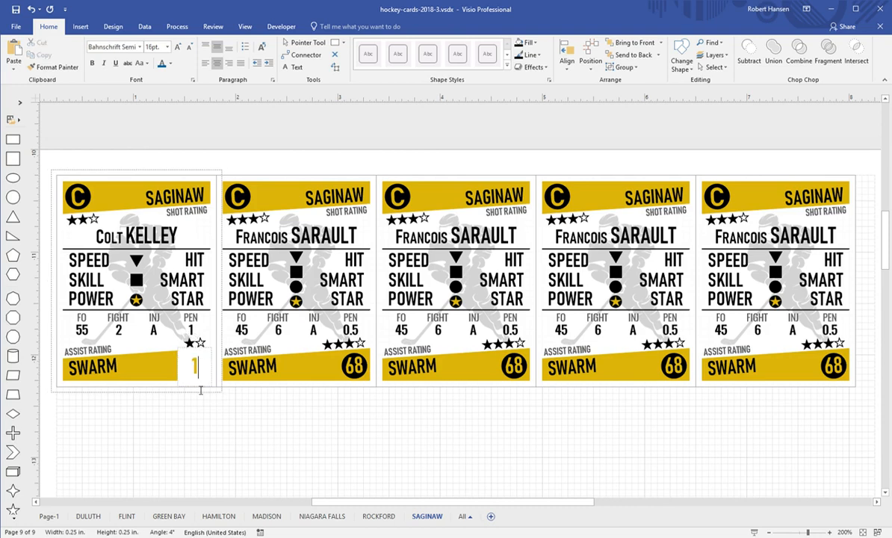
click(356, 373)
click(357, 373)
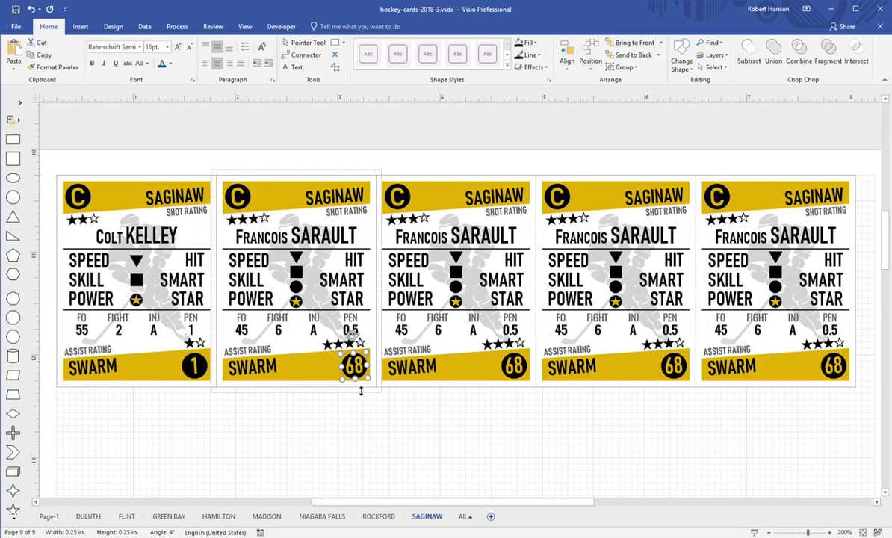
key(Delete)
Set the jersey number to 6 on the third card and 9 on the fourth card
click(516, 371)
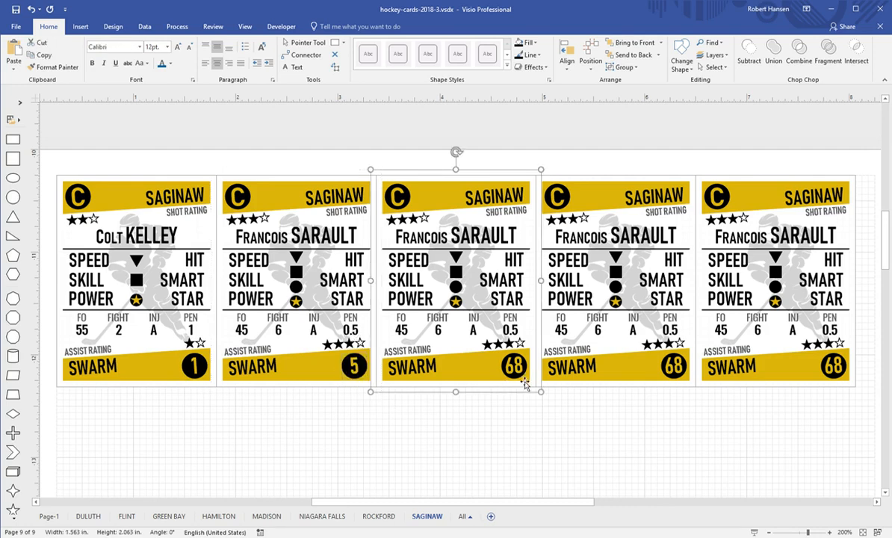
click(521, 376)
key(Delete)
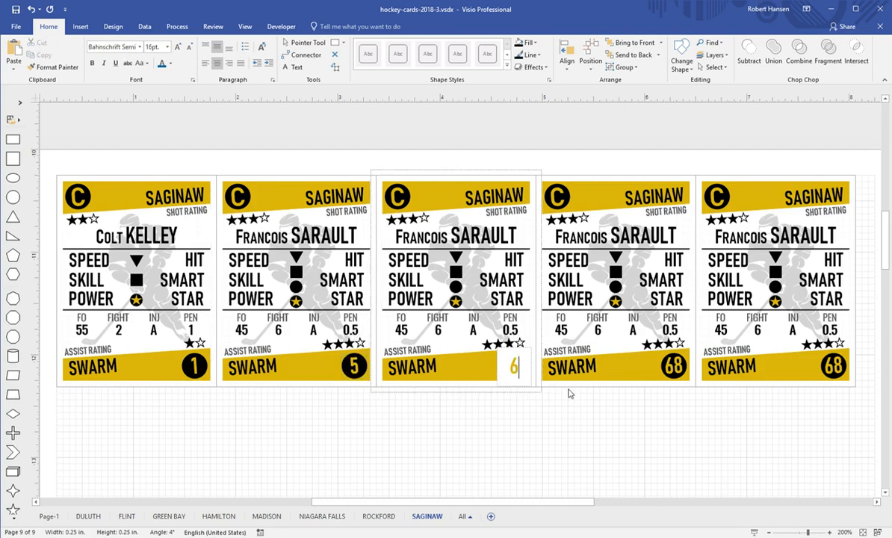
click(677, 377)
click(676, 377)
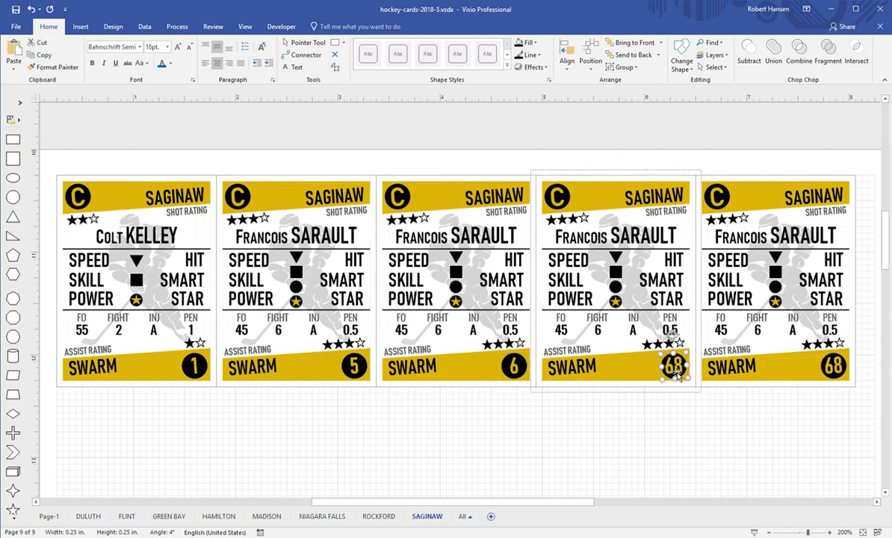
key(Delete)
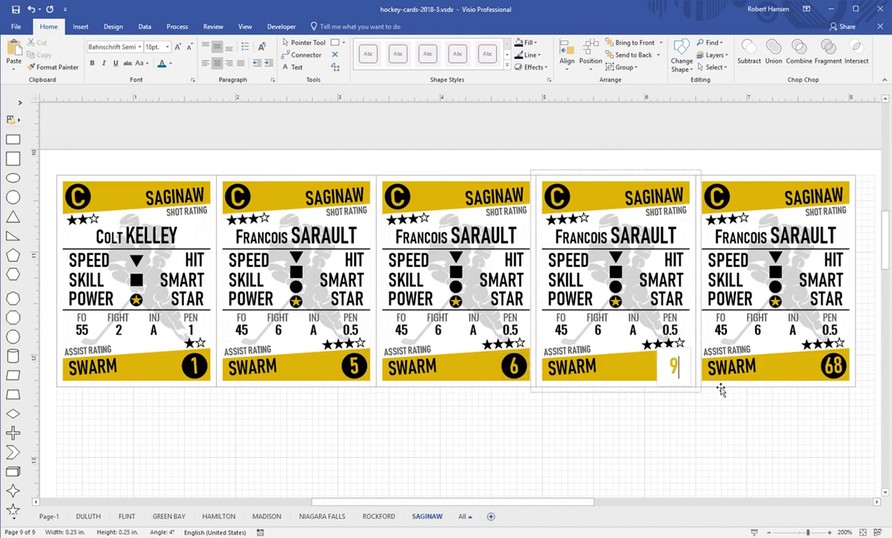
Set the jersey number to 3 on the fifth card
click(834, 372)
click(835, 374)
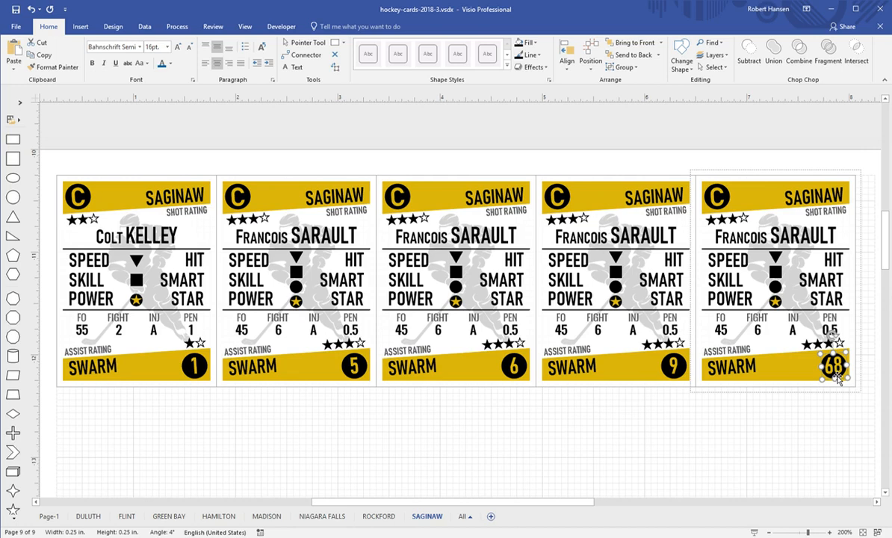
text(3)
click(688, 399)
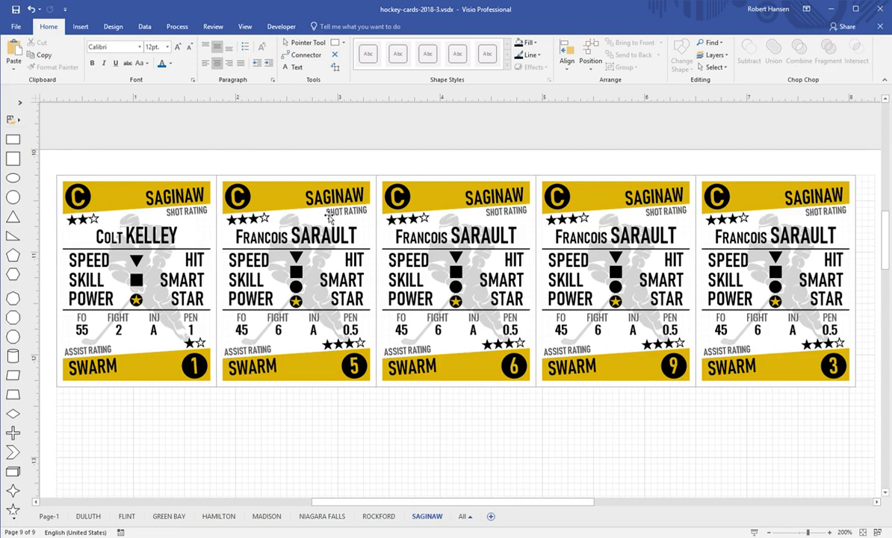
Replace the first and last name on the second card with that player's name, keeping the surname in capitals
double_click(254, 242)
double_click(255, 243)
text(Scott)
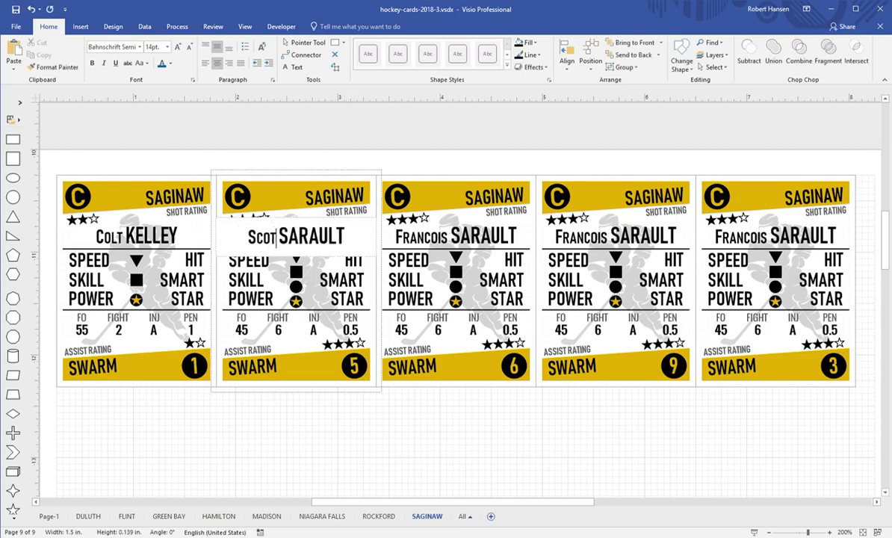
double_click(292, 238)
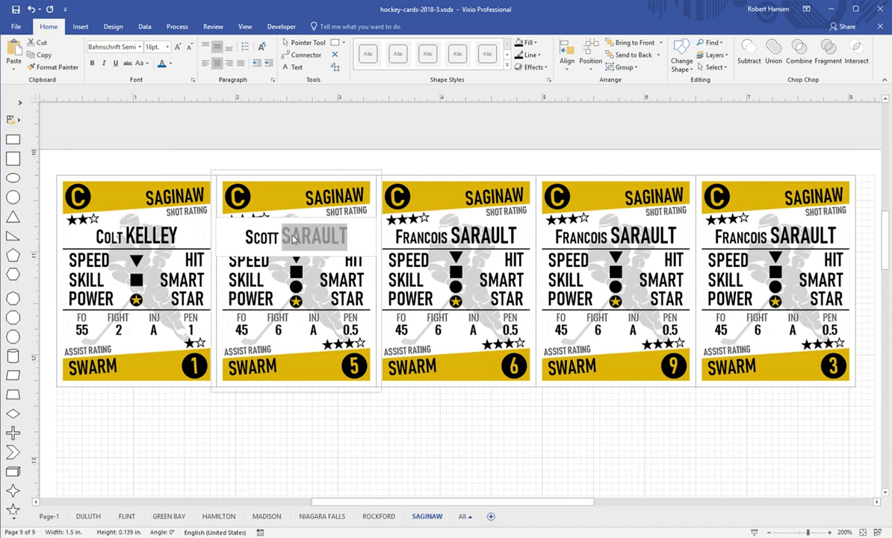
text(FERA)
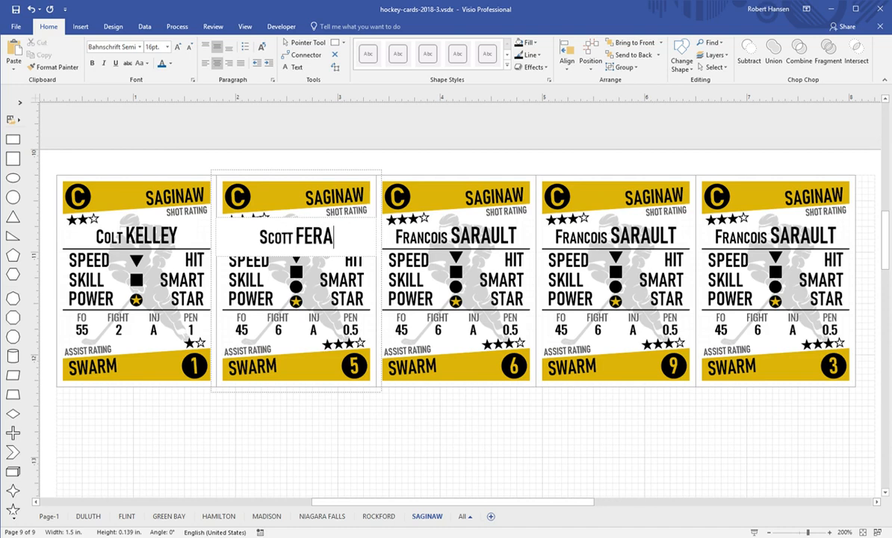
text(RRO)
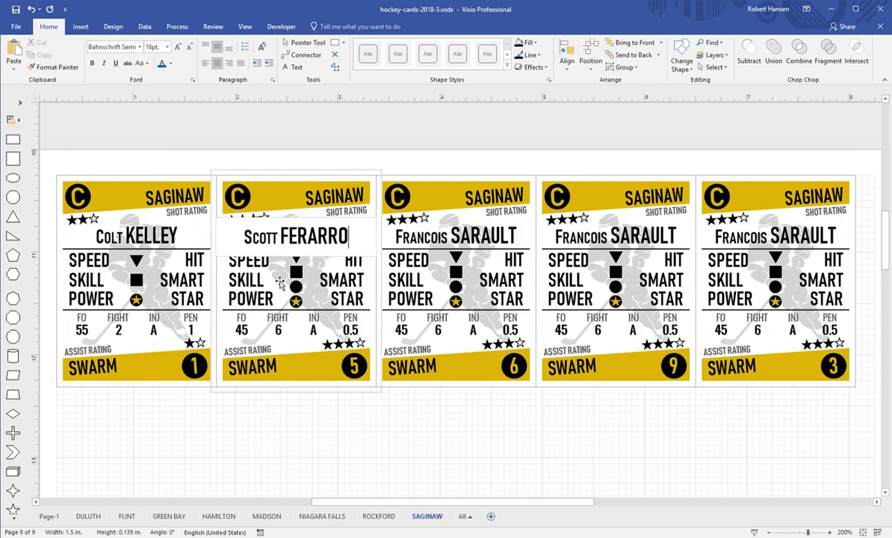
click(302, 412)
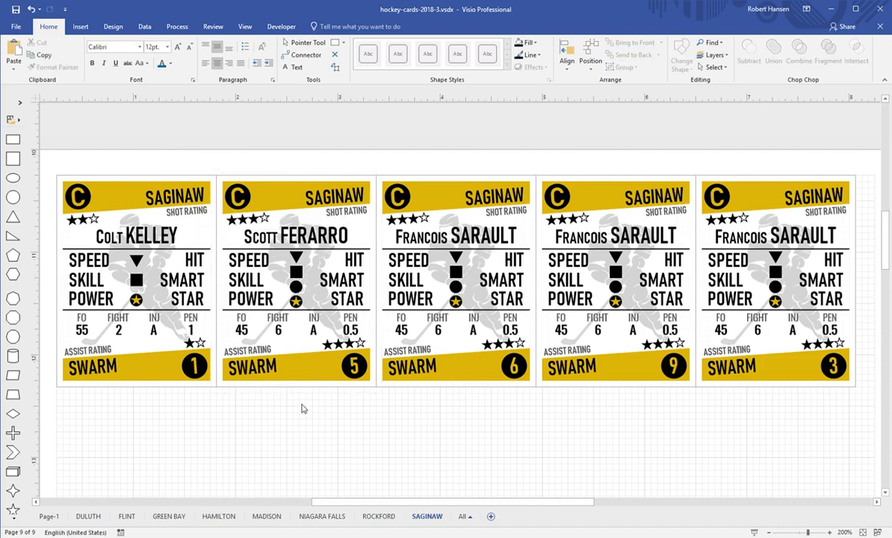
Delete the square, circle and star symbols from the middle of the second card, keeping the triangle
click(297, 277)
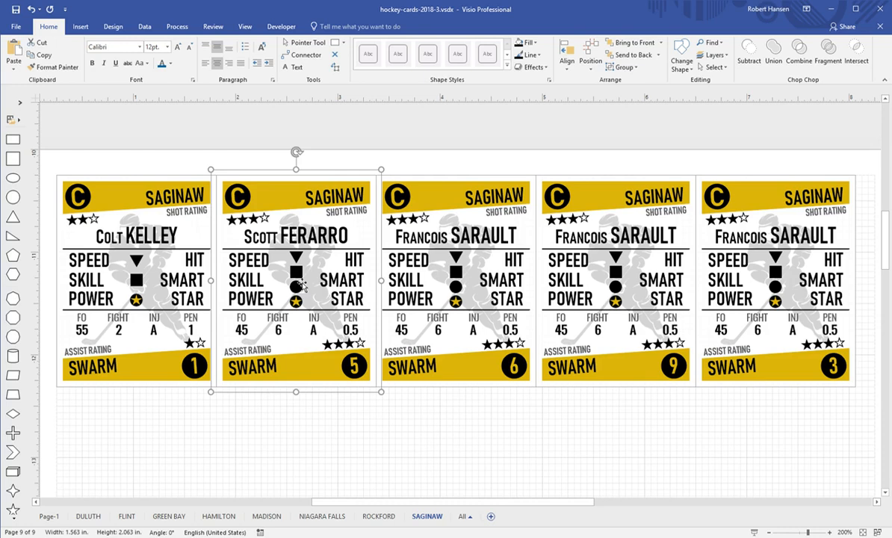
click(297, 274)
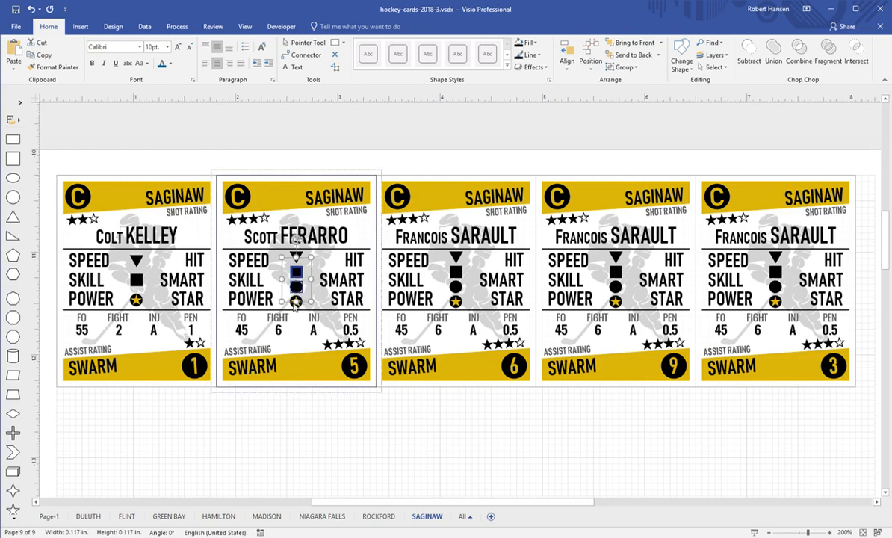
shift+click(297, 301)
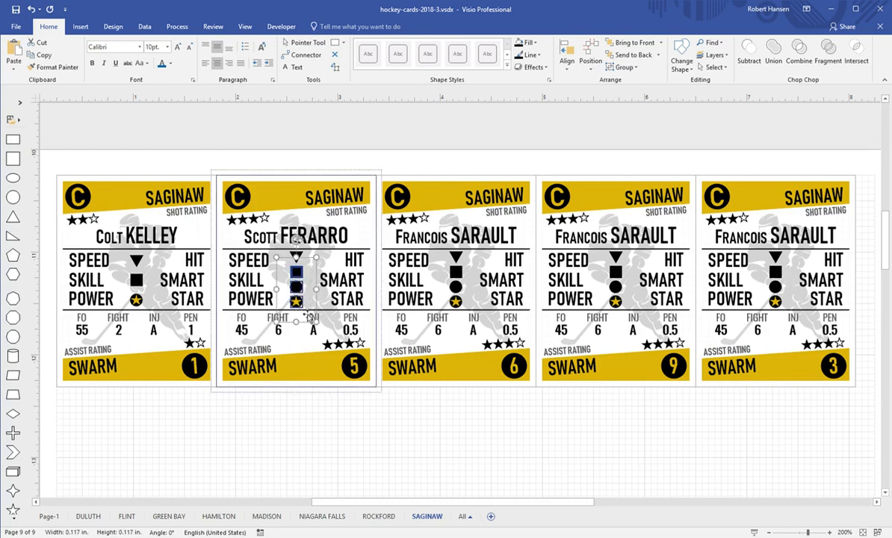
key(Delete)
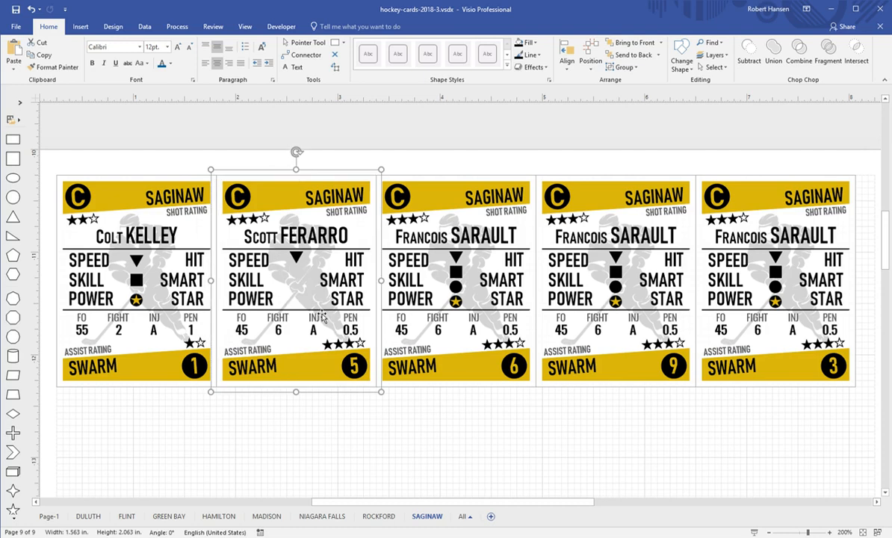
Align the second card's triangle vertically with the middle of its SKILL label
click(296, 257)
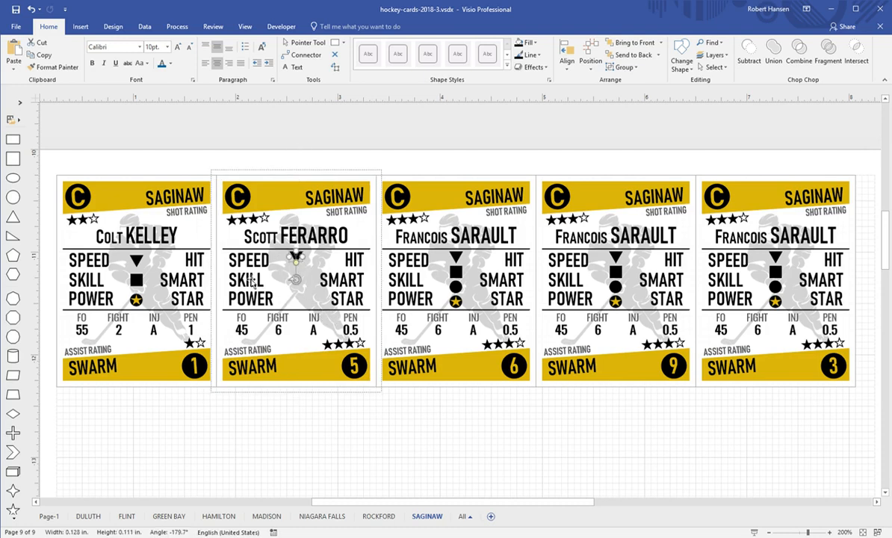
click(243, 278)
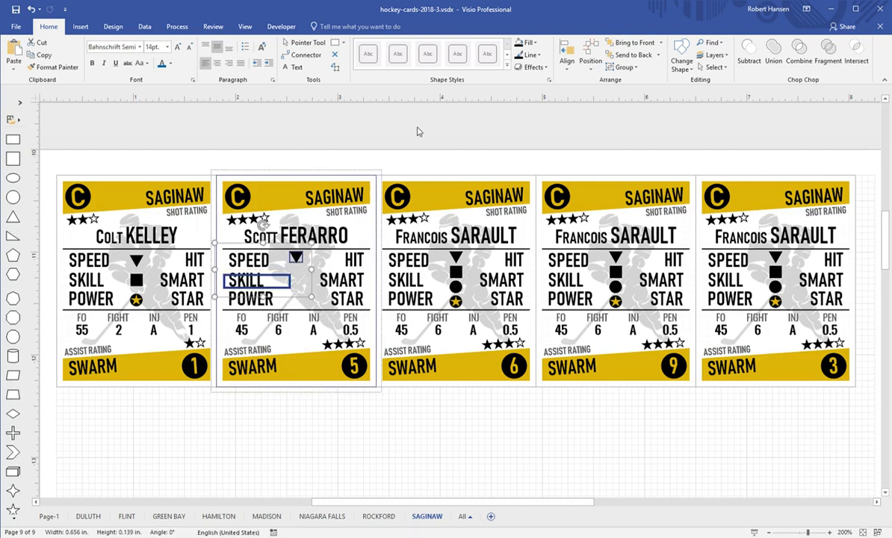
click(582, 155)
click(323, 441)
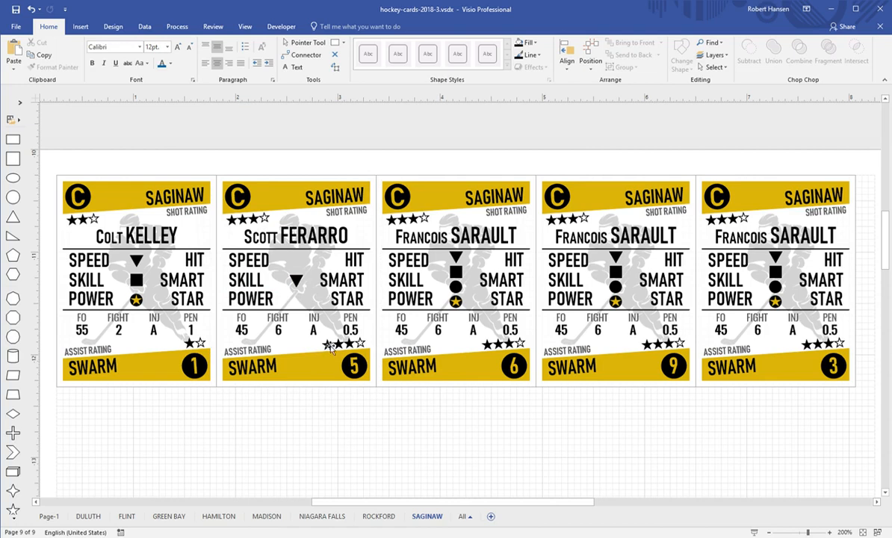
Delete the HIT and SMART labels and the FIGHT value from the second card
click(336, 254)
click(355, 261)
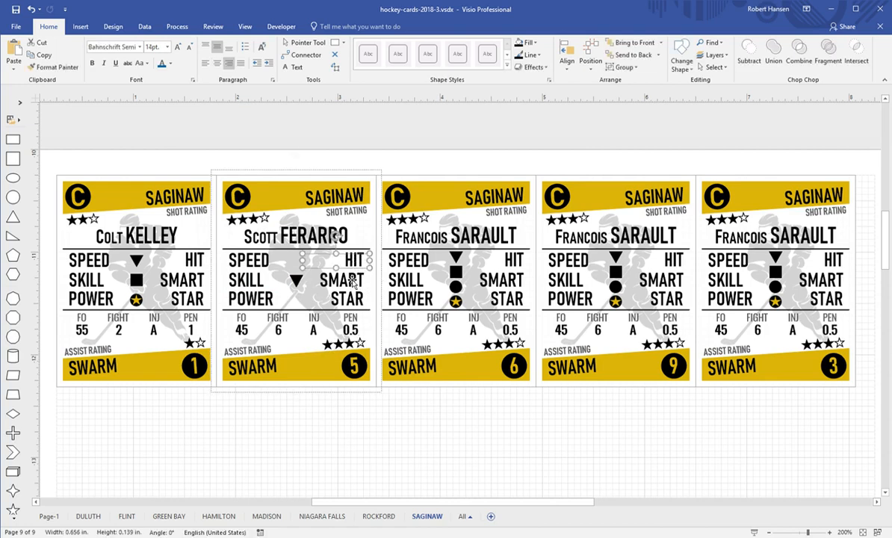
shift+click(351, 282)
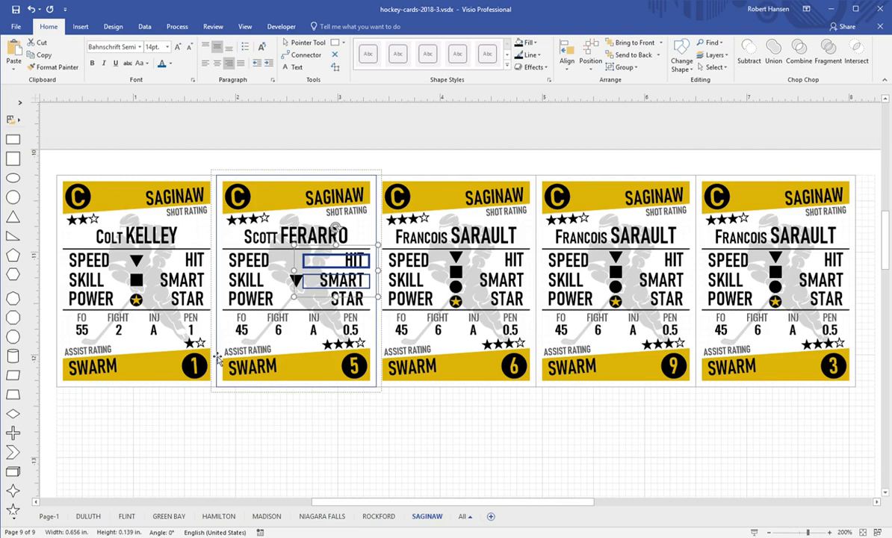
shift+click(275, 330)
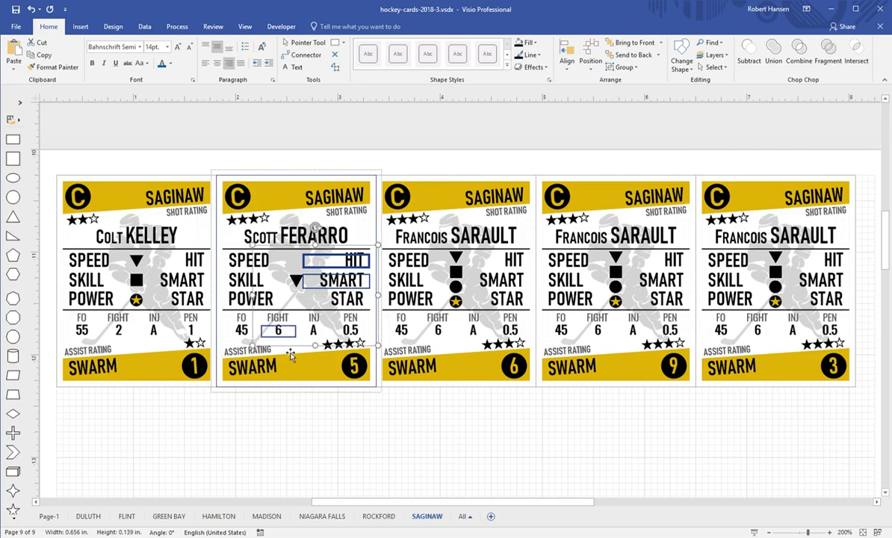
key(Delete)
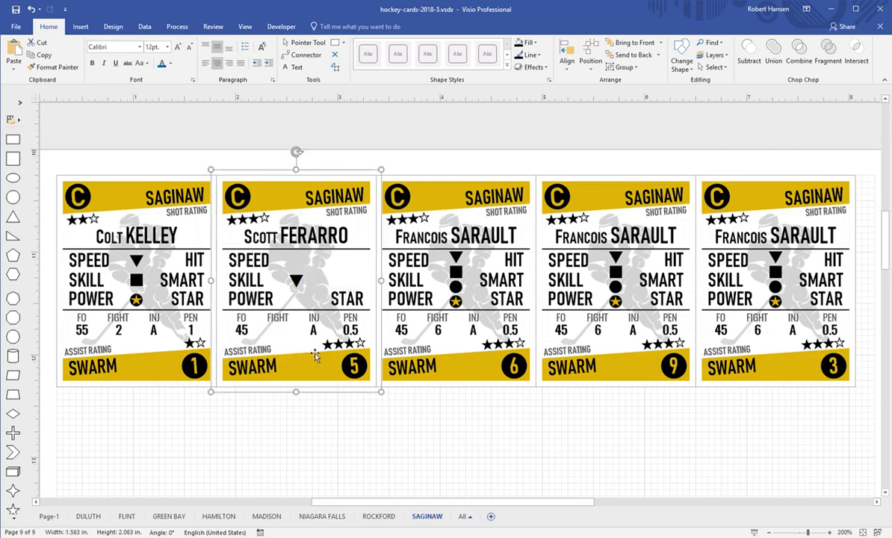
Set the second card's statistics to FO 46, INJ B and PEN 1
click(242, 329)
text(46)
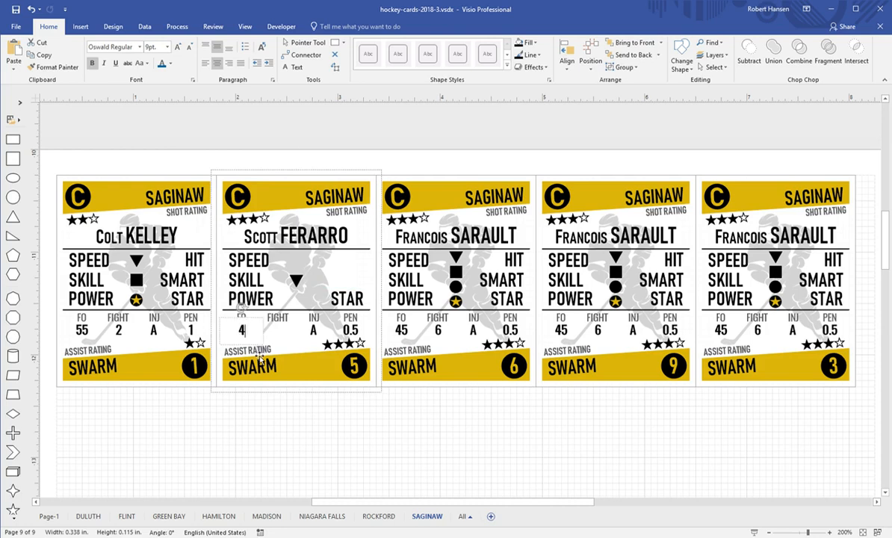
click(313, 331)
text(B)
click(357, 333)
text(1)
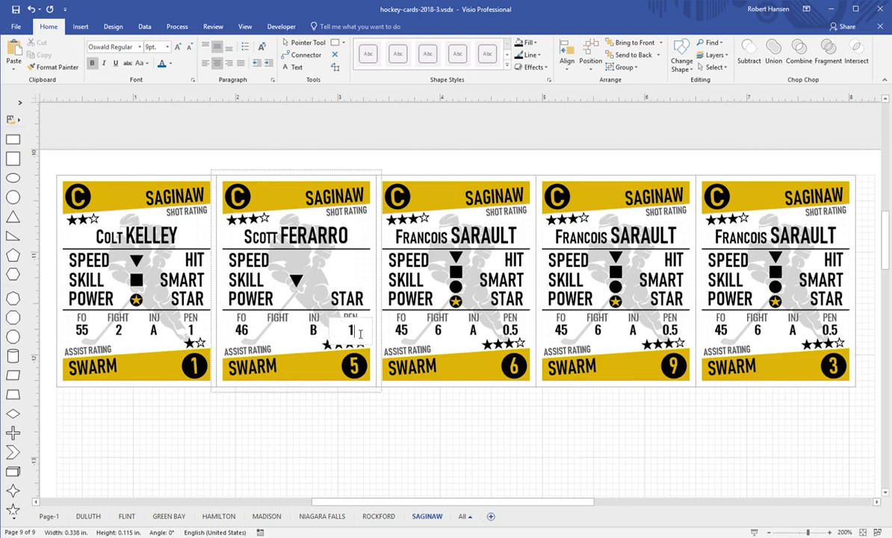
Reduce the second card's shot rating to only the outlined star and its assist rating to two filled stars plus the outlined one
double_click(265, 221)
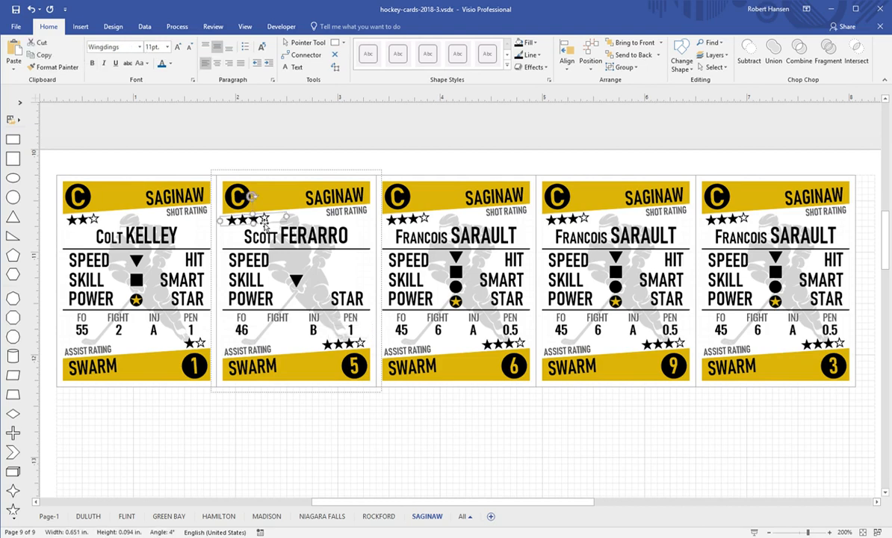
key(BackSpace)
key(BackSpace)
key(BackSpace)
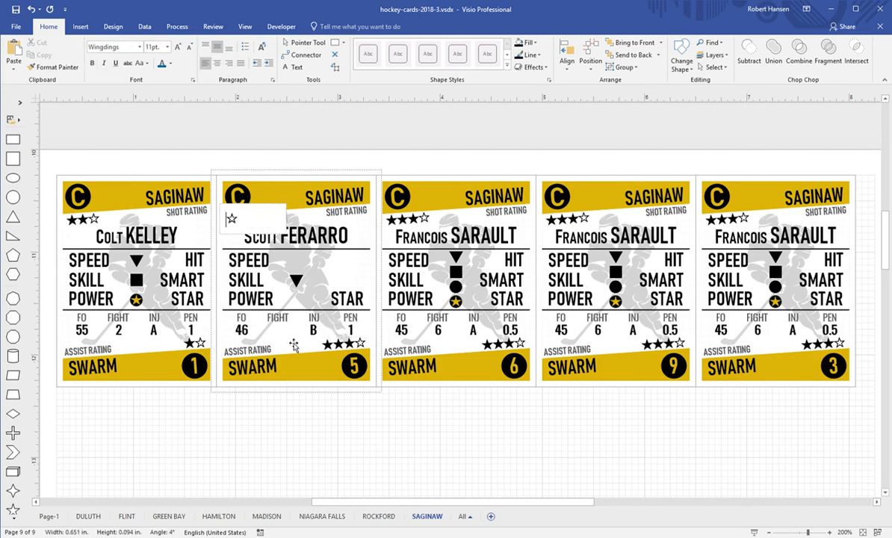
click(347, 348)
double_click(347, 348)
key(BackSpace)
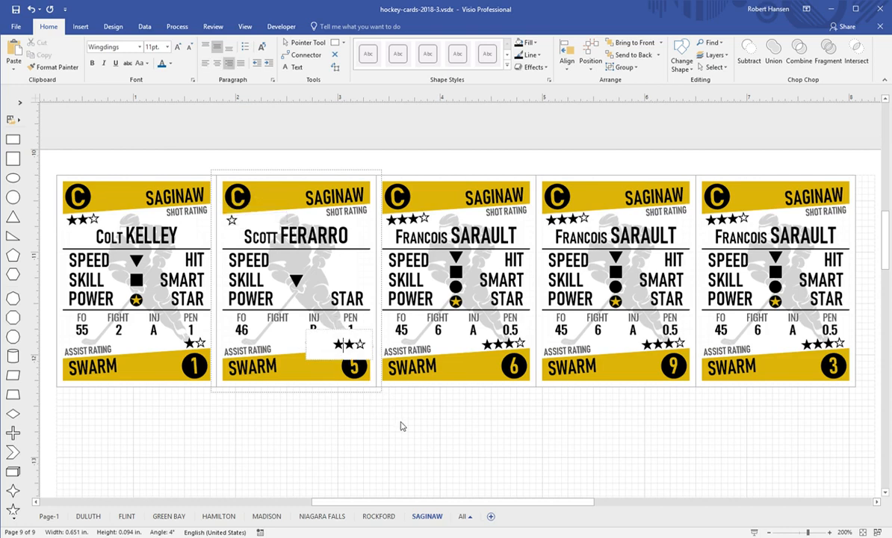
click(375, 396)
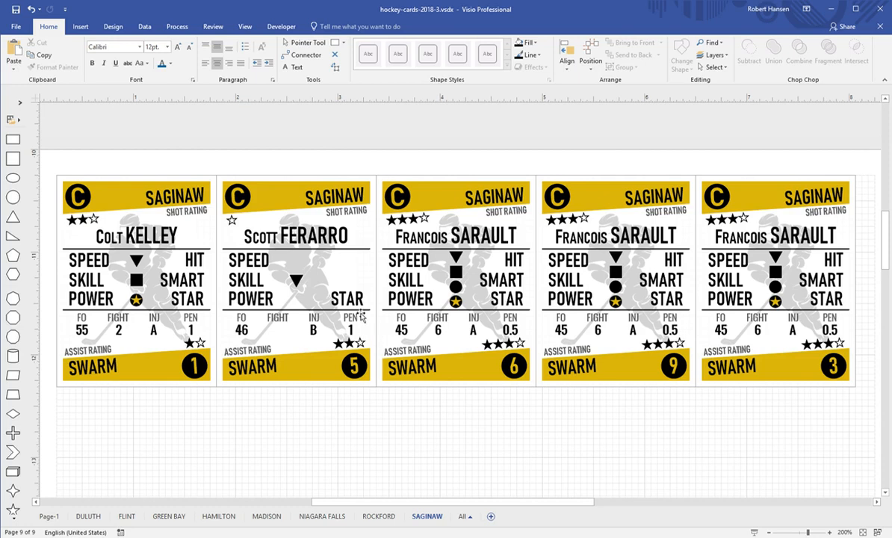
Replace the first and last name on the third card with that player's name, keeping the surname in capitals
double_click(427, 237)
double_click(423, 239)
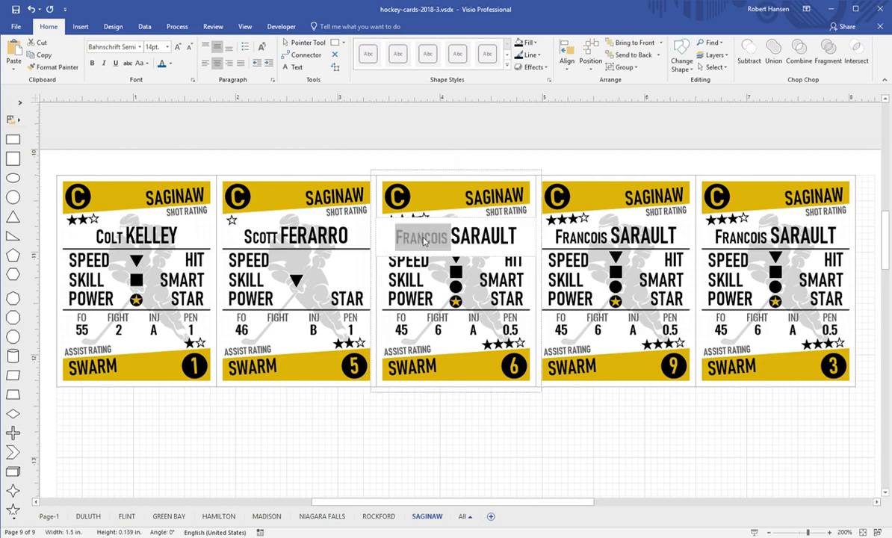
text(Jarrod)
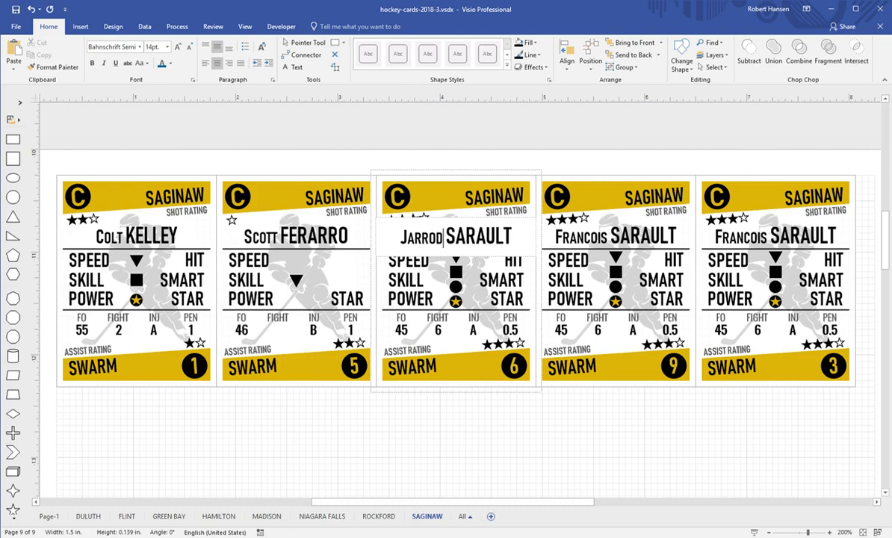
double_click(460, 238)
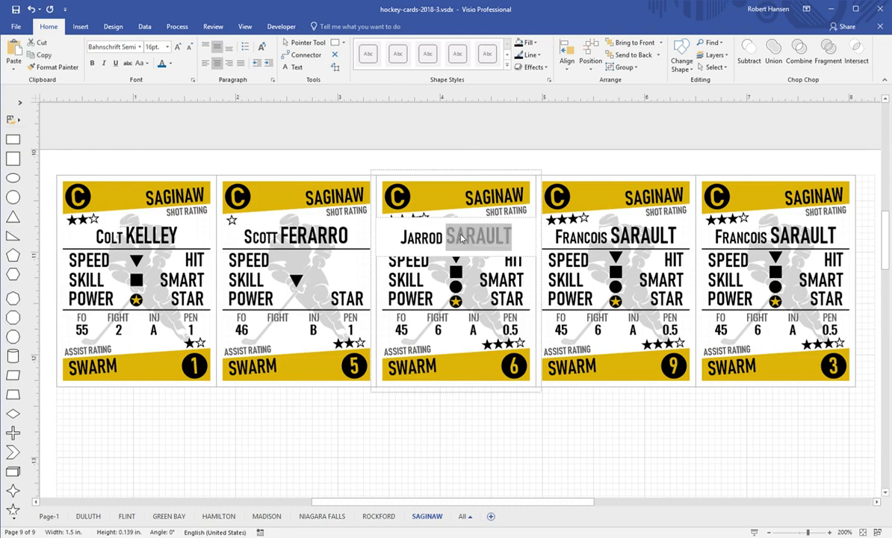
text(N)
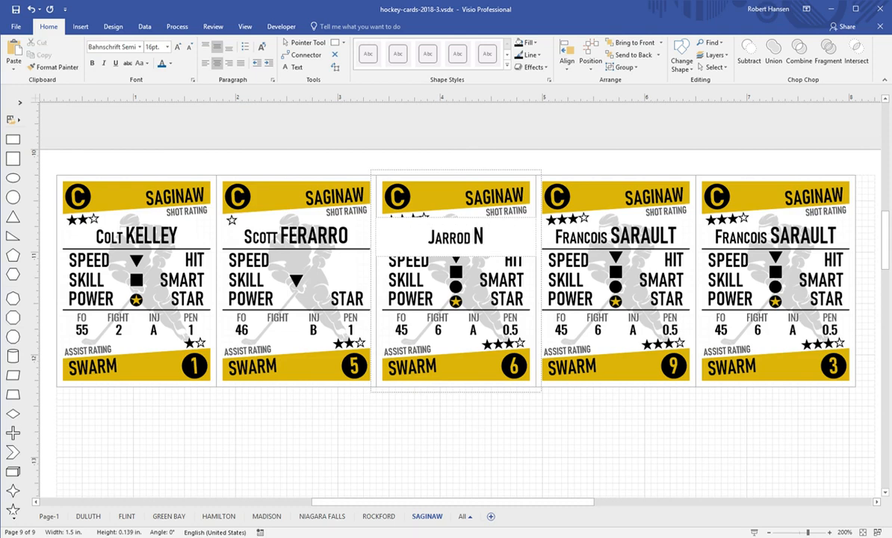
text(EUM)
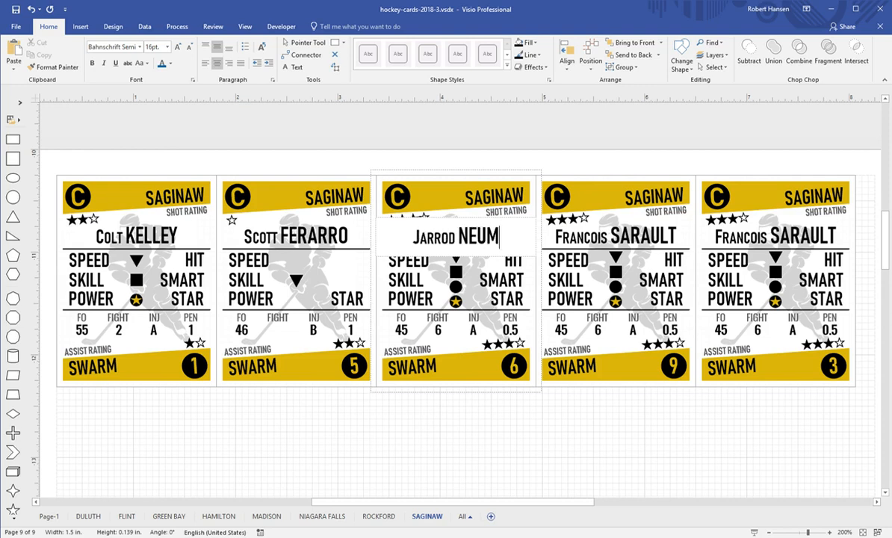
text(ANN)
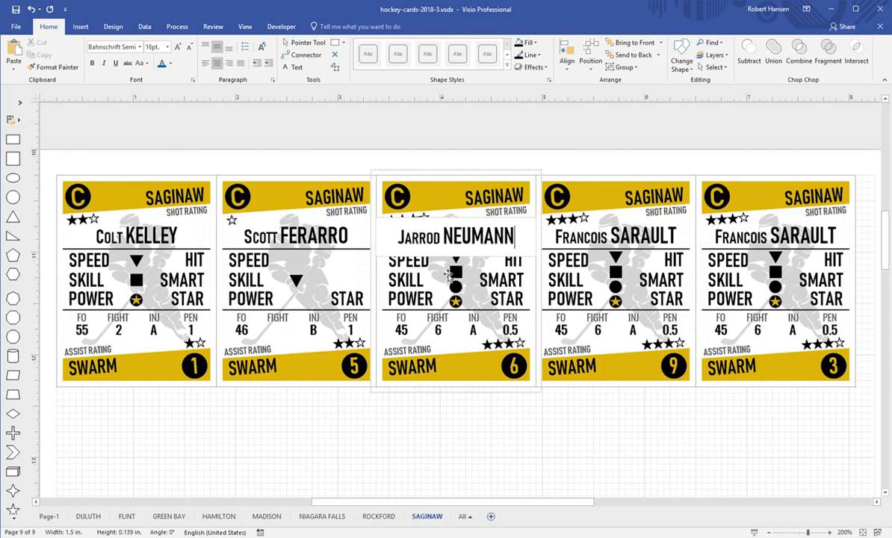
Delete all four centre symbols, the HIT and STAR labels and the FIGHT value from the third card
click(457, 271)
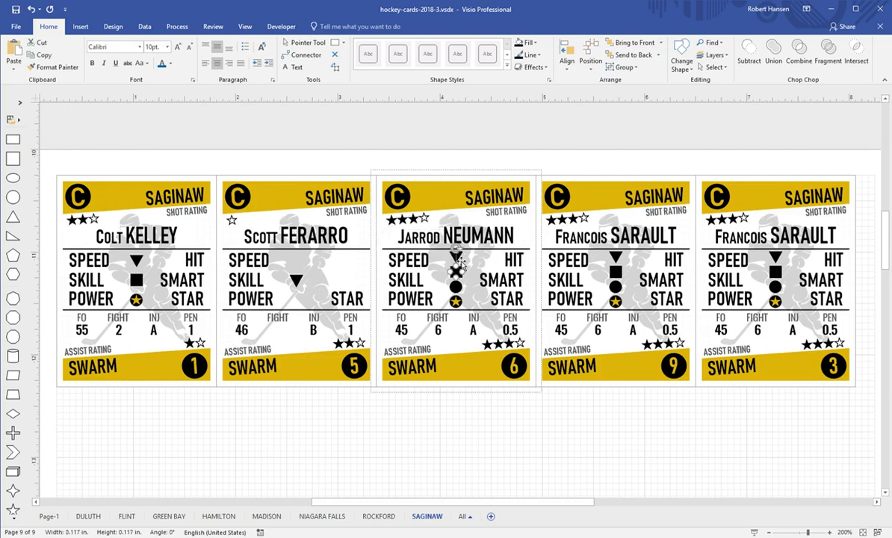
shift+click(460, 273)
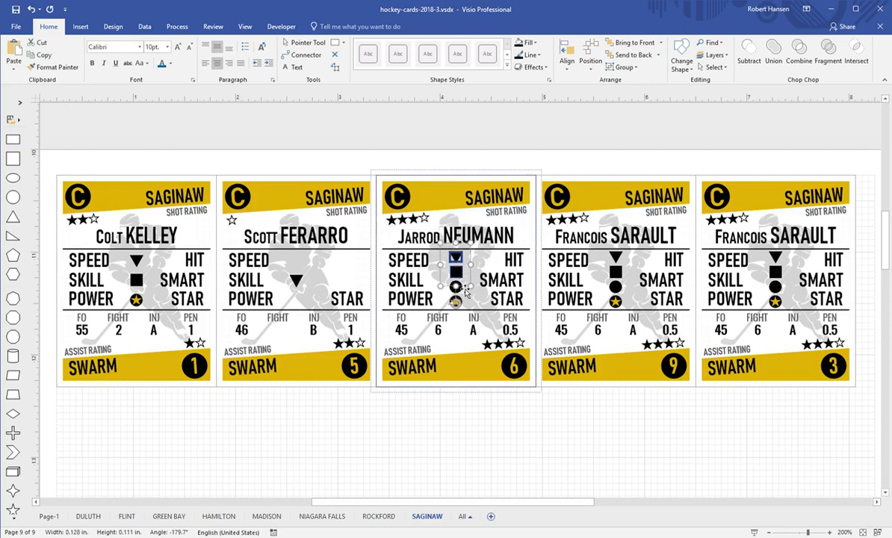
shift+click(460, 289)
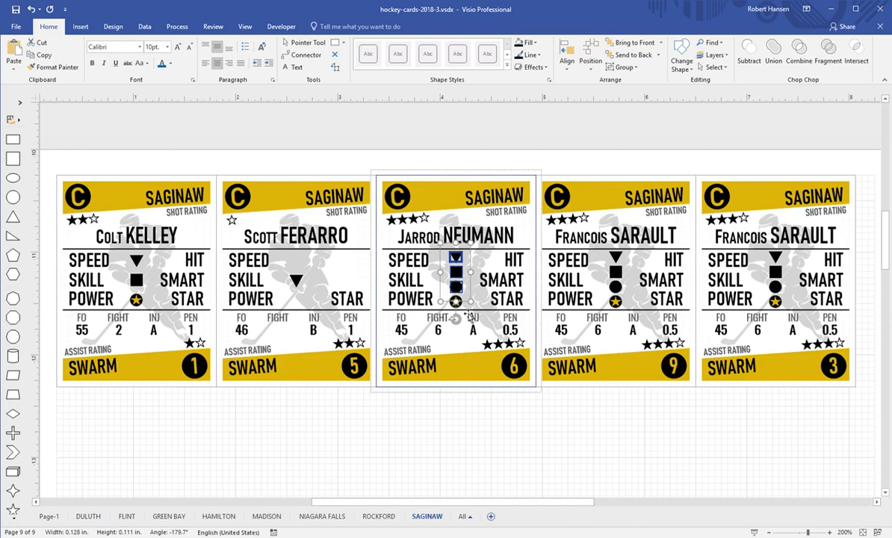
shift+click(455, 301)
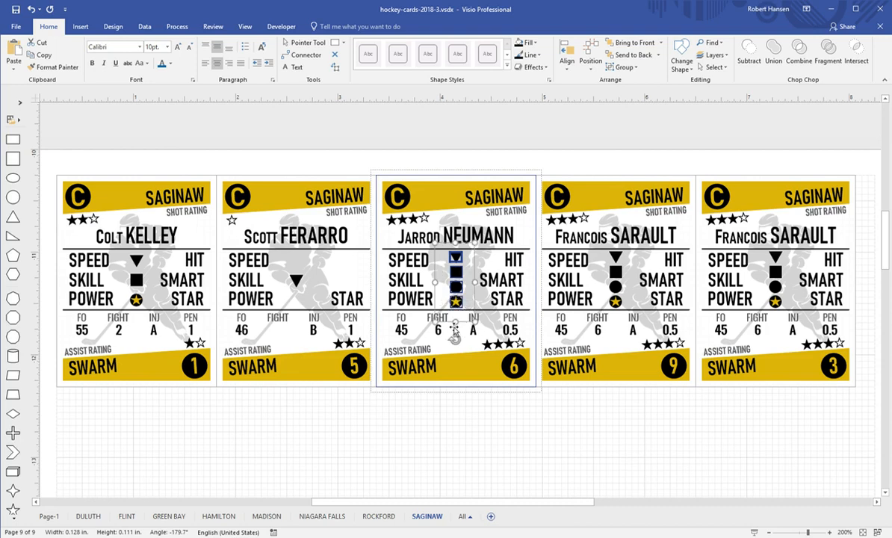
shift+click(508, 259)
shift+click(508, 298)
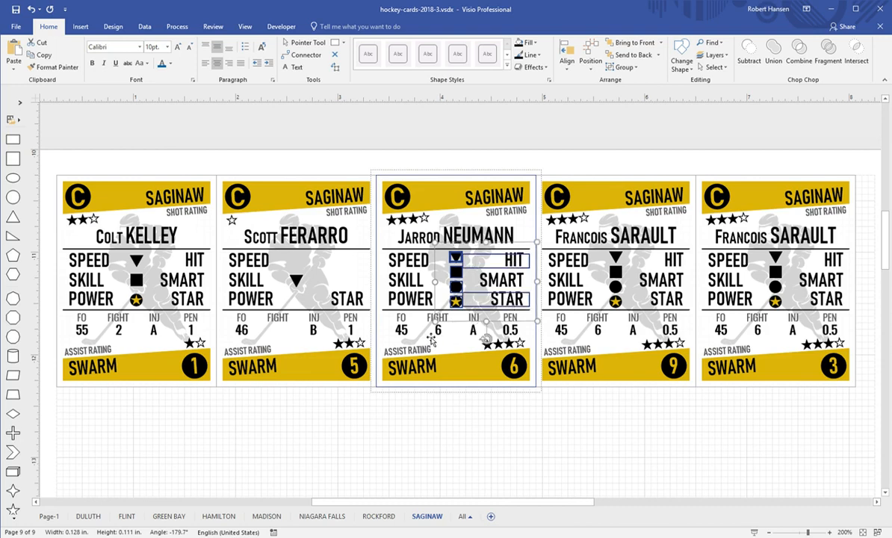
shift+click(440, 335)
key(Delete)
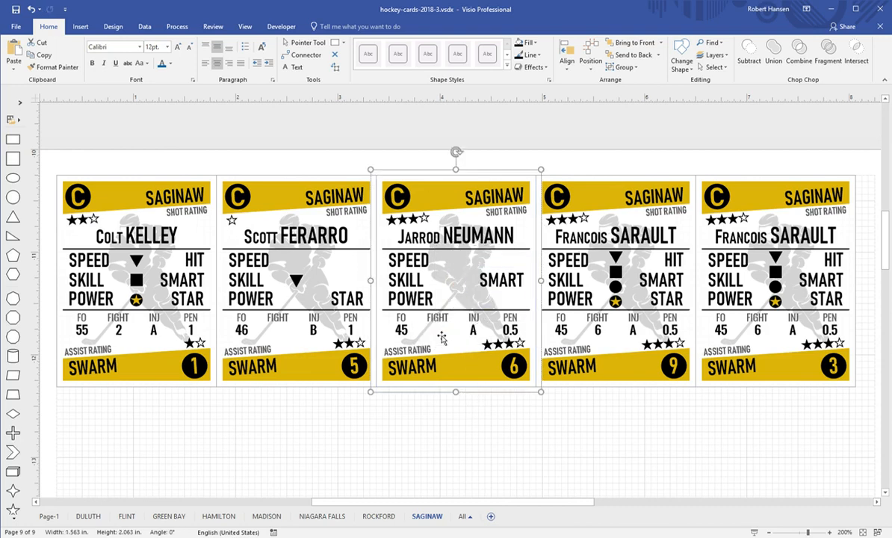
Set the third card's FO statistic to 52
click(395, 329)
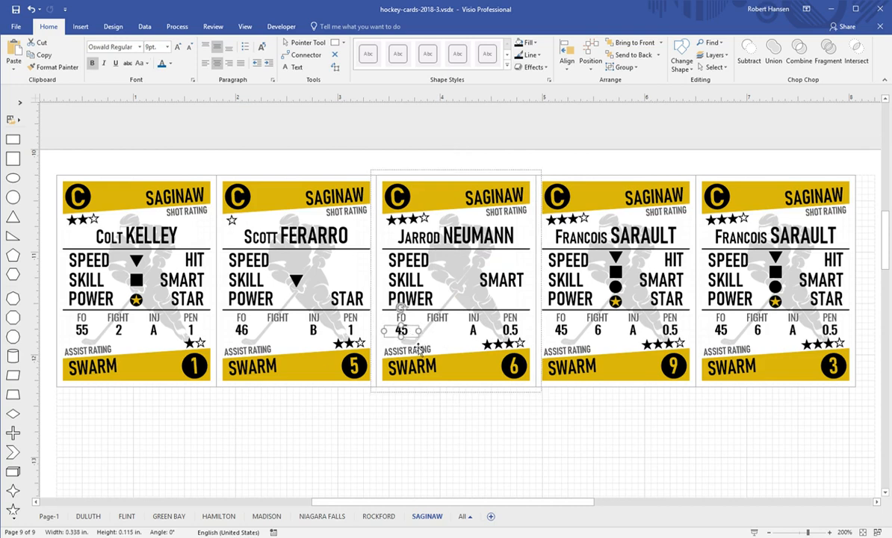
text(52)
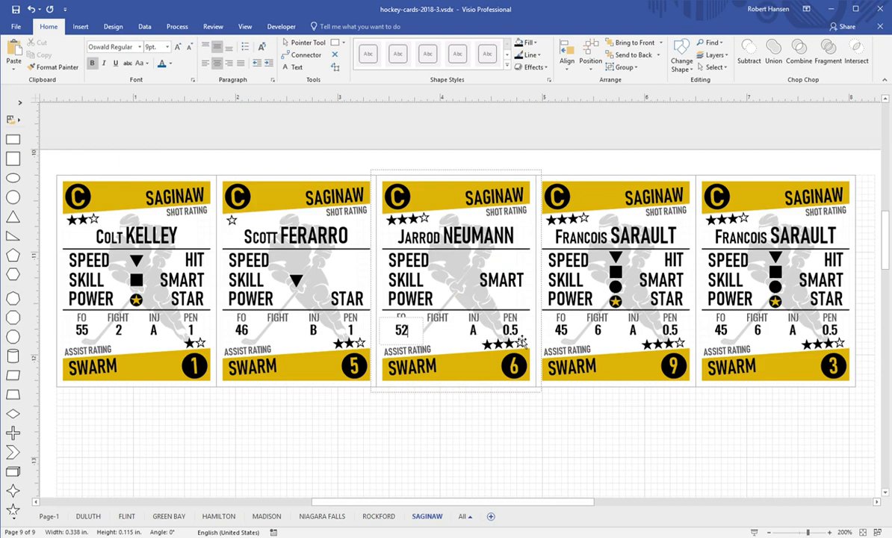
click(513, 414)
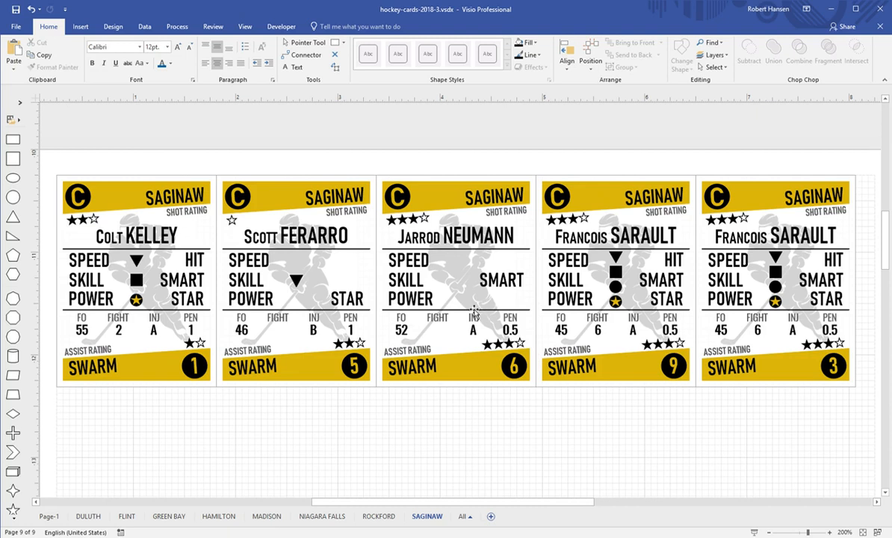
Reduce the third card's shot rating to one filled star plus the outlined one, and its assist rating to a single filled star
click(404, 222)
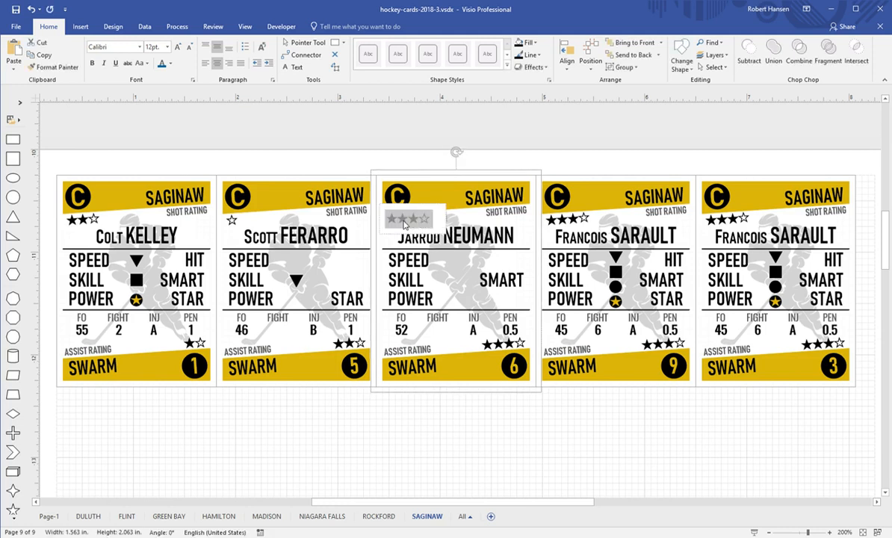
click(406, 223)
key(BackSpace)
key(BackSpace)
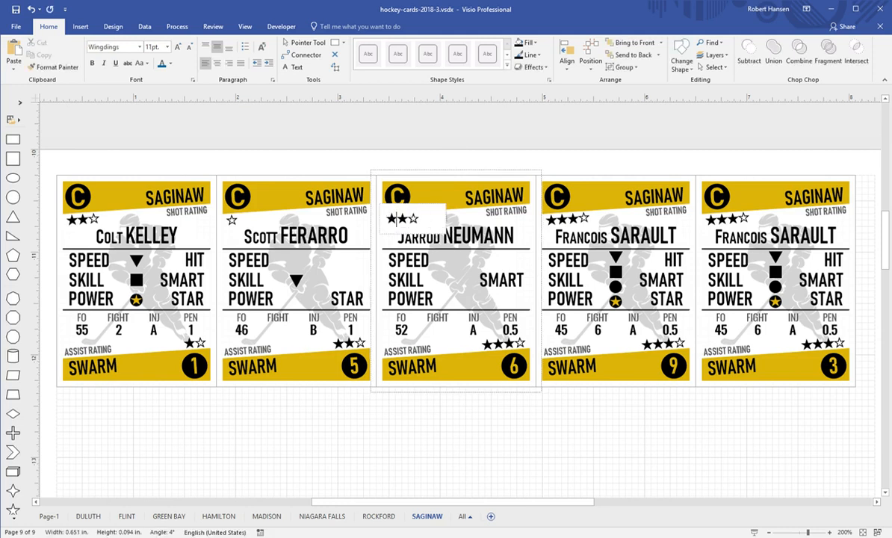
double_click(526, 347)
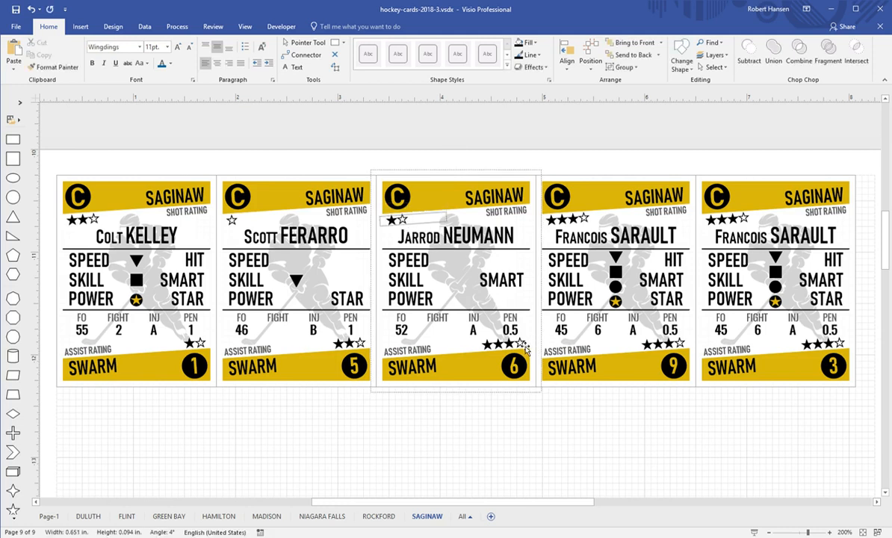
click(525, 347)
key(BackSpace)
key(BackSpace)
click(548, 403)
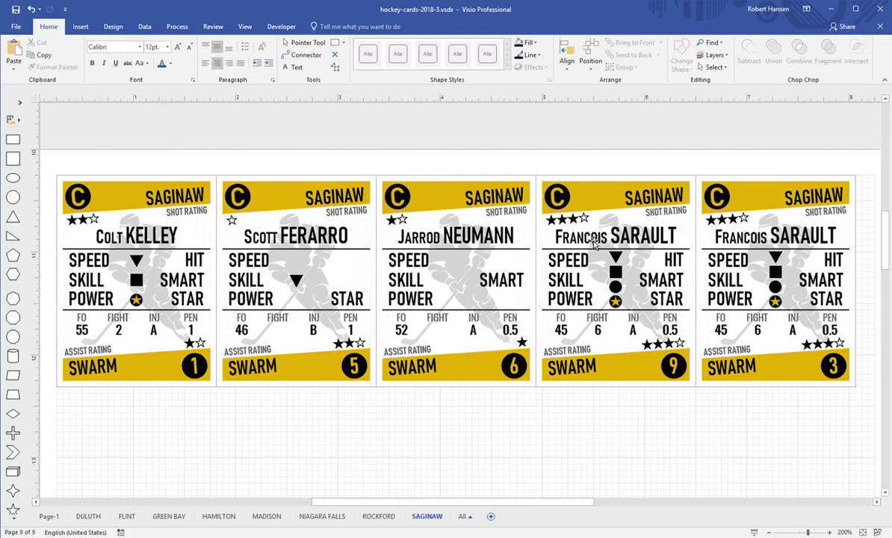
Replace the first and last name on the fourth card with that player's name, keeping the surname in capitals
double_click(594, 240)
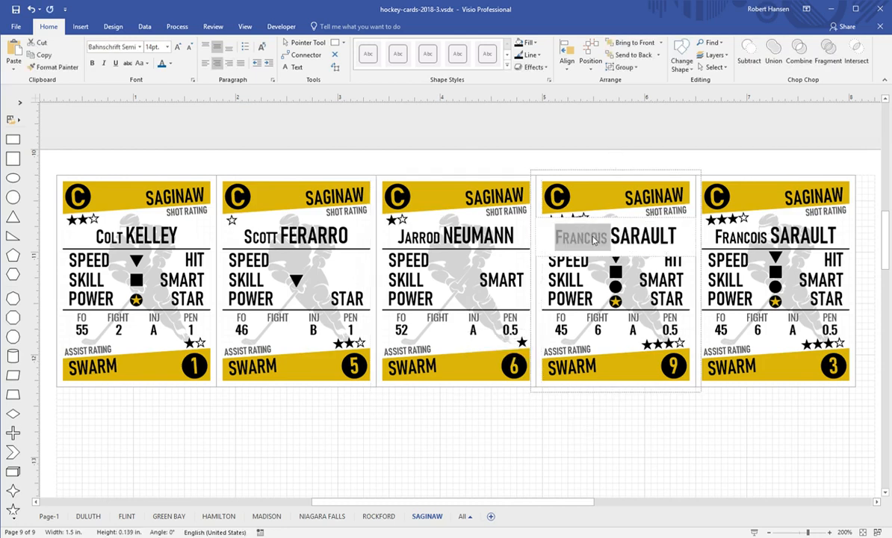
text(La)
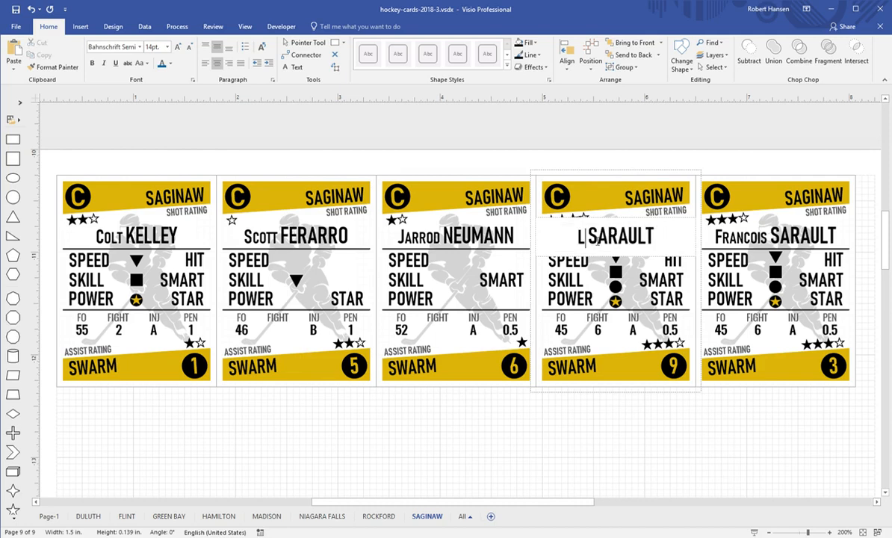
text(sse)
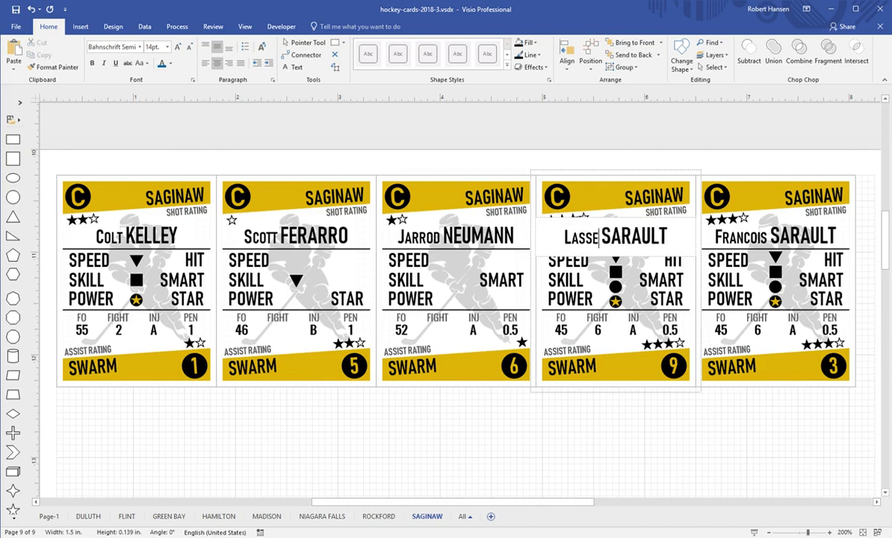
double_click(632, 236)
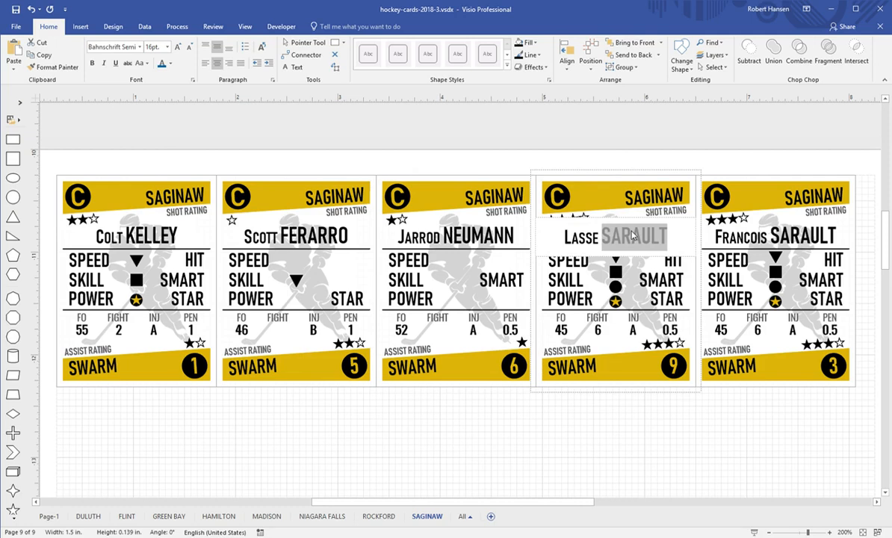
text(PETRE)
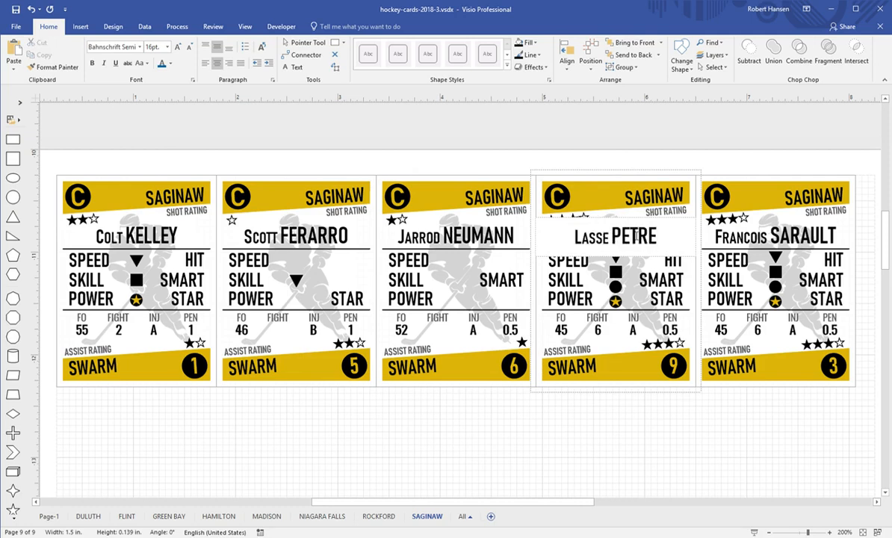
click(613, 394)
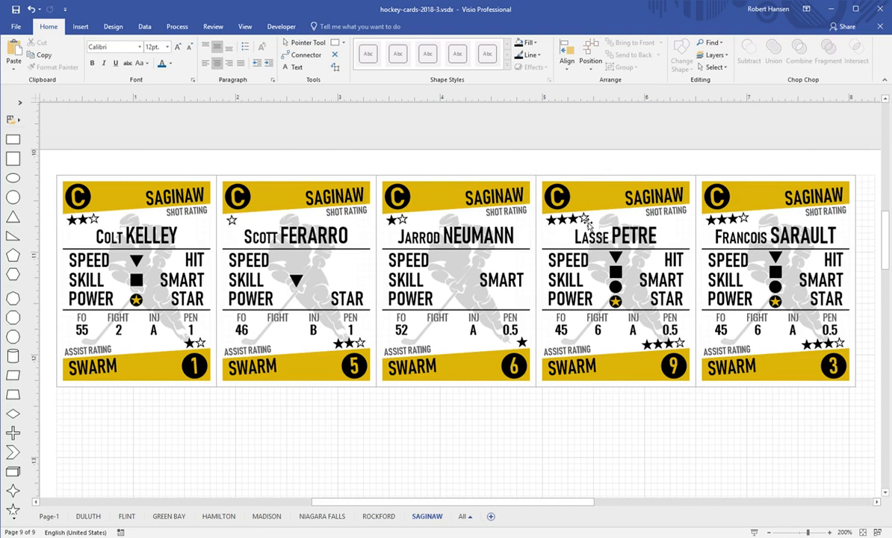
Reduce the fourth card's shot rating to one filled star and colour that star white
double_click(587, 223)
click(596, 224)
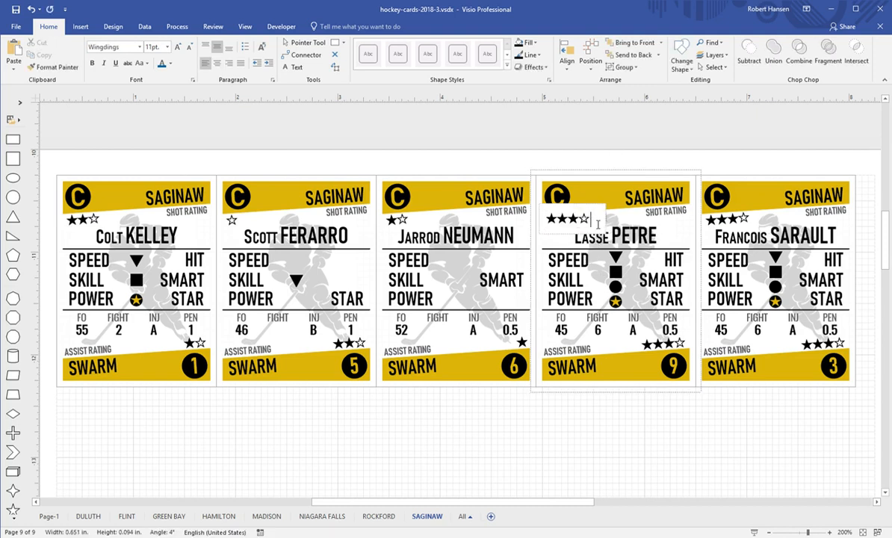
key(BackSpace)
key(BackSpace)
key(BackSpace)
drag(558, 224, 548, 221)
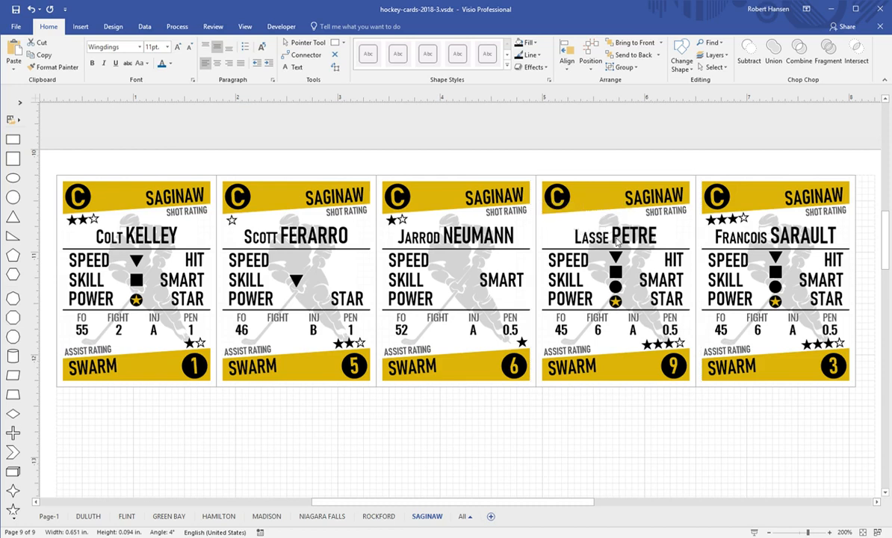
click(606, 446)
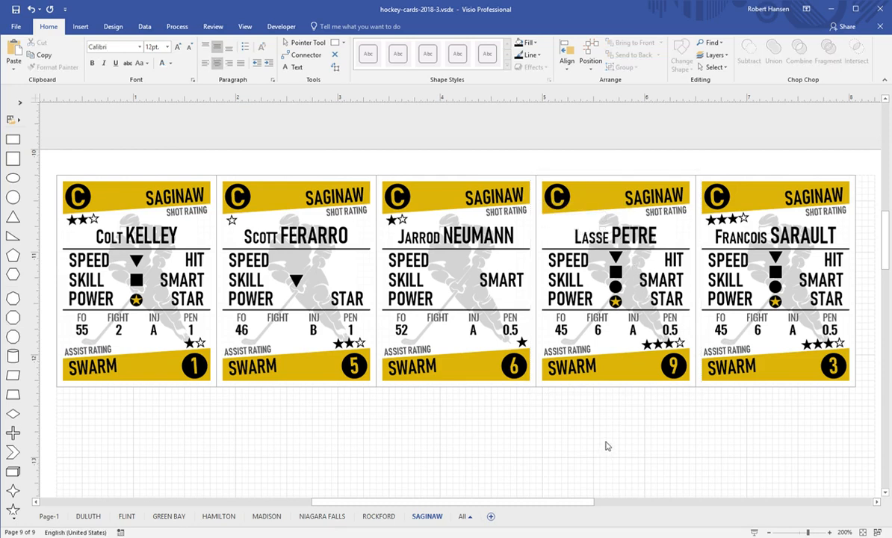
click(552, 220)
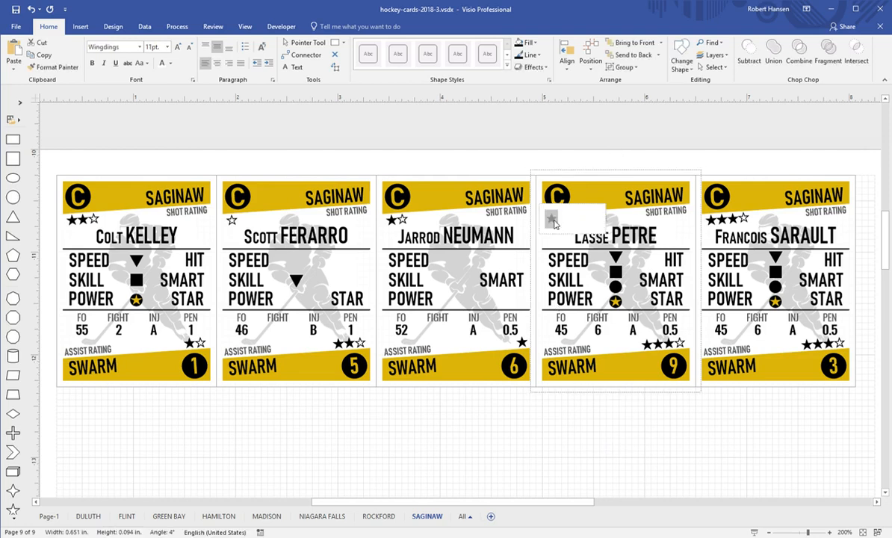
click(596, 425)
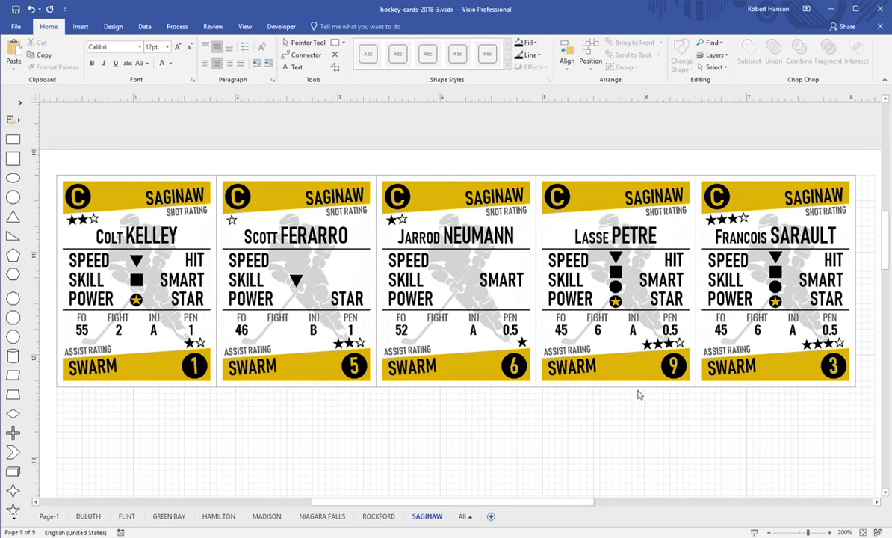
Reduce the fourth card's assist rating to only the outlined star
drag(669, 344, 670, 348)
double_click(670, 347)
key(BackSpace)
key(BackSpace)
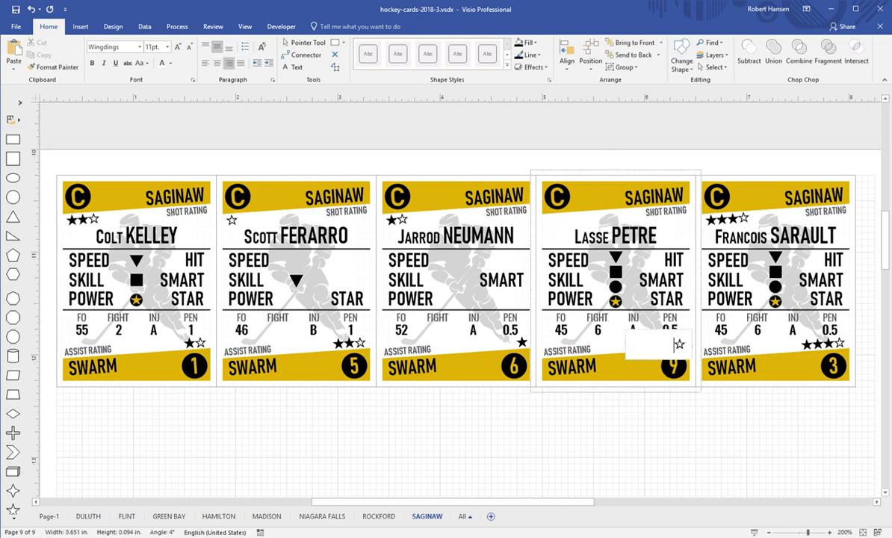
Delete all four centre symbols, the HIT, SMART and STAR labels and the FIGHT value from the fourth card
click(619, 312)
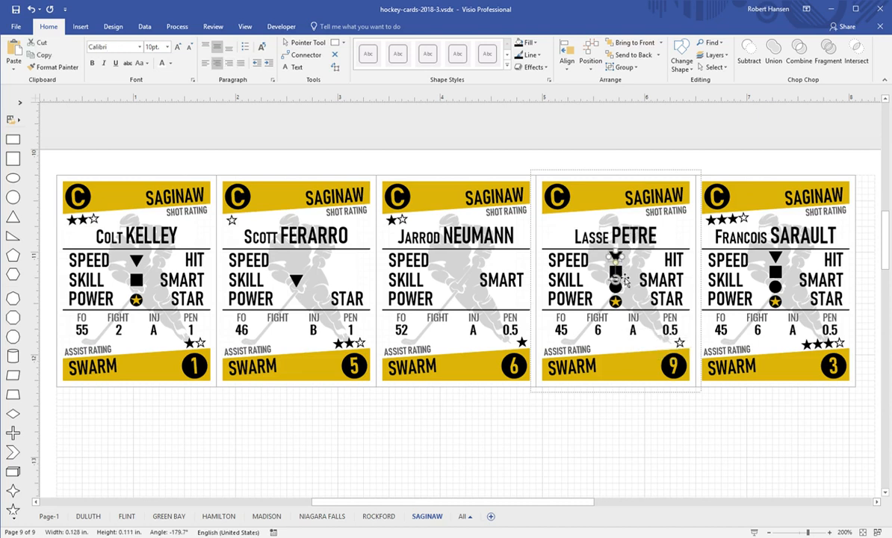
shift+click(616, 304)
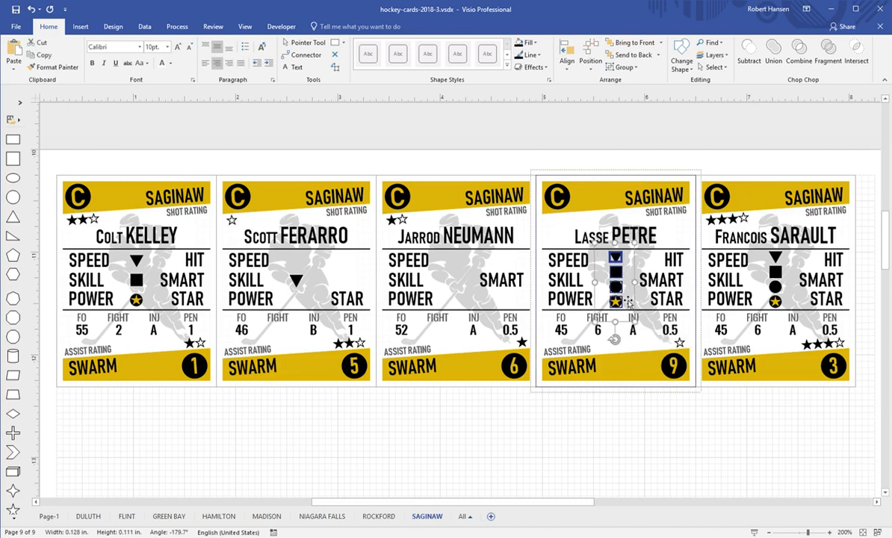
shift+click(673, 260)
shift+click(660, 280)
shift+click(669, 300)
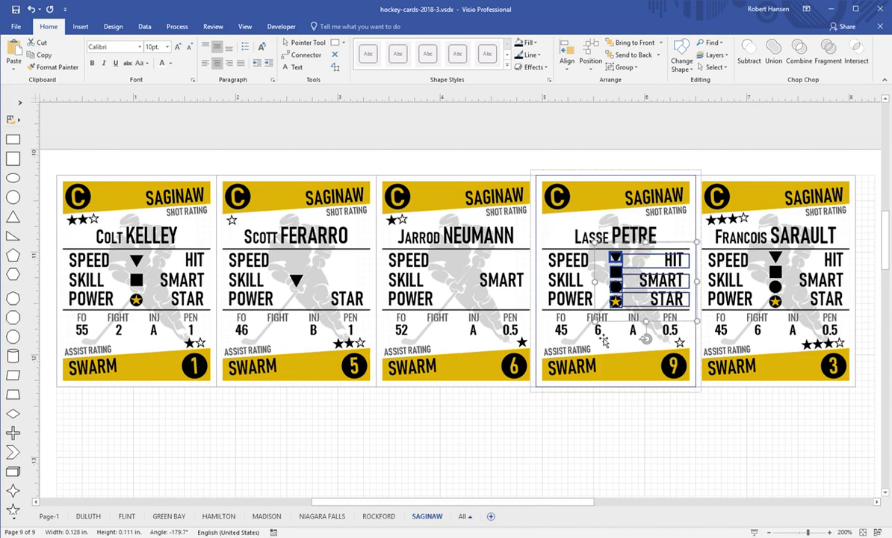
shift+click(604, 340)
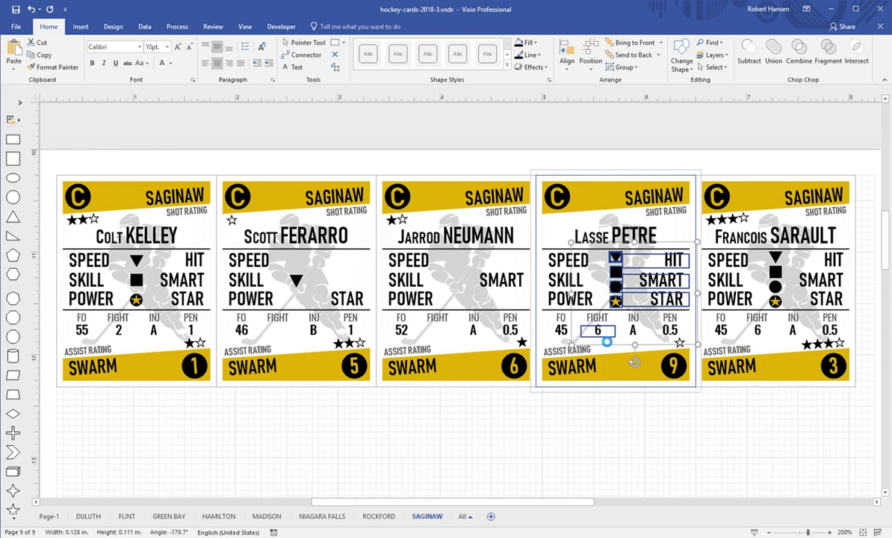
key(Delete)
Set the fourth card's FO statistic to 52
click(569, 335)
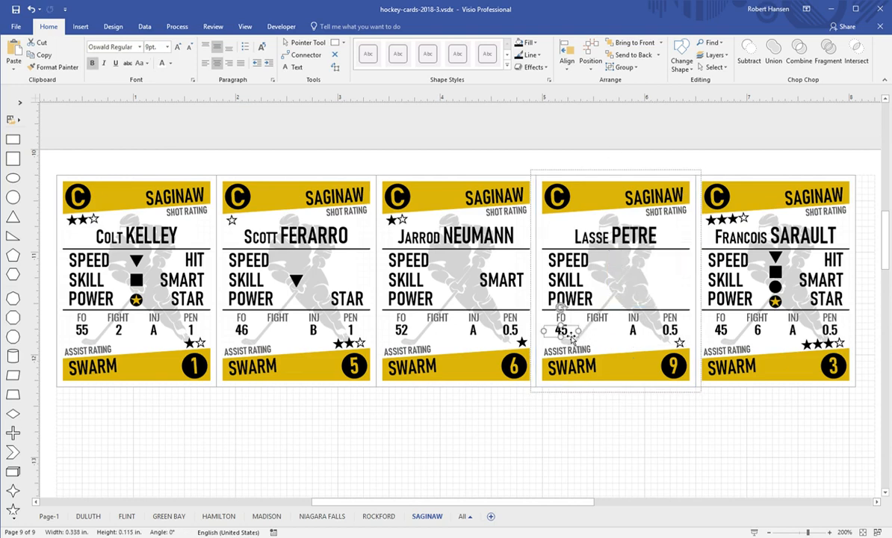
text(52)
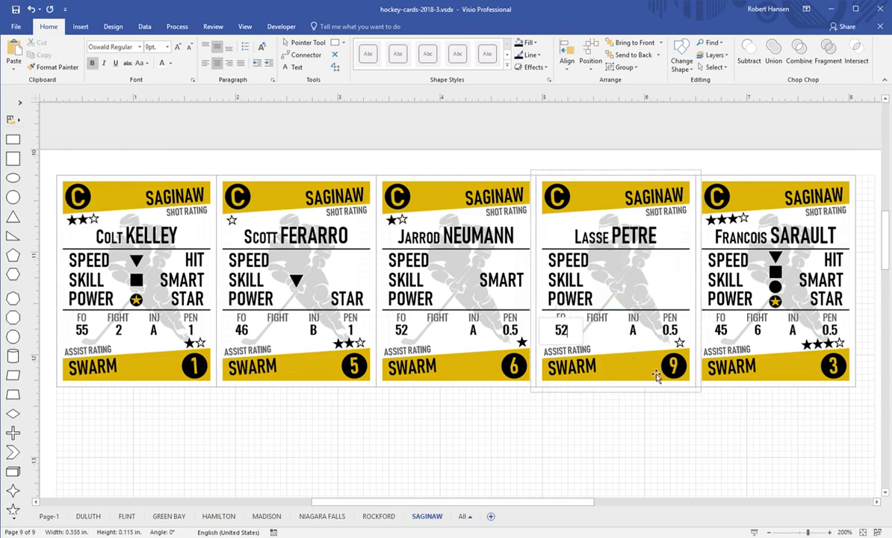
click(677, 434)
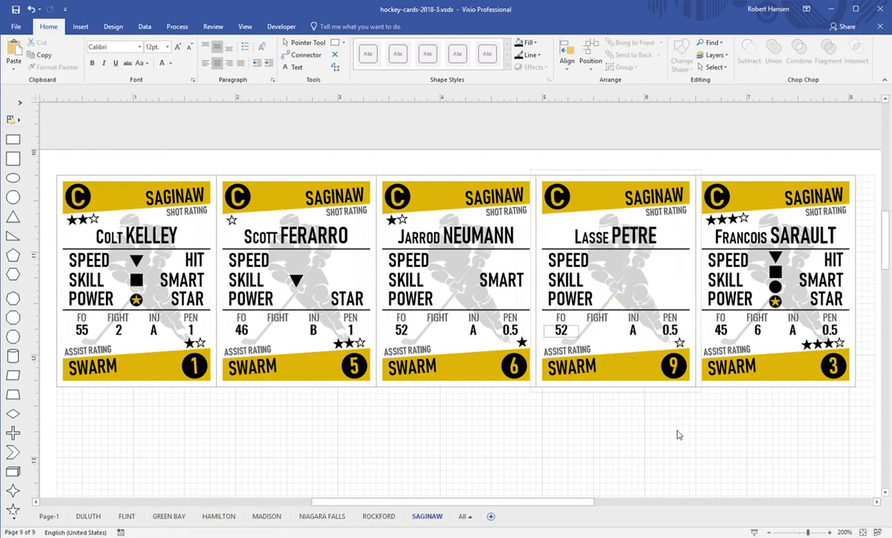
Replace the first and last name on the fifth card with that player's name, keeping the surname in capitals
double_click(759, 239)
double_click(752, 244)
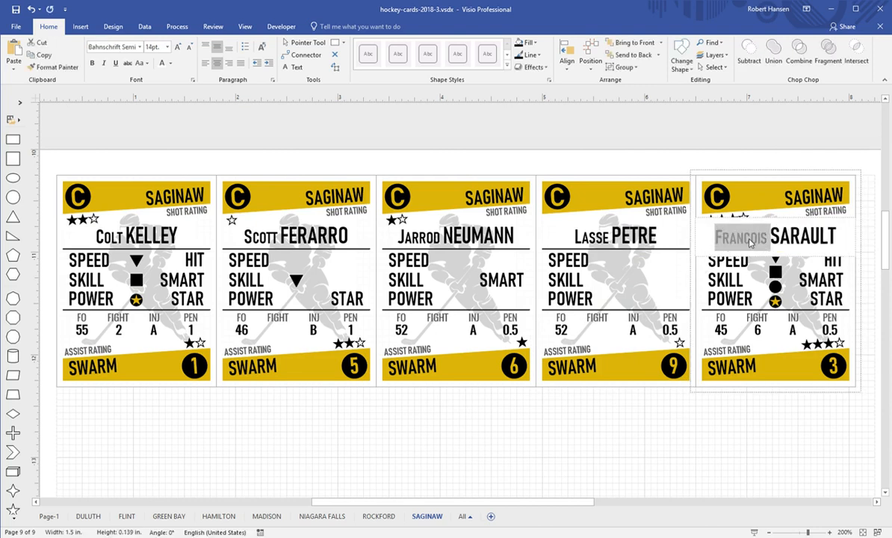
text(Henri)
double_click(774, 241)
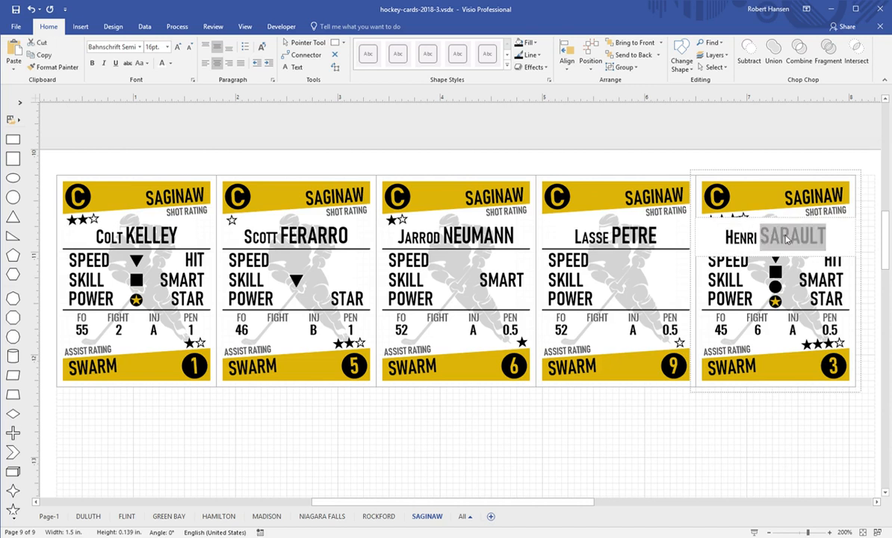
text(LESSARD)
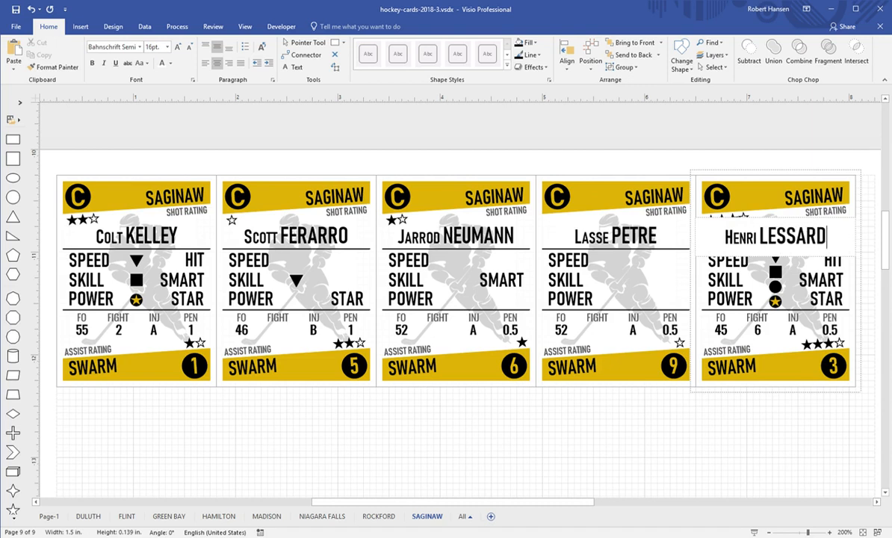
Clear all stars from the fifth card's shot rating and reduce its assist rating to only the outlined star
click(742, 263)
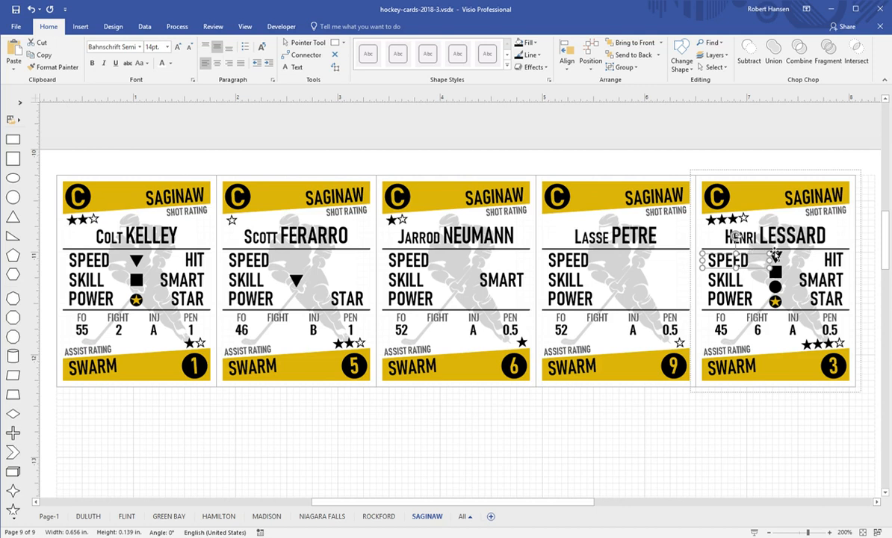
double_click(728, 218)
key(BackSpace)
key(BackSpace)
key(BackSpace)
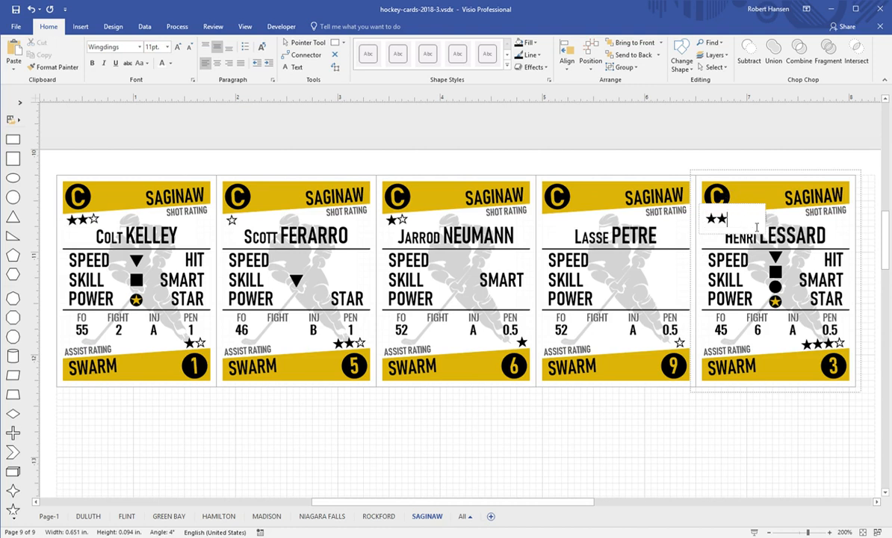
drag(726, 221, 710, 220)
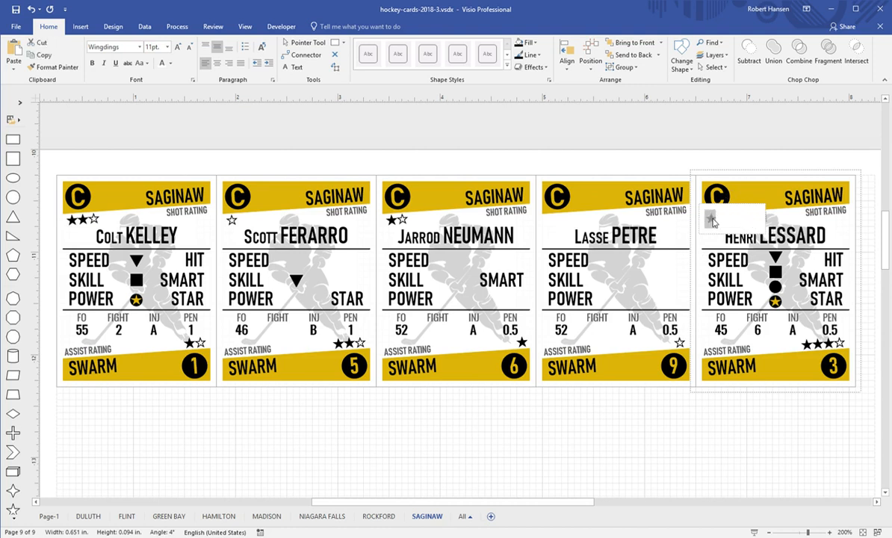
key(Delete)
double_click(835, 345)
key(BackSpace)
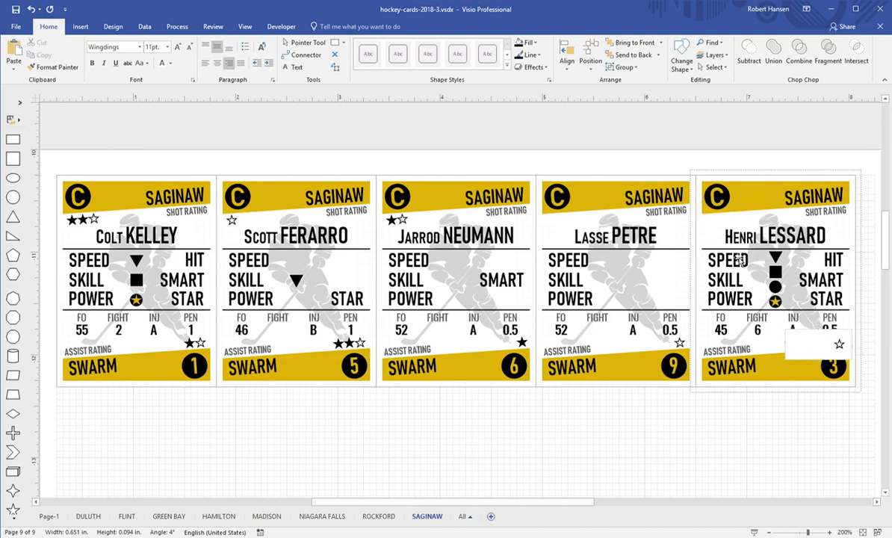
Delete the SPEED, HIT, POWER and STAR labels, all four centre symbols and the FIGHT value from the fifth card
click(743, 265)
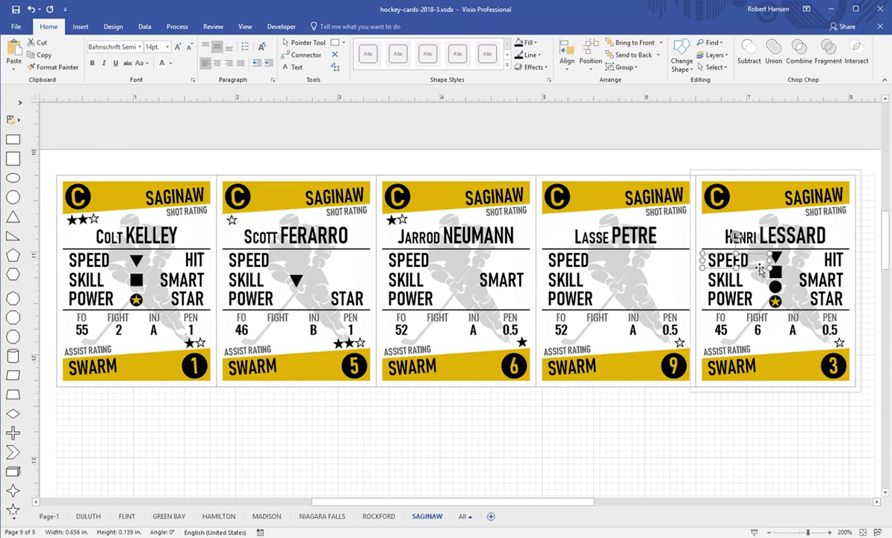
shift+click(839, 264)
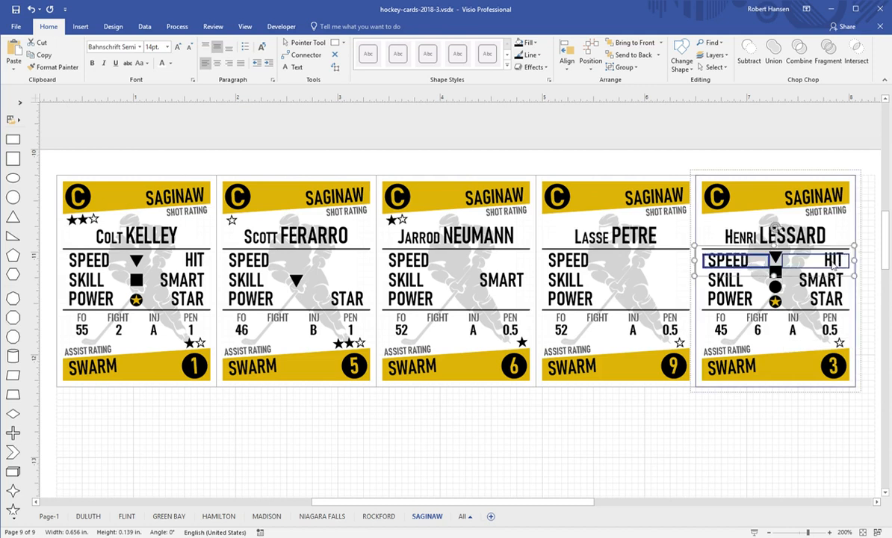
shift+click(737, 303)
shift+click(826, 300)
shift+click(775, 302)
shift+click(775, 288)
shift+click(775, 273)
shift+click(775, 258)
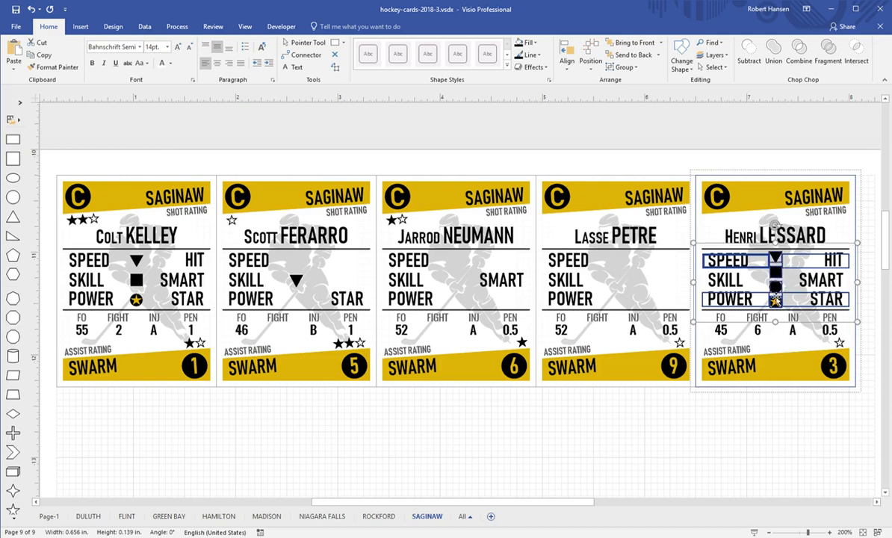
shift+click(759, 335)
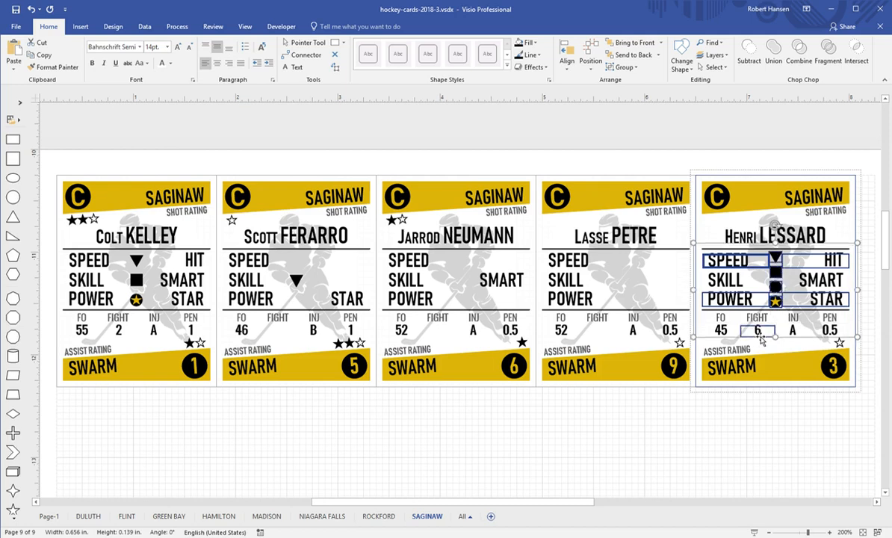
key(Delete)
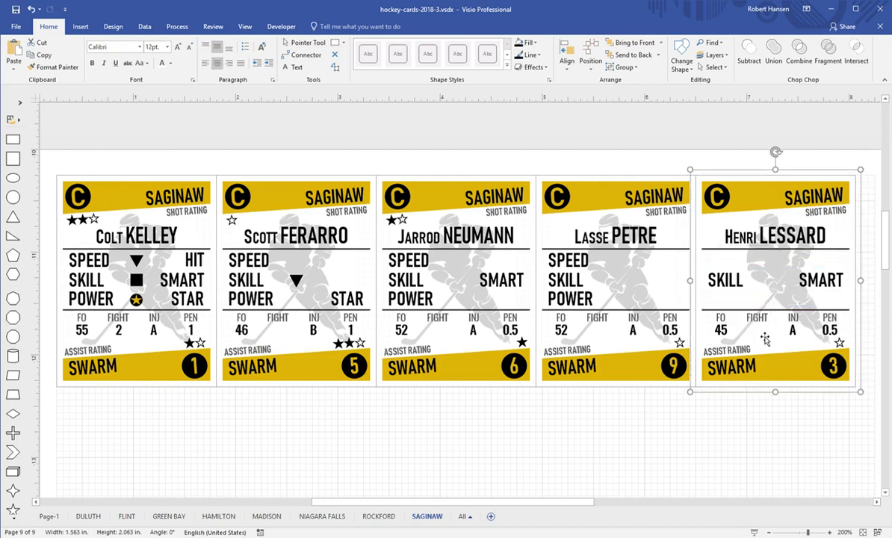
Set the fifth card's FO statistic to 42 and its INJ grade to C
click(720, 330)
text(42)
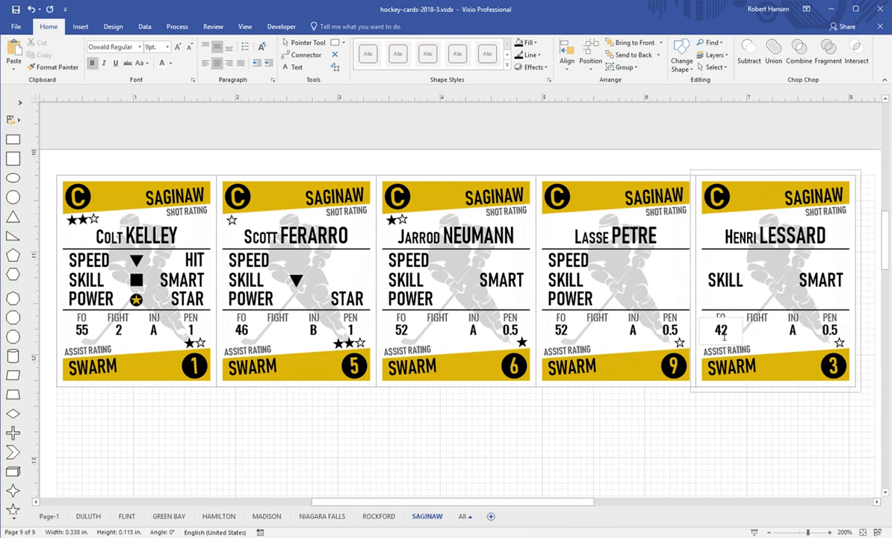
click(799, 337)
text(C)
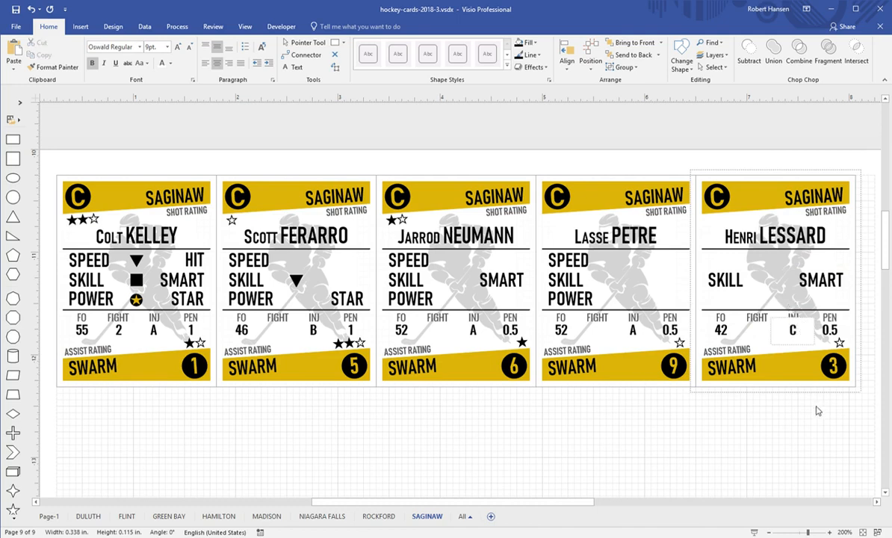
click(782, 432)
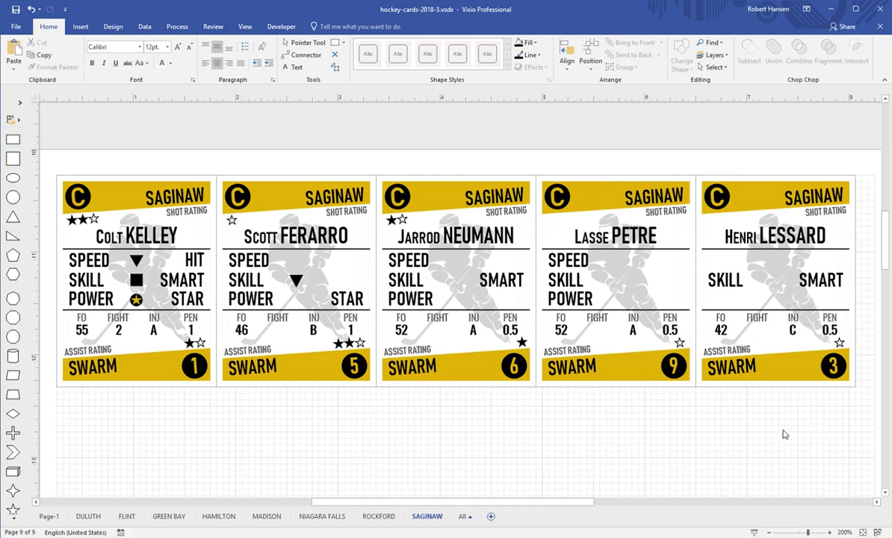
Copy the Saginaw W card template from Page-1 to the SAGINAW page and place it directly beneath the first C card
scroll(750, 418, down, 3)
scroll(750, 419, up, 2)
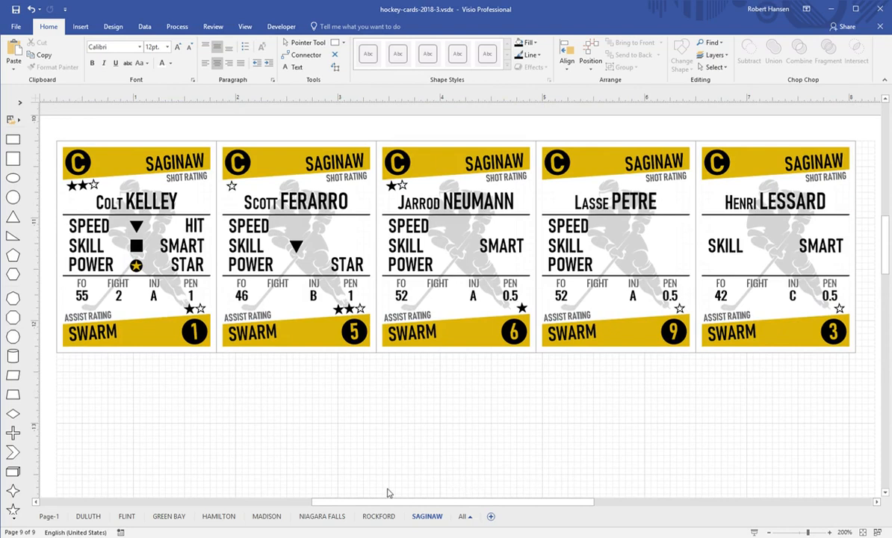
click(49, 520)
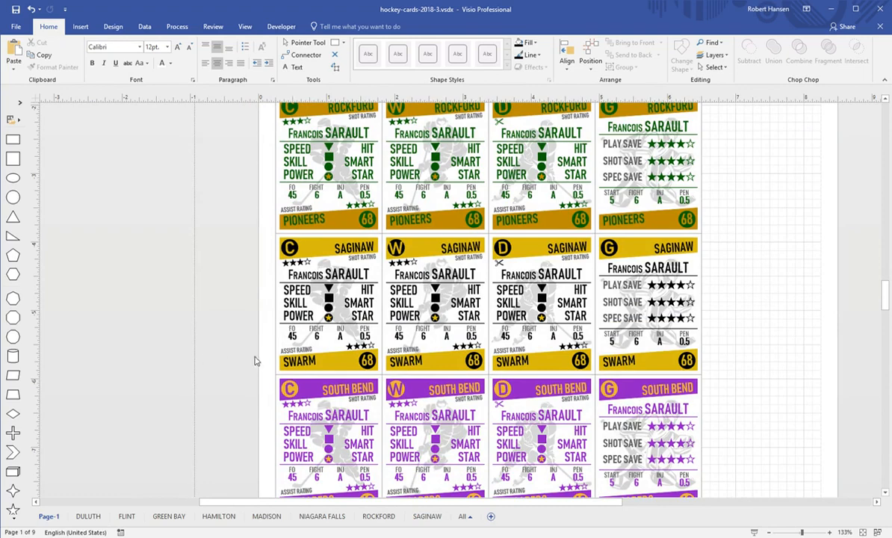
click(443, 317)
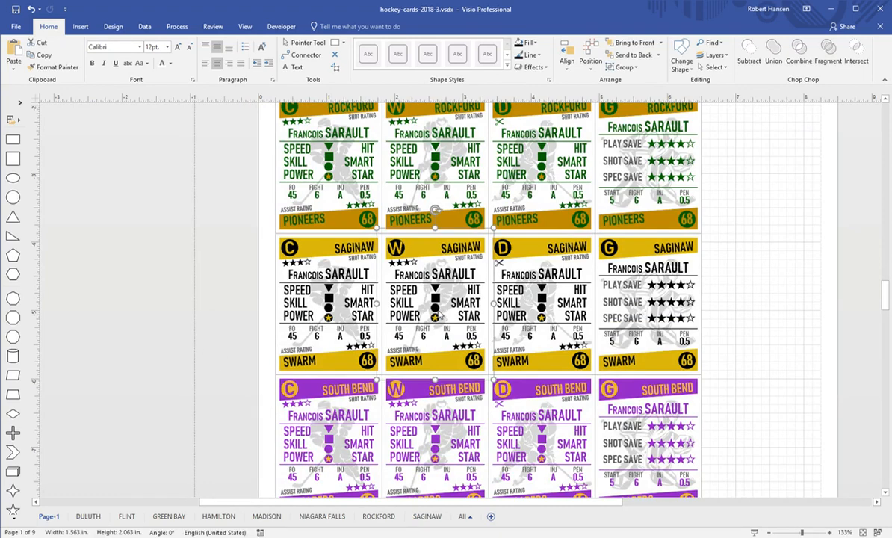
click(430, 516)
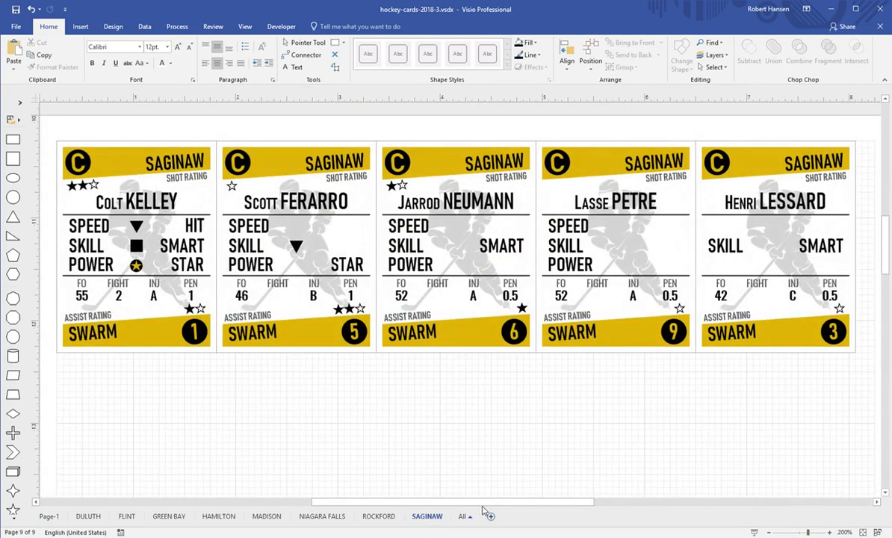
scroll(458, 503, left, 4)
scroll(433, 431, down, 3)
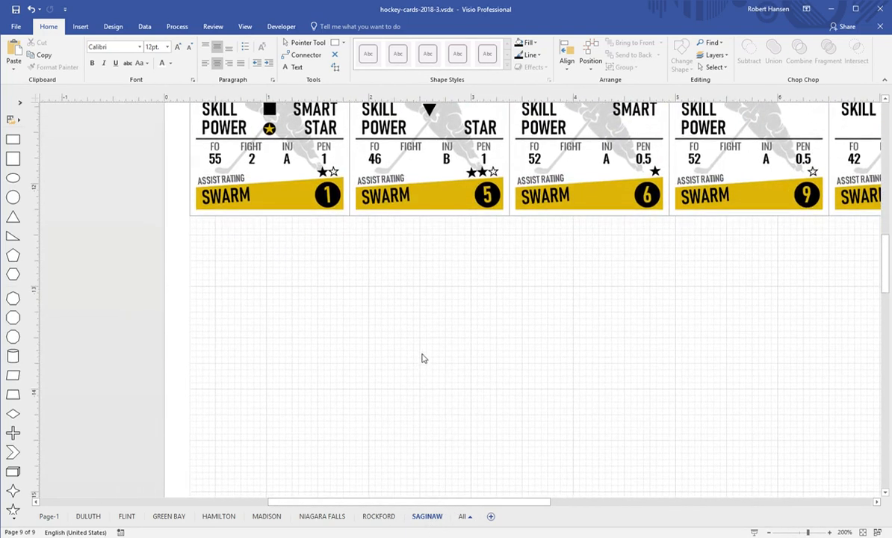
key(ctrl+v)
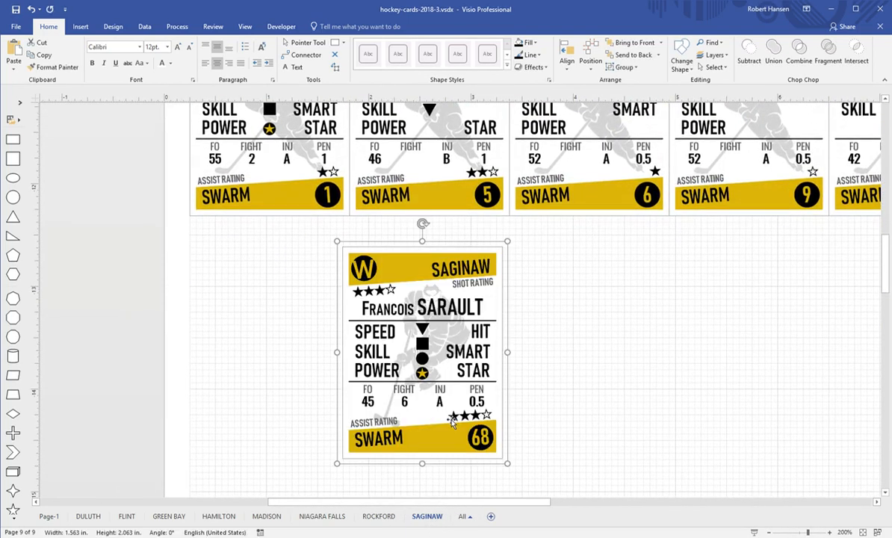
drag(415, 274, 266, 241)
Paste two more Saginaw W cards and align them as the second and third cards of the second row
click(487, 322)
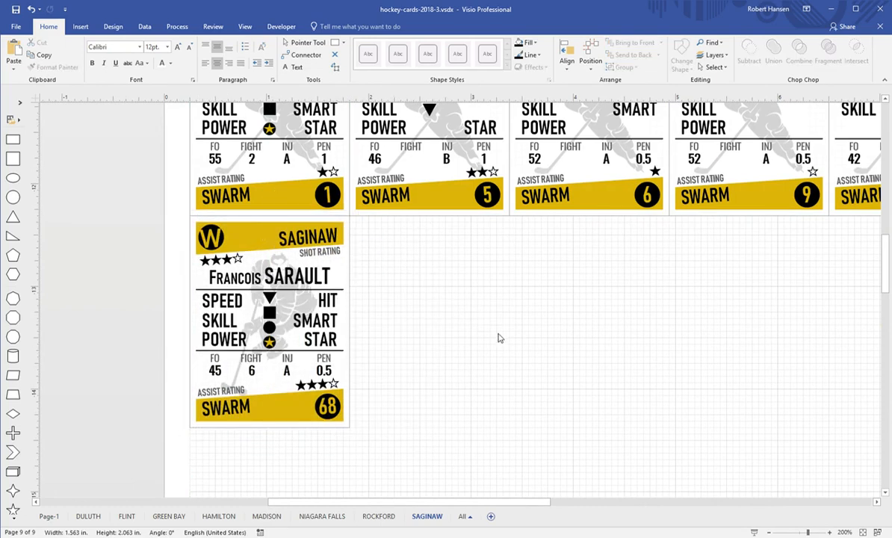
key(ctrl+v)
drag(463, 252, 408, 251)
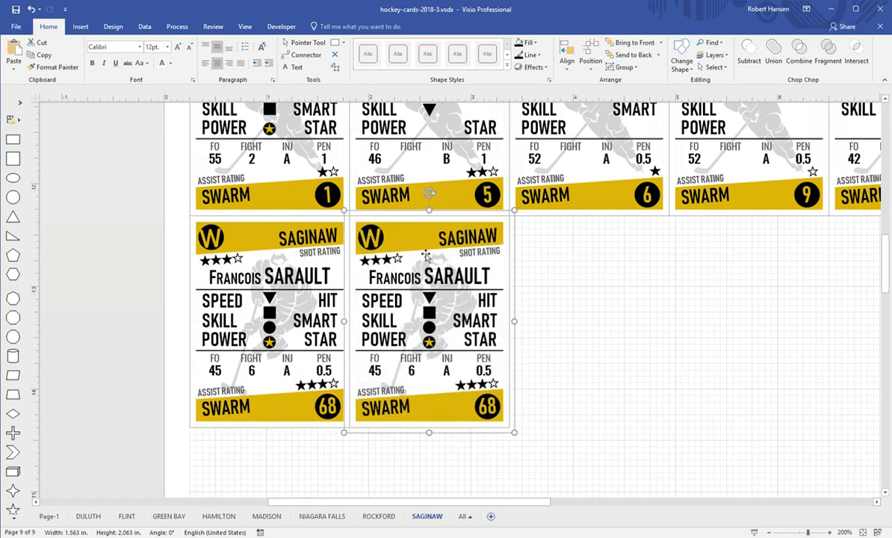
click(675, 360)
key(ctrl+v)
drag(601, 258, 521, 241)
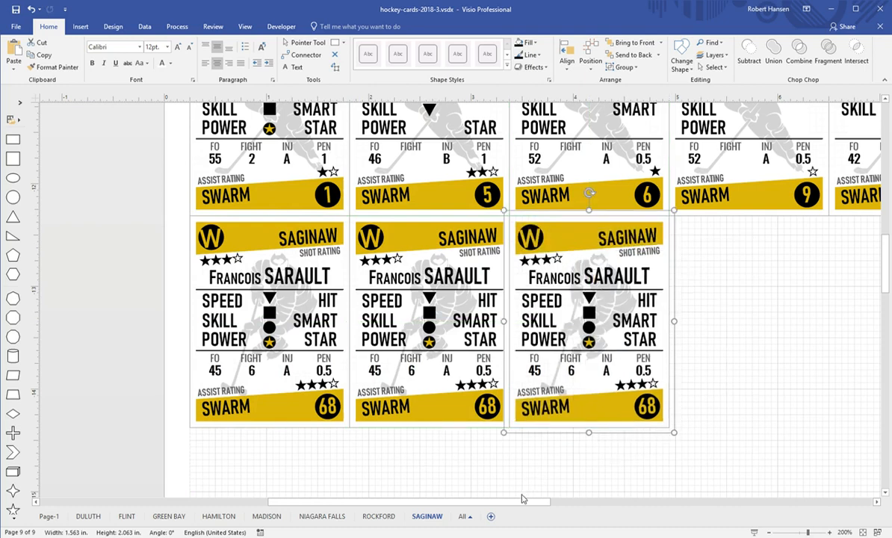
Complete the second row by pasting W cards into its fourth and fifth positions
drag(526, 505, 578, 505)
click(615, 345)
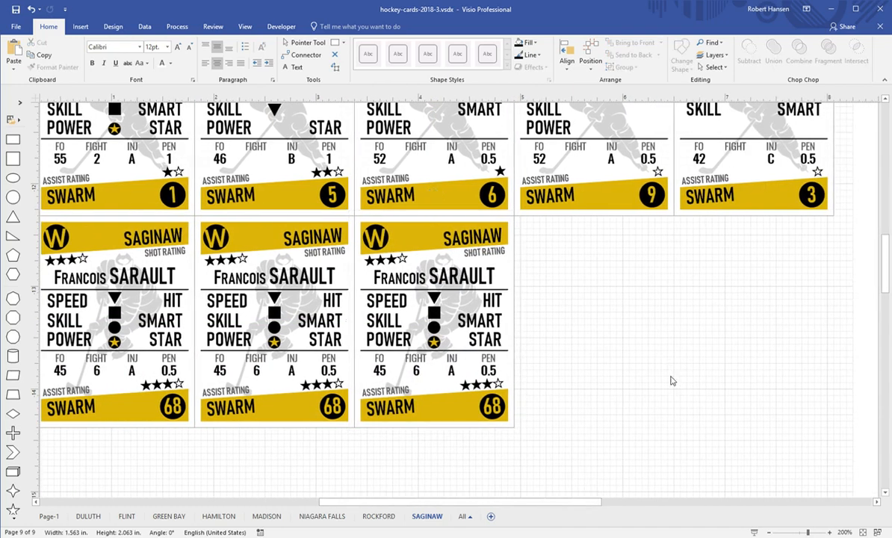
key(ctrl+v)
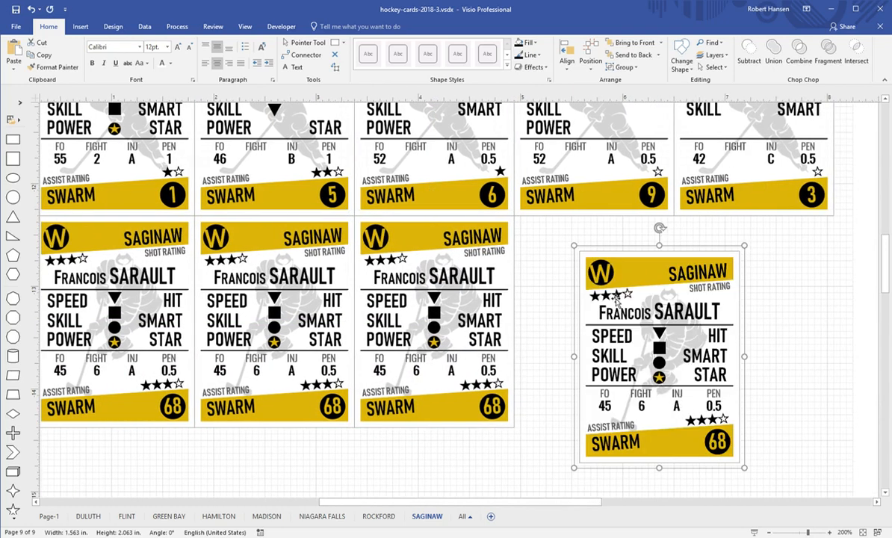
drag(585, 271, 566, 252)
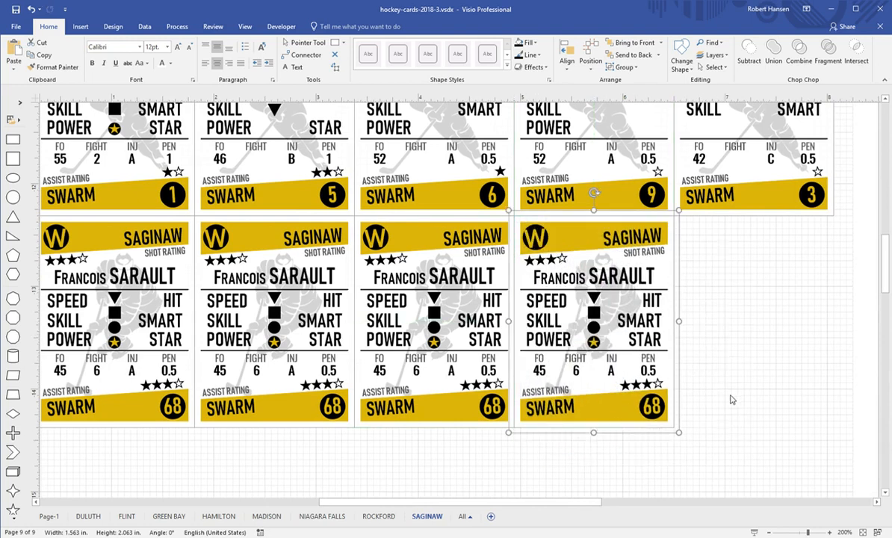
click(765, 393)
key(ctrl+v)
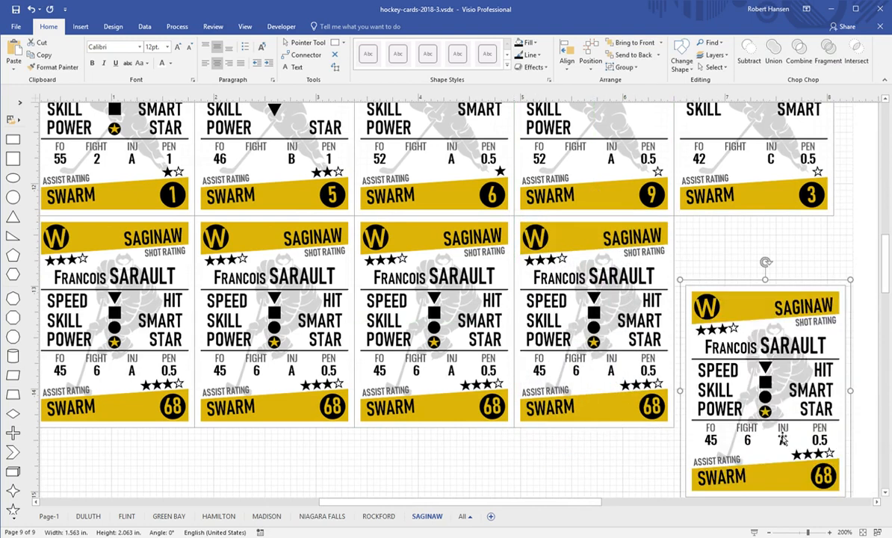
drag(714, 330, 744, 235)
Start a third row with three pasted W cards, each aligned beneath the card above it
scroll(644, 434, down, 3)
drag(587, 501, 520, 495)
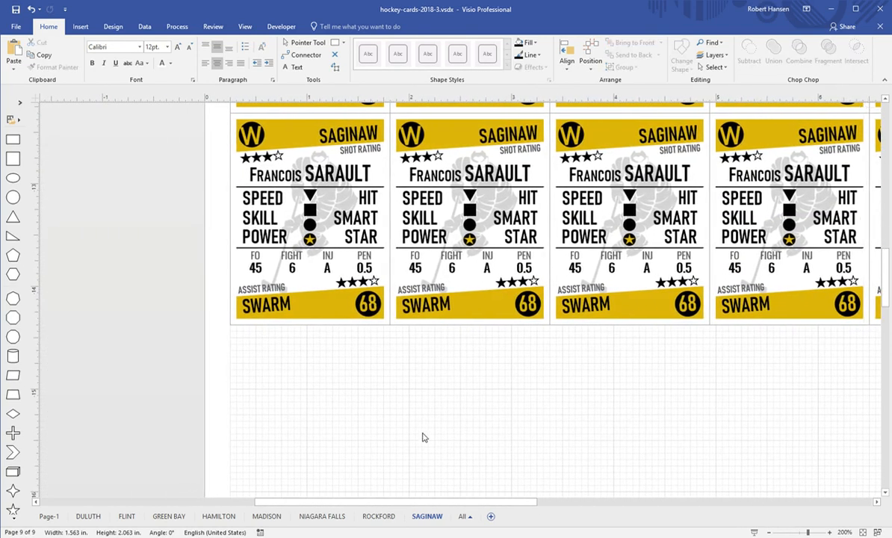
key(ctrl+v)
drag(429, 346, 317, 346)
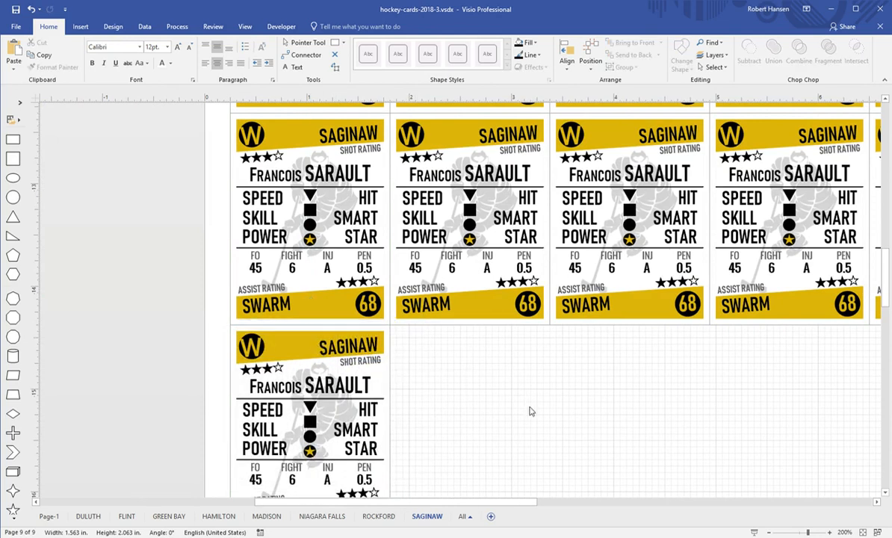
key(ctrl+v)
drag(489, 315, 437, 341)
click(691, 409)
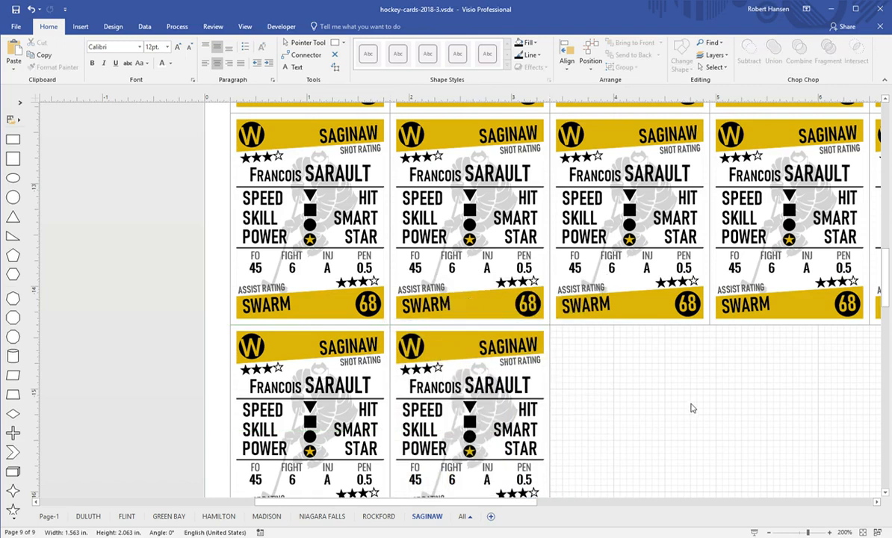
key(ctrl+v)
drag(666, 339, 606, 364)
Paste another W card and align it as the fourth card of the third row
drag(521, 502, 607, 503)
click(634, 434)
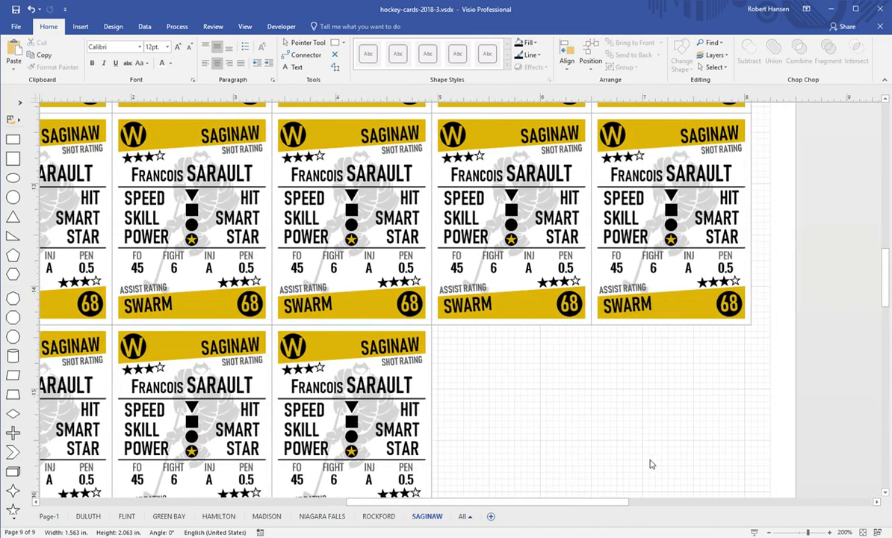
key(ctrl+v)
drag(611, 351, 492, 349)
Paste a W card near the page's lower-right corner and align it horizontally with the fifth card column
scroll(680, 430, down, 5)
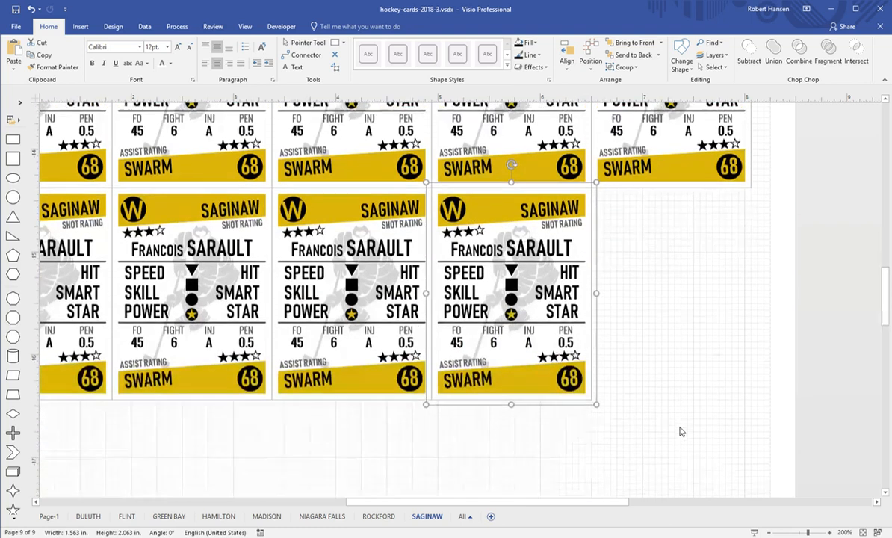
scroll(680, 431, down, 5)
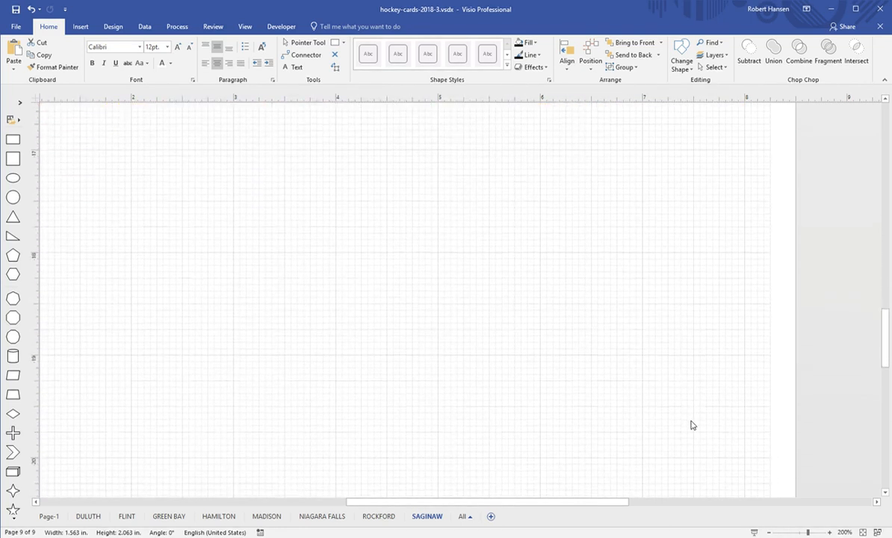
scroll(695, 414, down, 2)
click(688, 386)
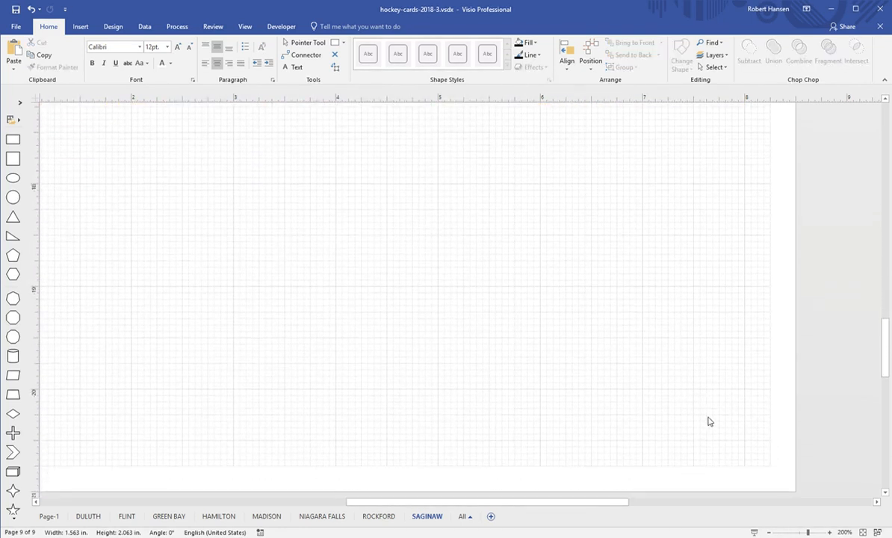
key(ctrl+v)
drag(651, 282, 682, 287)
scroll(592, 366, up, 4)
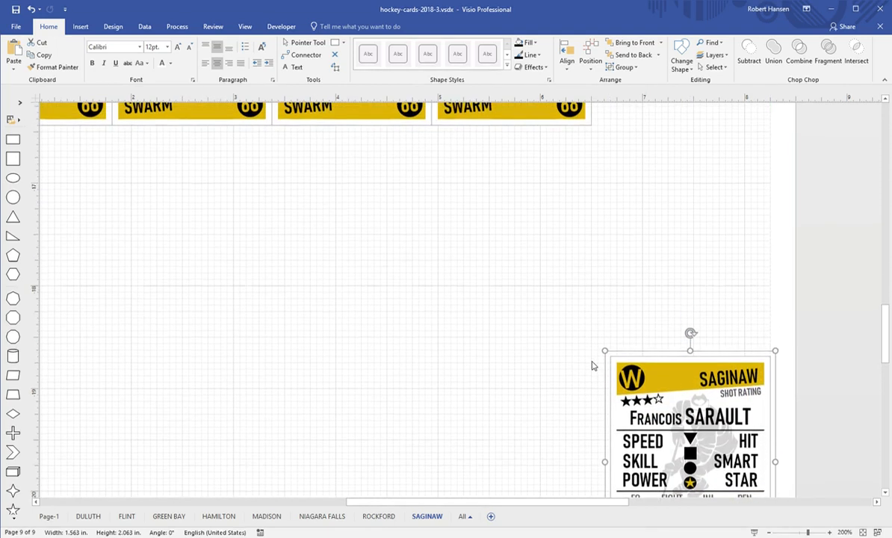
scroll(592, 365, down, 1)
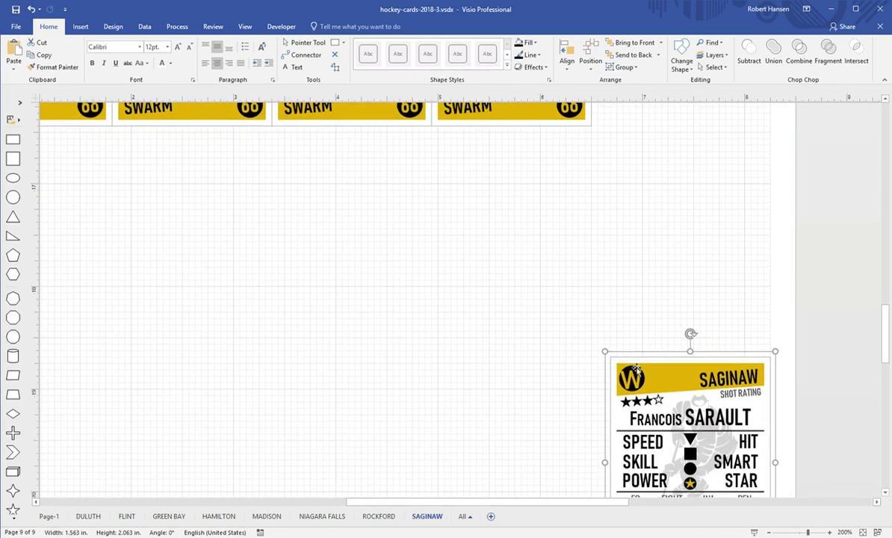
drag(652, 368, 632, 368)
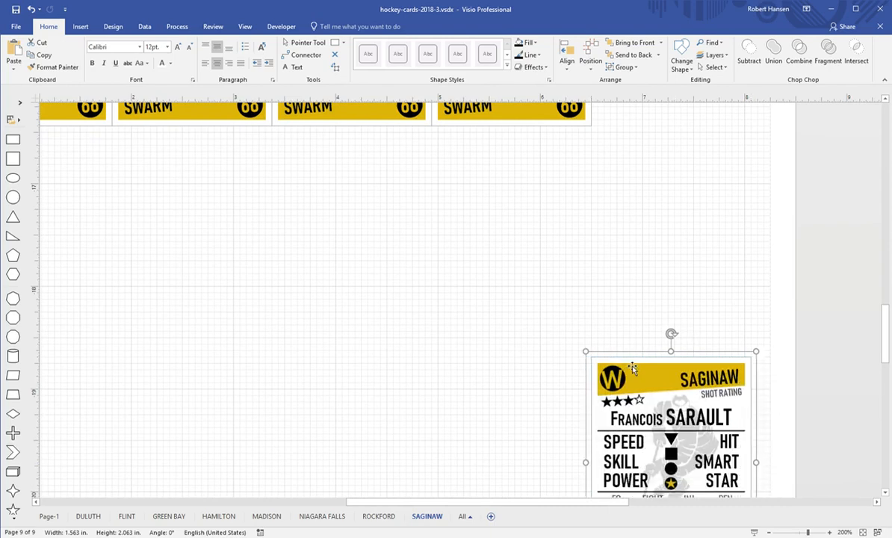
Set the jersey numbers on the first and second cards of the second row to 14 and 17
scroll(641, 332, down, 3)
scroll(639, 329, up, 8)
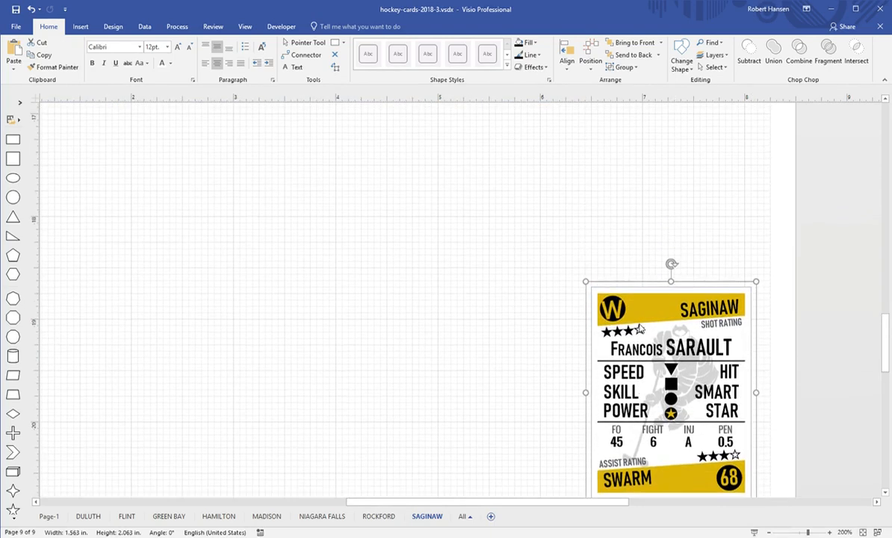
scroll(640, 328, up, 3)
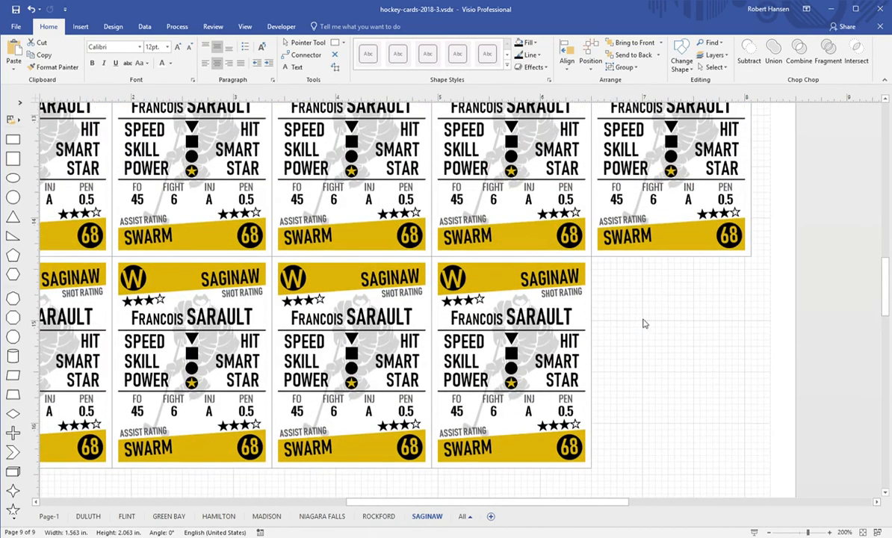
drag(561, 501, 503, 500)
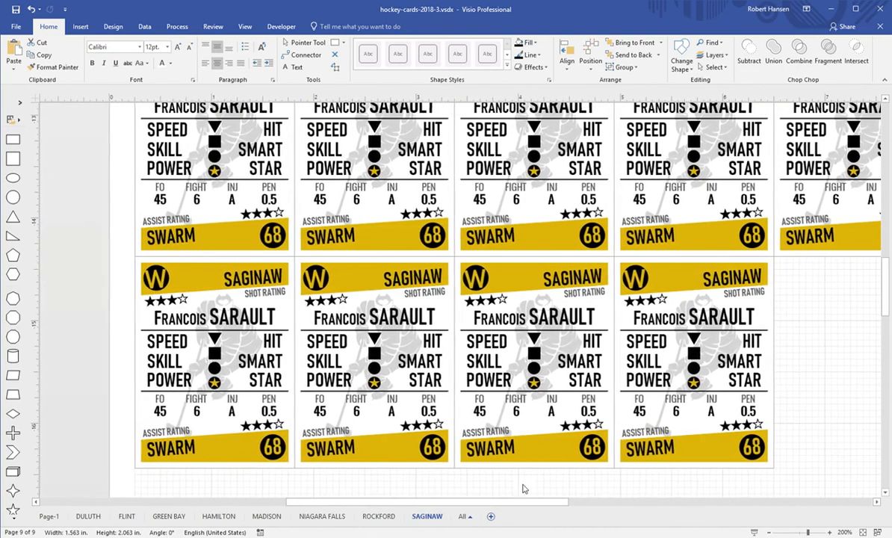
scroll(573, 428, up, 3)
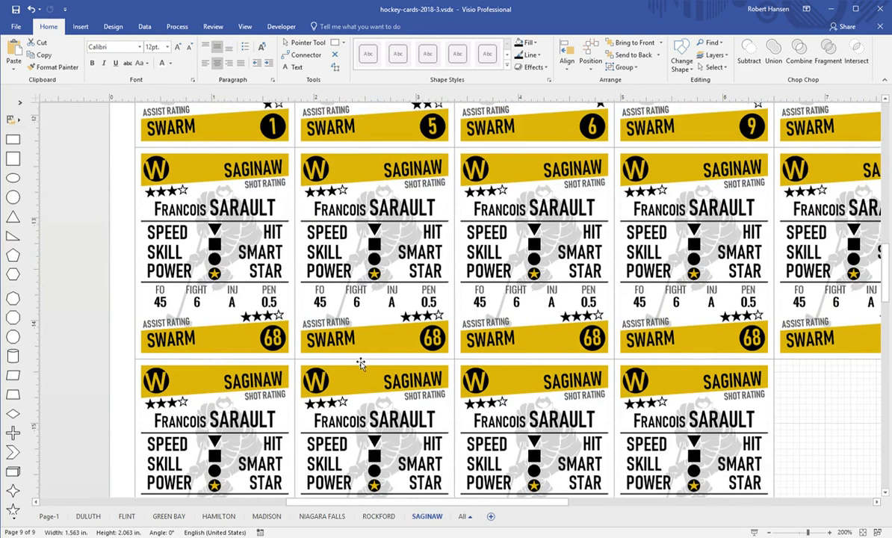
click(271, 340)
click(271, 340)
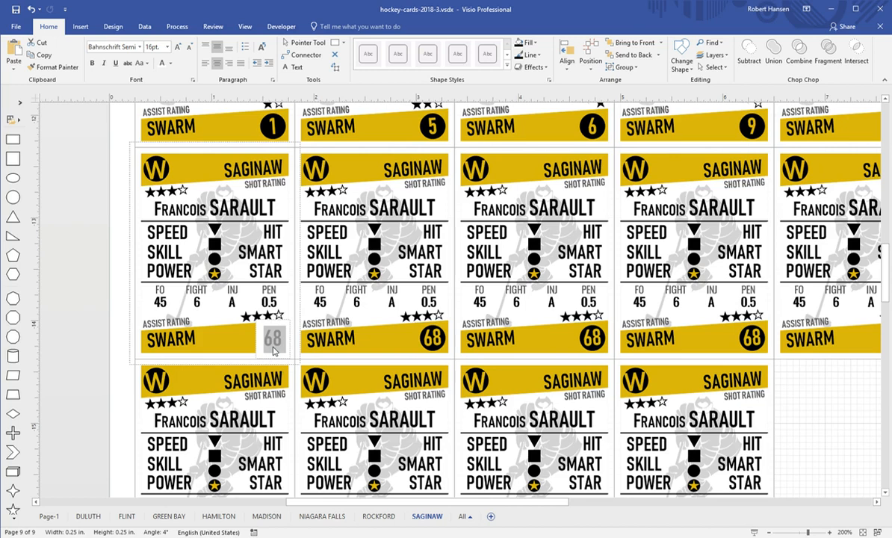
text(14)
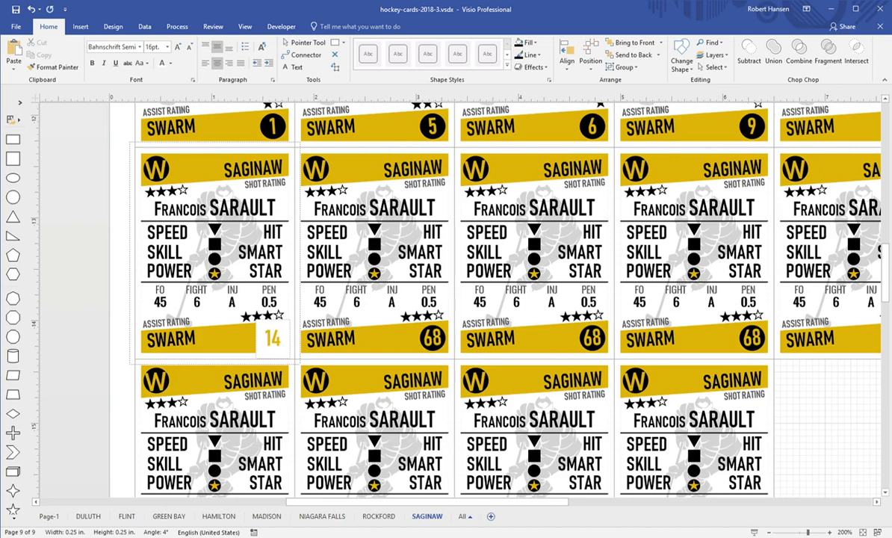
double_click(434, 344)
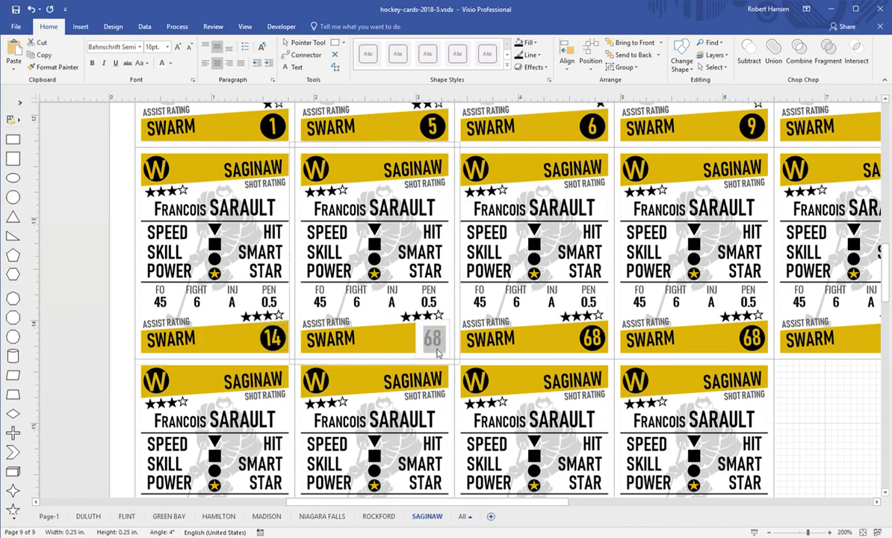
text(17)
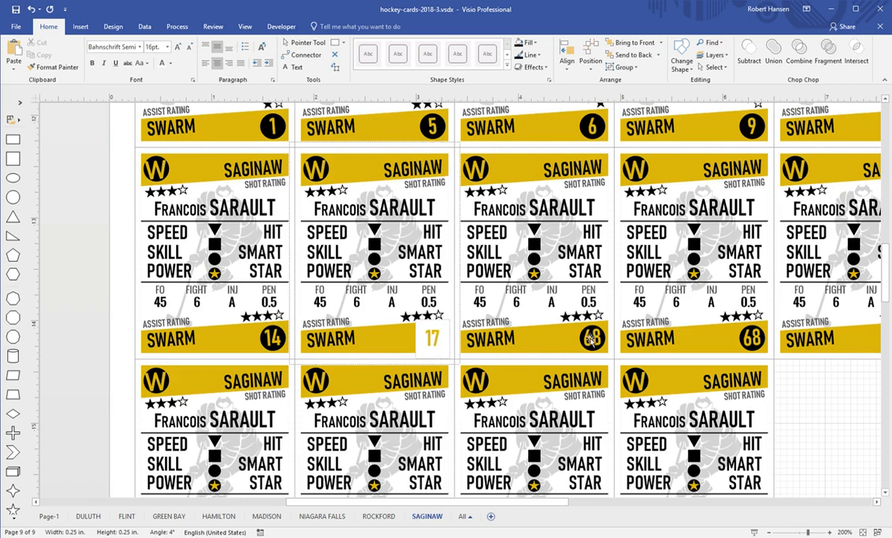
Set the jersey numbers on the second row's third, fourth and fifth cards to 27, 13 and 25
double_click(589, 338)
text(27)
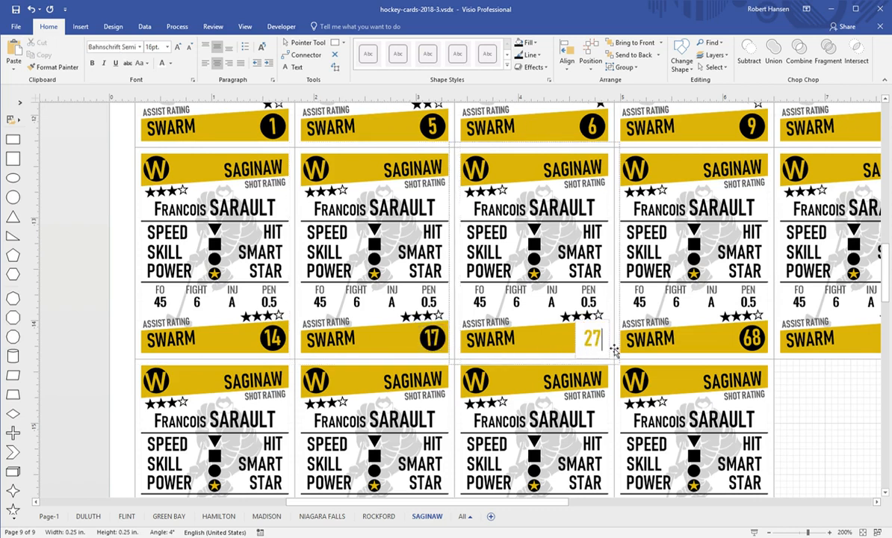
double_click(748, 352)
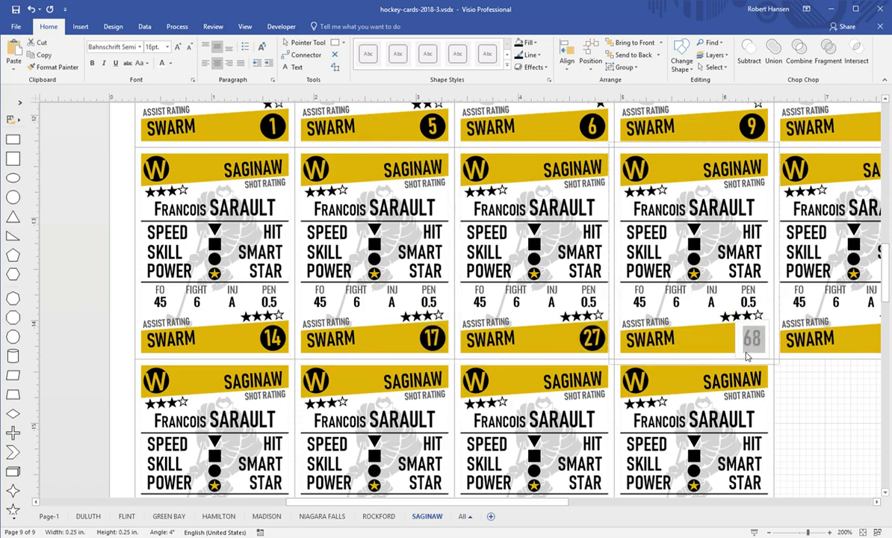
text(13)
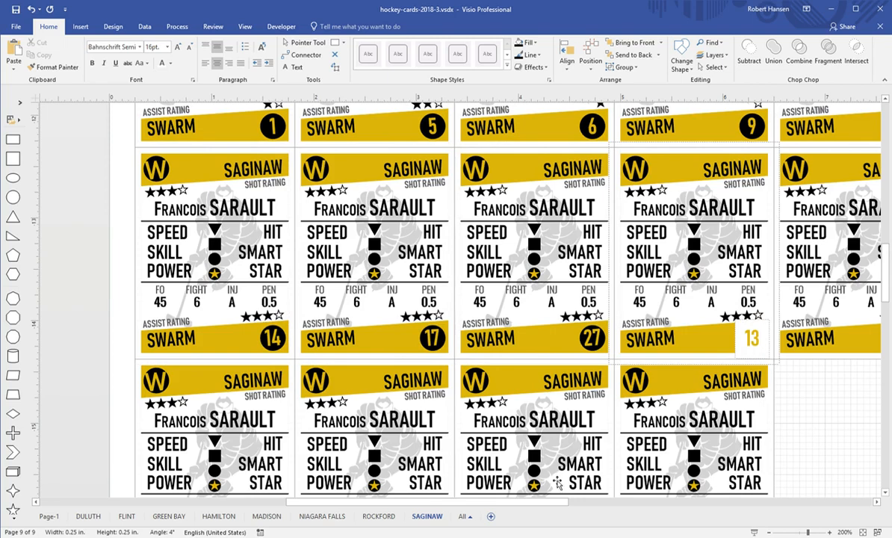
drag(541, 501, 591, 502)
click(775, 340)
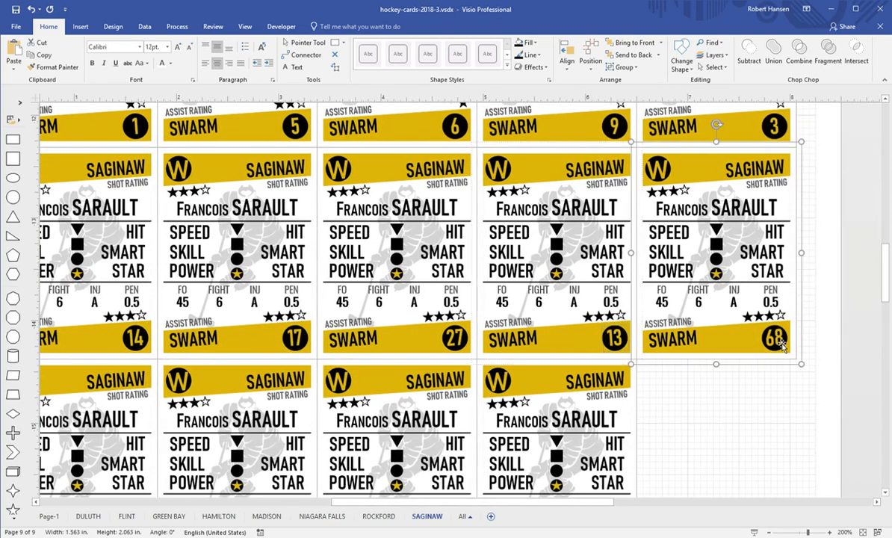
double_click(775, 340)
text(25)
click(754, 409)
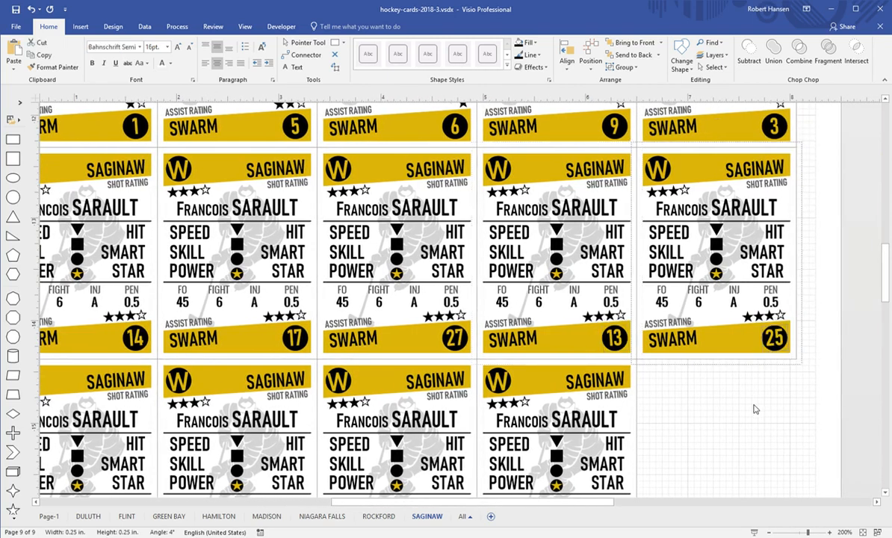
Set the jersey numbers on the first two cards of the third row to 11 and 20
scroll(709, 413, down, 3)
drag(597, 502, 540, 502)
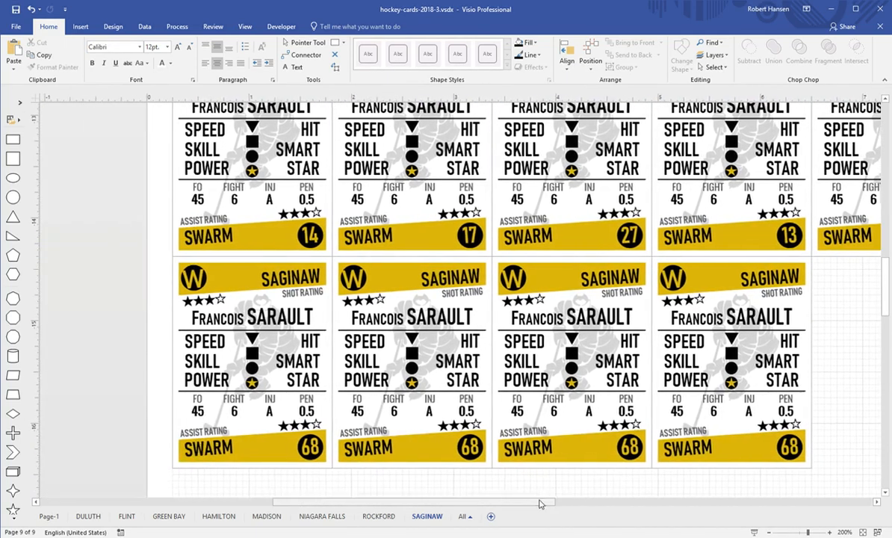
double_click(314, 450)
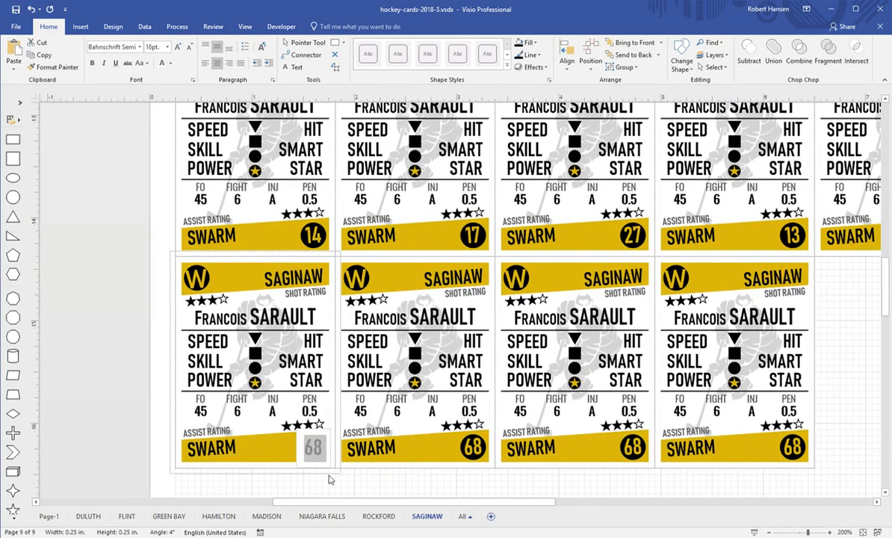
text(11)
click(444, 426)
double_click(474, 450)
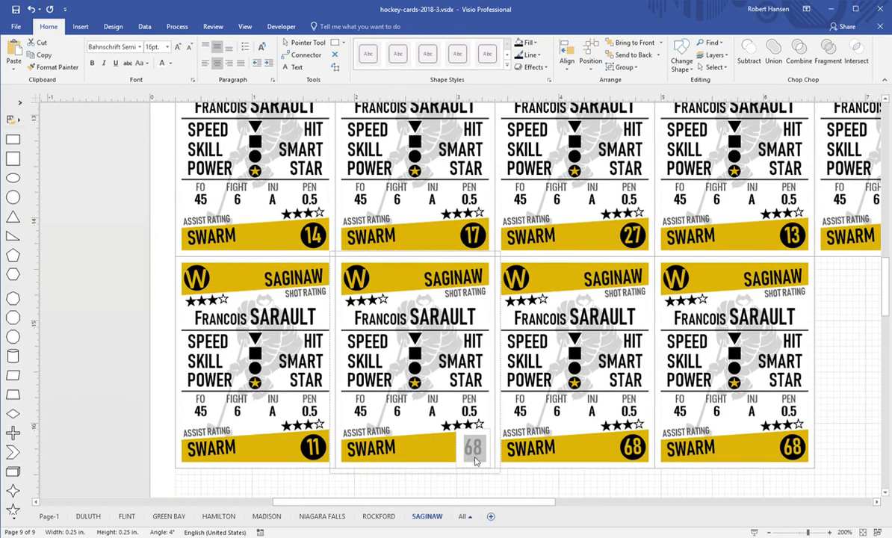
text(20)
Set the jersey numbers on the third and fourth cards of the third row to 22 and 15
click(596, 425)
double_click(634, 449)
text(22)
click(743, 428)
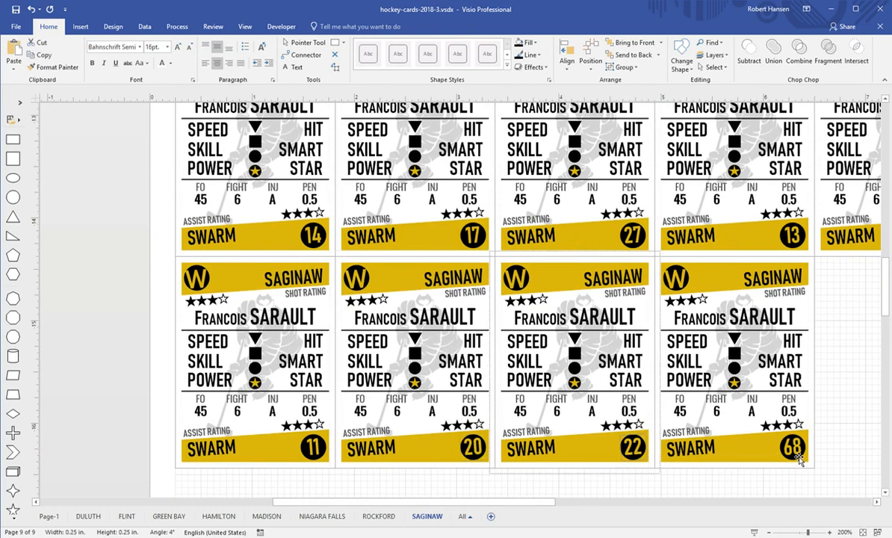
double_click(793, 450)
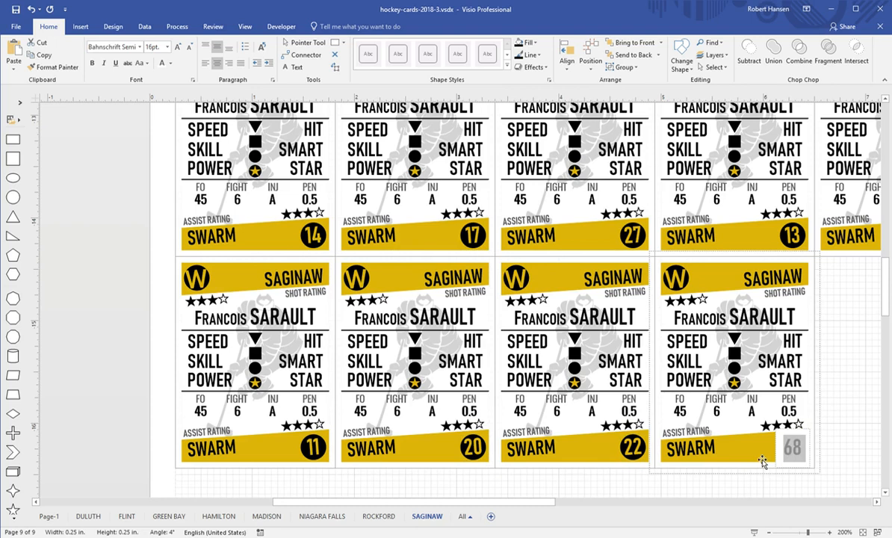
text(15)
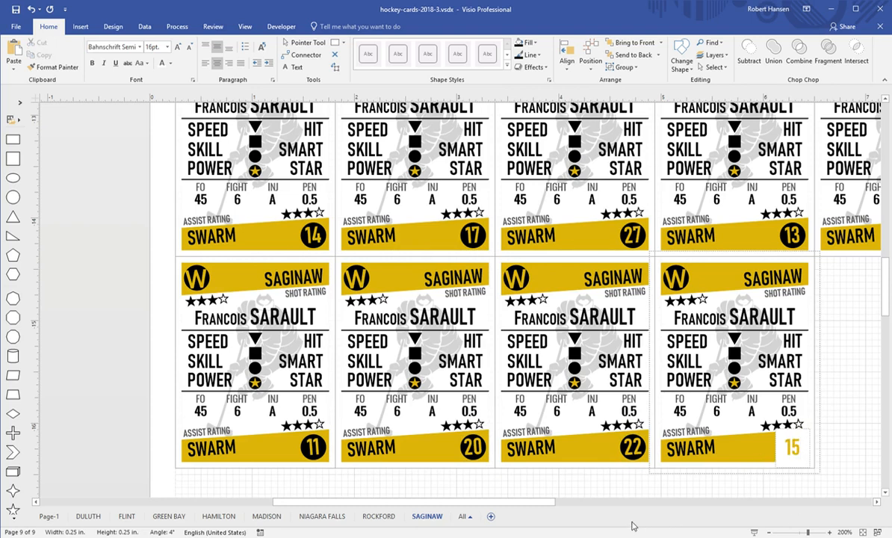
Set the jersey number on the separate W card near the page's lower-right corner to 19
mouse_move(545, 507)
mouse_down()
mouse_move(589, 508)
mouse_move(562, 507)
mouse_up()
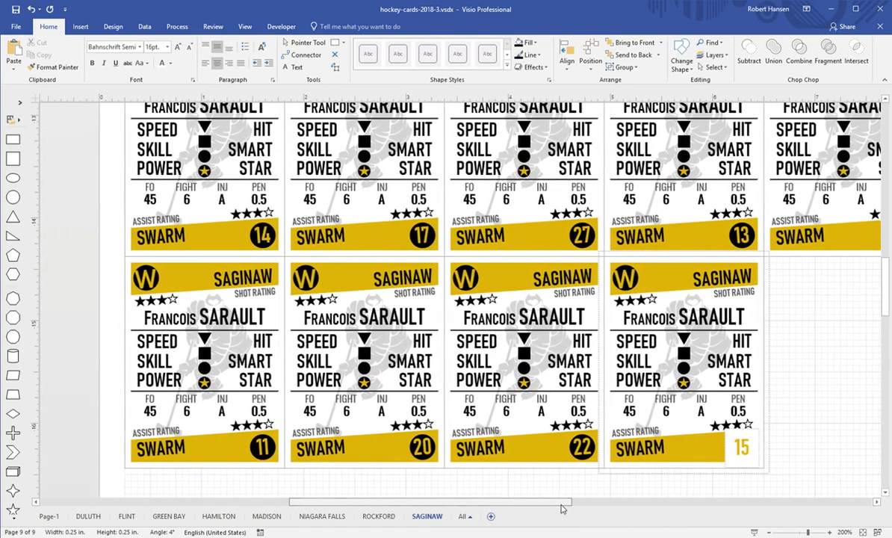
scroll(582, 425, down, 5)
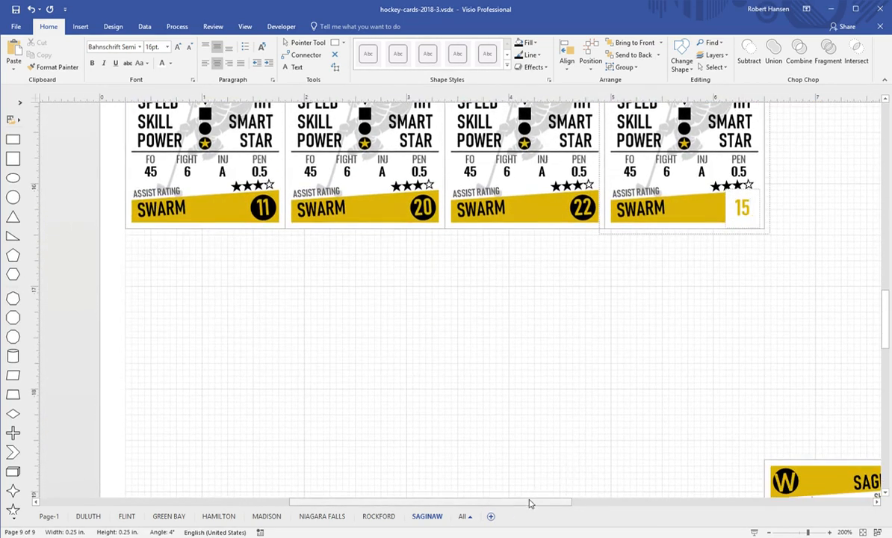
drag(529, 502, 576, 507)
scroll(553, 458, up, 4)
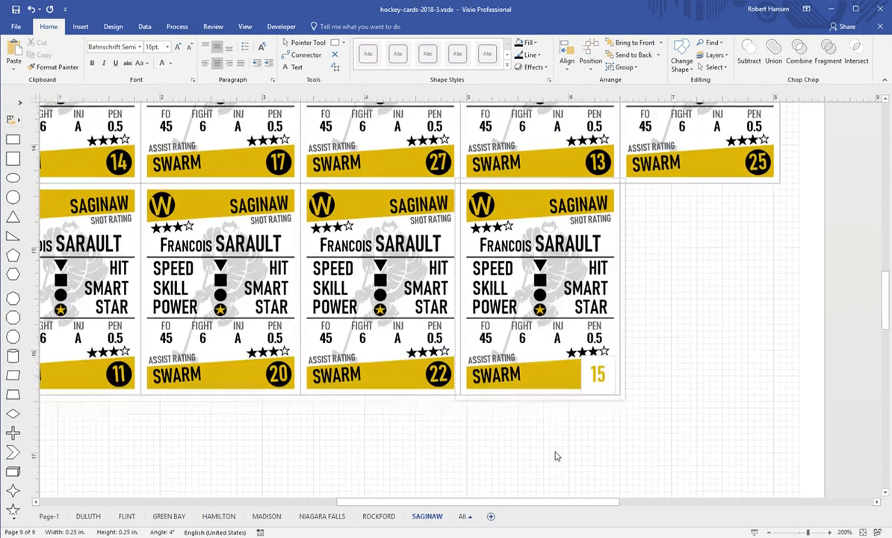
scroll(555, 455, down, 8)
click(763, 433)
click(761, 422)
text(19)
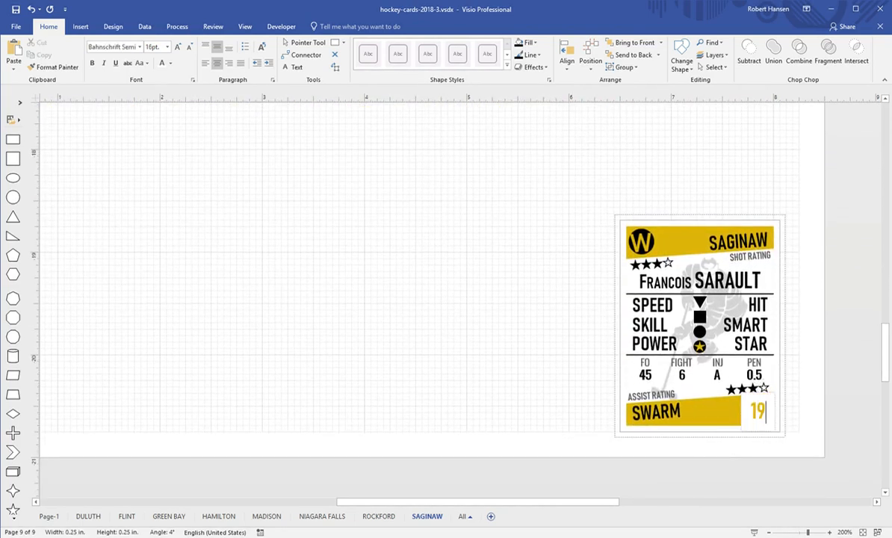
click(691, 206)
Replace the first and last name on the number 14 card with that player's full name
scroll(512, 361, up, 6)
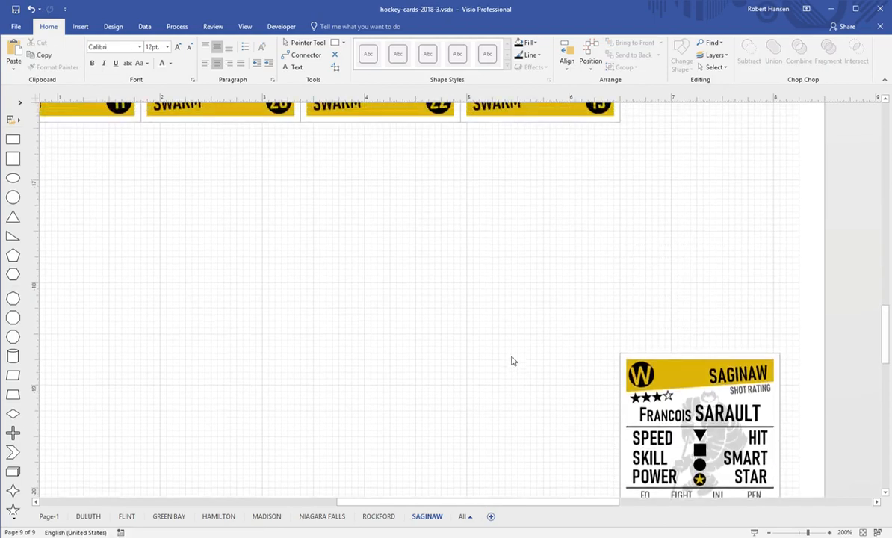
scroll(511, 361, up, 8)
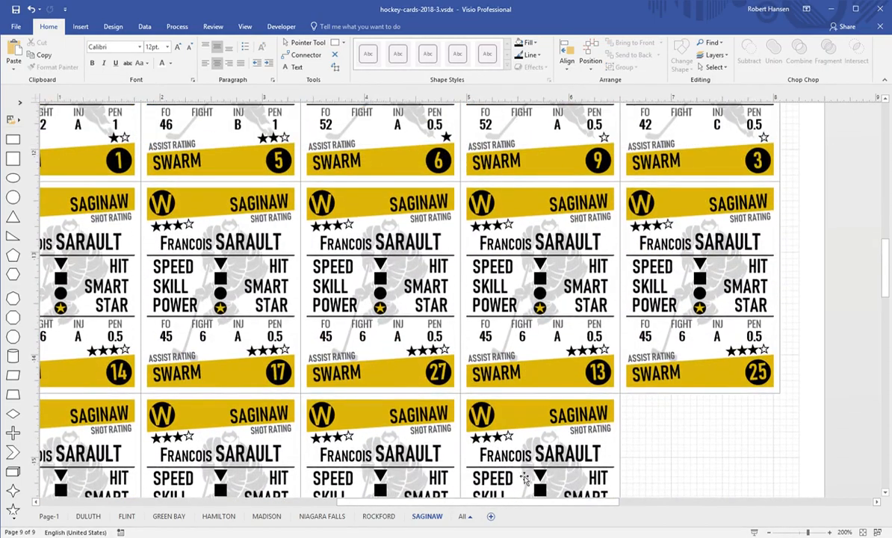
drag(525, 501, 459, 500)
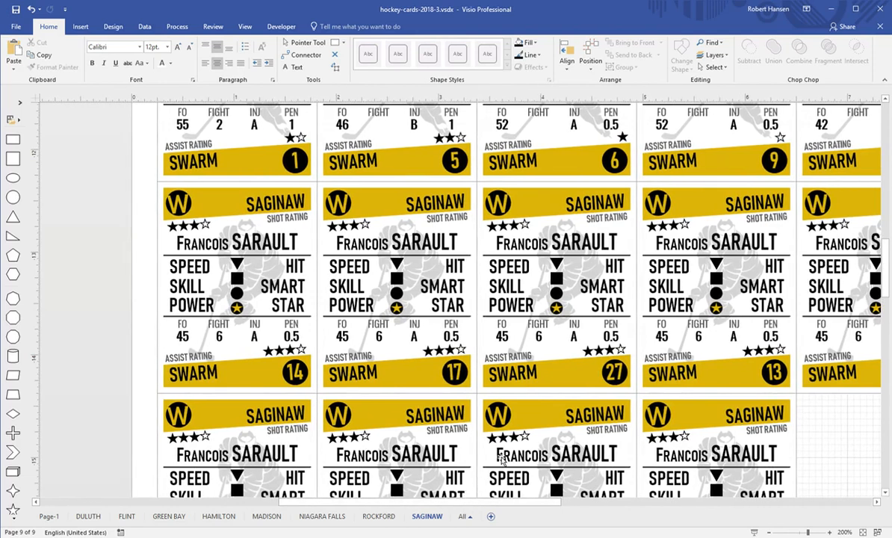
double_click(196, 236)
double_click(205, 244)
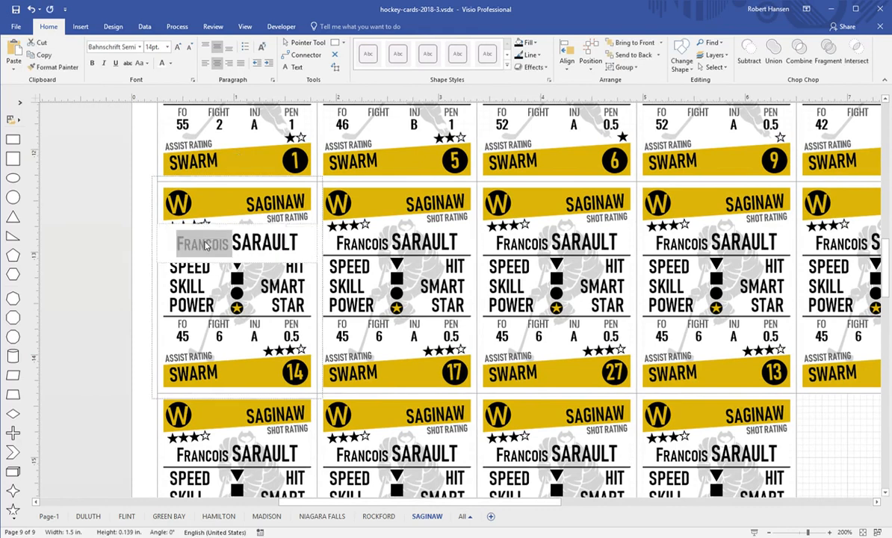
text(Maxime)
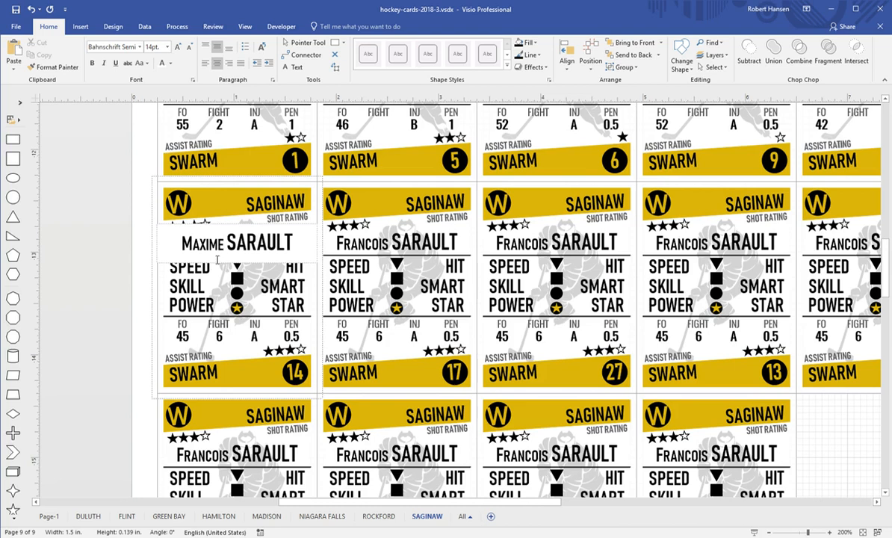
double_click(245, 243)
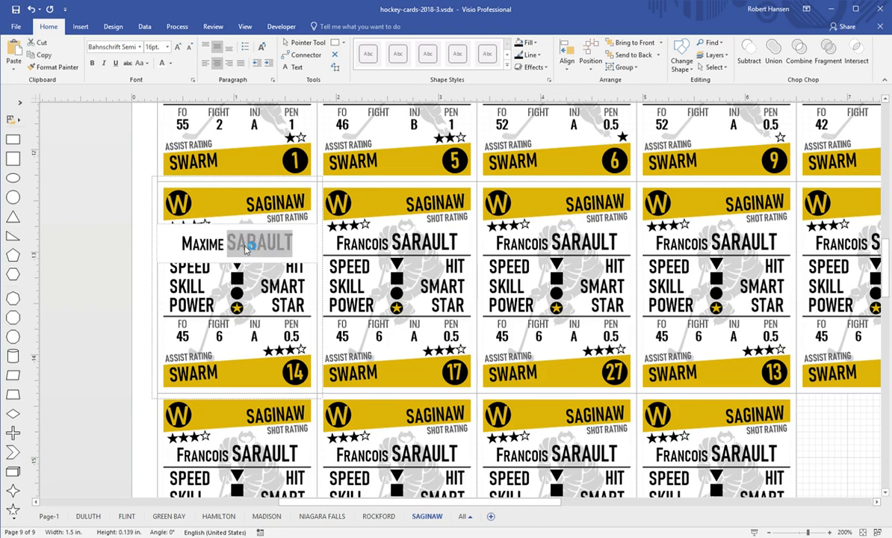
text(BO)
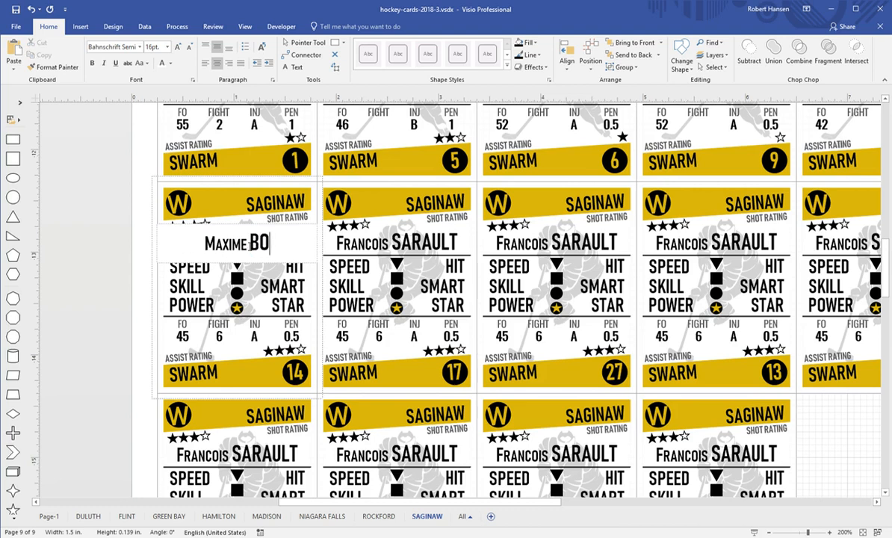
text(UCHER)
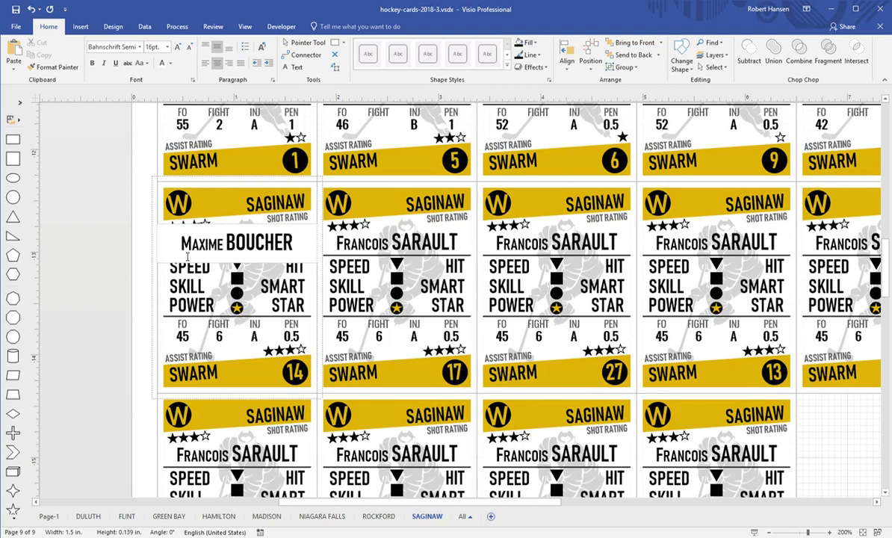
Reduce the number 14 card's shot rating to two filled and one outlined star, and its assist rating to one filled and one outlined star
click(195, 225)
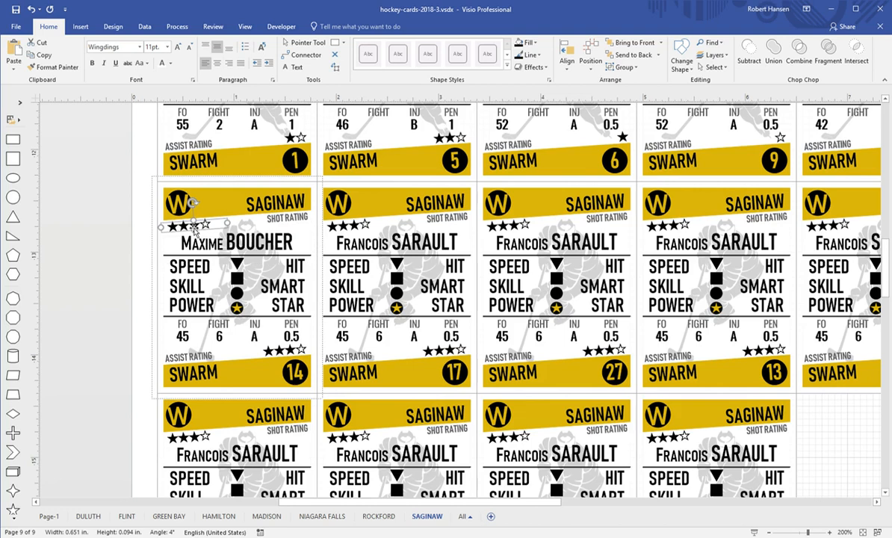
double_click(199, 227)
click(188, 227)
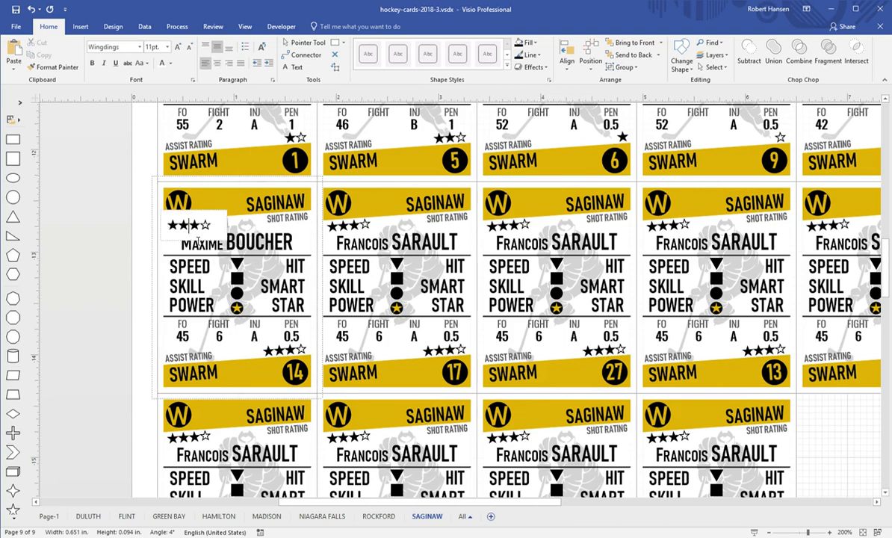
key(BackSpace)
click(292, 358)
key(BackSpace)
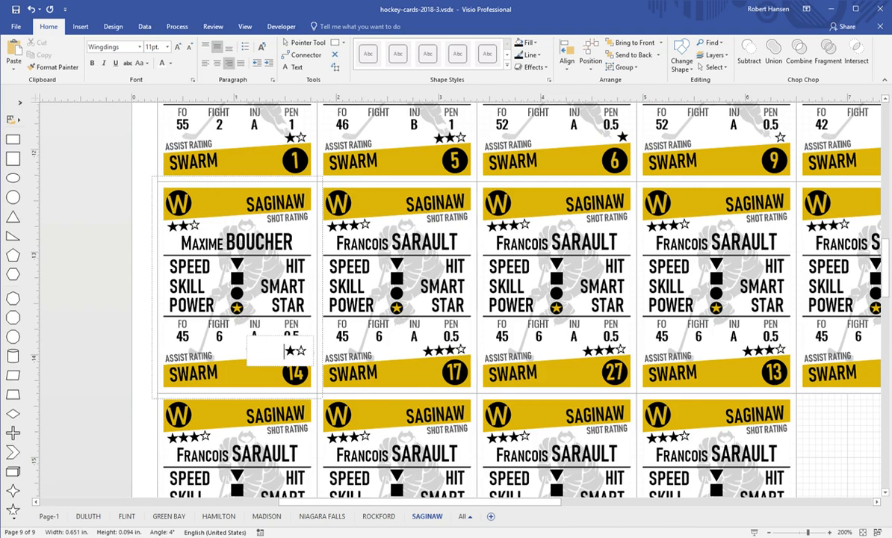
Delete the black square and black circle from the centre column of the number 14 card
click(238, 279)
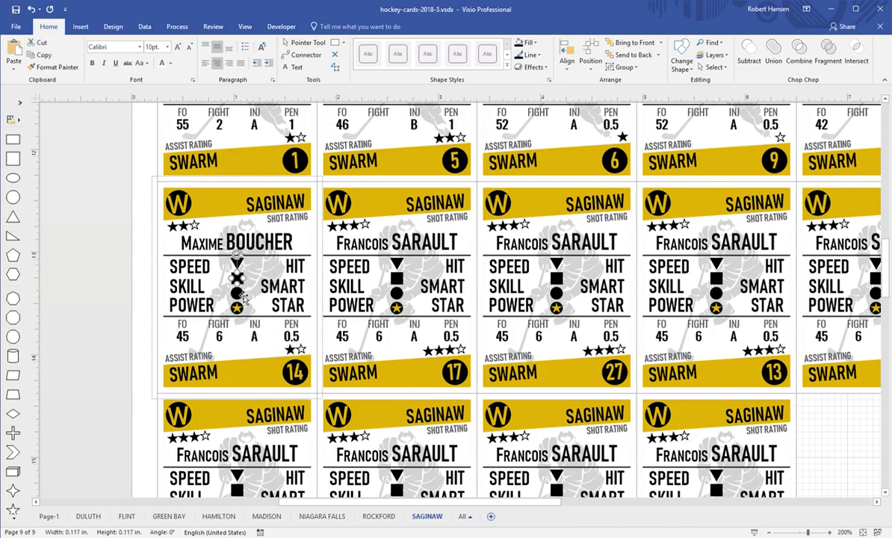
shift+click(241, 295)
key(Delete)
Move the number 14 card's triangle down and its star badge up so the two symbols sit close together around the SKILL row
click(236, 265)
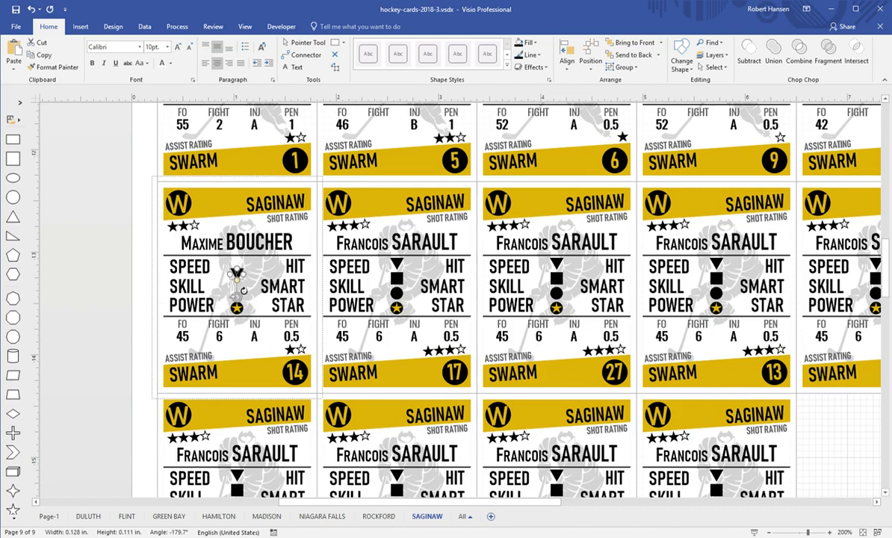
click(236, 306)
key(Up)
key(Up)
key(Up)
key(Up)
key(Up)
key(Up)
key(Up)
key(Up)
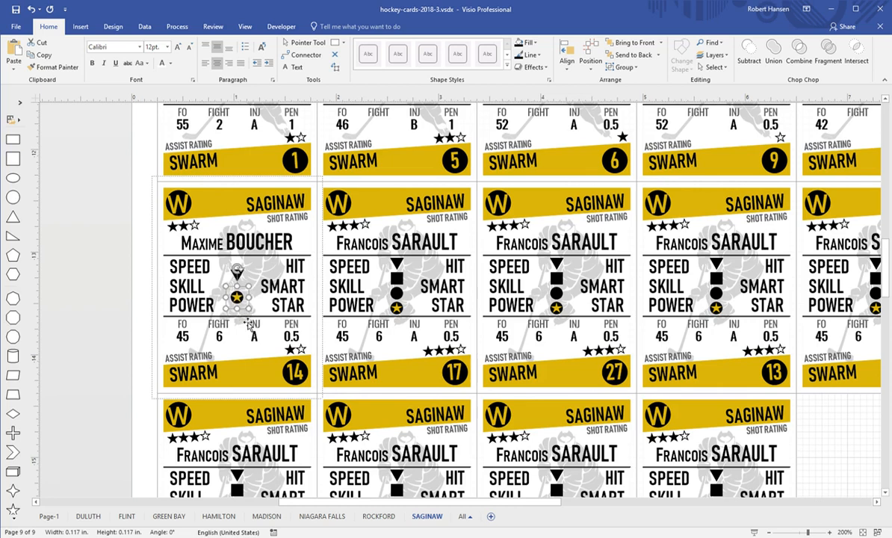
key(Up)
key(Up)
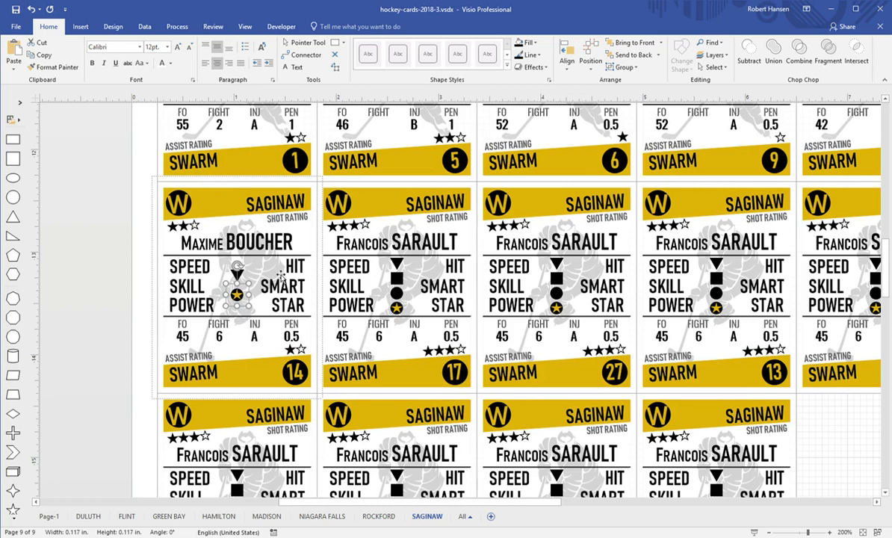
Delete the HIT label and the FIGHT value from the number 14 card, and set its FO value to 58
click(278, 258)
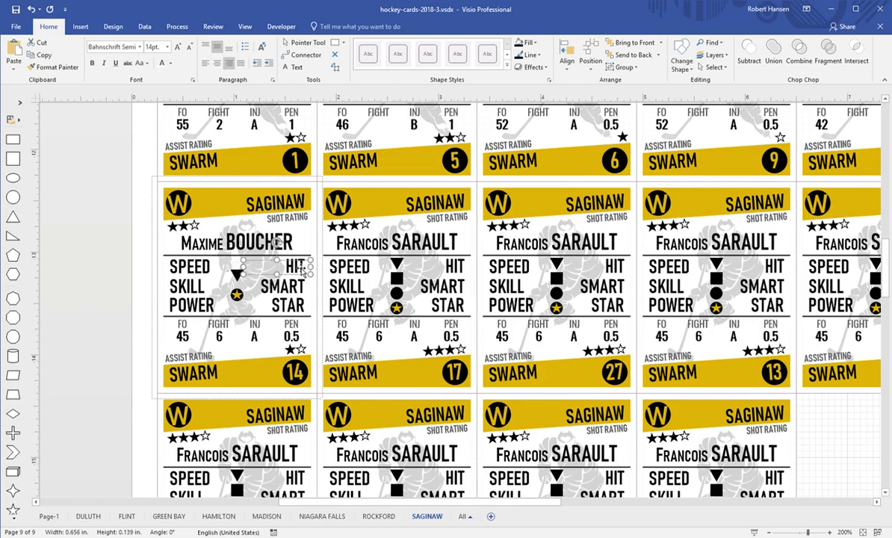
shift+click(219, 338)
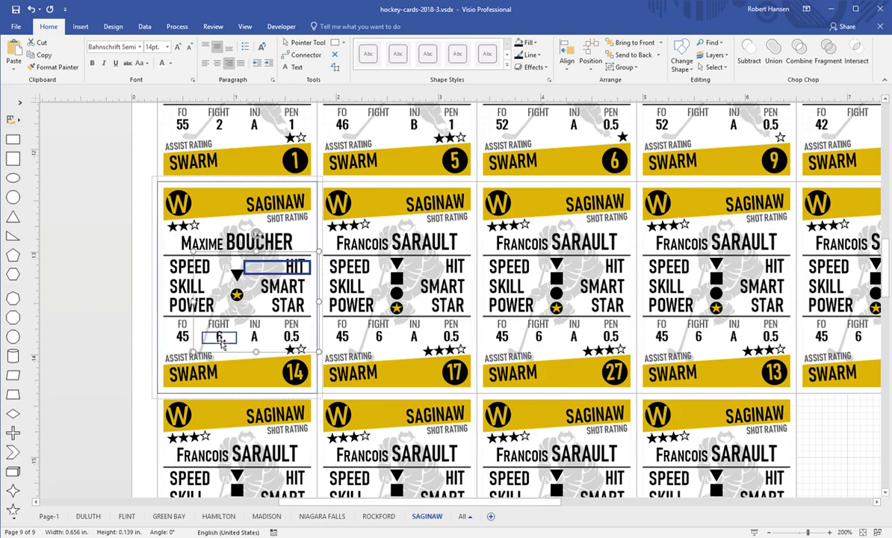
key(Delete)
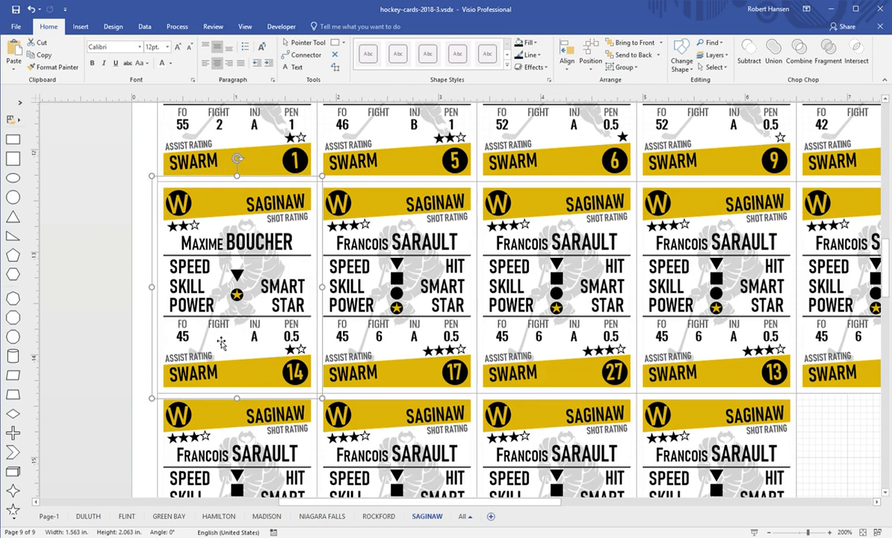
click(188, 340)
click(188, 343)
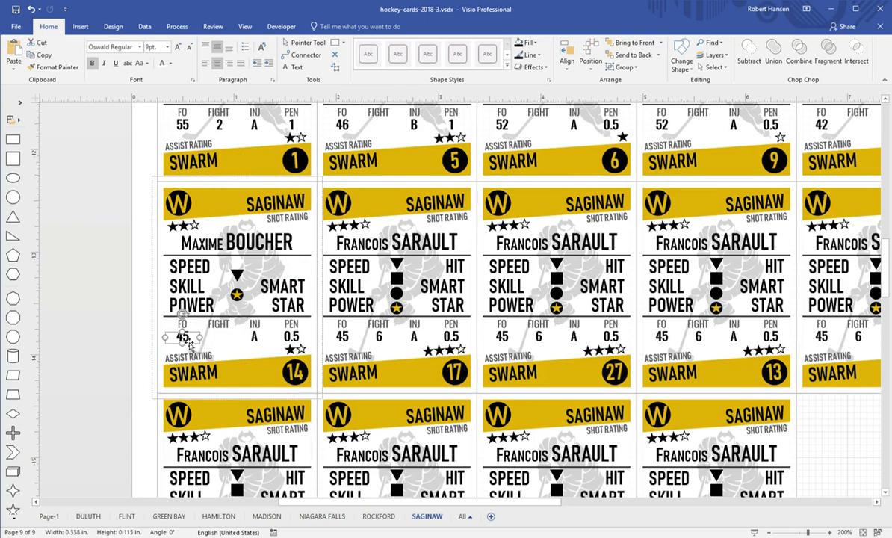
text(58)
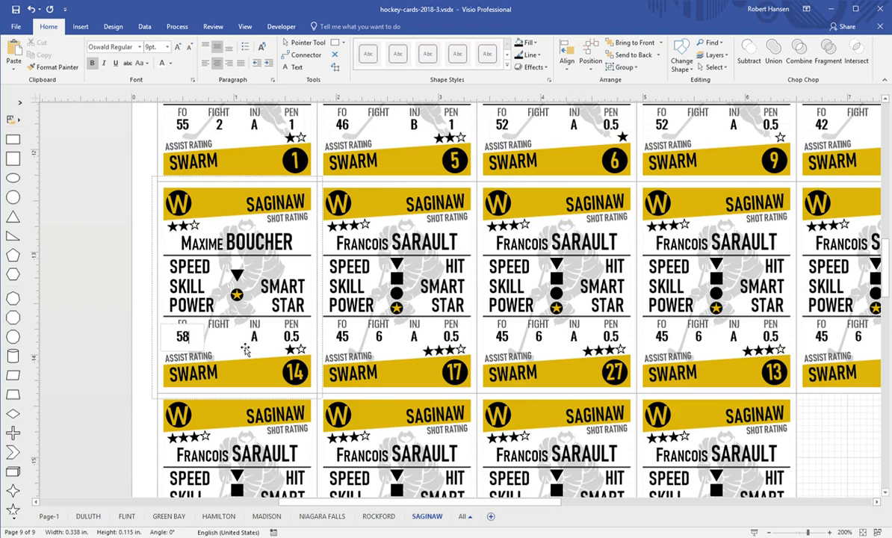
Replace the first and last name on the number 17 card with that player's full name
double_click(362, 247)
click(362, 247)
double_click(361, 246)
text(Cole)
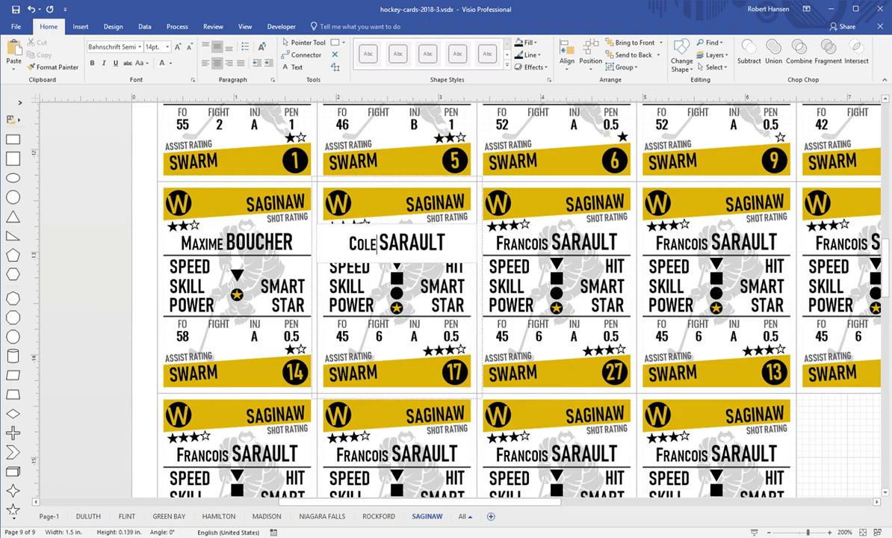
double_click(410, 249)
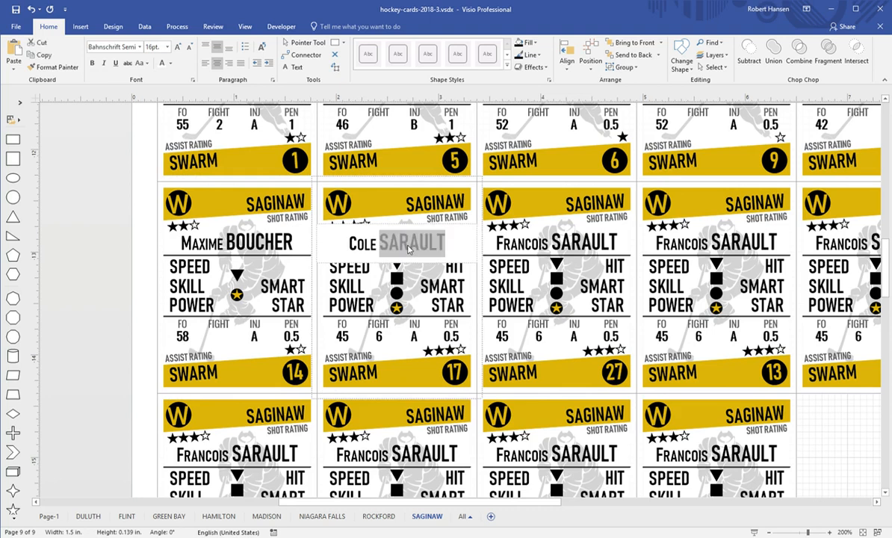
text(TREPANI)
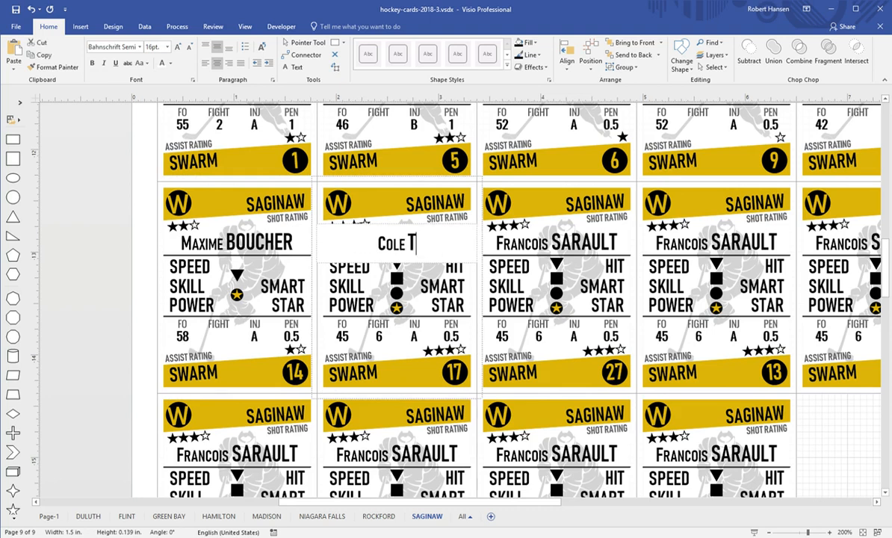
text(ER)
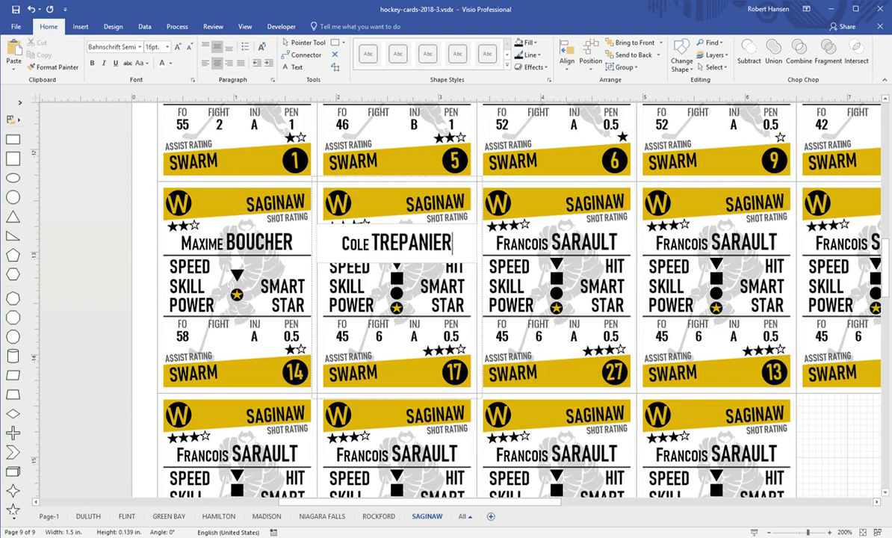
Delete the square, circle and star badge from the centre column of the number 17 card
click(399, 278)
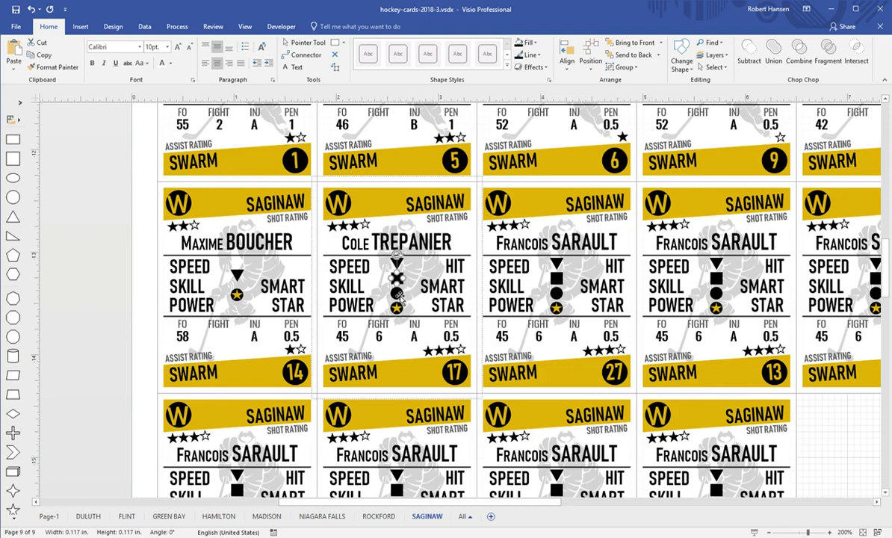
shift+click(399, 293)
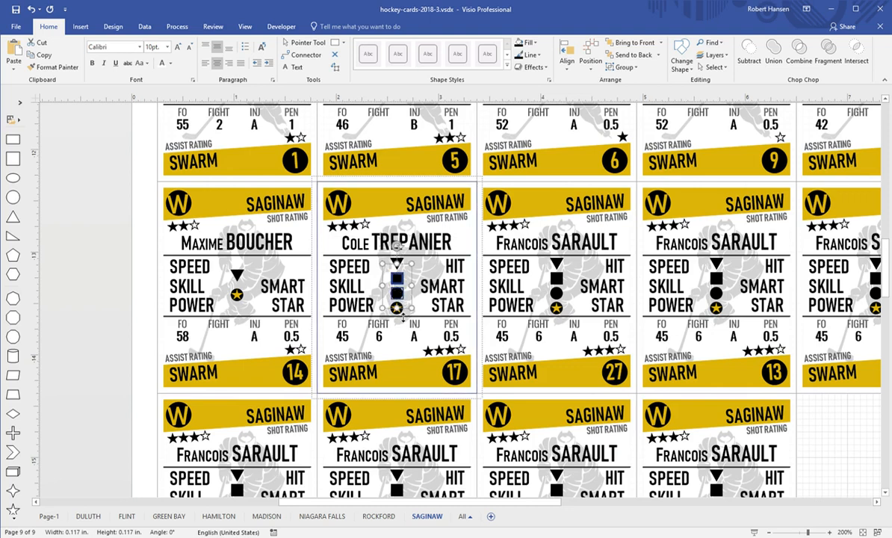
shift+click(404, 320)
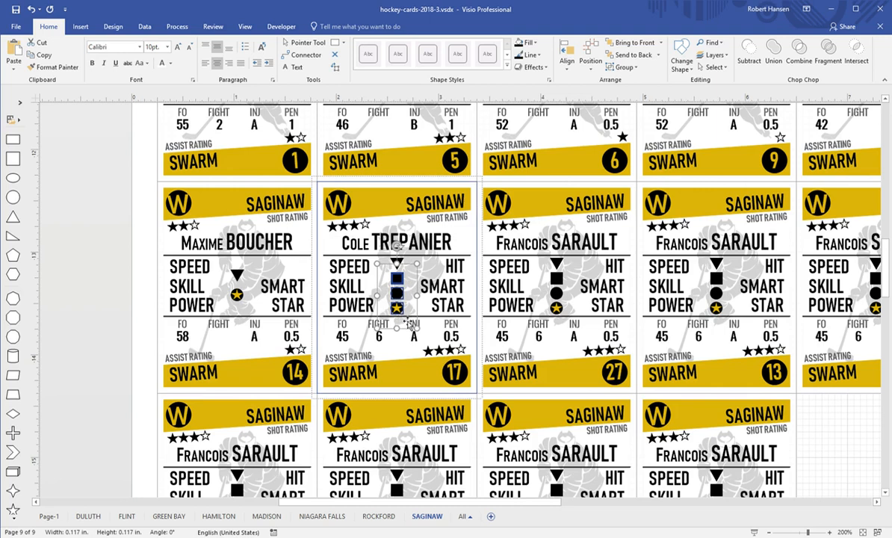
key(Delete)
Align the number 17 card's triangle vertically to the middle of its SKILL label
click(358, 300)
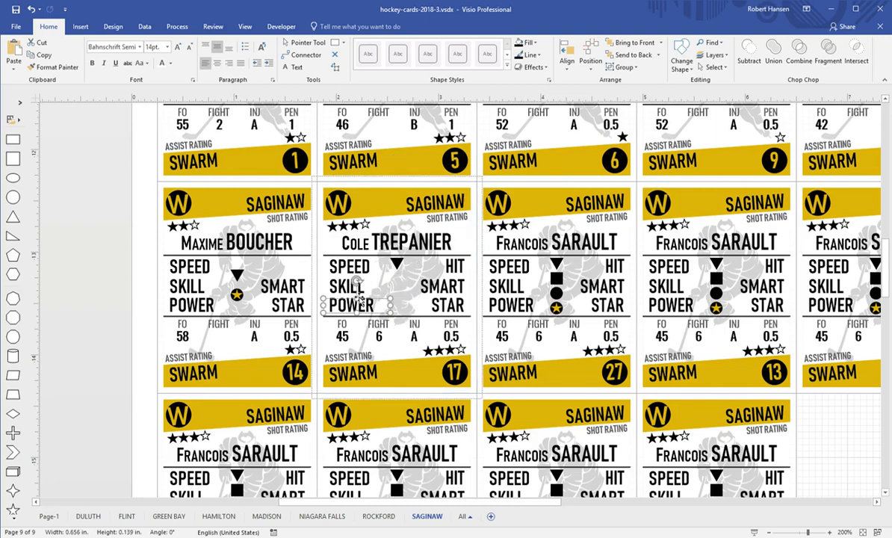
shift+click(347, 286)
shift+click(397, 266)
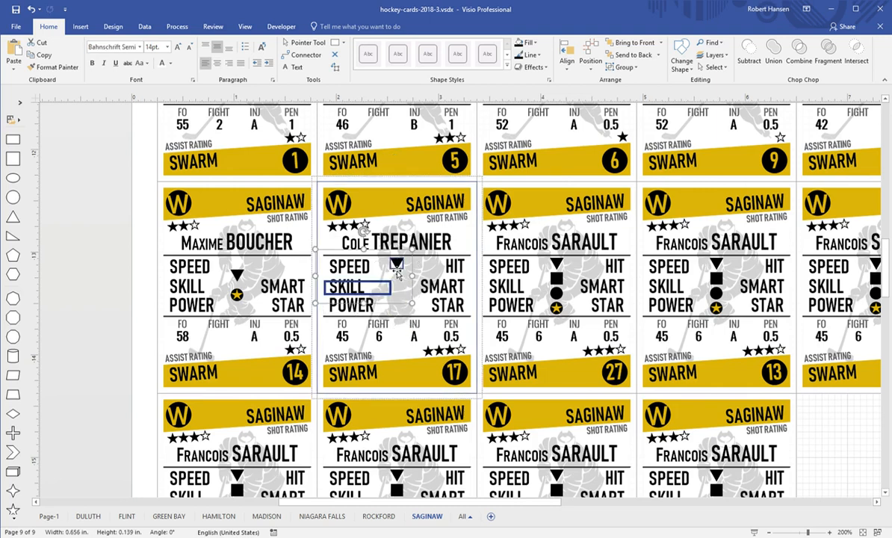
click(569, 72)
click(581, 153)
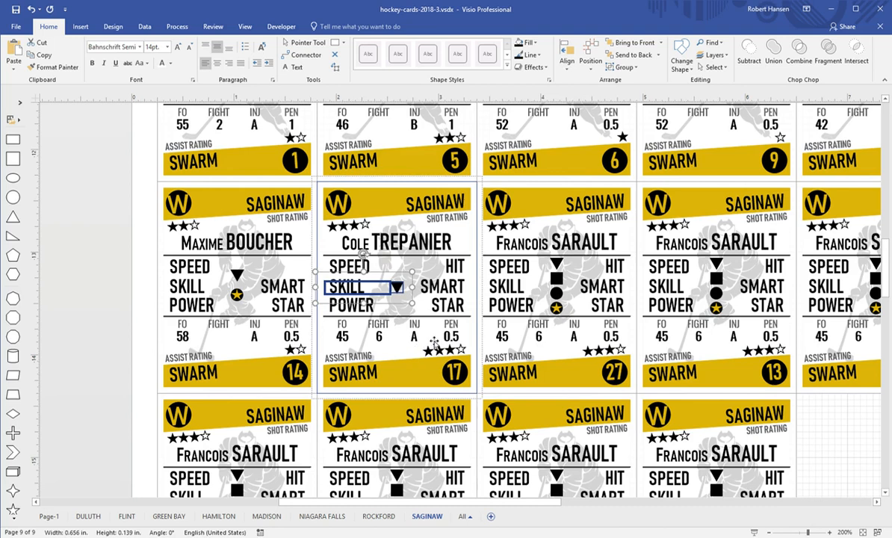
Delete the HIT and SMART labels and the FO and FIGHT values from the number 17 card
click(453, 273)
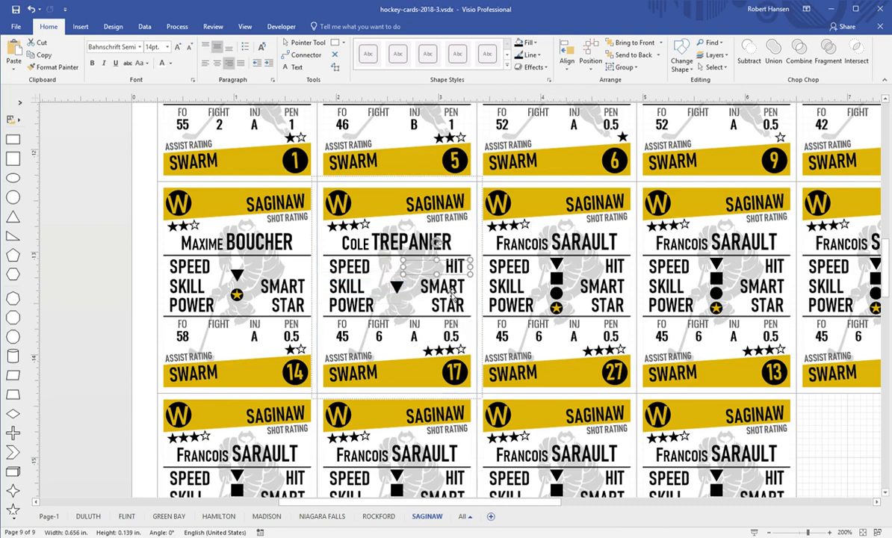
shift+click(426, 284)
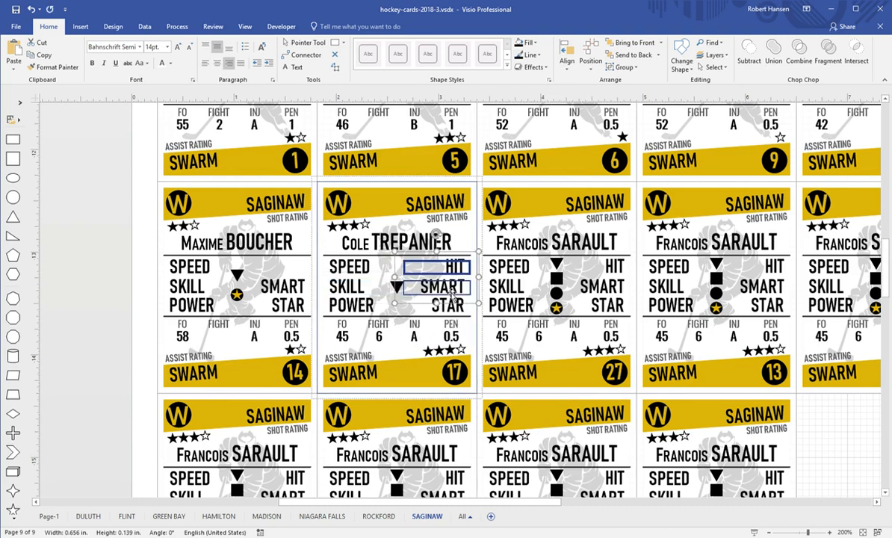
shift+click(340, 336)
shift+click(380, 337)
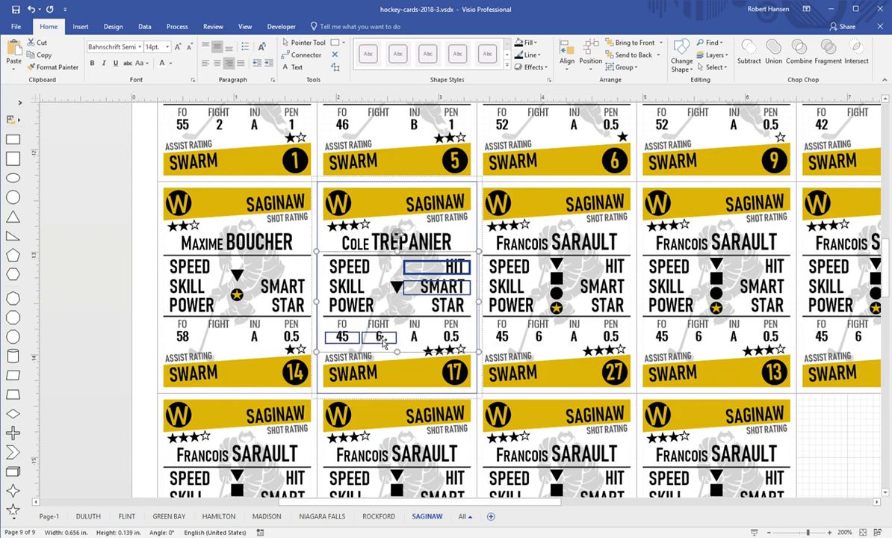
key(Delete)
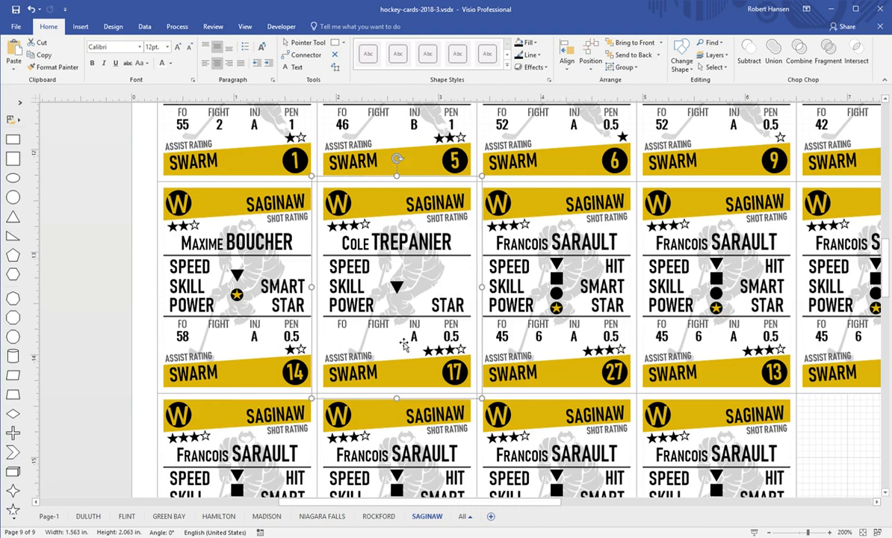
Reduce the number 17 card's shot rating to two filled stars, and its assist rating to two filled and one outlined star
click(358, 224)
double_click(363, 230)
key(BackSpace)
key(BackSpace)
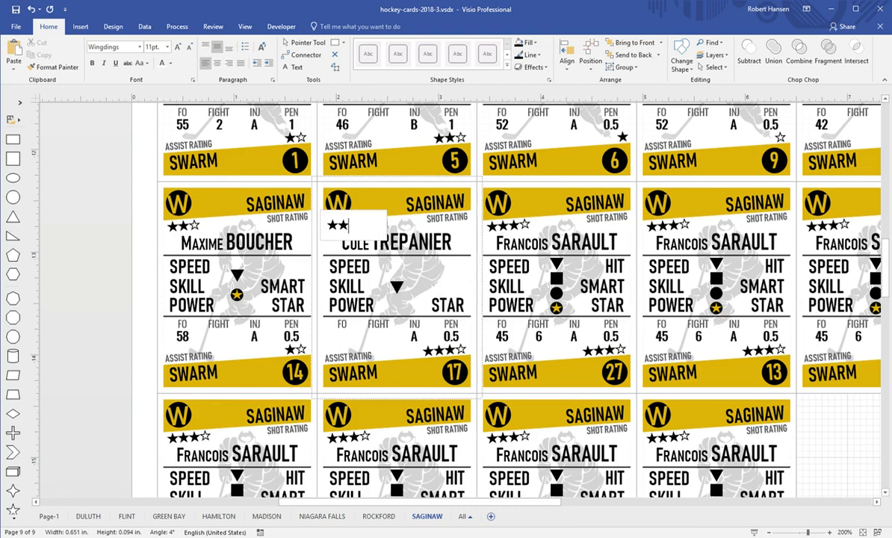
click(446, 352)
double_click(446, 352)
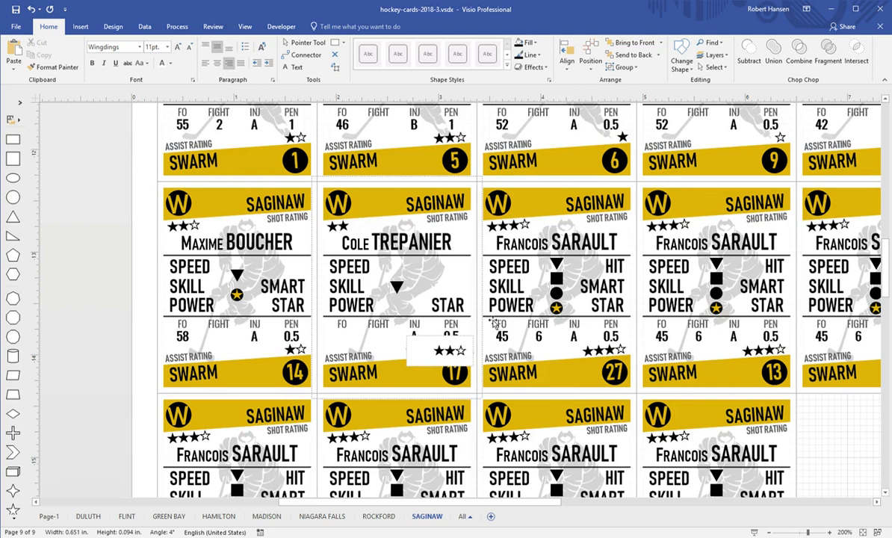
Replace the first and last name on the number 27 card with that player's full name
click(531, 256)
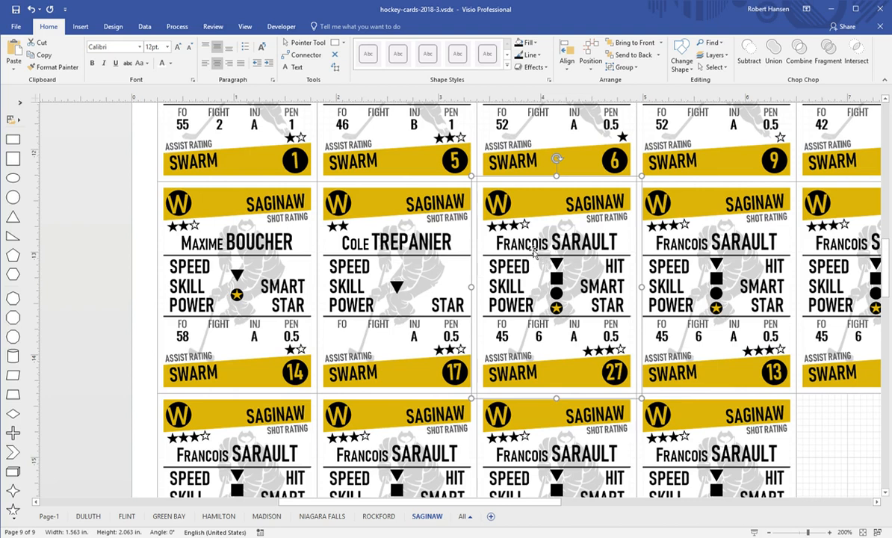
double_click(522, 244)
double_click(522, 244)
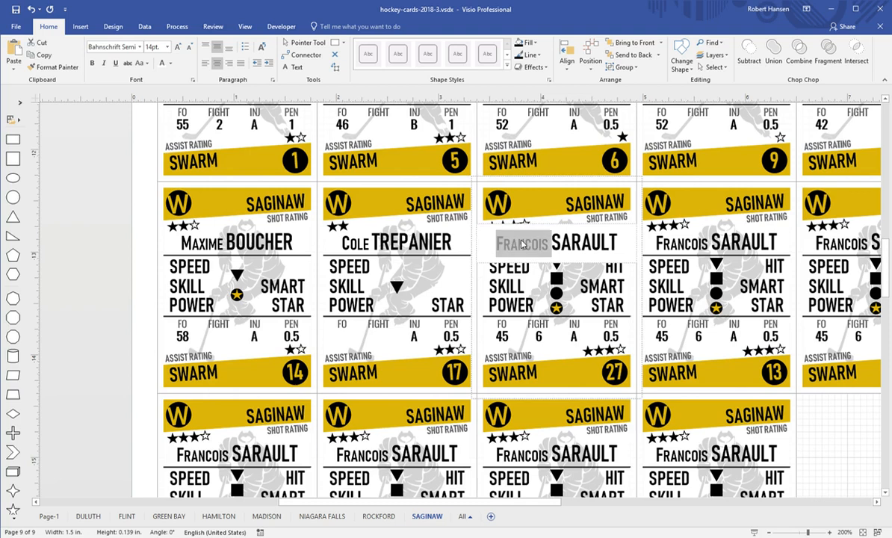
text(Vlad)
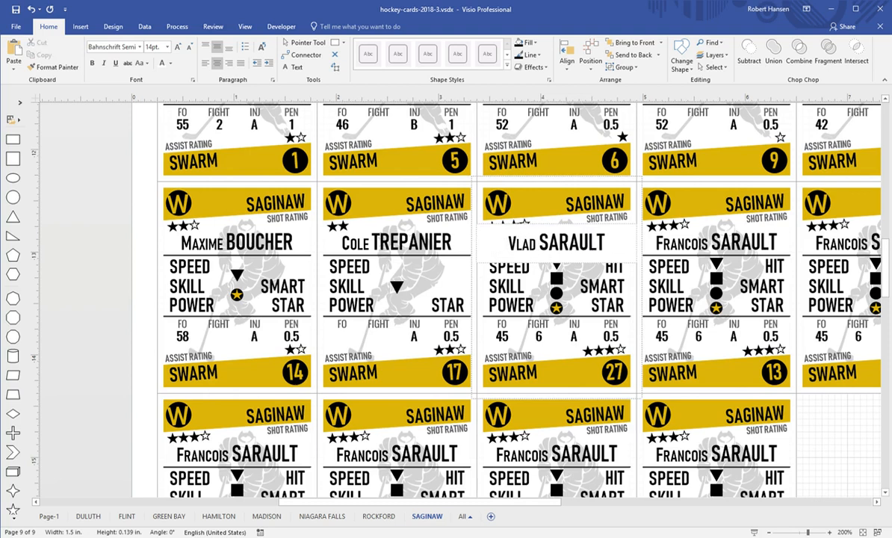
text(imir)
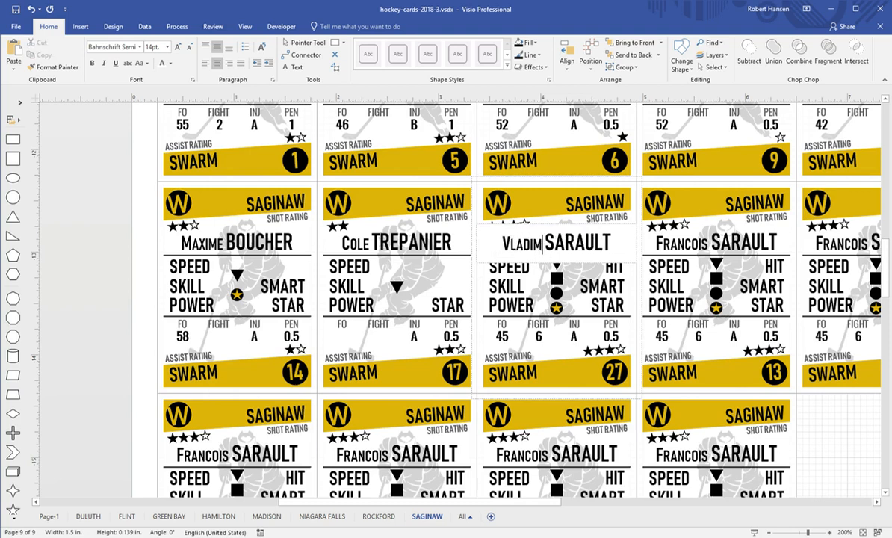
double_click(559, 243)
text(KULIKOV)
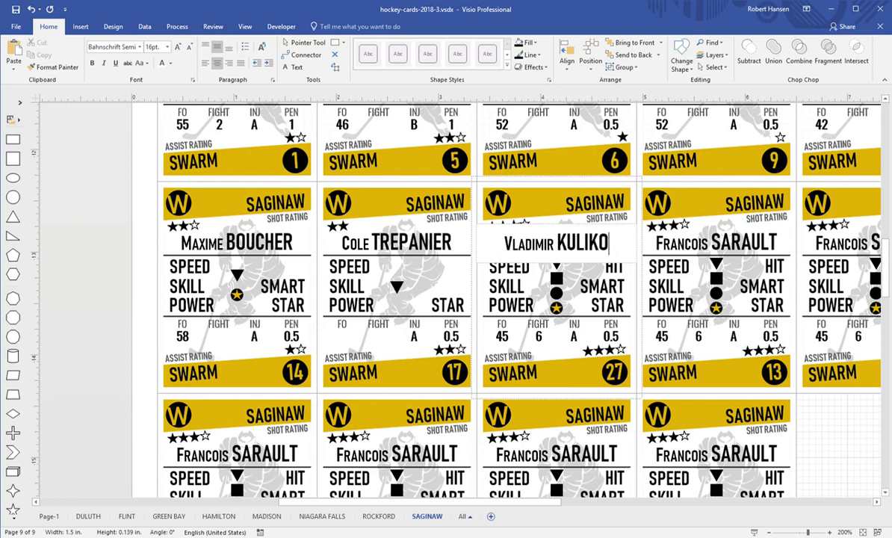
Delete the SPEED and HIT labels and the square and circle symbols from the number 27 card
click(529, 271)
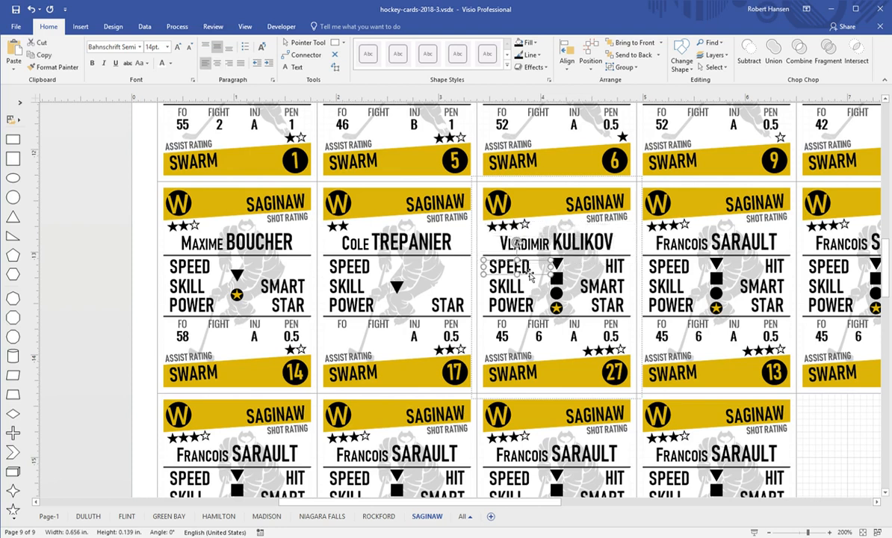
shift+click(614, 272)
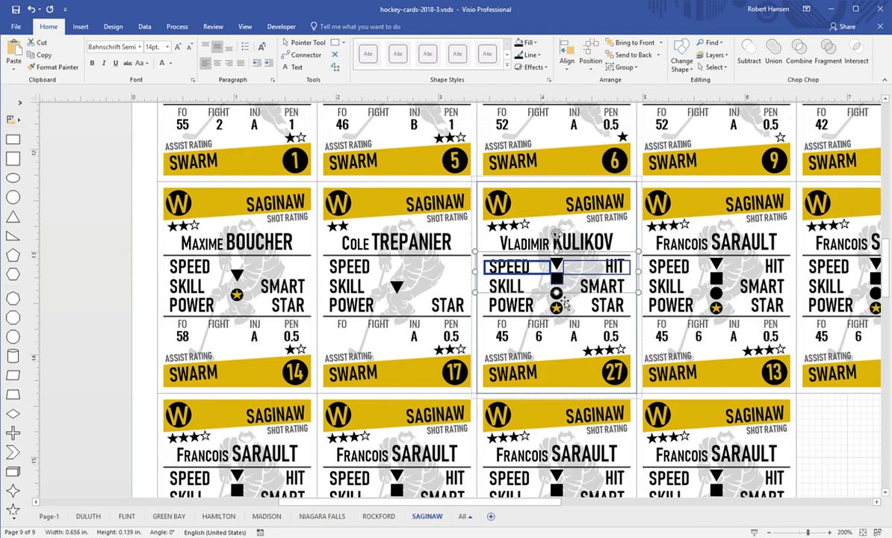
shift+click(562, 299)
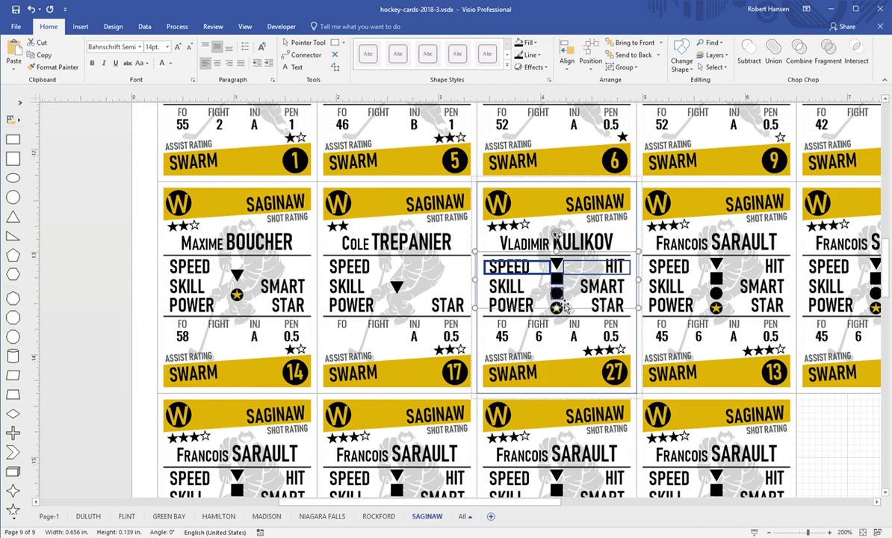
key(Delete)
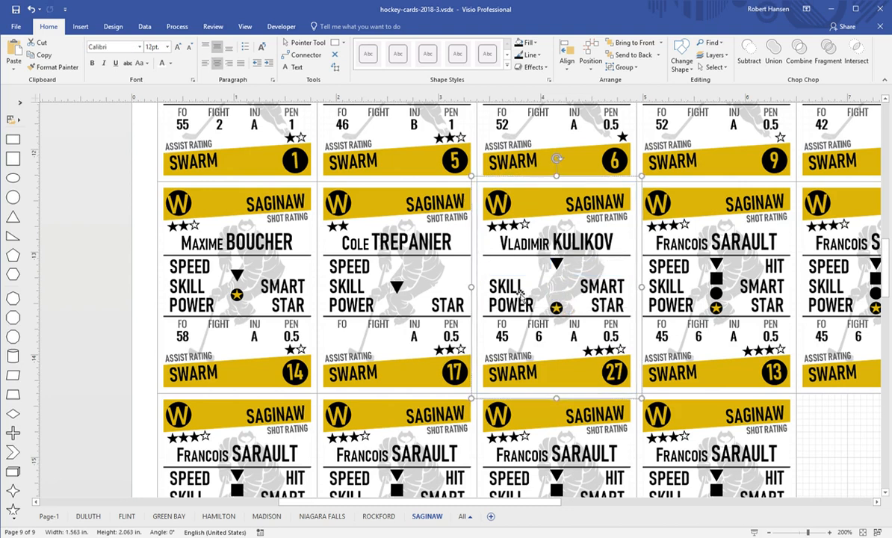
Delete the FO and FIGHT values from the number 27 card
click(515, 341)
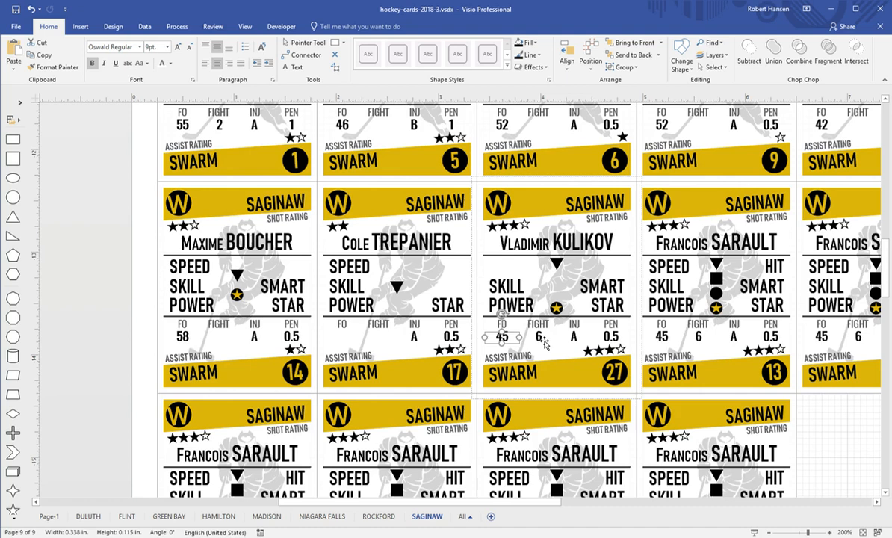
shift+click(541, 340)
key(Delete)
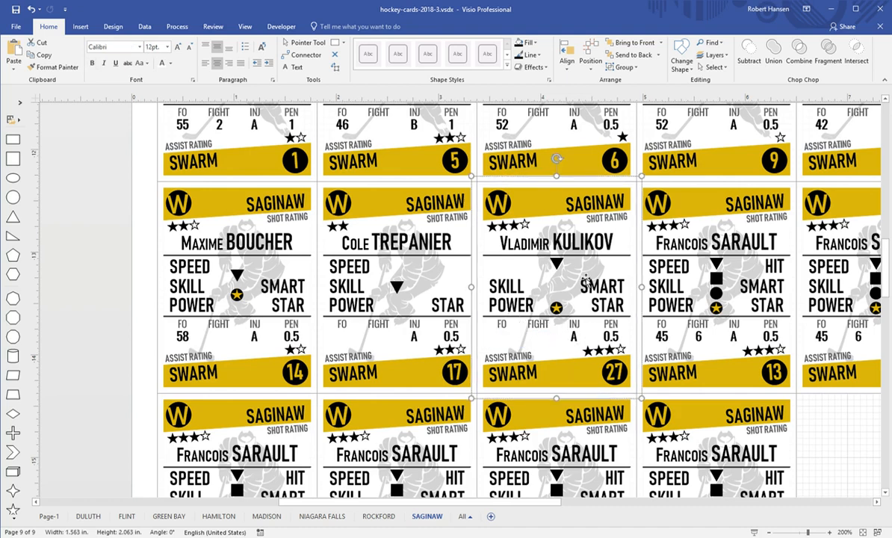
Nudge the number 27 card's triangle down and its star symbol up to bring the two closer together
click(559, 270)
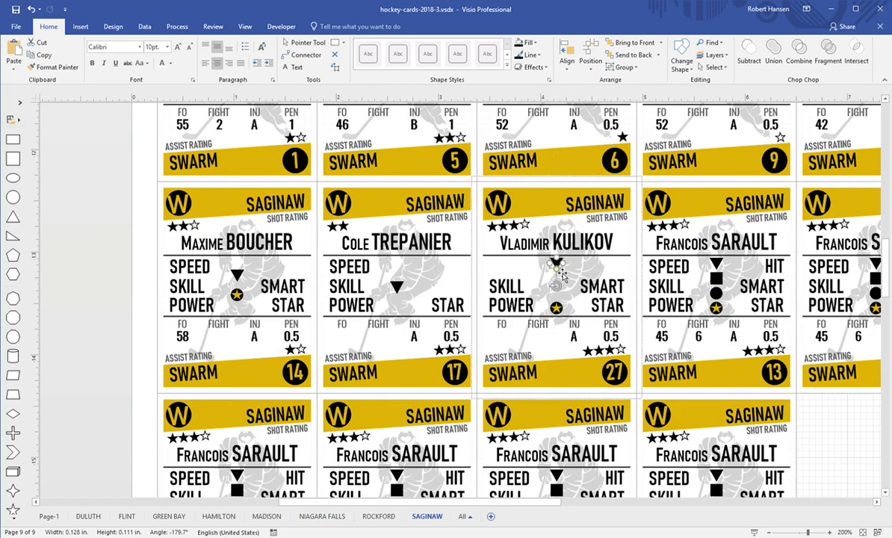
key(Down)
key(Down)
key(Down)
key(Down)
key(Down)
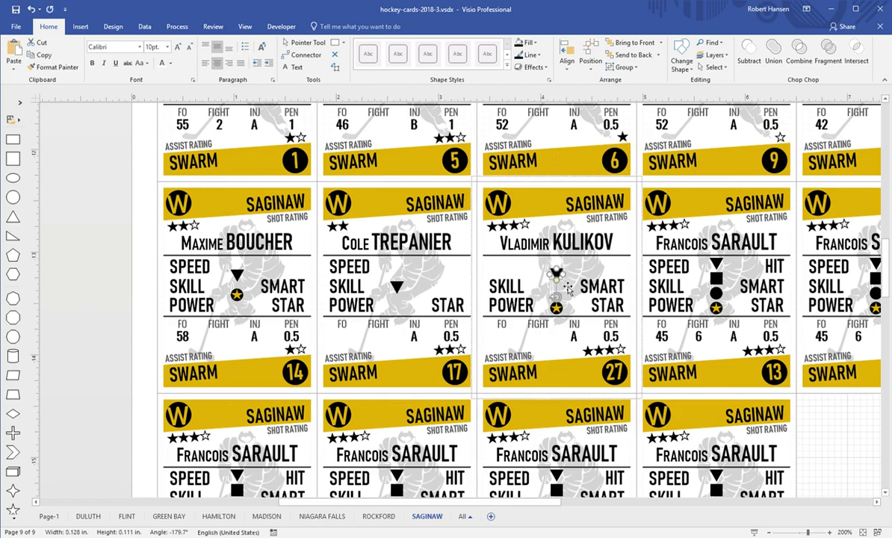
click(565, 312)
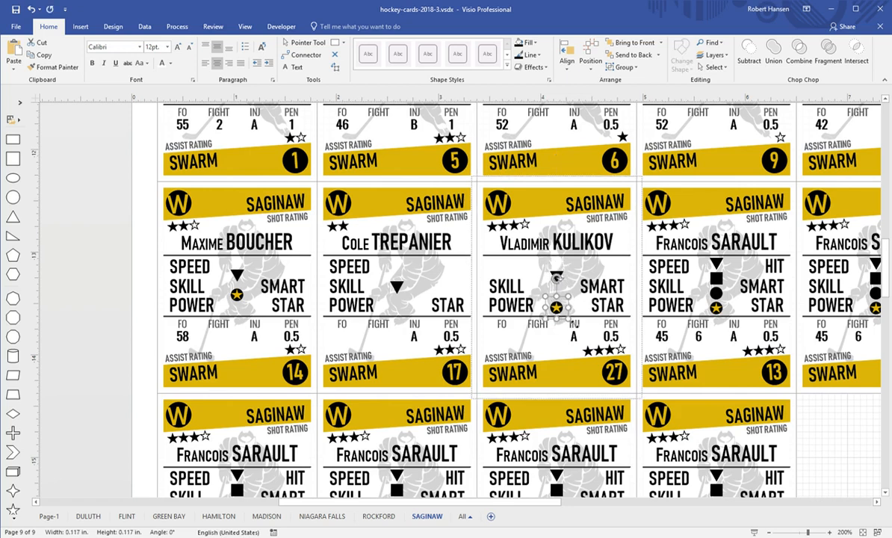
key(Up)
key(Up)
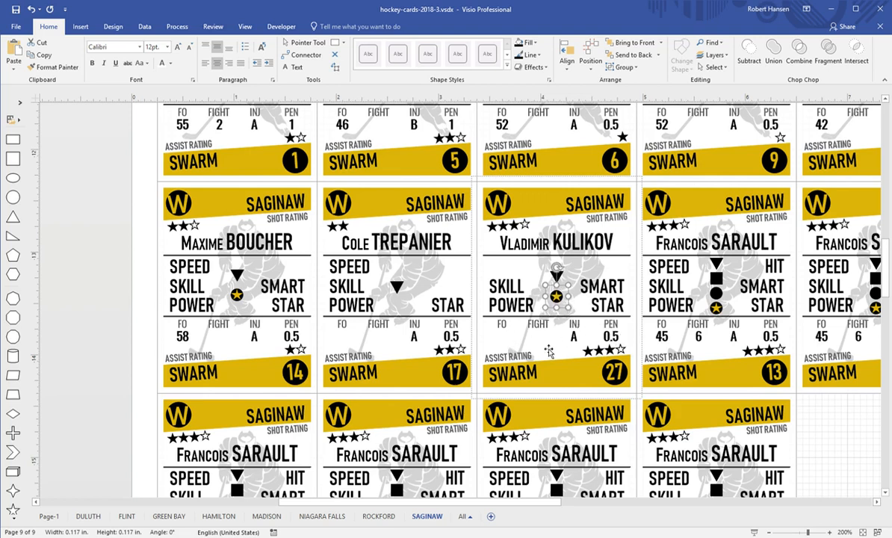
Reduce the number 27 card's shot rating to one filled and one outlined star, and its assist rating to one outlined star
double_click(523, 227)
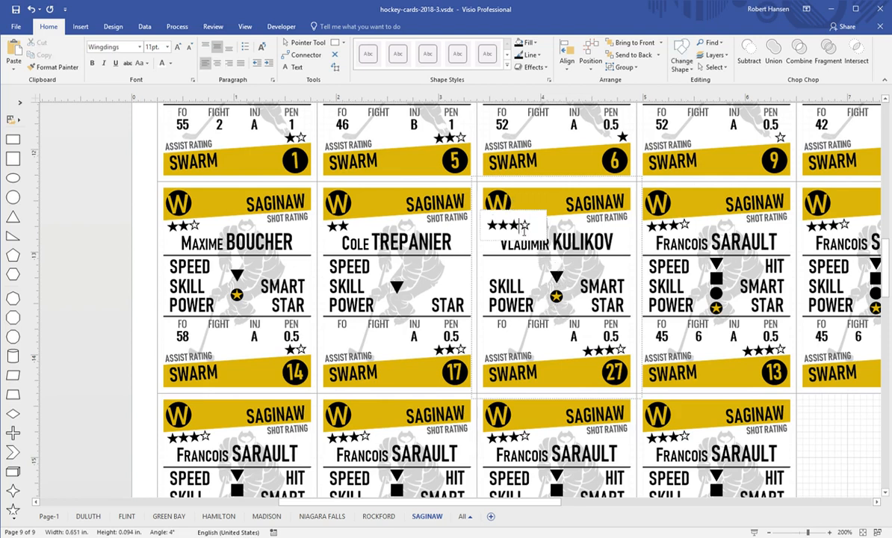
key(BackSpace)
key(BackSpace)
double_click(618, 352)
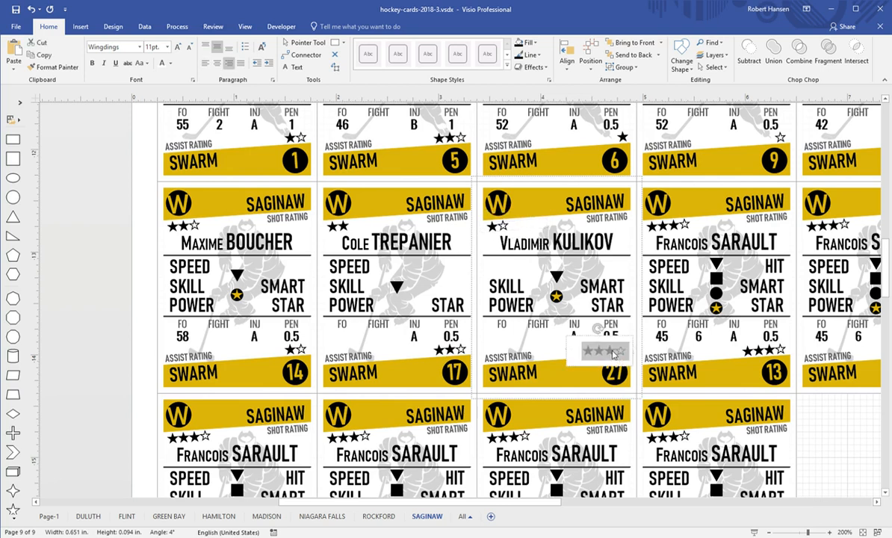
key(BackSpace)
key(BackSpace)
key(BackSpace)
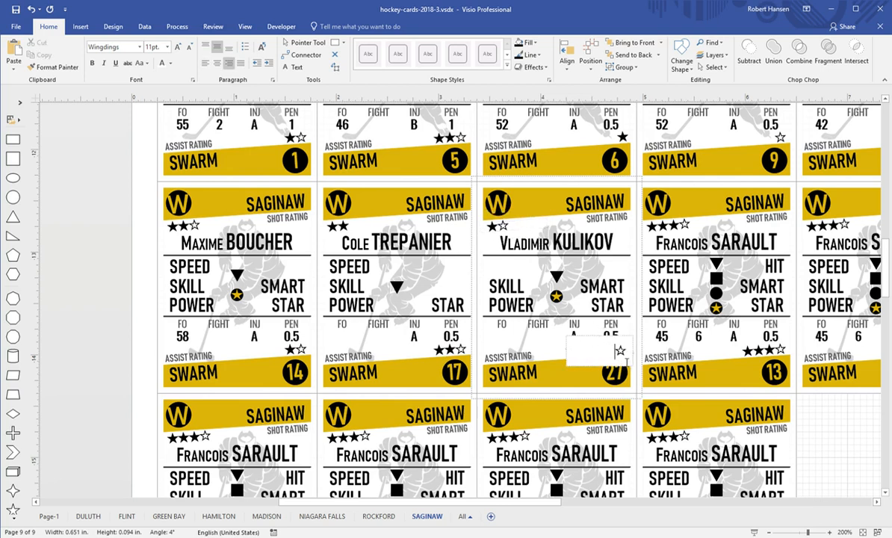
click(816, 411)
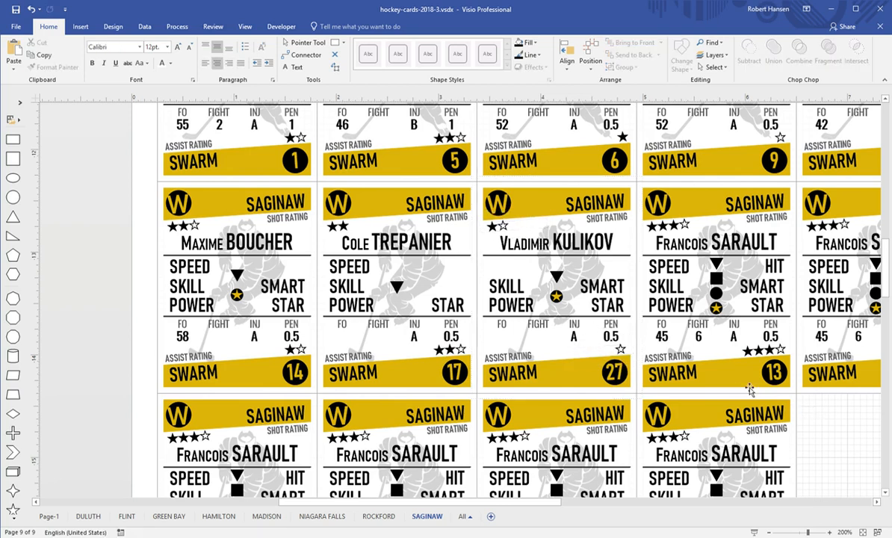
Replace the first and last name on the number 13 card with that player's full name
double_click(708, 245)
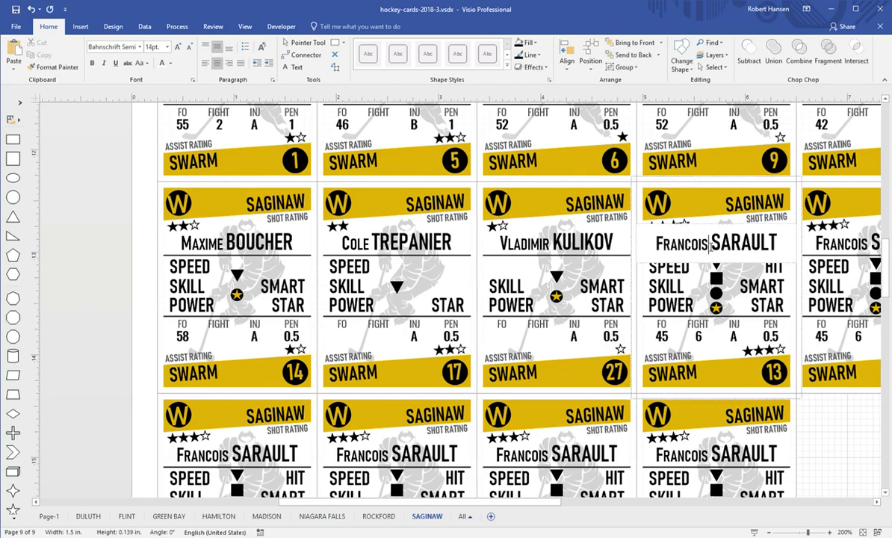
double_click(689, 247)
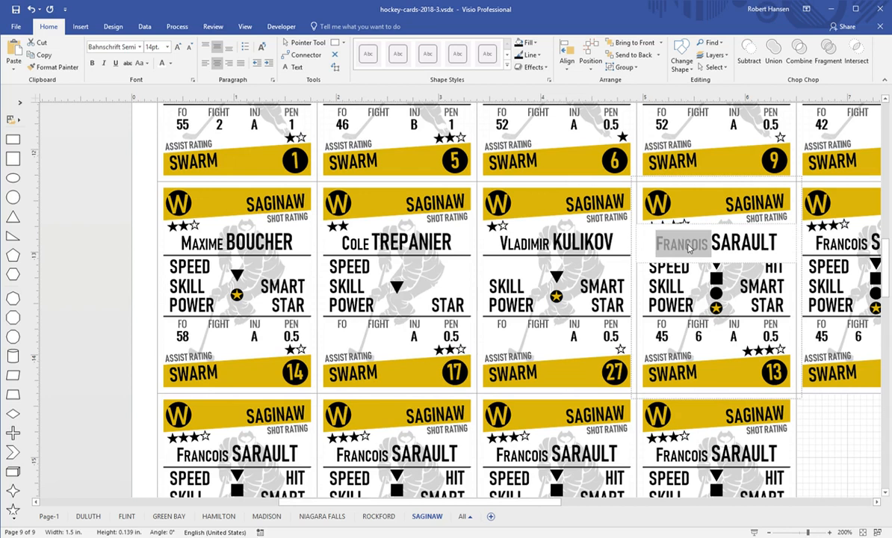
text(Koby)
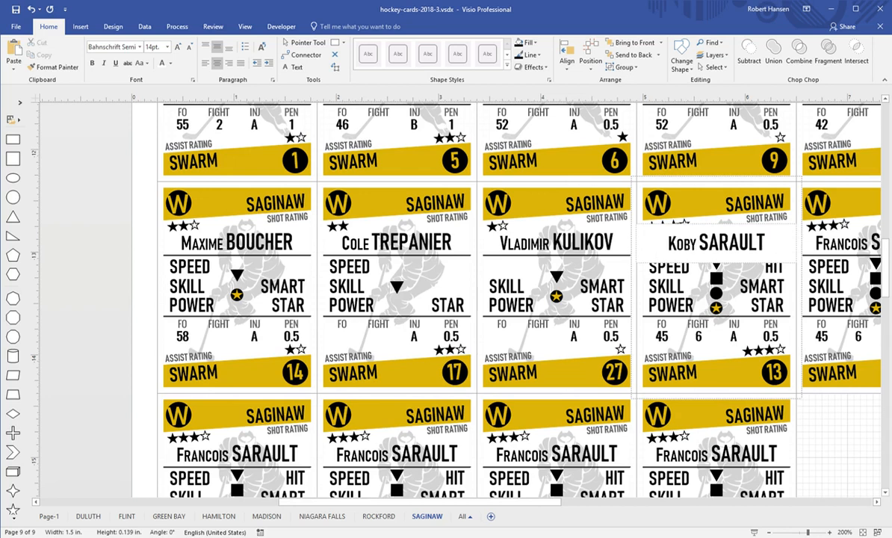
double_click(732, 249)
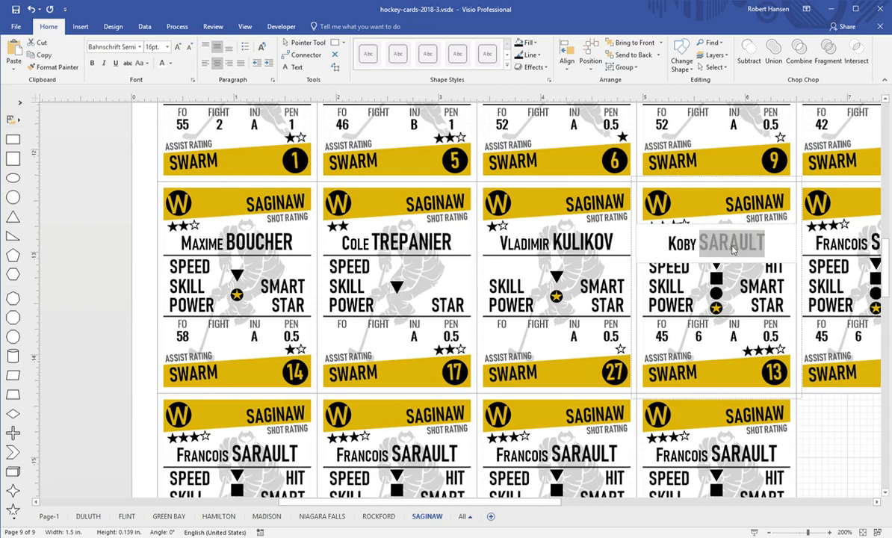
text(Mc)
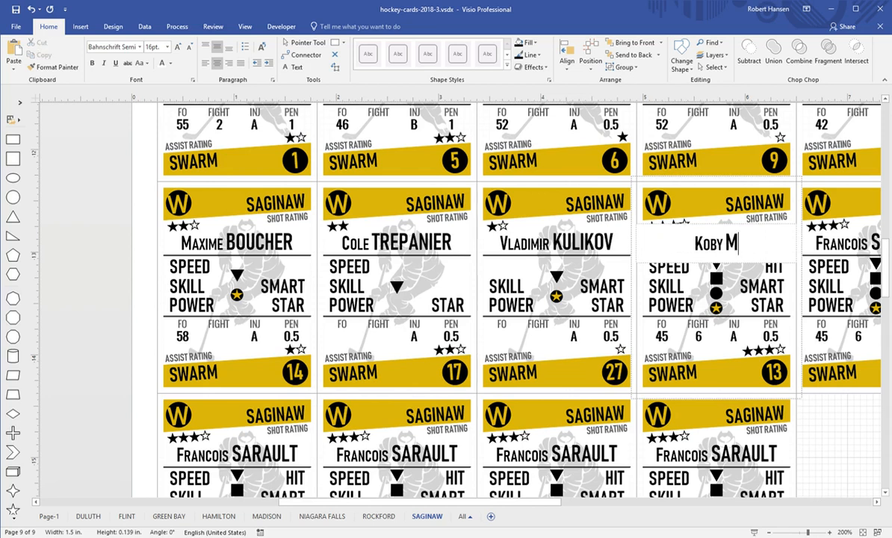
text(FARLANE)
double_click(742, 249)
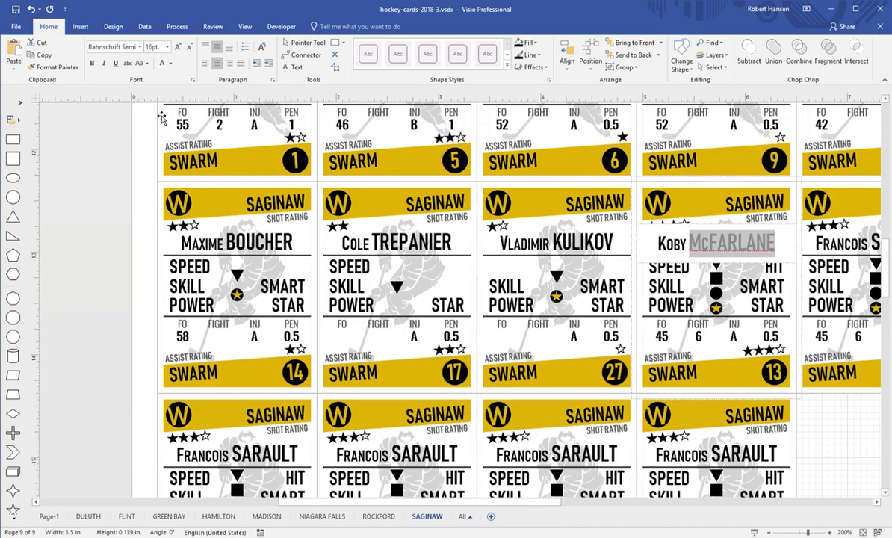
click(832, 422)
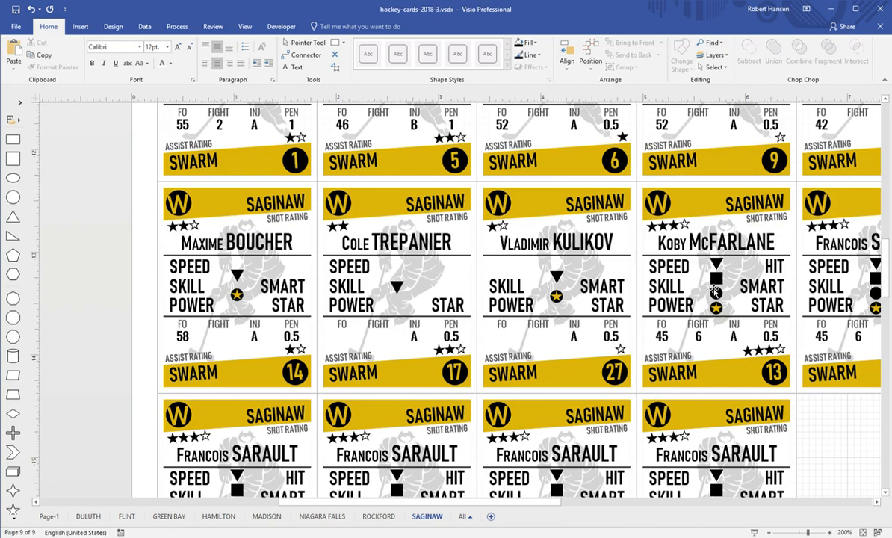
Reduce both the shot rating and the assist rating on the number 13 card to a single outlined star
double_click(681, 227)
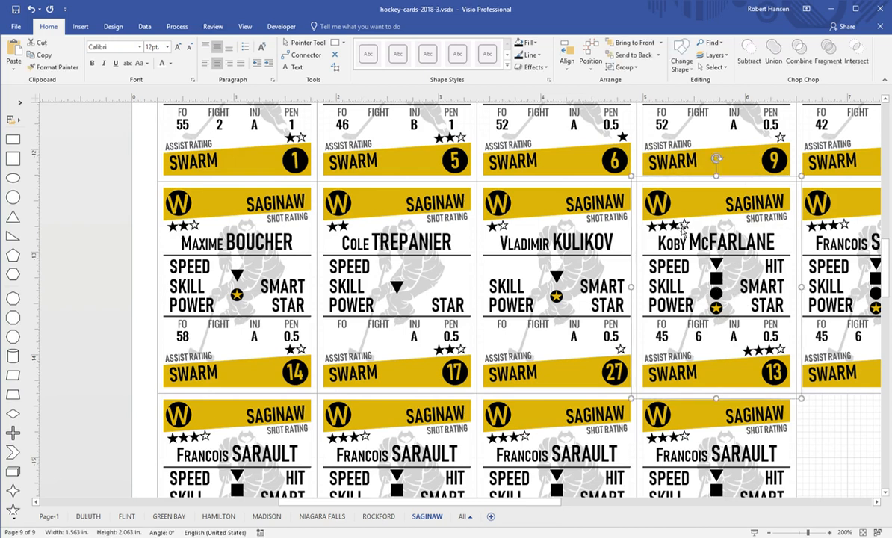
key(BackSpace)
key(BackSpace)
key(BackSpace)
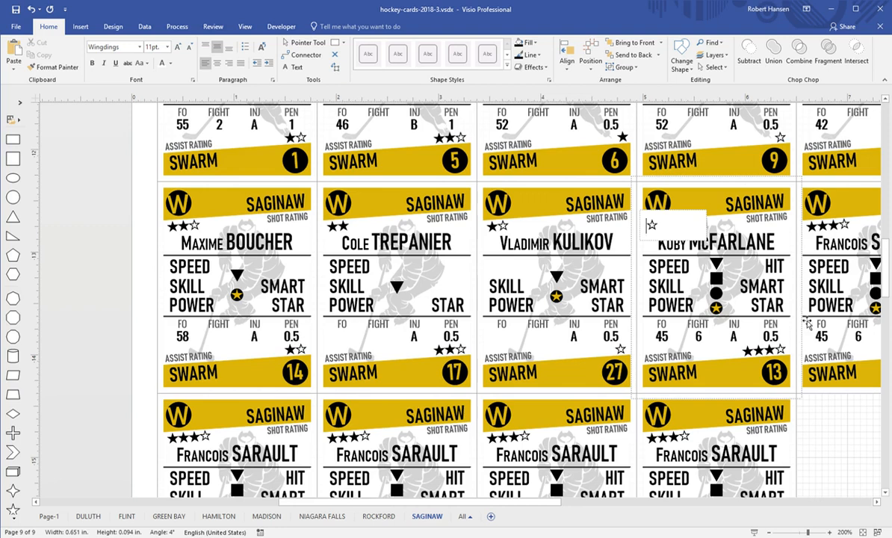
double_click(774, 349)
key(BackSpace)
key(BackSpace)
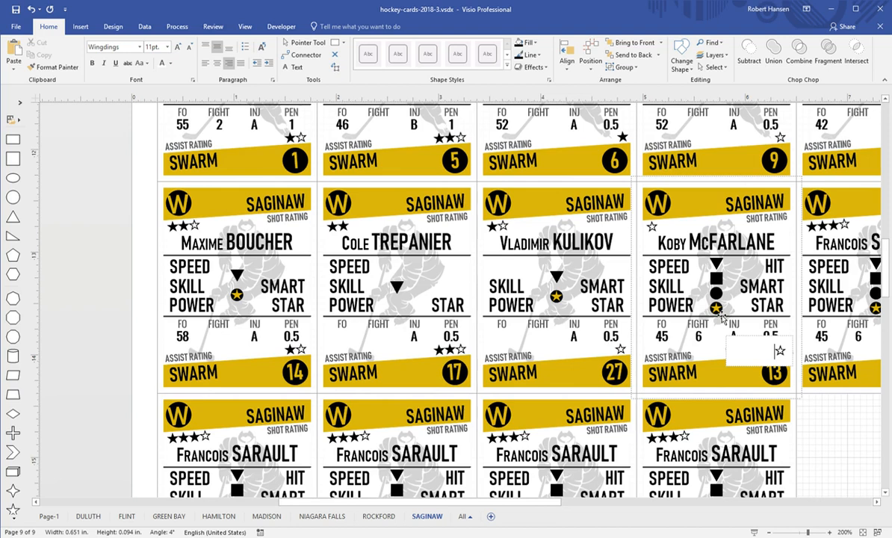
Delete the triangle, square and star symbols from the number 13 card, keeping only the circle
click(719, 312)
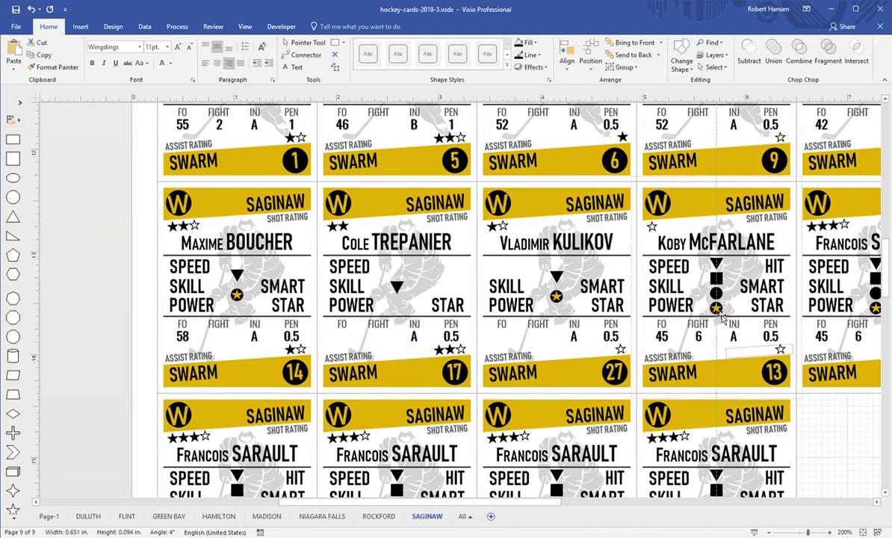
shift+click(720, 265)
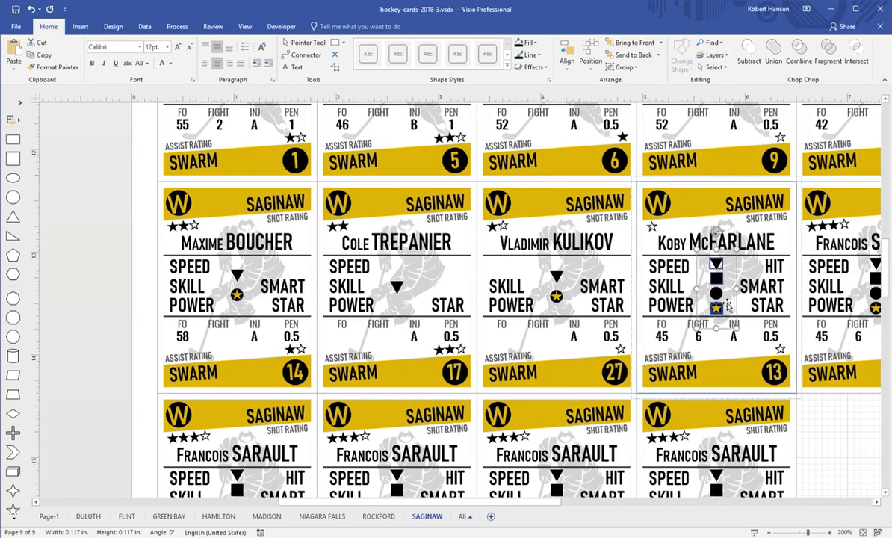
key(Delete)
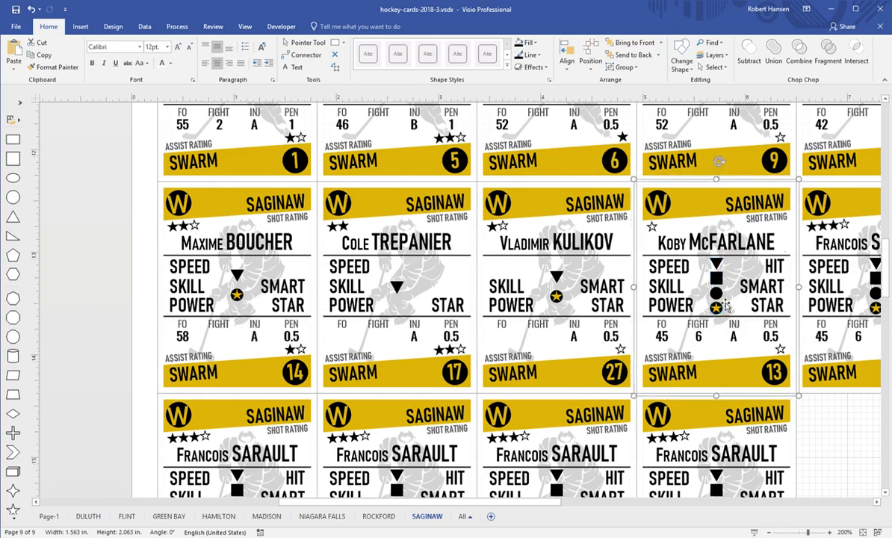
Align the number 13 card's circle symbol vertically to the middle of its SKILL label
click(702, 297)
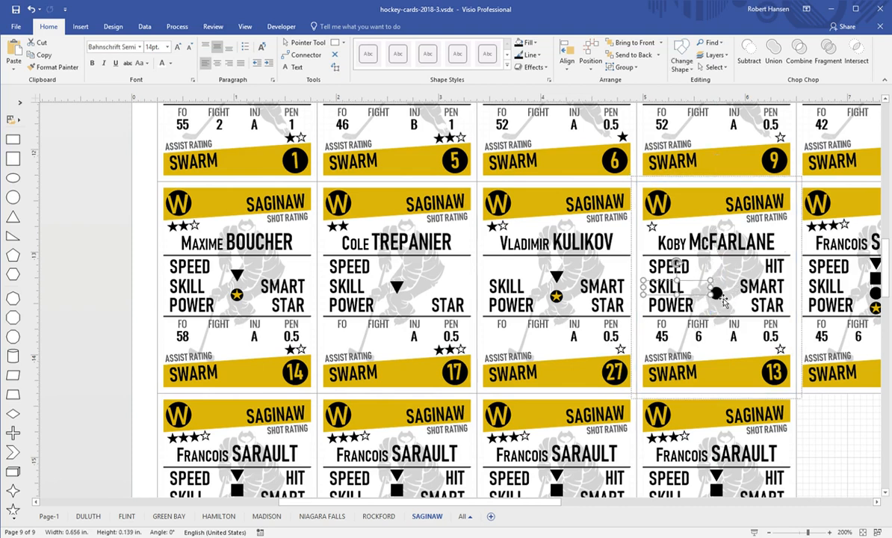
shift+click(716, 292)
click(566, 69)
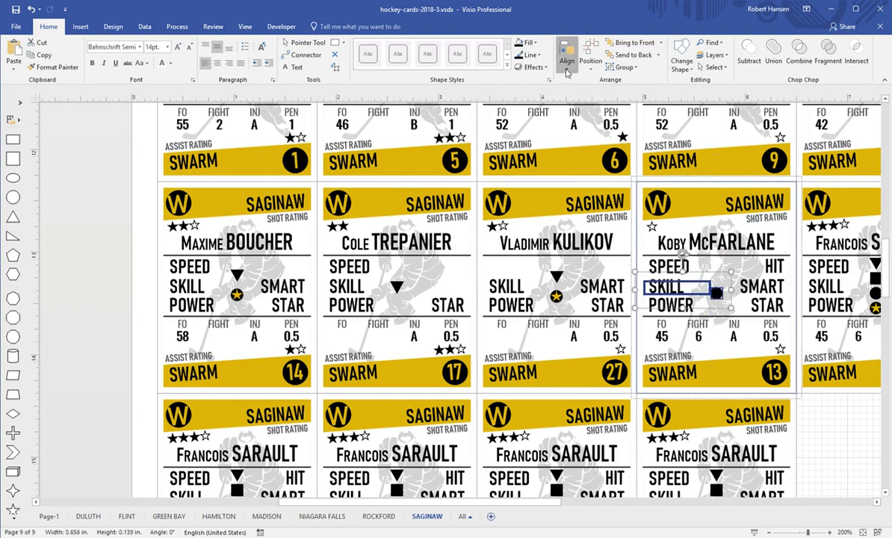
click(585, 159)
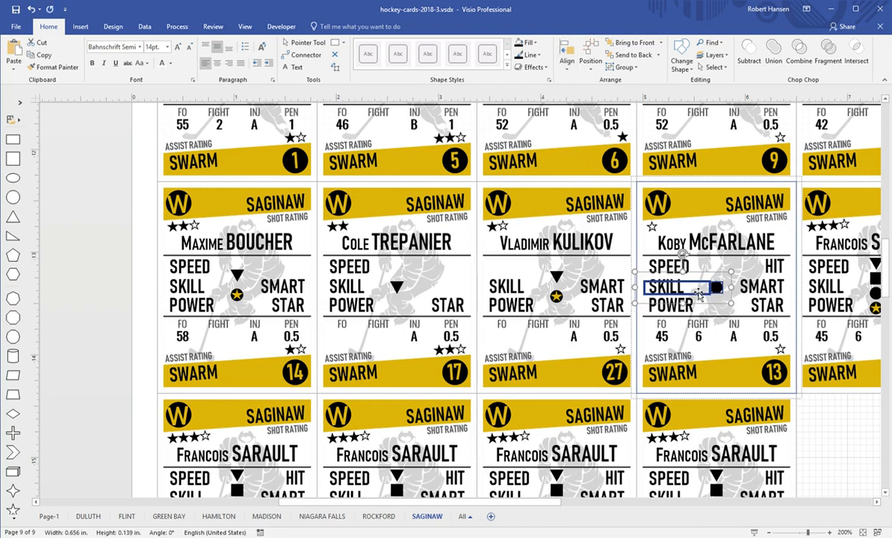
Delete the SPEED, HIT and STAR labels and the FO and FIGHT values from the number 13 card
click(636, 259)
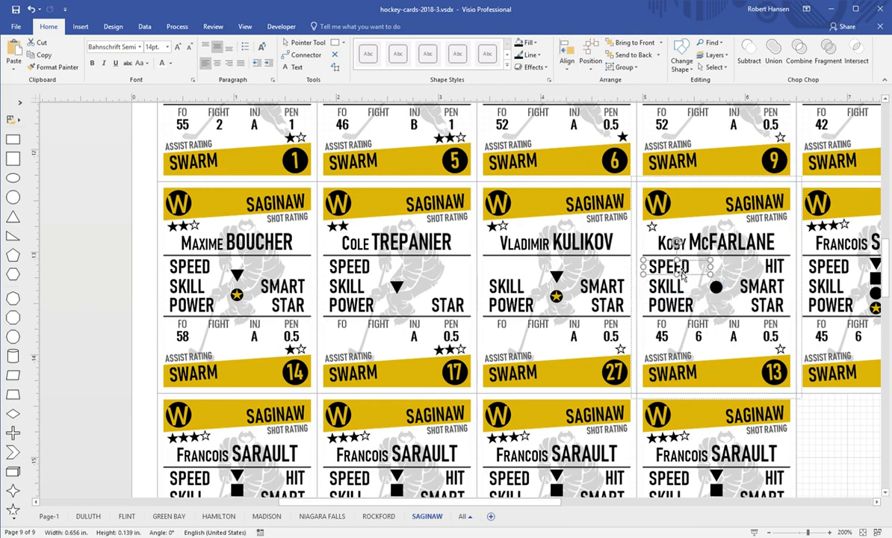
shift+click(779, 271)
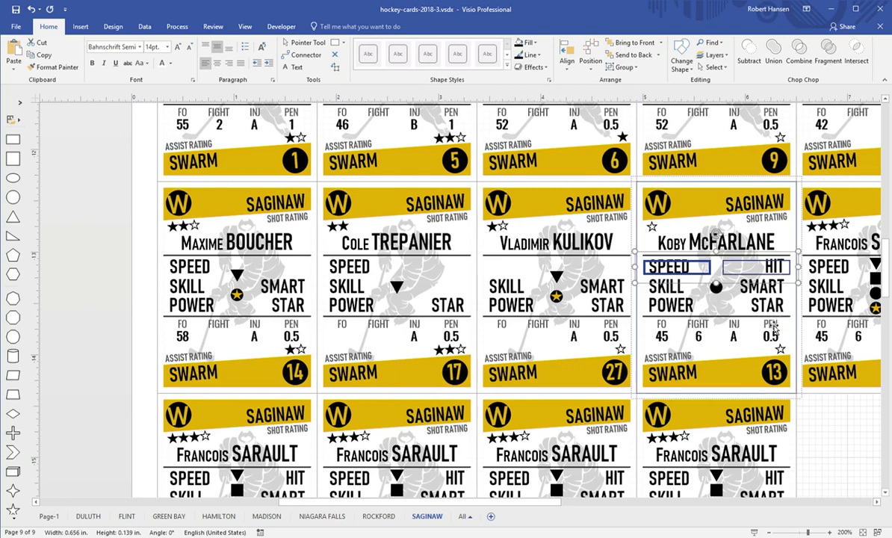
shift+click(728, 305)
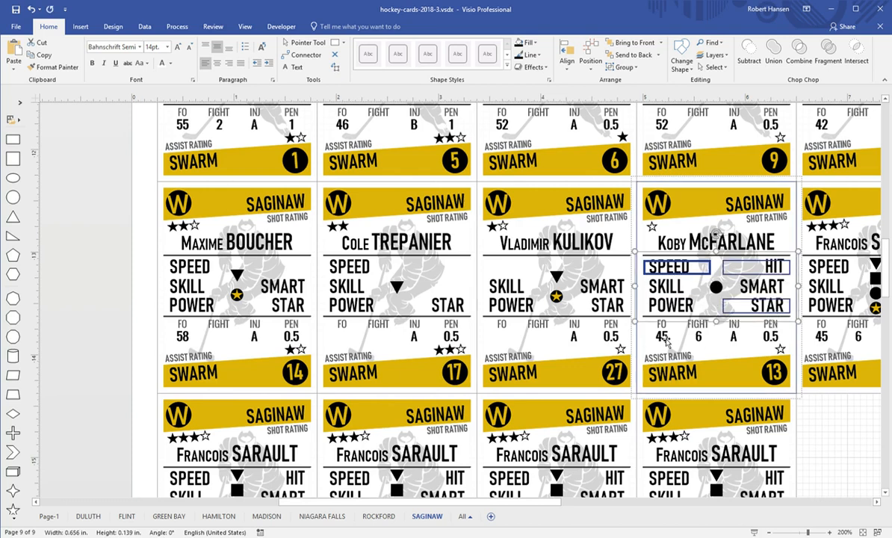
shift+click(663, 337)
shift+click(699, 337)
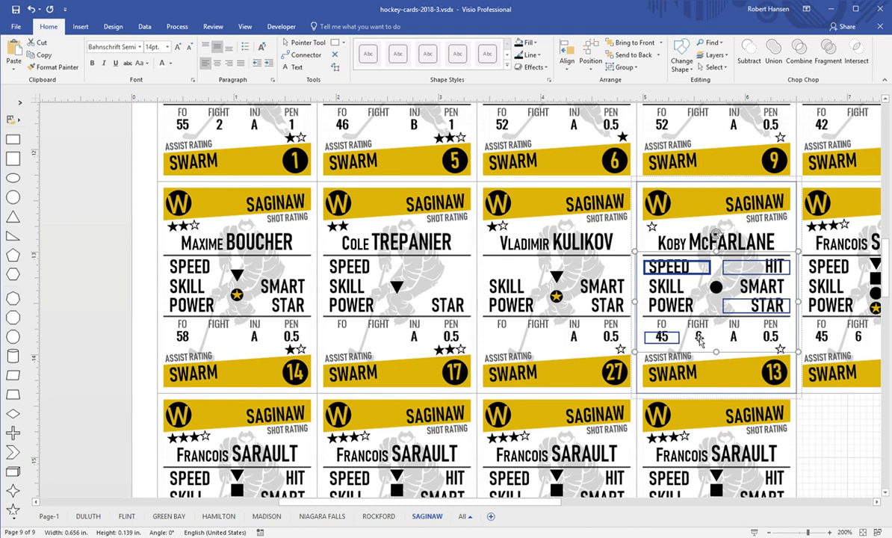
key(Delete)
Set the INJ value on the number 13 card to B
click(734, 338)
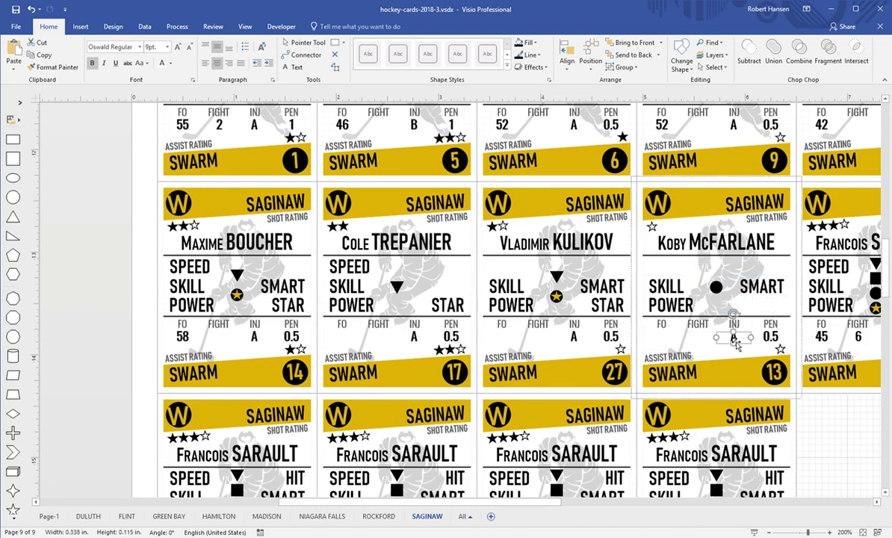
text(B)
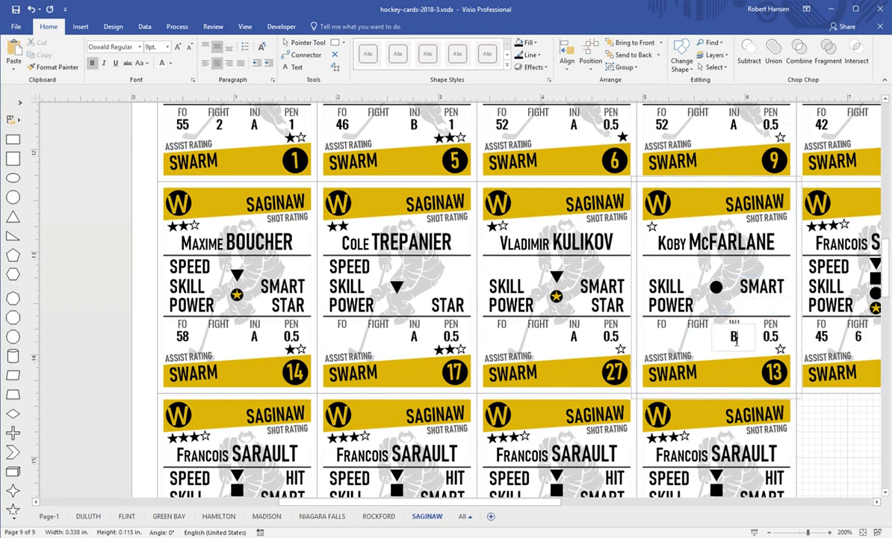
click(823, 441)
Replace the player name on the number 25 card beside the number 13 card with the new player's quoted nickname and uppercase surname
drag(558, 506, 641, 502)
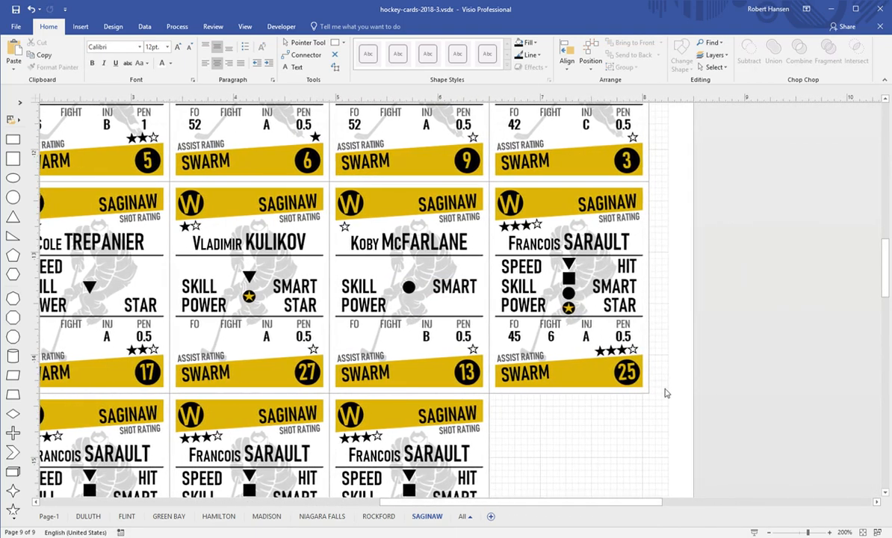
double_click(579, 241)
double_click(533, 247)
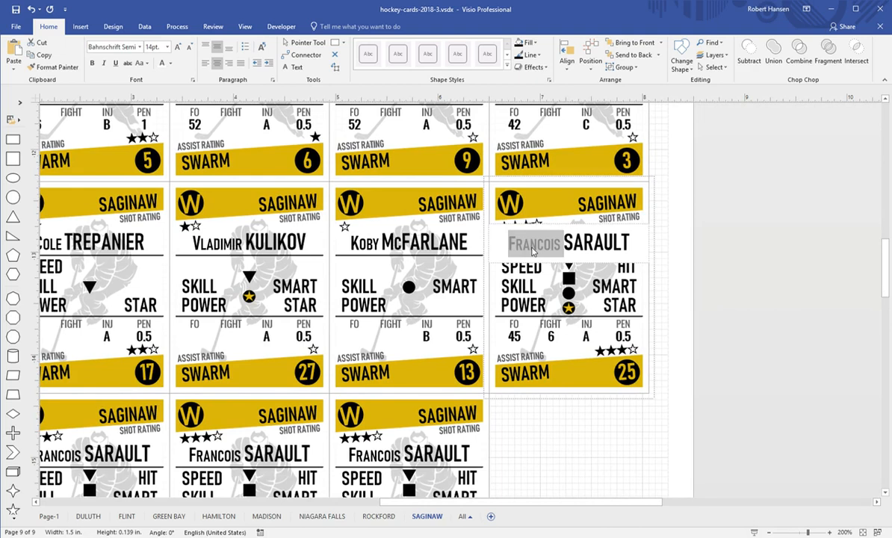
text("Super Dav)
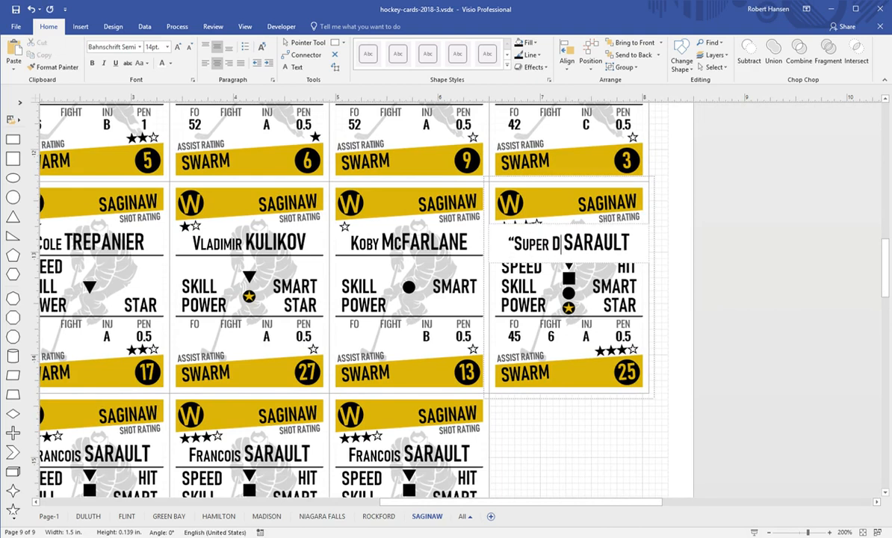
text(e)
text(")
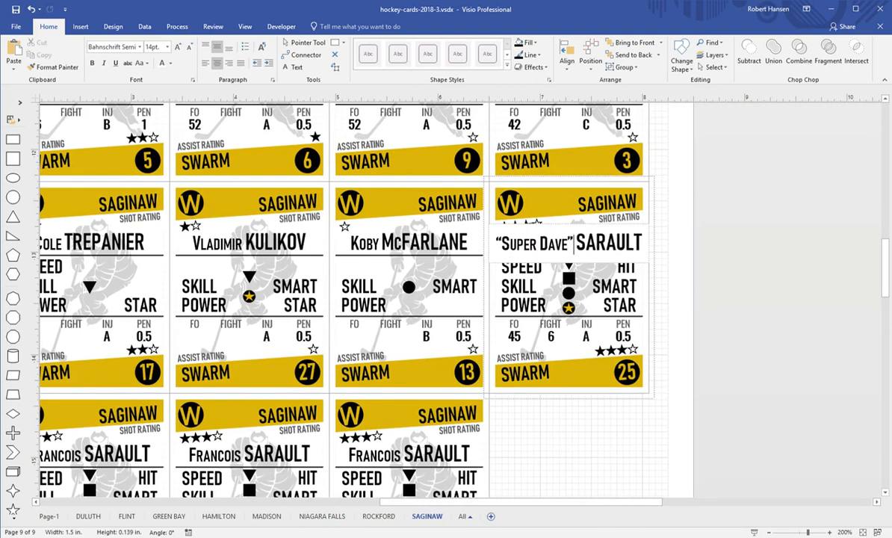
double_click(604, 250)
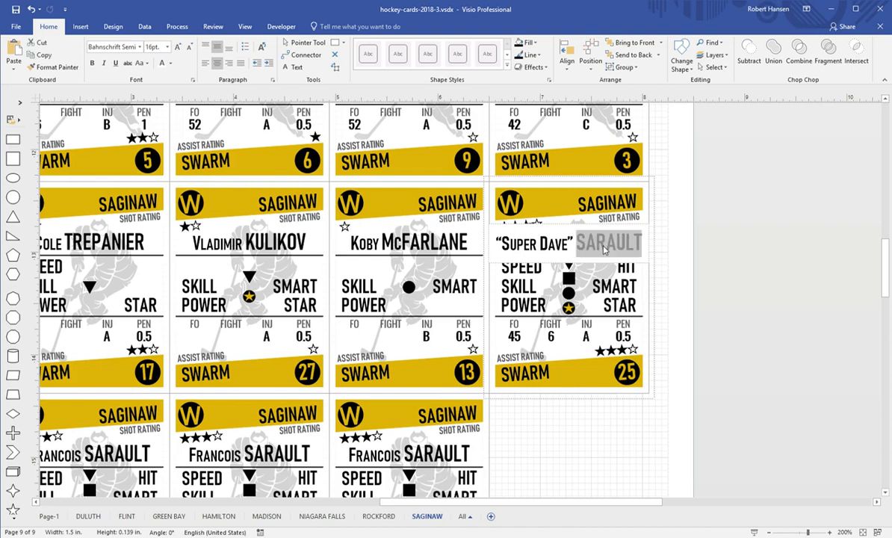
text(M)
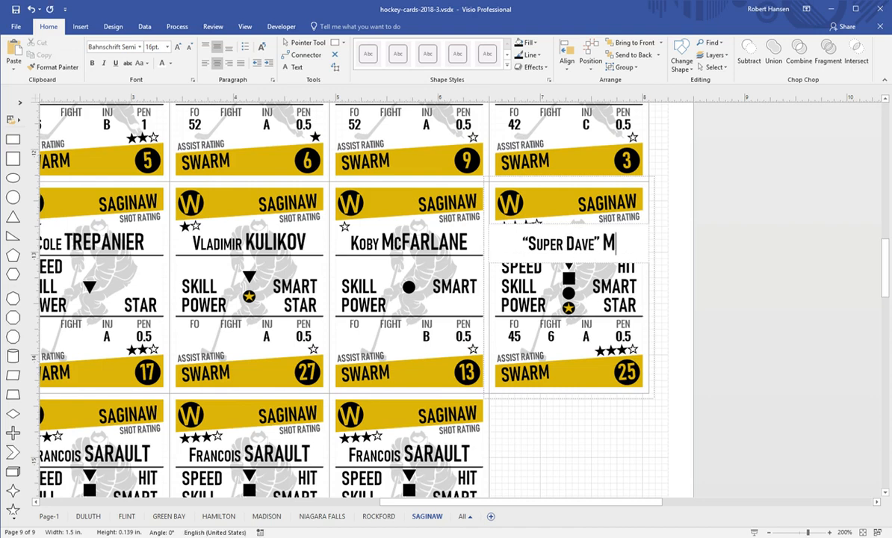
text(USGRAVE)
key(Escape)
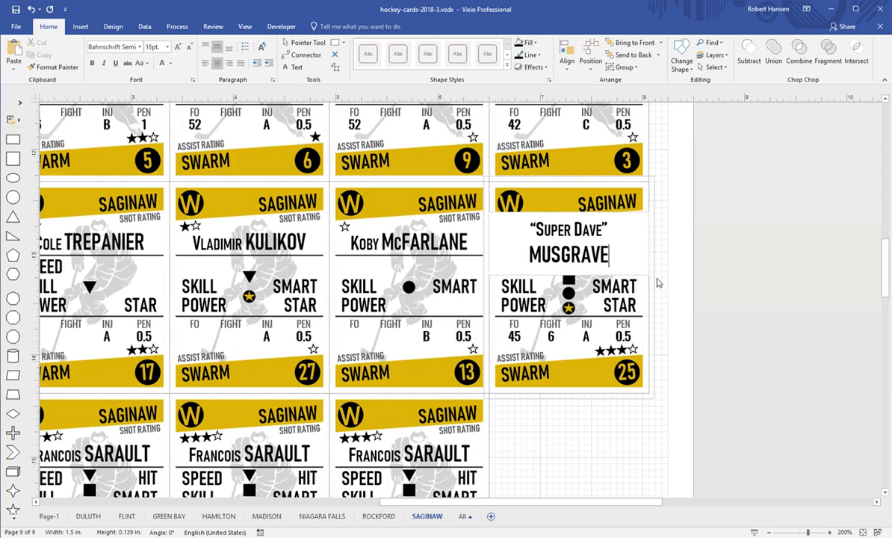
Reduce the new player name's font size on that card, setting the surname to 15 pt and the quoted nickname to 12 pt
double_click(580, 257)
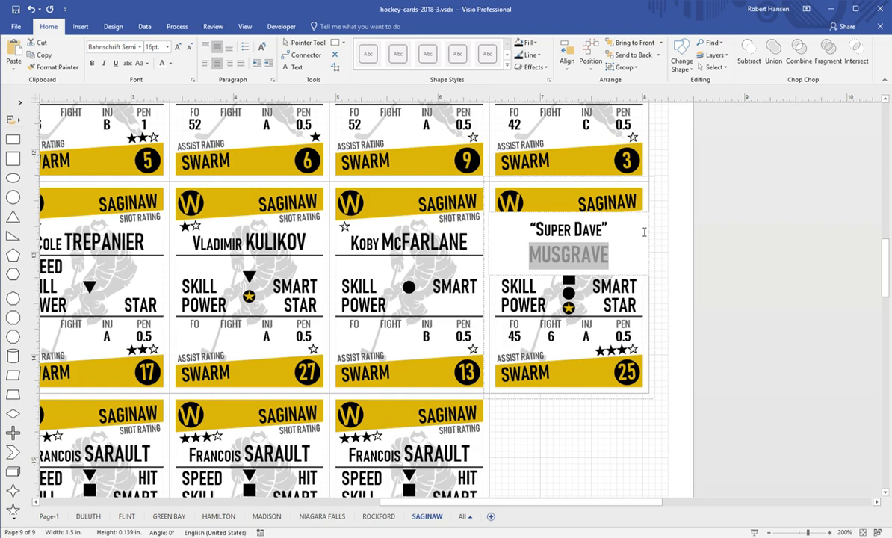
key(ctrl+shift+comma)
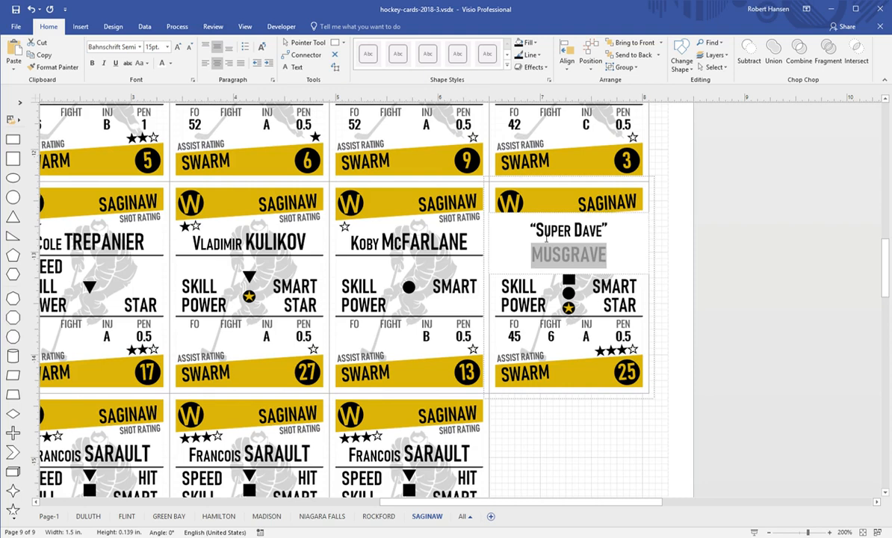
drag(609, 230, 530, 229)
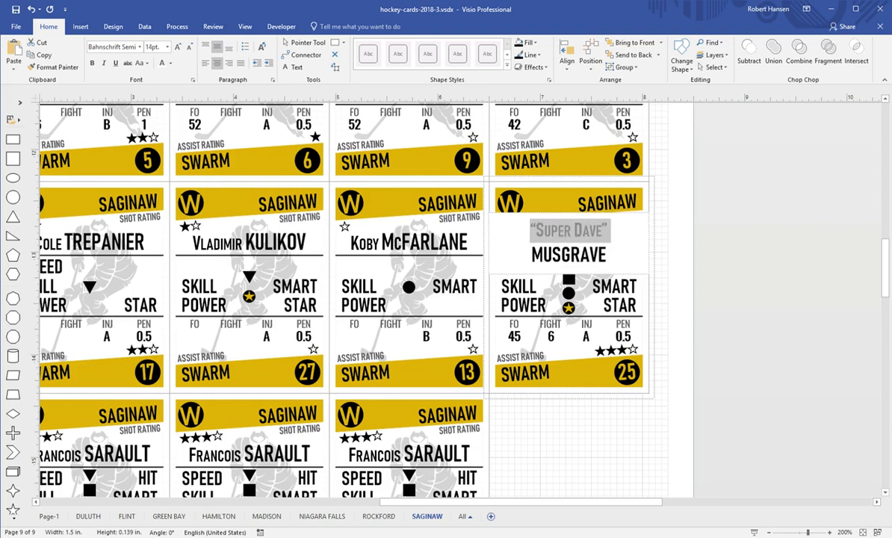
key(ctrl+shift+less)
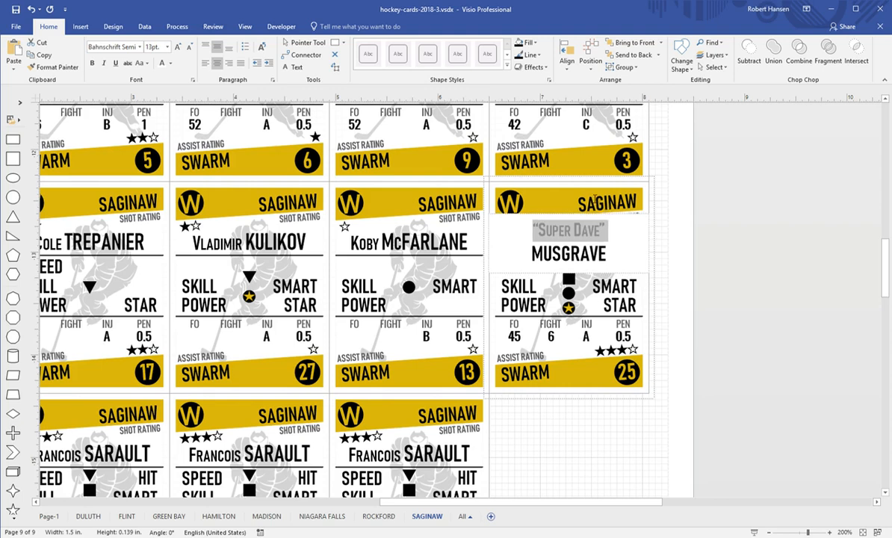
key(ctrl+shift+less)
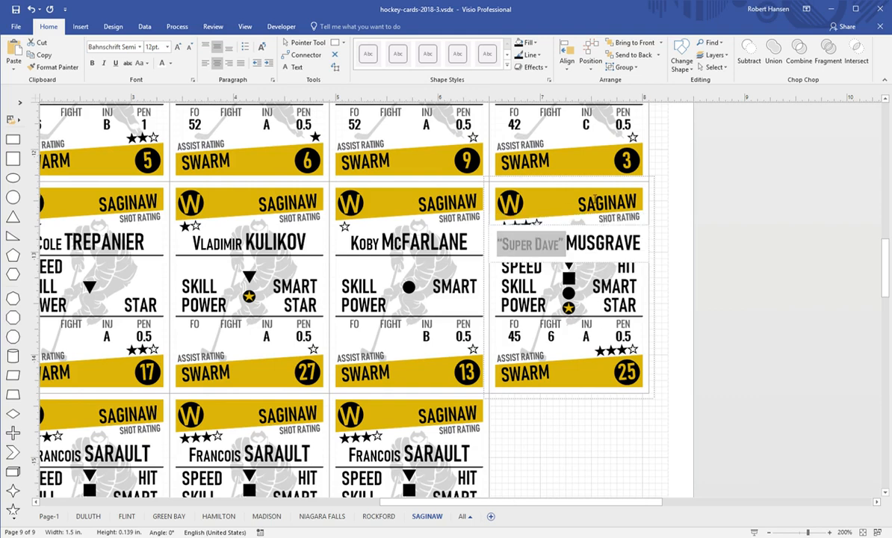
double_click(605, 243)
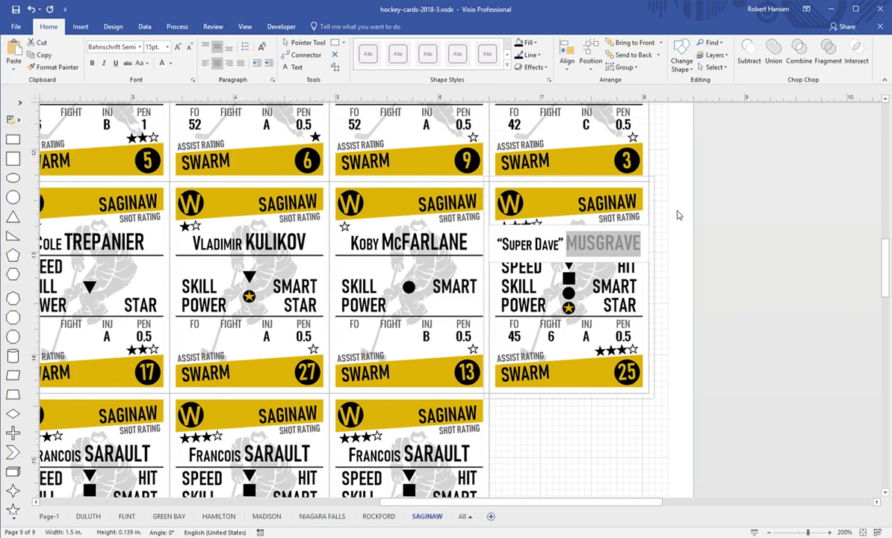
Reduce the shot rating on the number 25 card to two filled stars and one open star
click(665, 288)
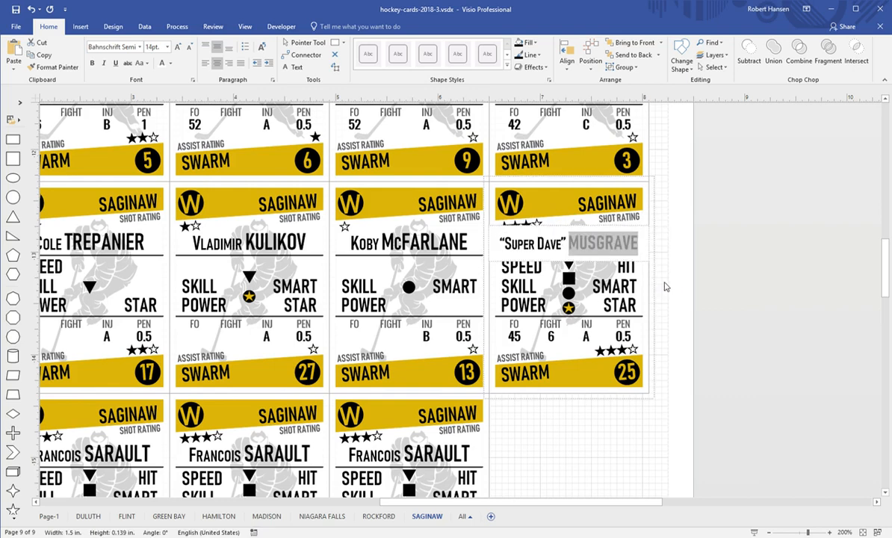
click(665, 279)
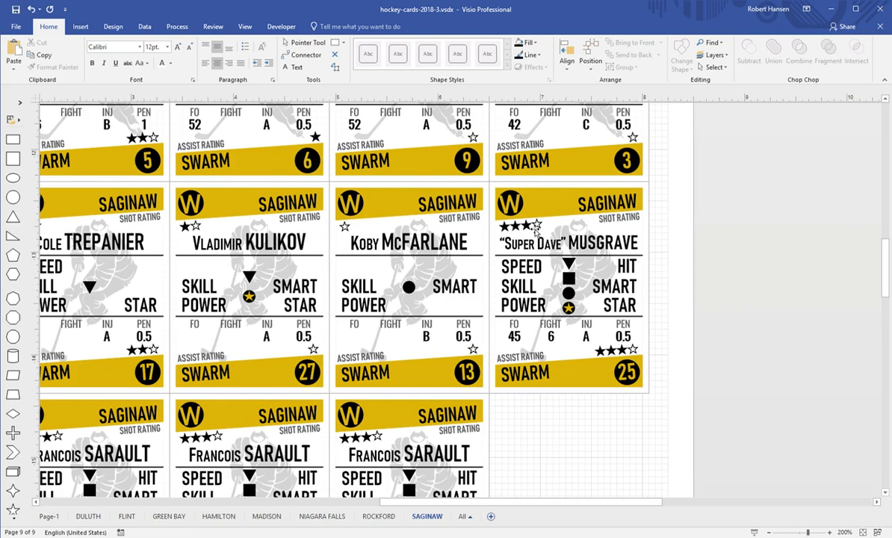
click(535, 232)
click(535, 231)
key(BackSpace)
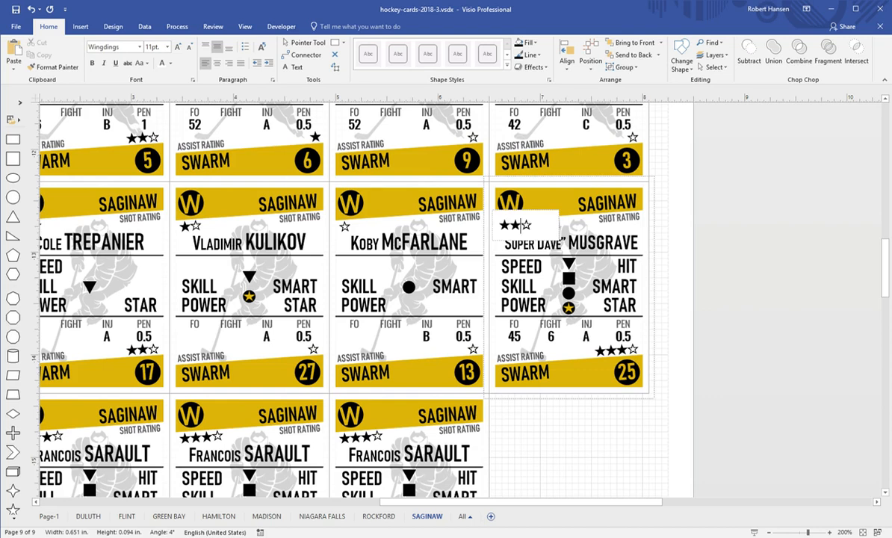
Reduce the assist rating on the number 25 card to a single filled star
click(632, 350)
double_click(635, 360)
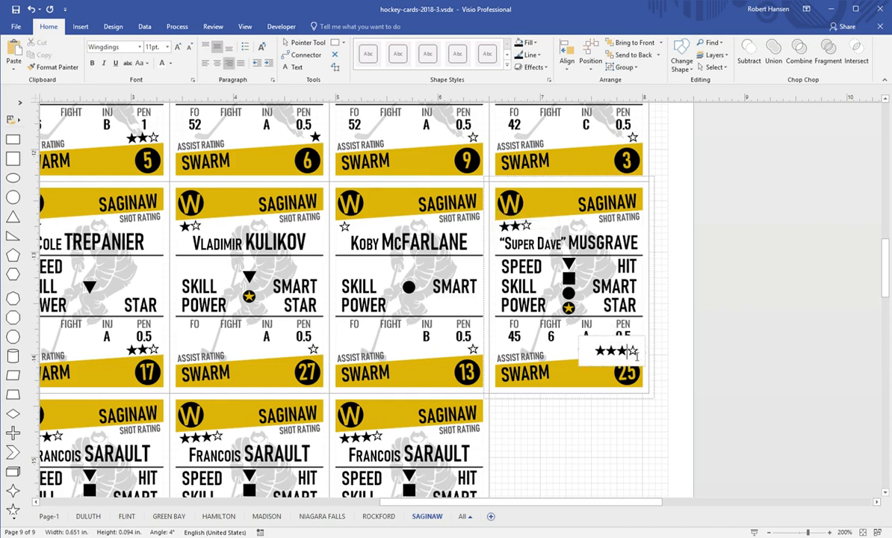
key(BackSpace)
key(BackSpace)
key(BackSpace)
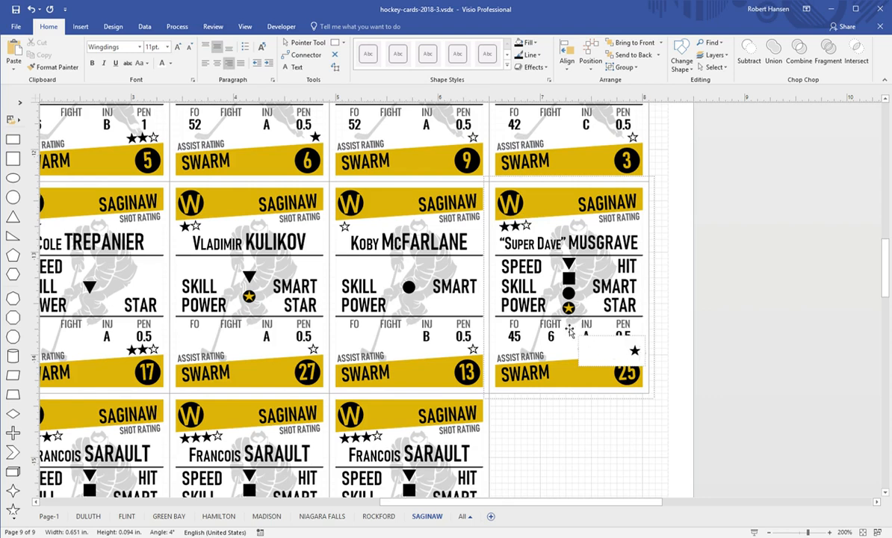
Delete the SPEED and HIT labels and the triangle, square, circle and star symbols from the number 25 card
click(508, 267)
click(632, 274)
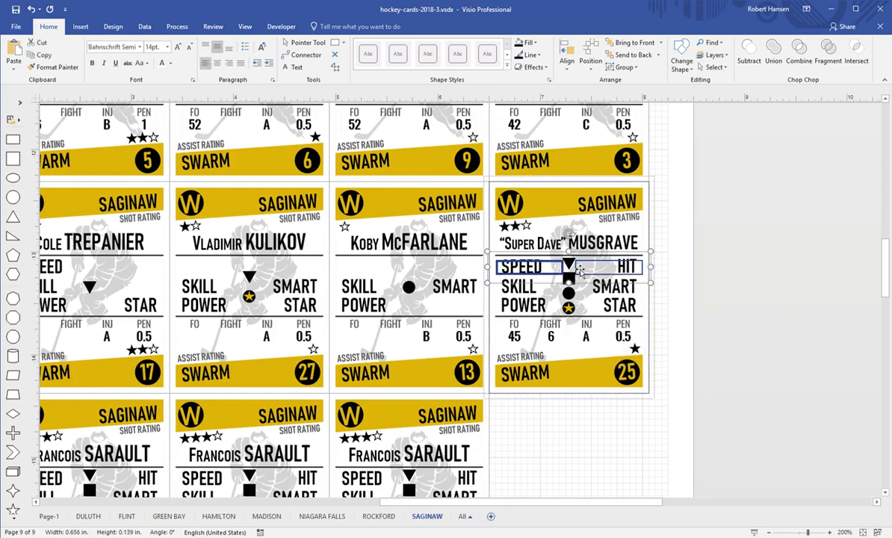
drag(577, 300, 578, 320)
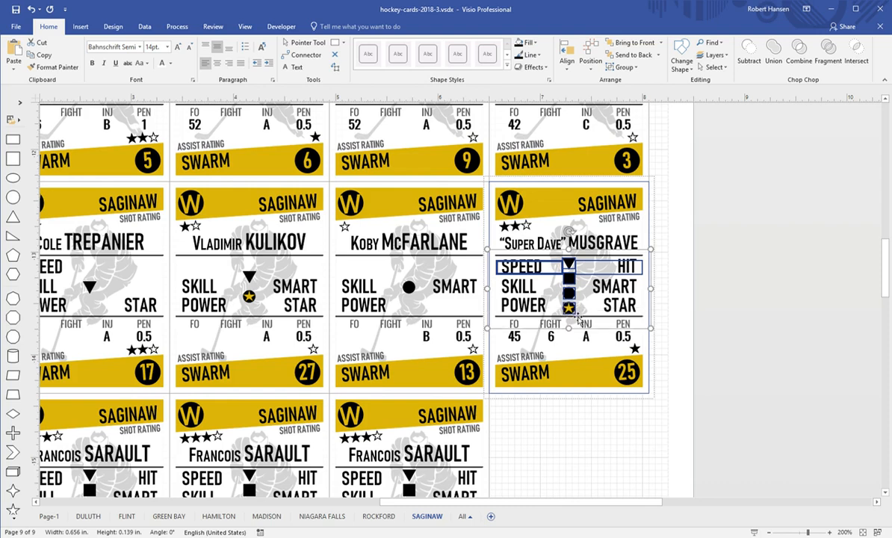
key(Delete)
On the number 25 card, set FO to 53, FIGHT to 3 and INJ to C
click(519, 338)
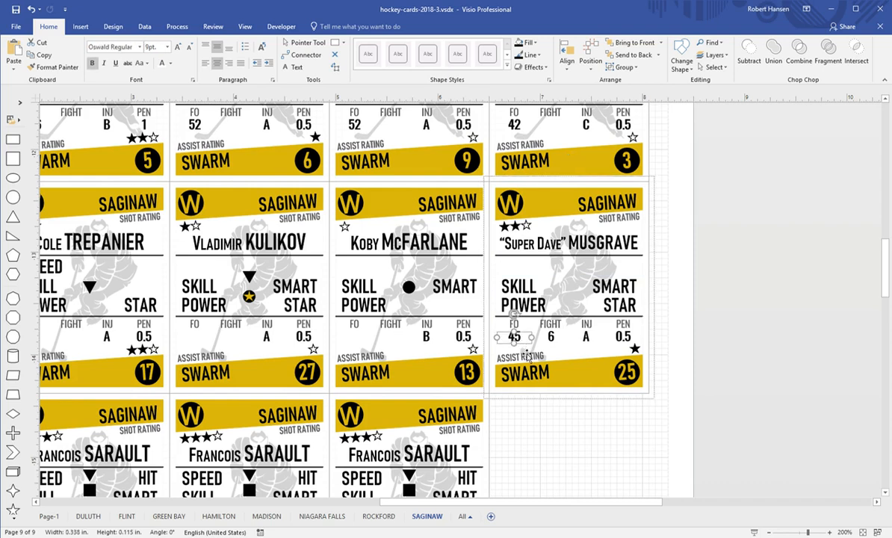
text(53)
click(553, 339)
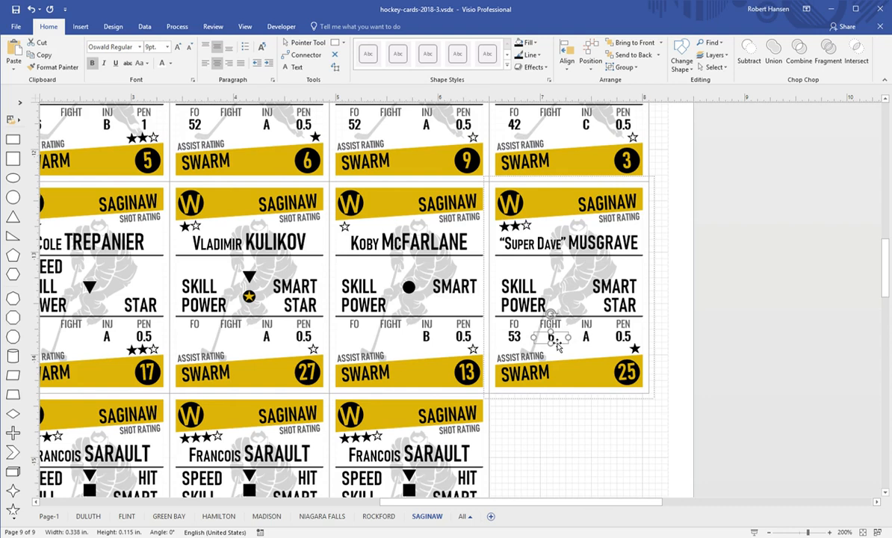
text(3)
click(586, 342)
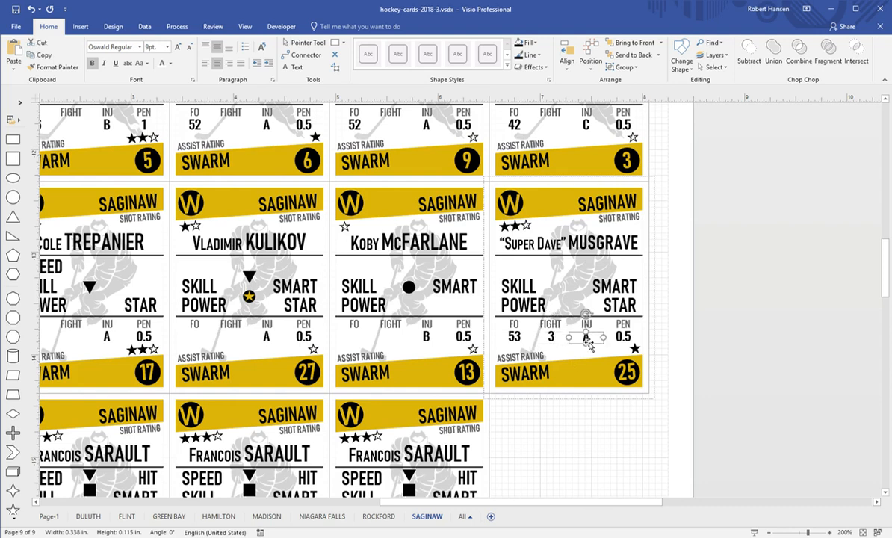
text(C)
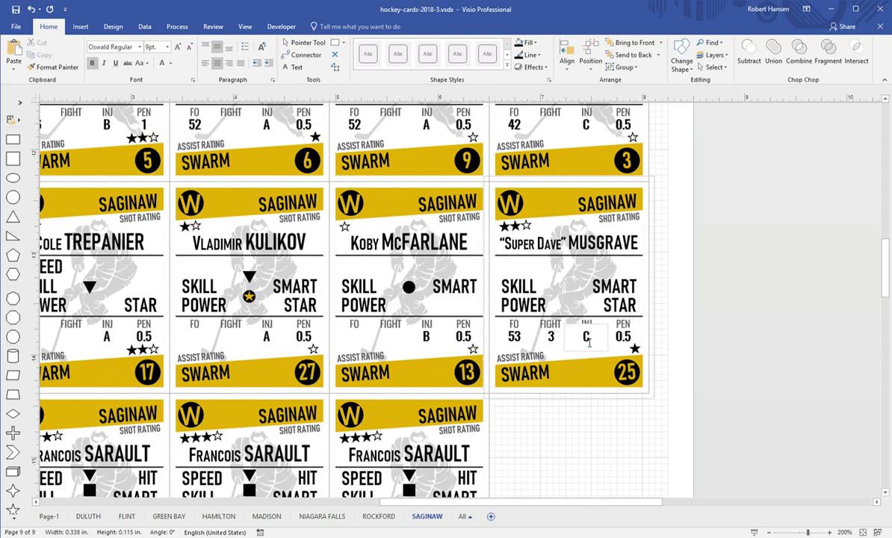
click(610, 417)
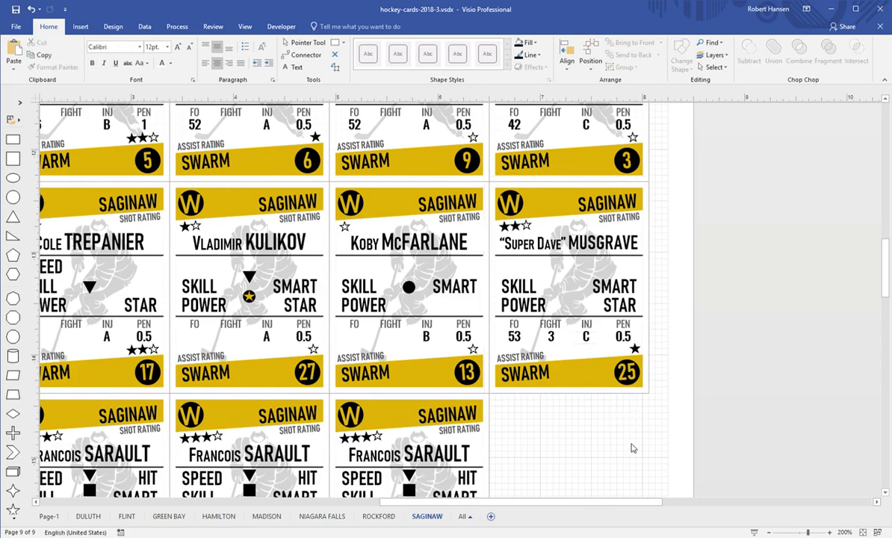
Replace the player's first and last name on the number 11 card with the new player's full name
drag(631, 500, 491, 498)
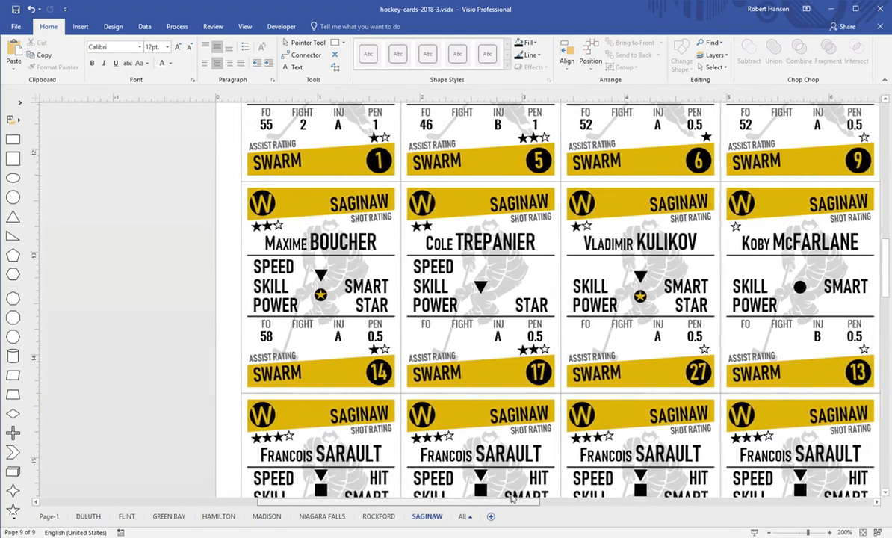
scroll(533, 408, down, 5)
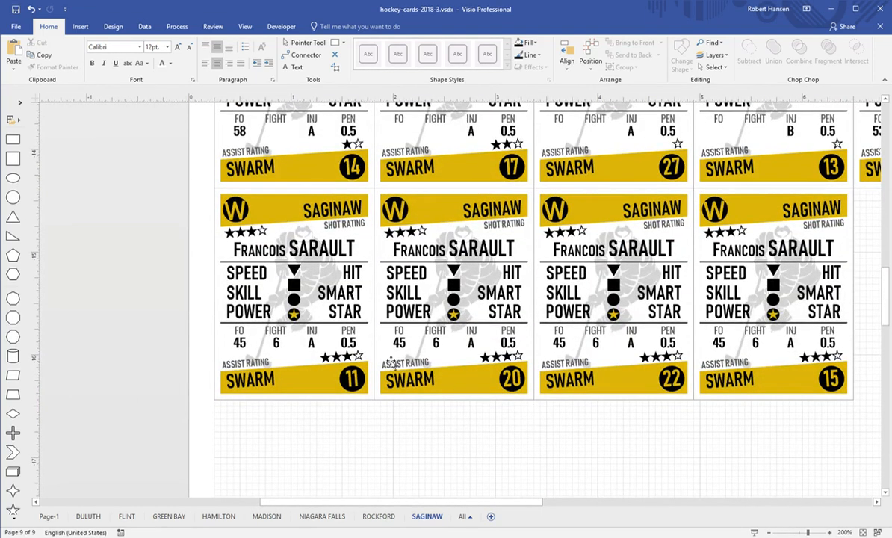
click(273, 262)
double_click(269, 252)
double_click(267, 253)
text(Erik)
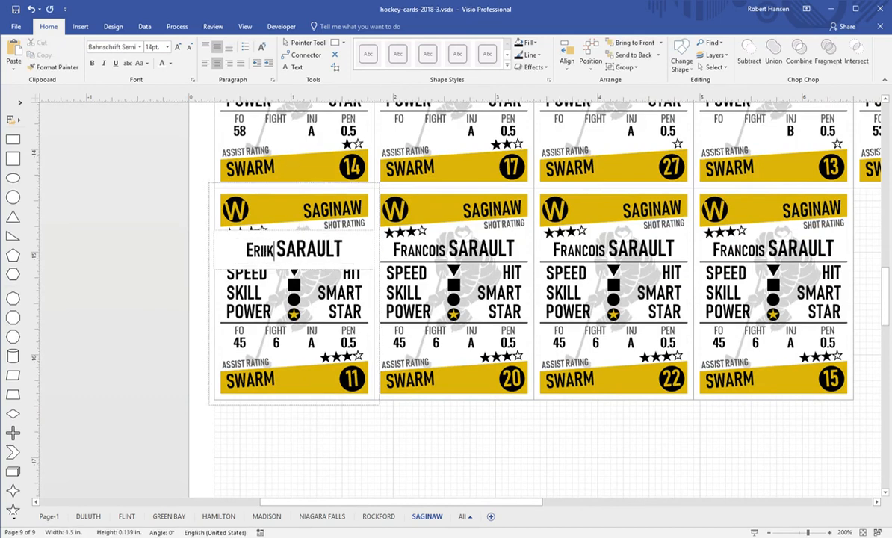
key(BackSpace)
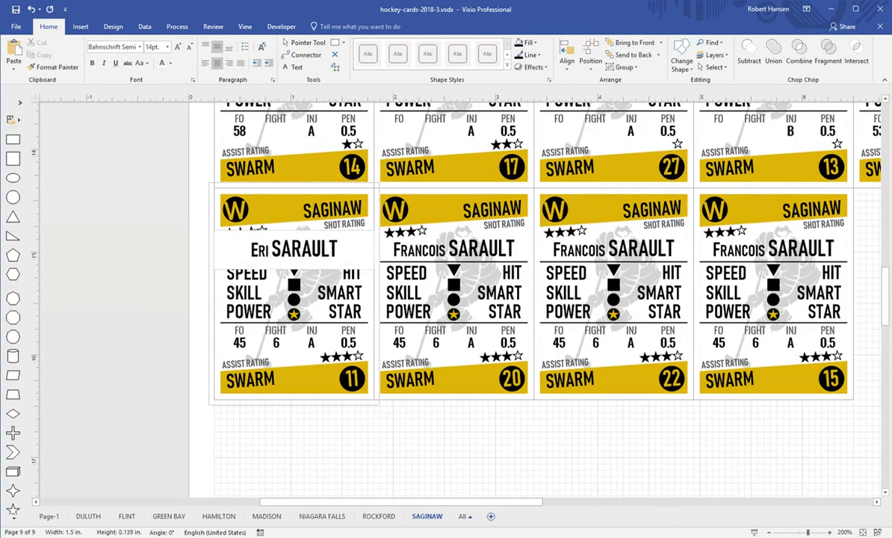
text(k)
double_click(300, 253)
text(MATSON)
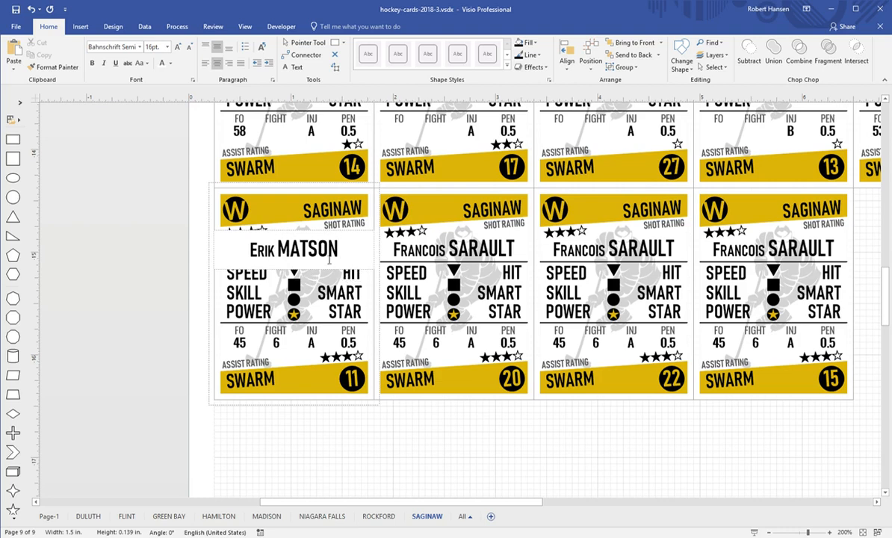
key(Escape)
On the number 11 card, reduce the shot rating to one open star and the assist rating to one filled and one open star
double_click(245, 231)
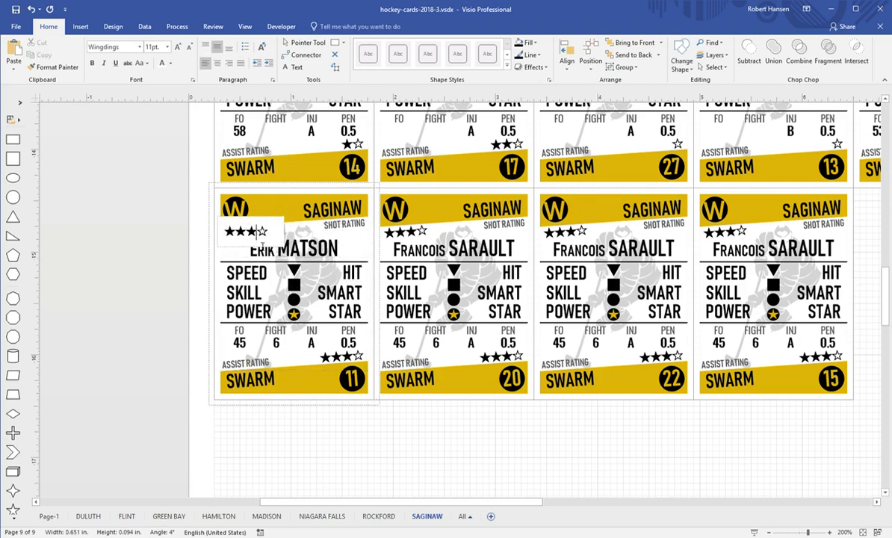
key(BackSpace)
key(BackSpace)
key(BackSpace)
double_click(345, 358)
click(344, 358)
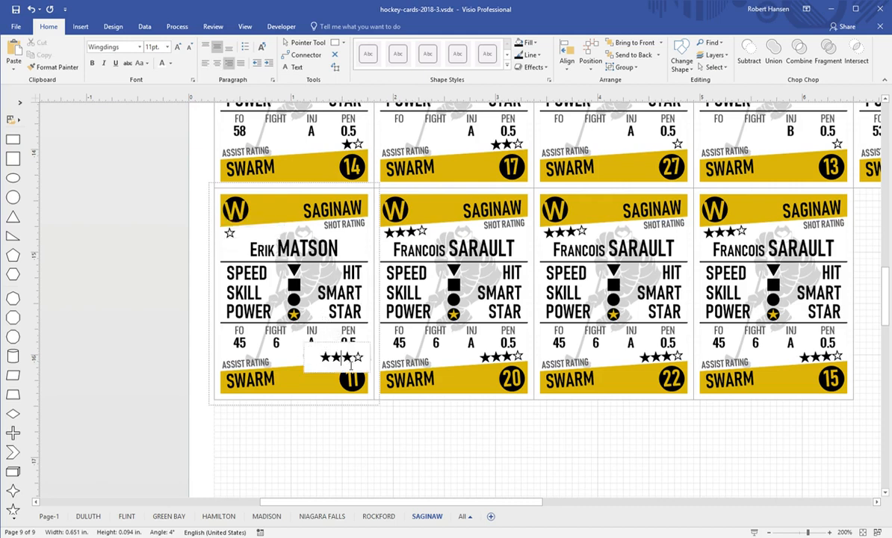
key(BackSpace)
key(BackSpace)
Delete the HIT, SMART and STAR labels, the four centre symbols, and the FO and FIGHT values from the number 11 card
click(329, 256)
click(348, 298)
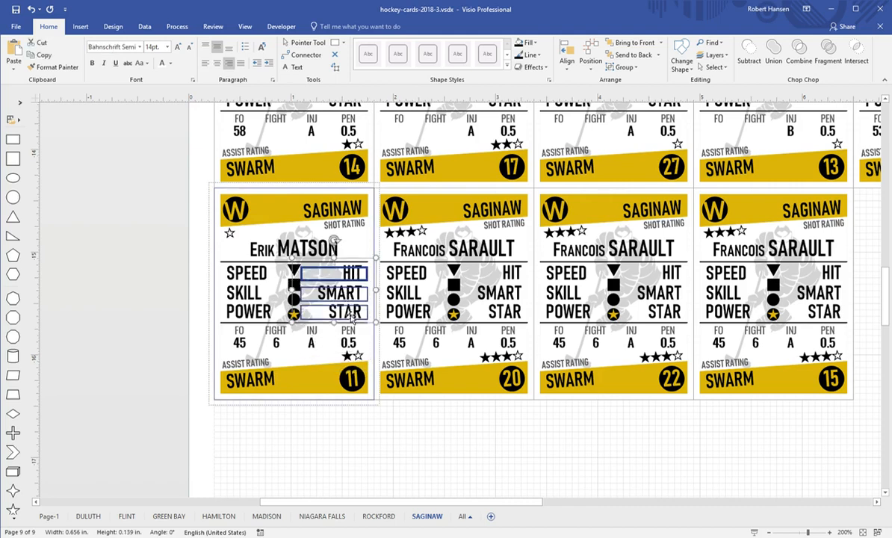
shift+click(296, 312)
shift+click(295, 299)
shift+click(295, 286)
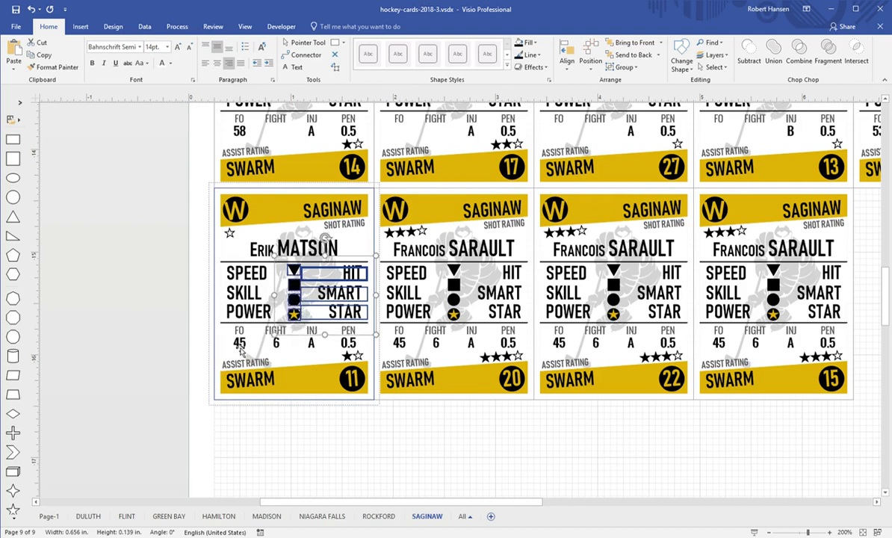
shift+click(240, 346)
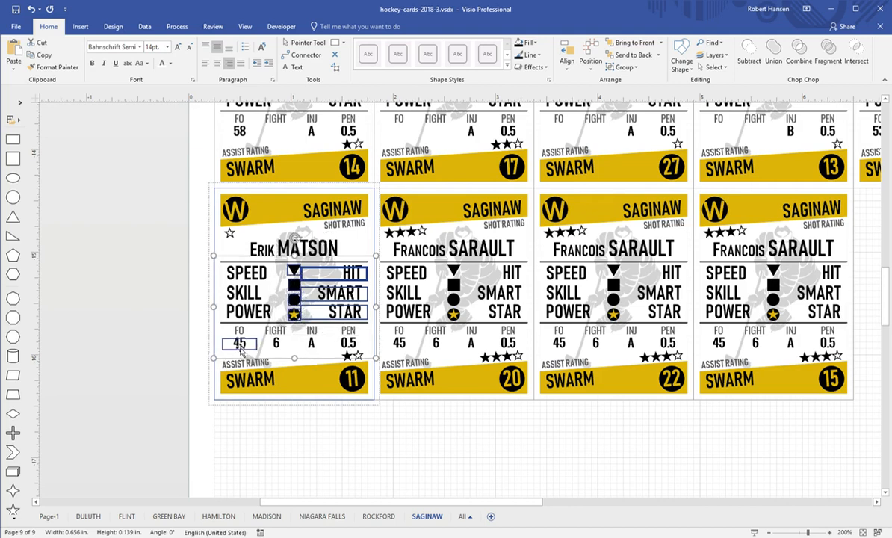
shift+click(277, 344)
key(Delete)
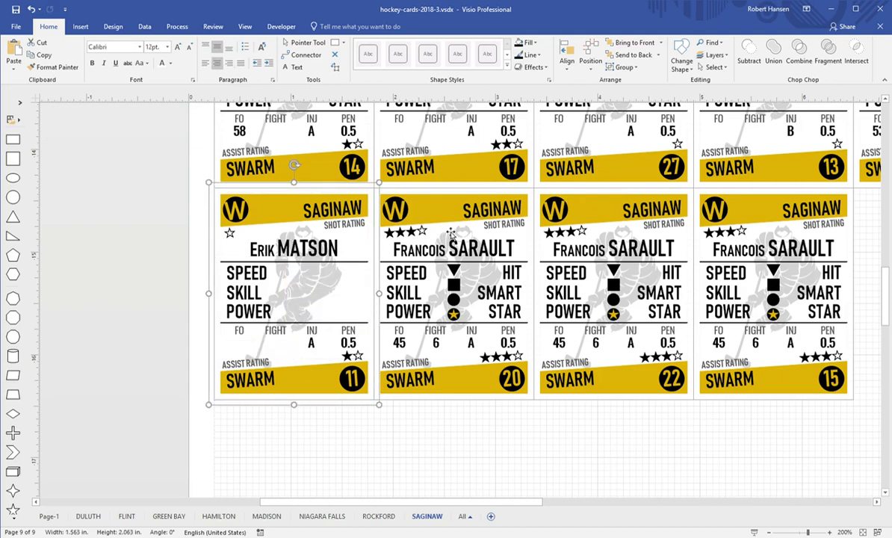
Replace the player's first and last name on the number 20 card with the new player's full name
click(432, 257)
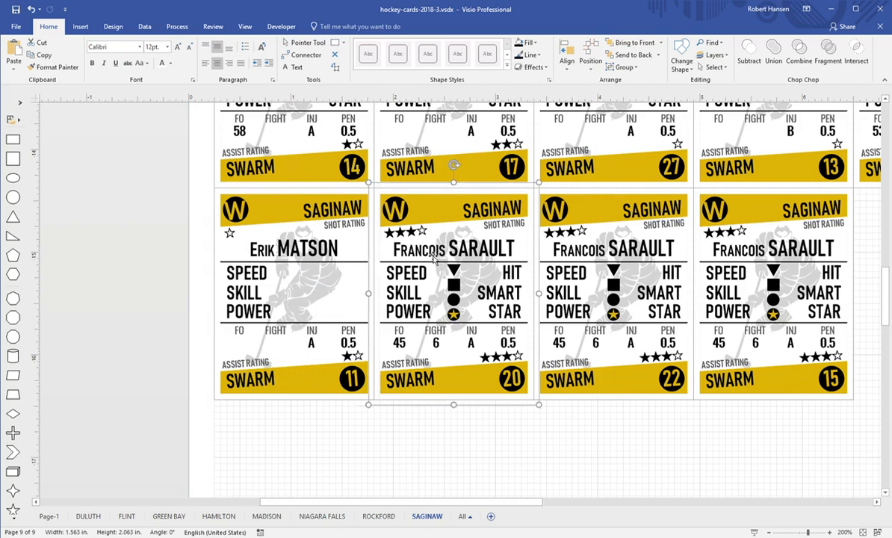
click(431, 257)
double_click(429, 256)
text(Scout)
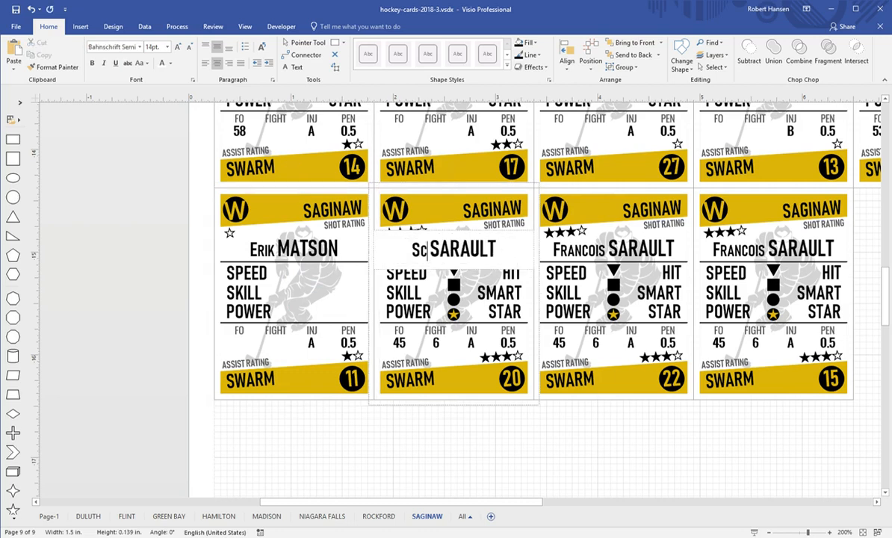
double_click(458, 251)
text(ARV)
key(BackSpace)
text(CHER)
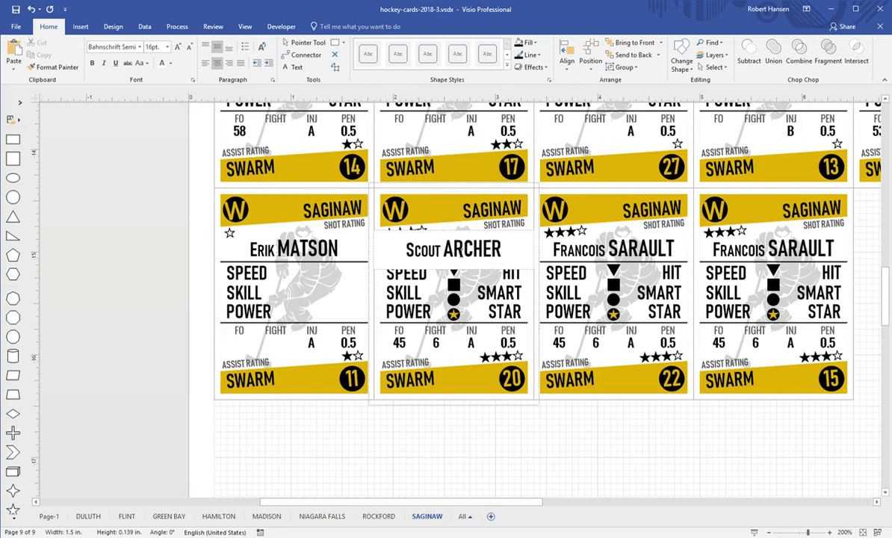
click(472, 419)
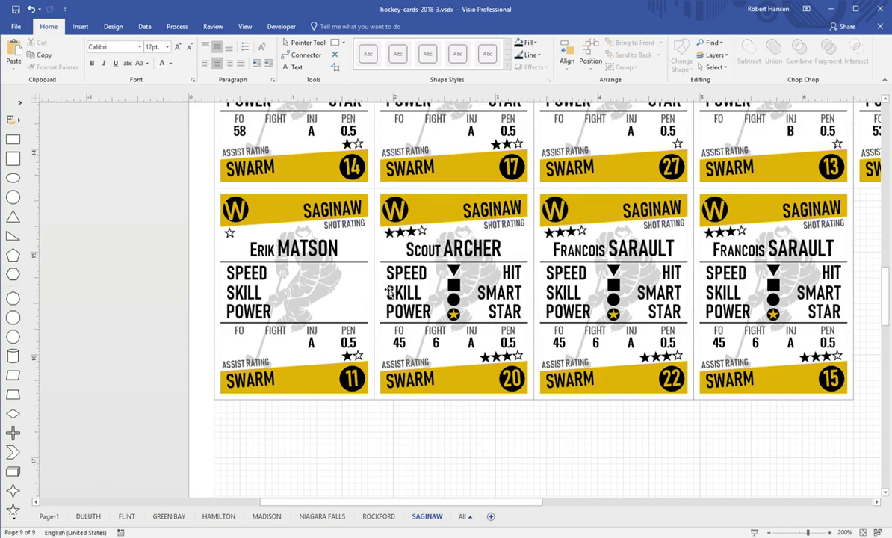
Reduce the shot rating on the number 20 card to a single open star
click(401, 229)
click(403, 230)
key(BackSpace)
key(BackSpace)
key(BackSpace)
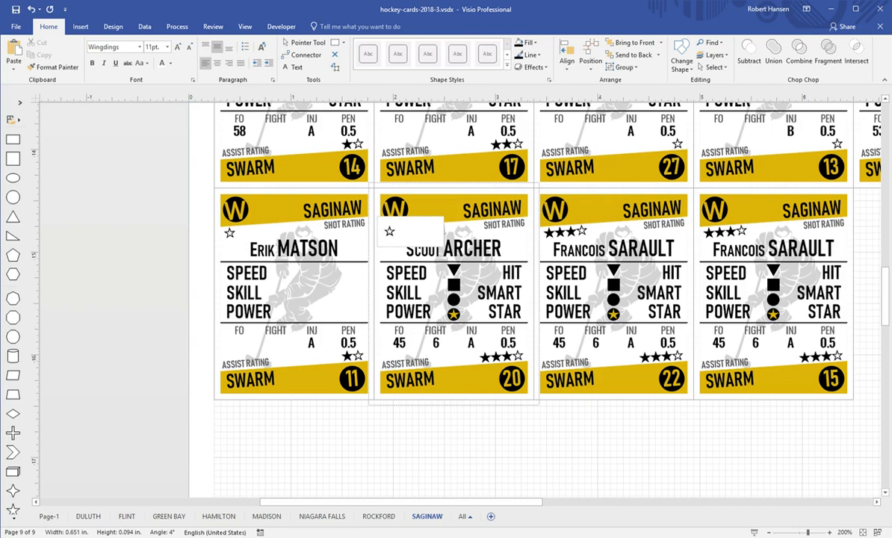
key(Escape)
Reduce the assist rating on the number 20 card to one filled star and one open star
double_click(502, 361)
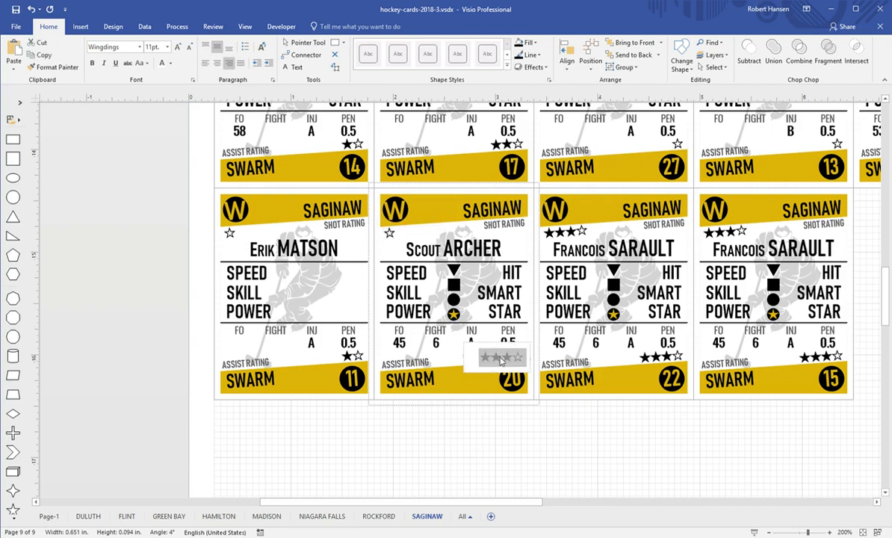
click(502, 360)
key(BackSpace)
key(BackSpace)
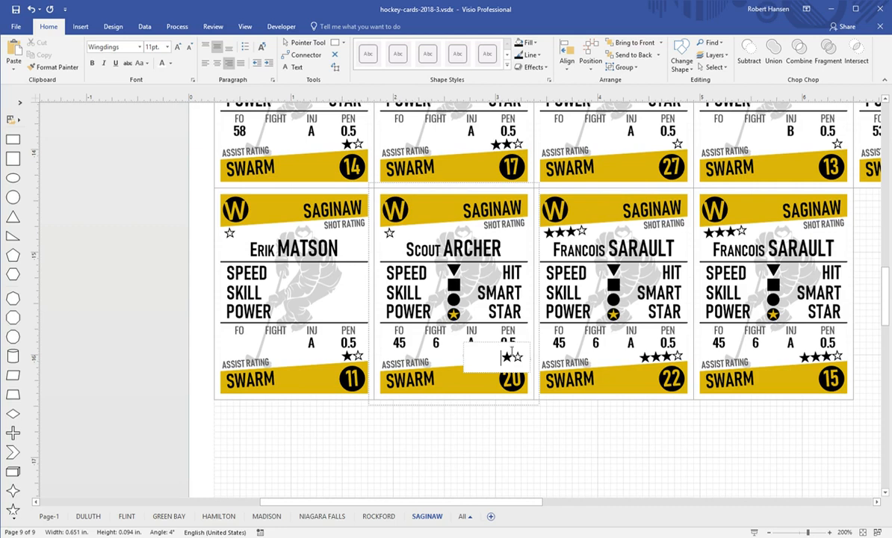
click(463, 396)
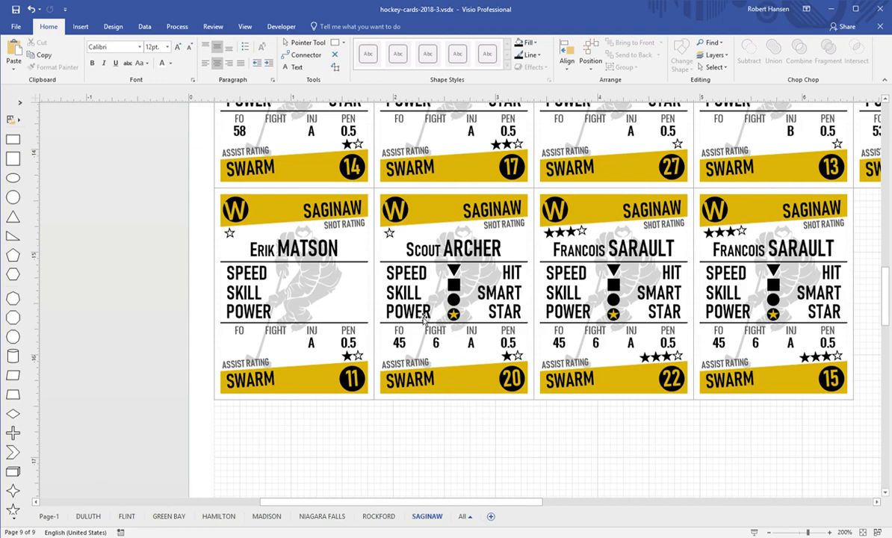
Delete the POWER, HIT and STAR labels, the four centre symbols, and the FO and FIGHT values from the number 20 card
click(391, 294)
click(409, 316)
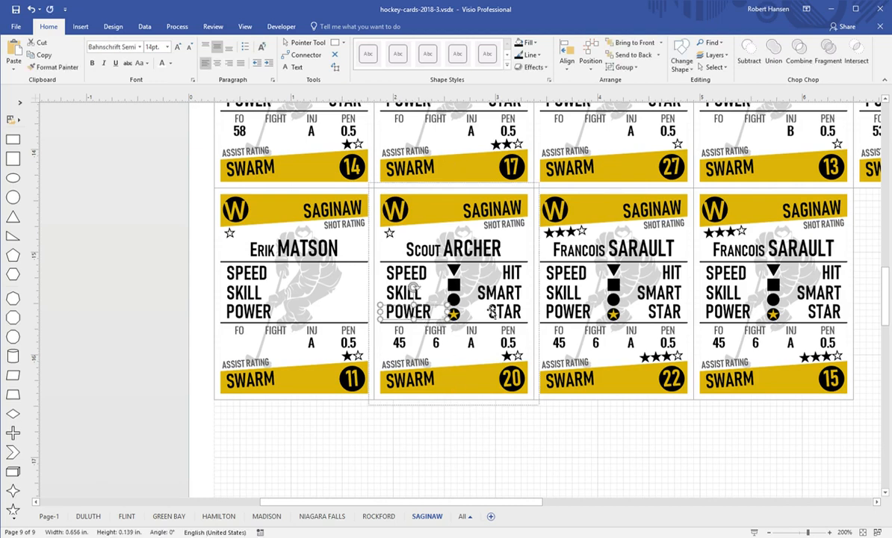
shift+click(474, 308)
shift+click(455, 271)
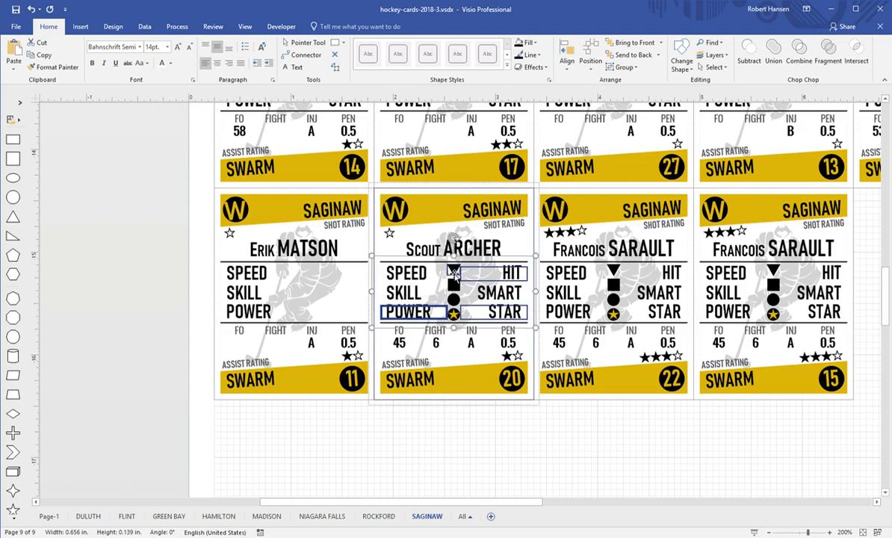
shift+click(455, 286)
shift+click(456, 302)
shift+click(457, 316)
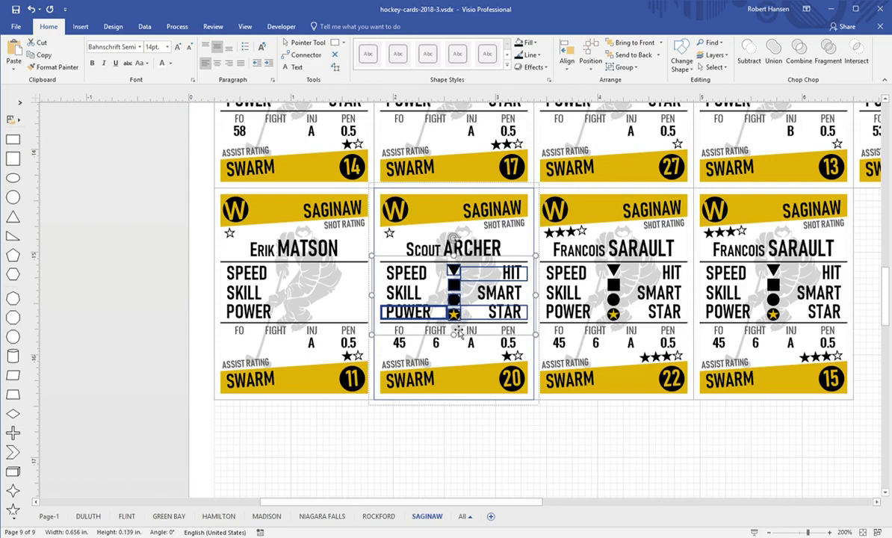
shift+click(396, 342)
shift+click(439, 344)
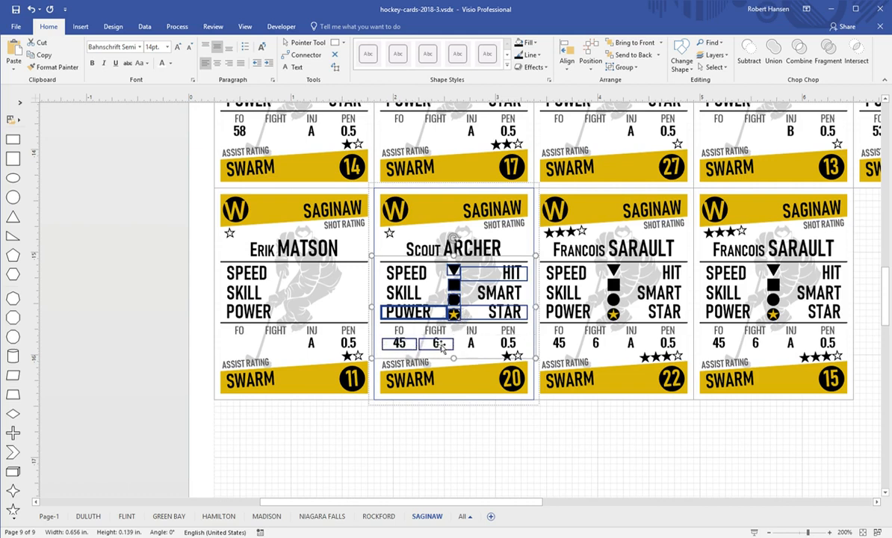
key(Delete)
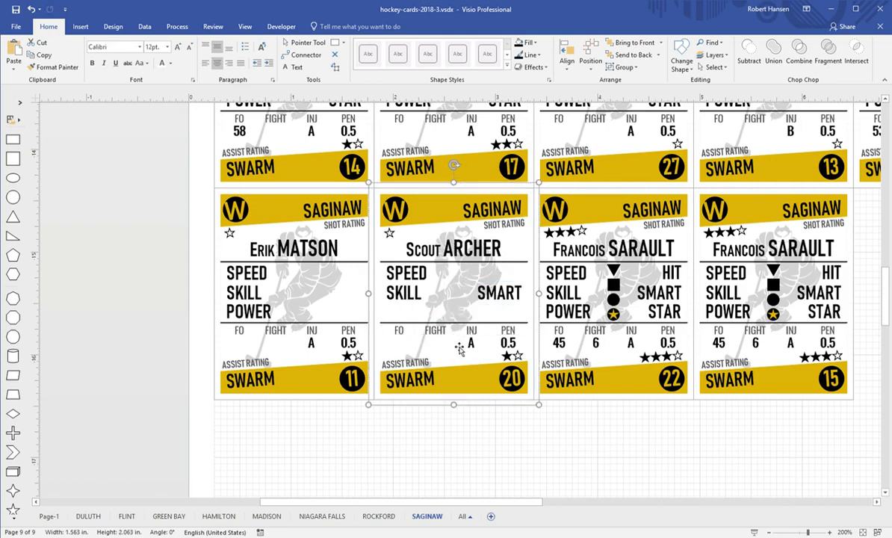
Set the INJ value on the number 20 card to B
click(470, 344)
text(B)
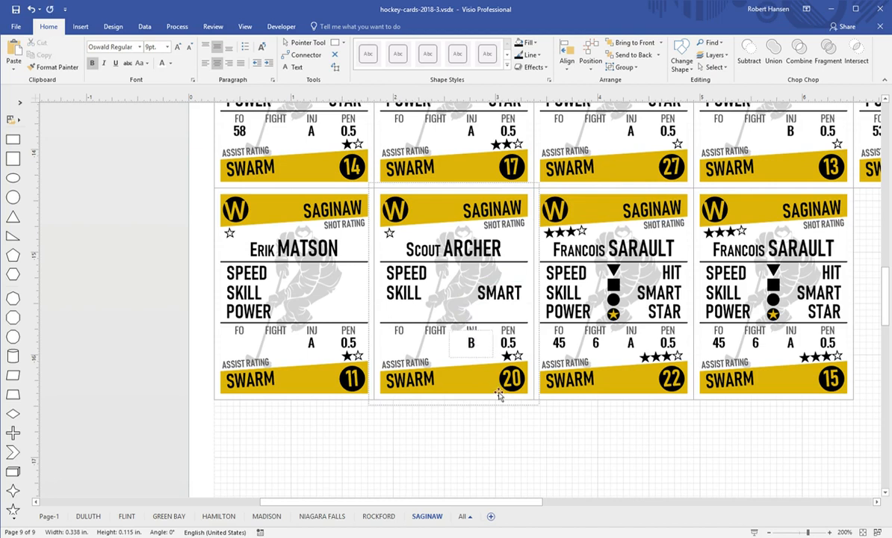
click(494, 413)
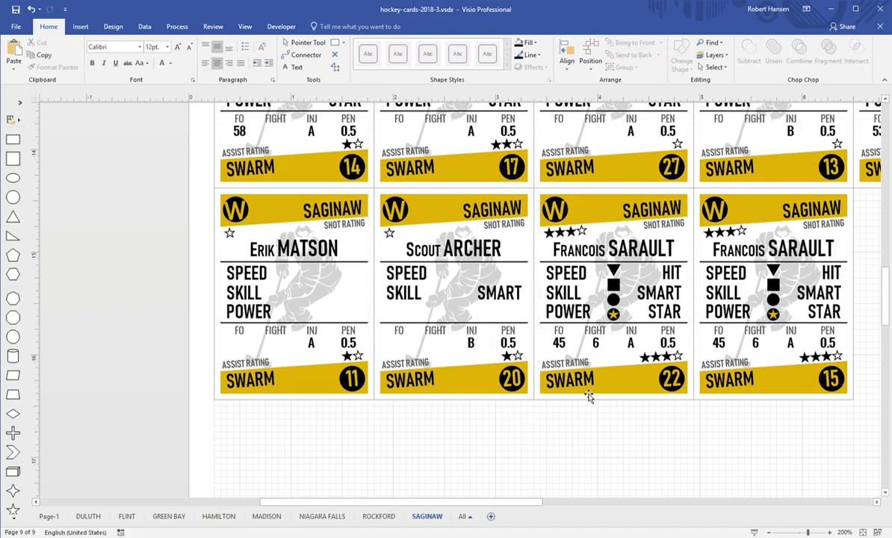
Replace the first and last name on the number 22 card with the new player's full name
double_click(599, 251)
double_click(599, 255)
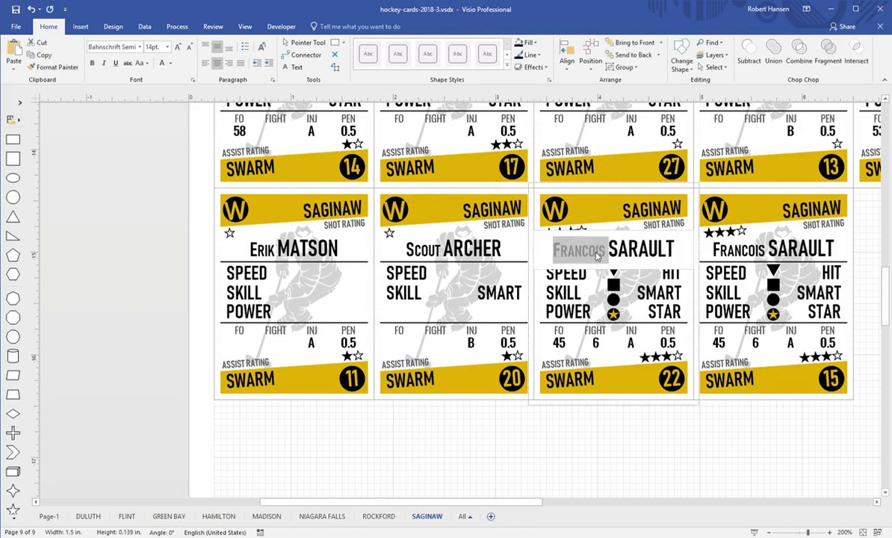
text(Henri)
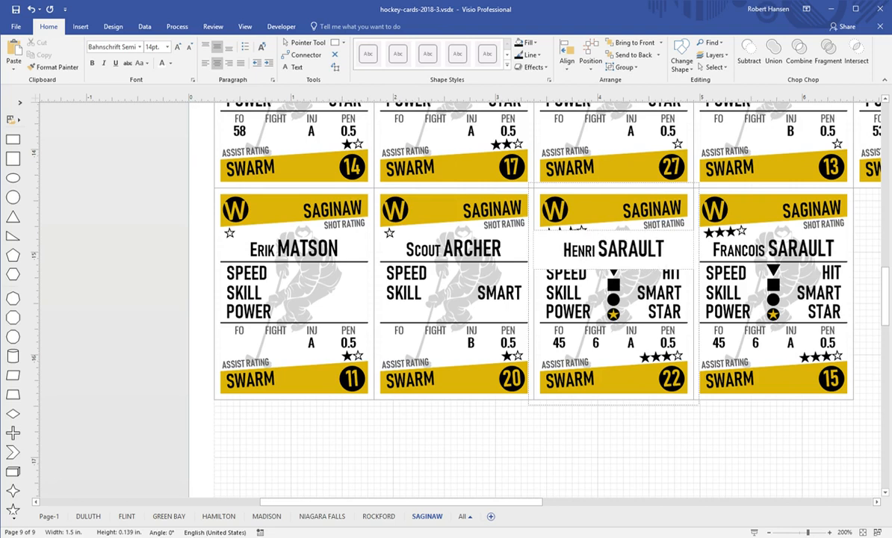
text(k)
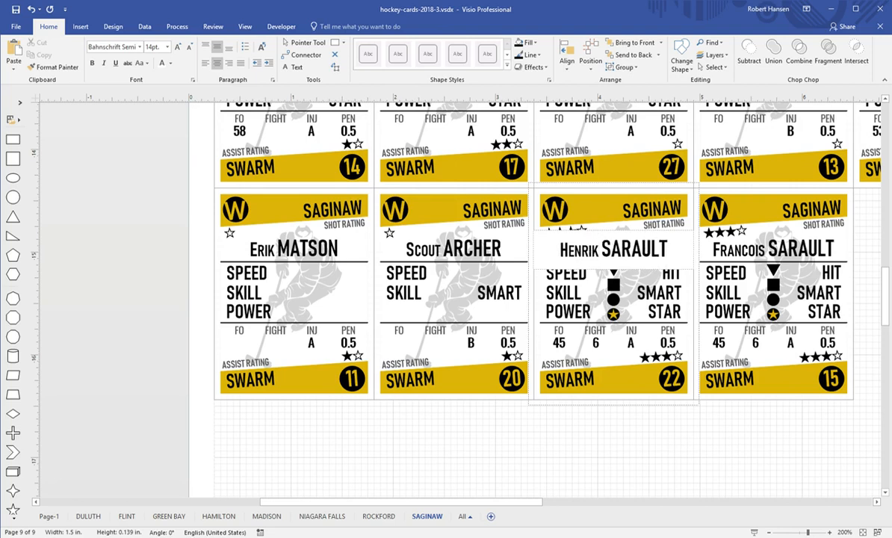
double_click(633, 251)
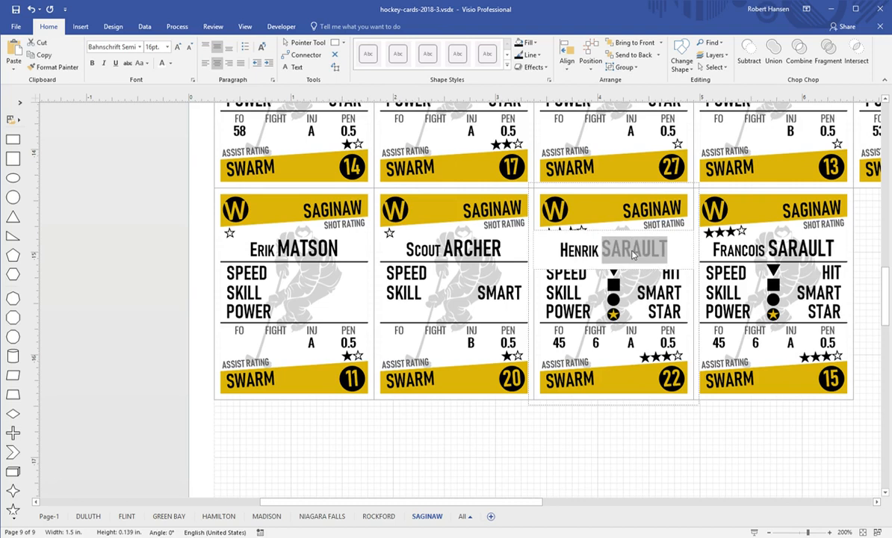
text(BER)
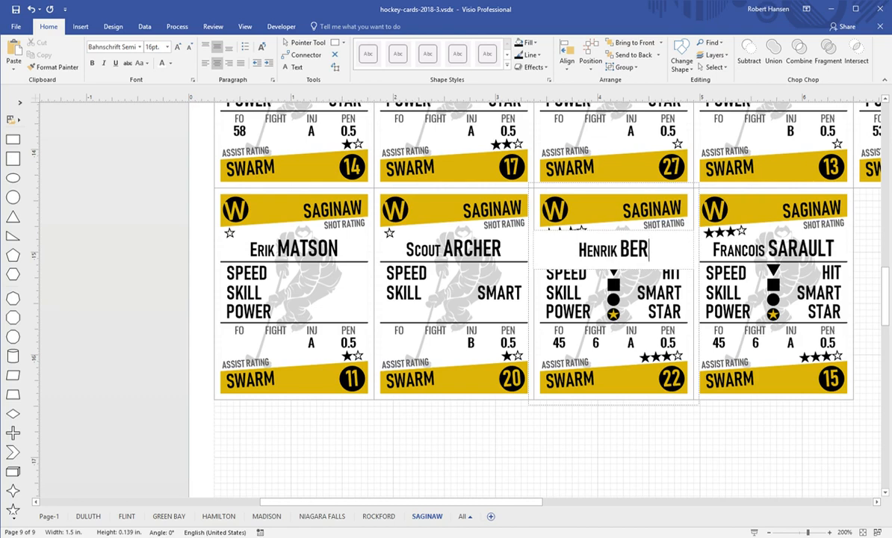
text(GLUND)
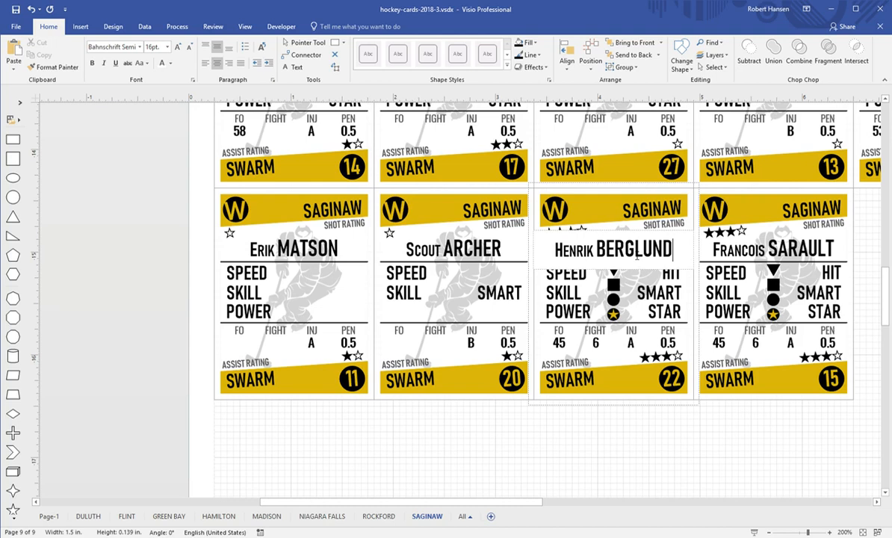
click(573, 298)
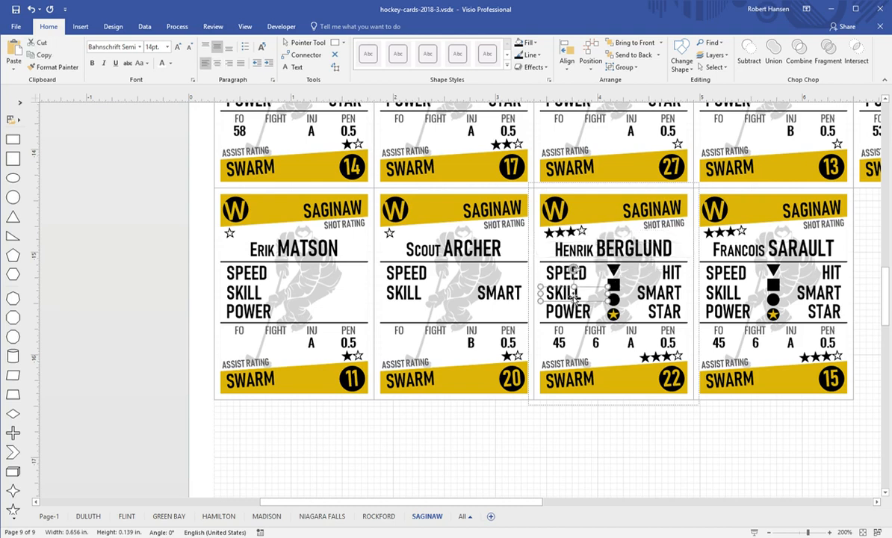
shift+click(671, 272)
shift+click(659, 292)
shift+click(667, 313)
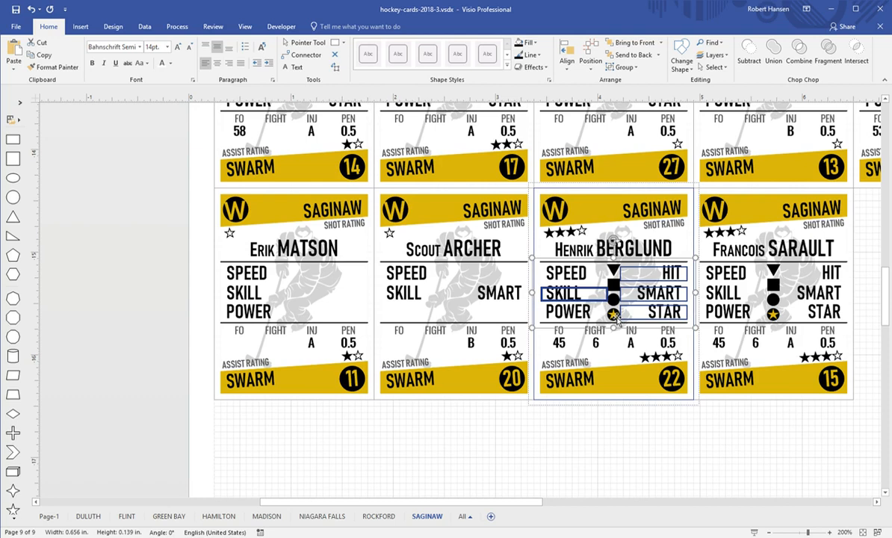
Delete every skill label except SKILL, the four centre symbols, and the FO and FIGHT values from the number 22 card
click(540, 266)
shift+click(538, 302)
shift+click(663, 314)
shift+click(656, 296)
shift+click(660, 277)
shift+click(616, 272)
shift+click(616, 286)
shift+click(615, 302)
shift+click(616, 318)
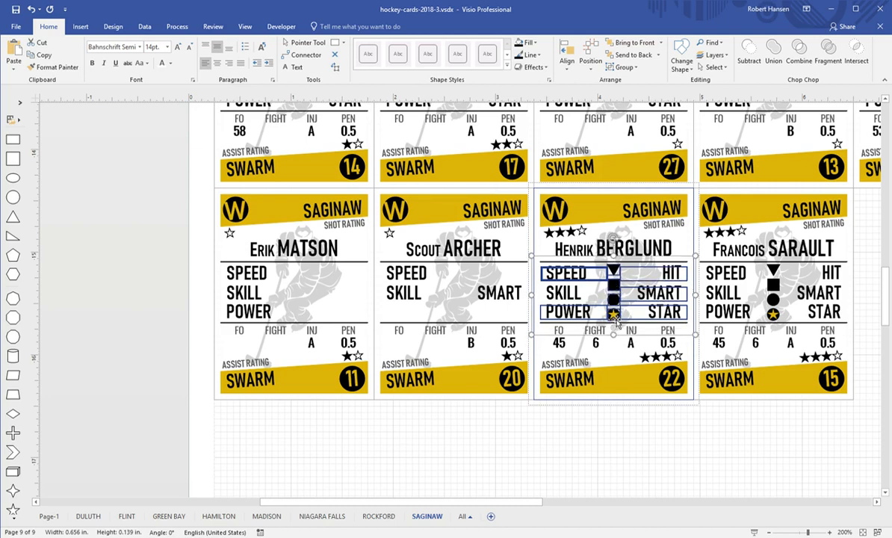
shift+click(561, 345)
shift+click(597, 345)
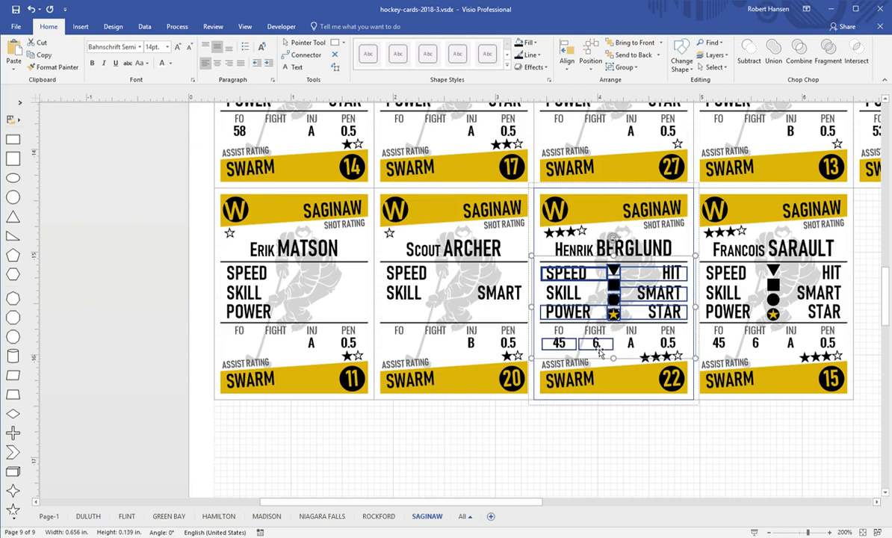
key(Delete)
Set the INJ value on the number 22 card to B and reduce its shot rating to a single open star
click(630, 344)
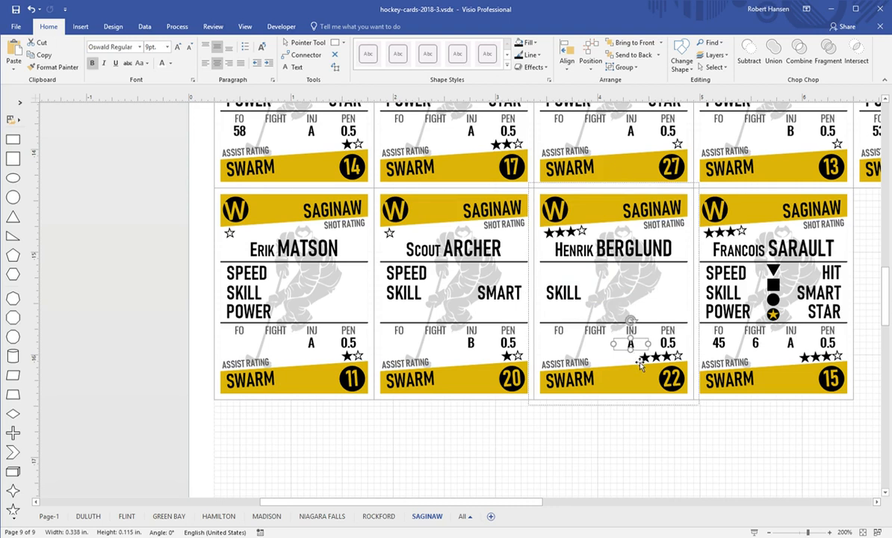
text(B)
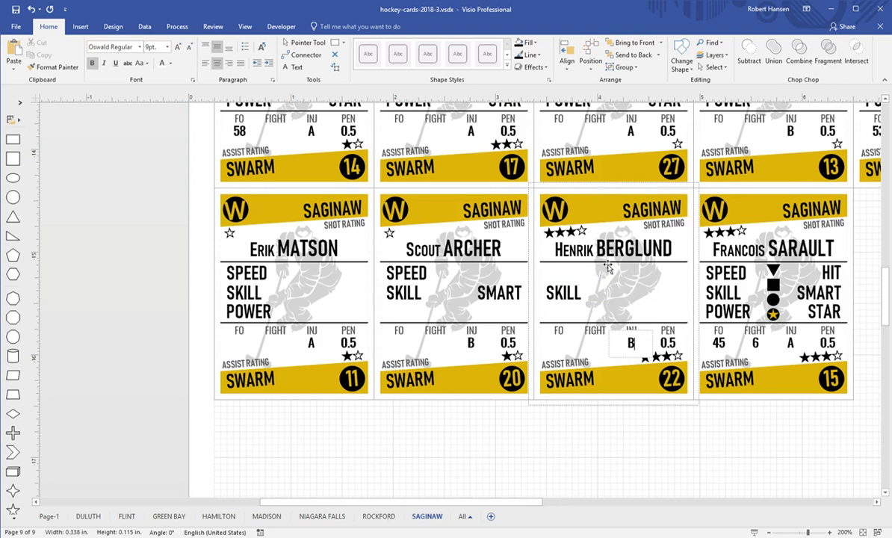
click(549, 230)
click(582, 240)
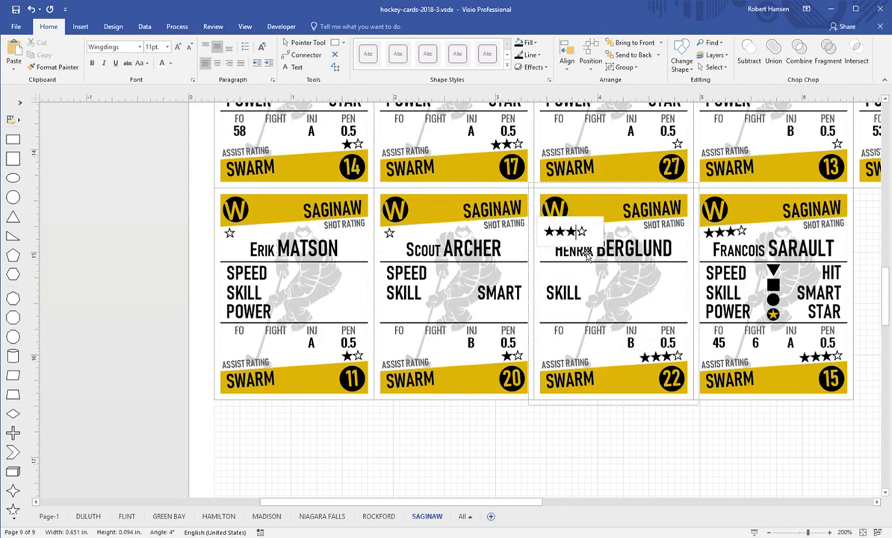
key(BackSpace)
key(BackSpace)
key(BackSpace)
Remove all the assist rating stars from the number 22 card
click(678, 360)
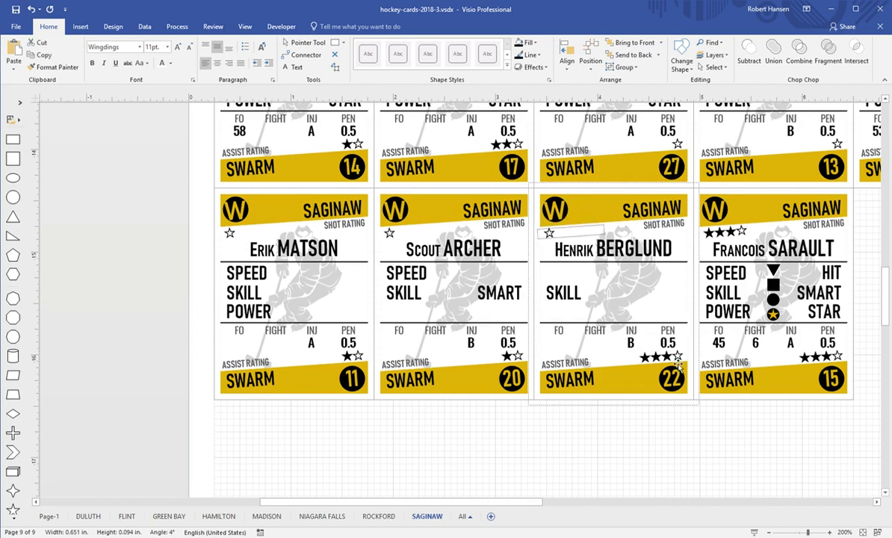
double_click(678, 363)
key(BackSpace)
key(BackSpace)
key(BackSpace)
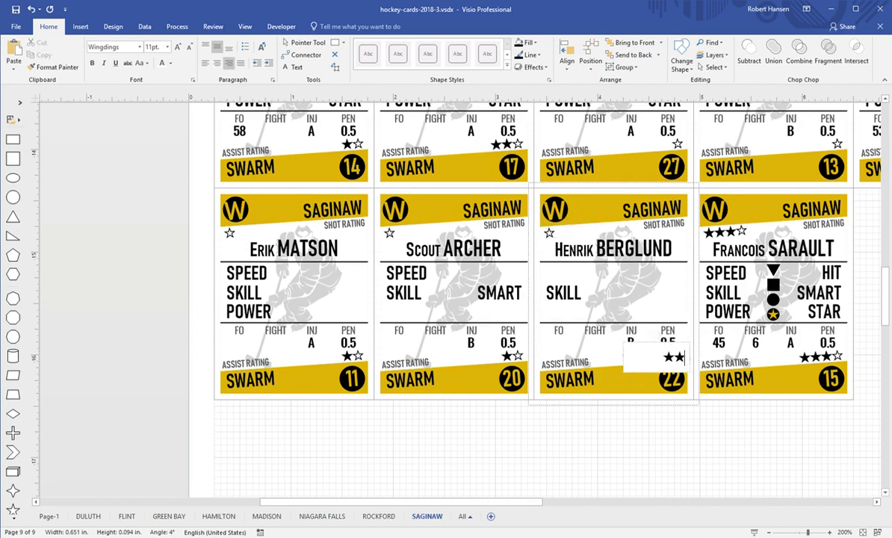
key(Escape)
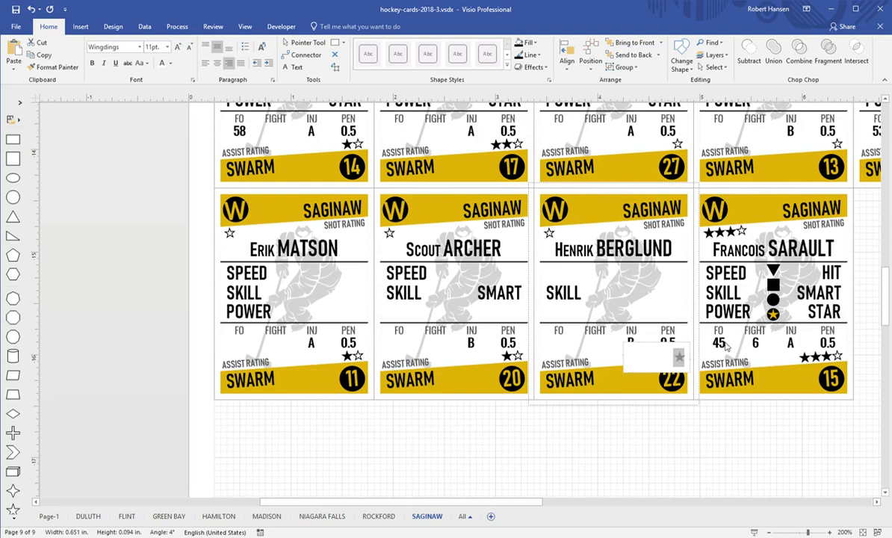
key(Delete)
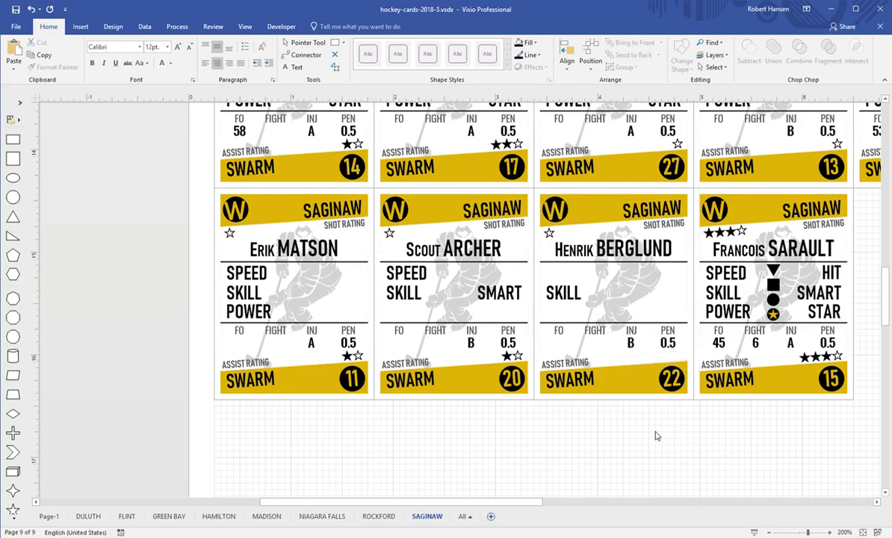
Replace the first and last name on the number 15 card with the new player's full name
drag(544, 502, 582, 502)
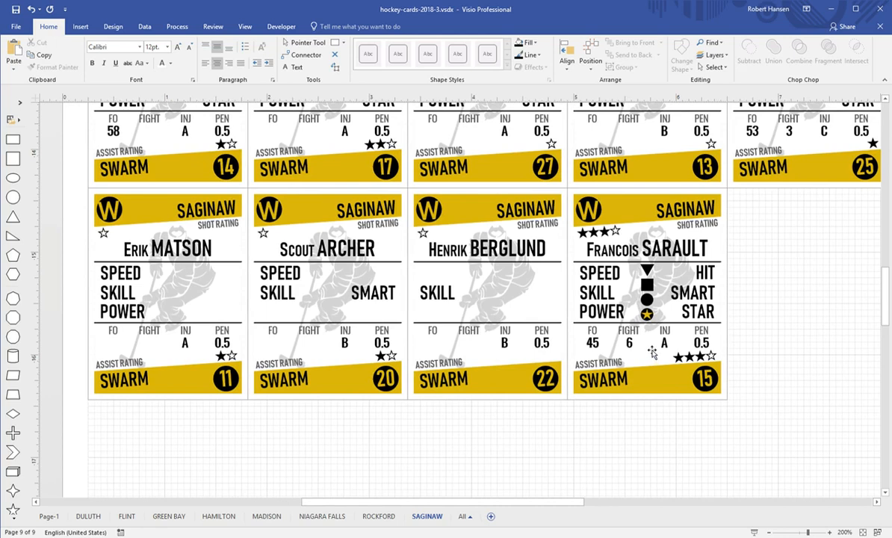
click(660, 252)
double_click(660, 252)
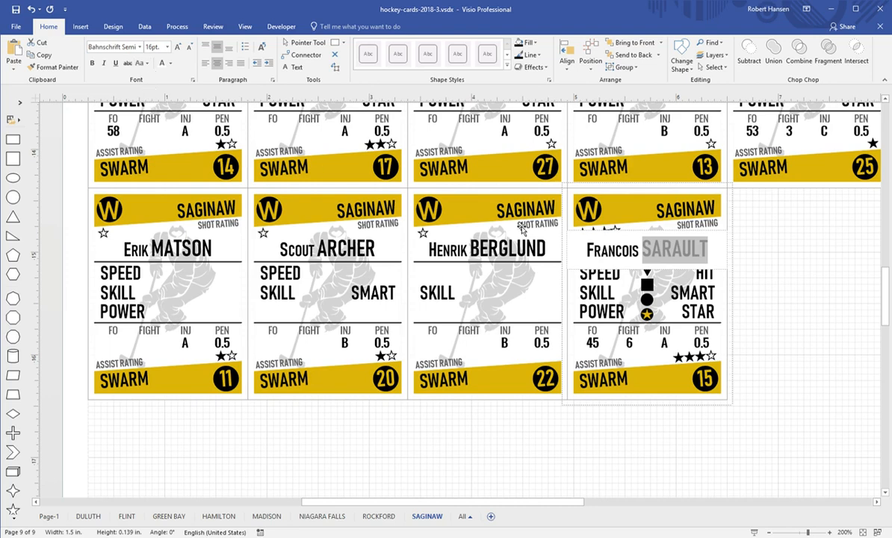
double_click(602, 251)
text(Tyler)
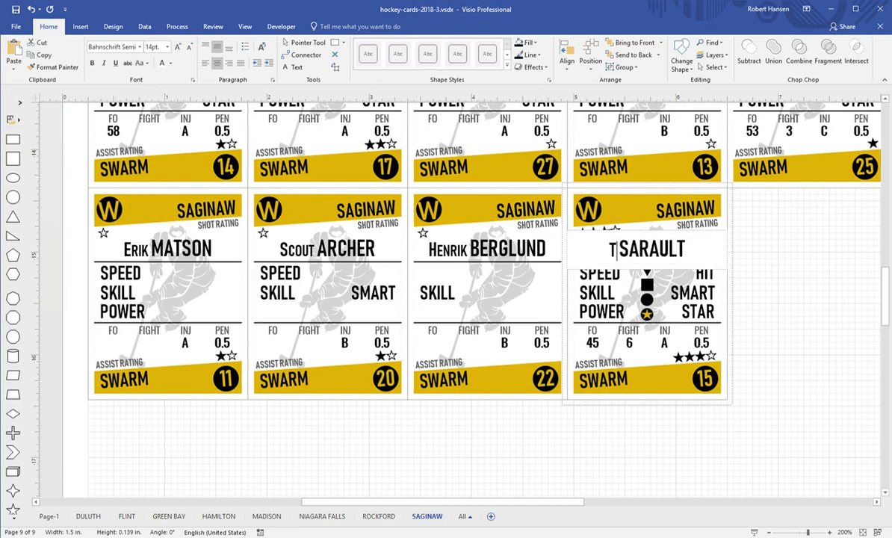
double_click(652, 251)
text(Mac)
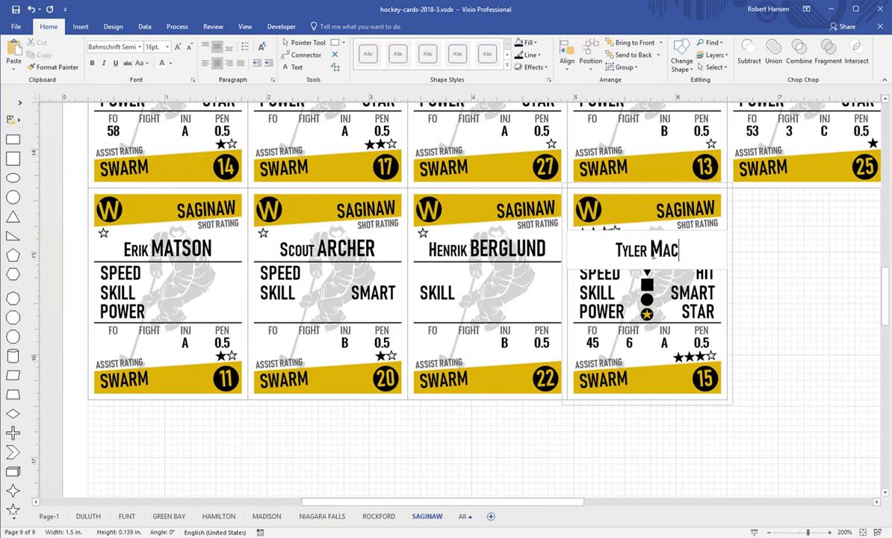
text(LEAN)
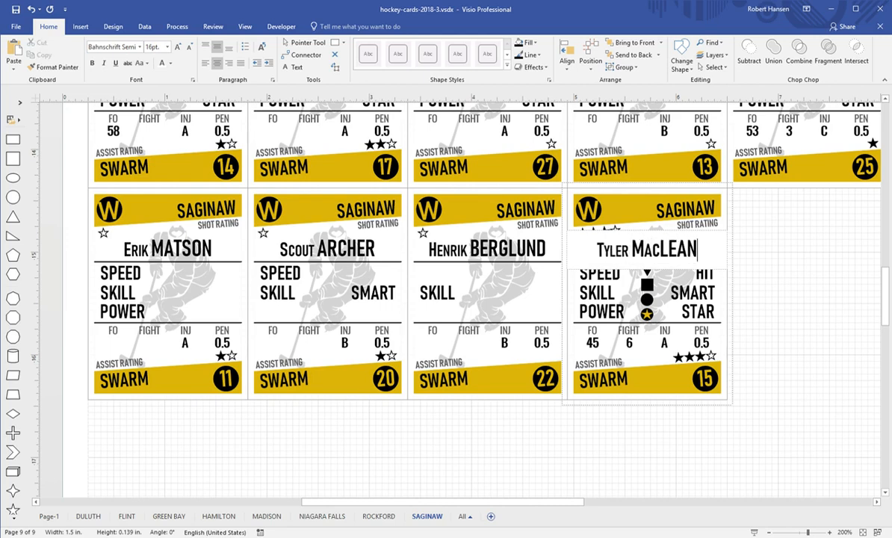
Delete the SKILL, HIT, SMART and STAR labels, the four centre symbols, and the FO and FIGHT values from the number 15 card
click(609, 292)
shift+click(649, 270)
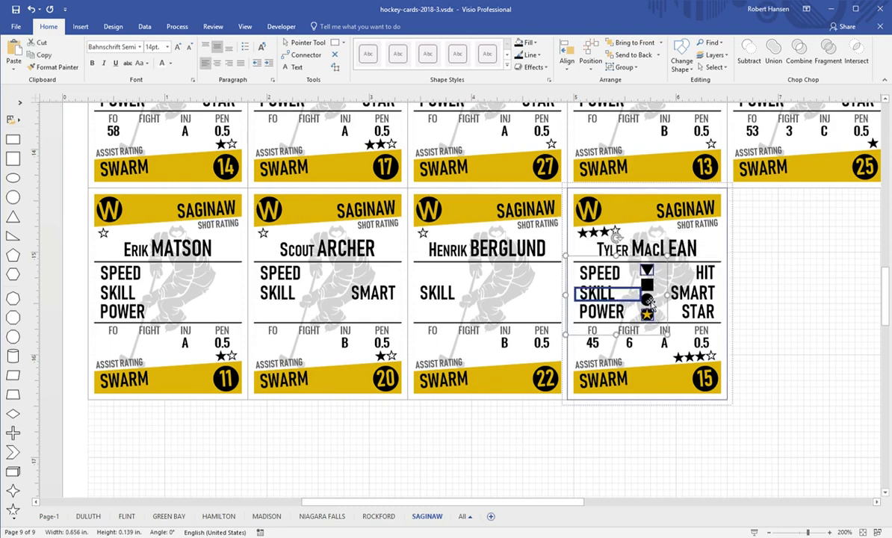
shift+click(672, 273)
shift+click(706, 294)
shift+click(700, 312)
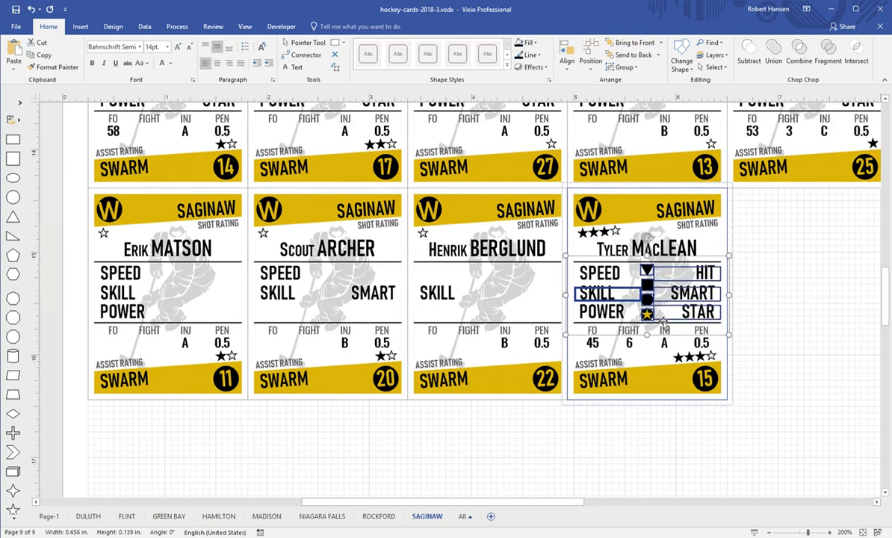
shift+click(593, 345)
shift+click(630, 345)
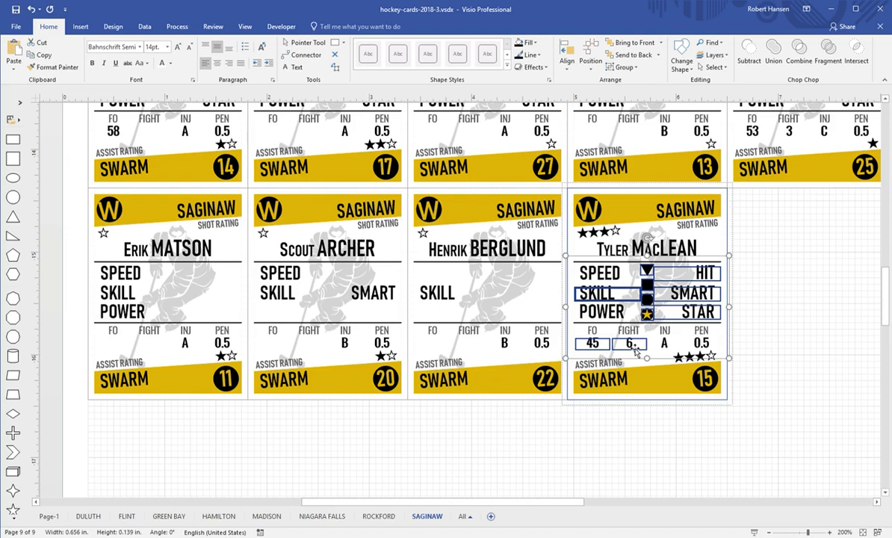
key(Delete)
Set the INJ value on the number 15 card to E
click(665, 344)
text(E)
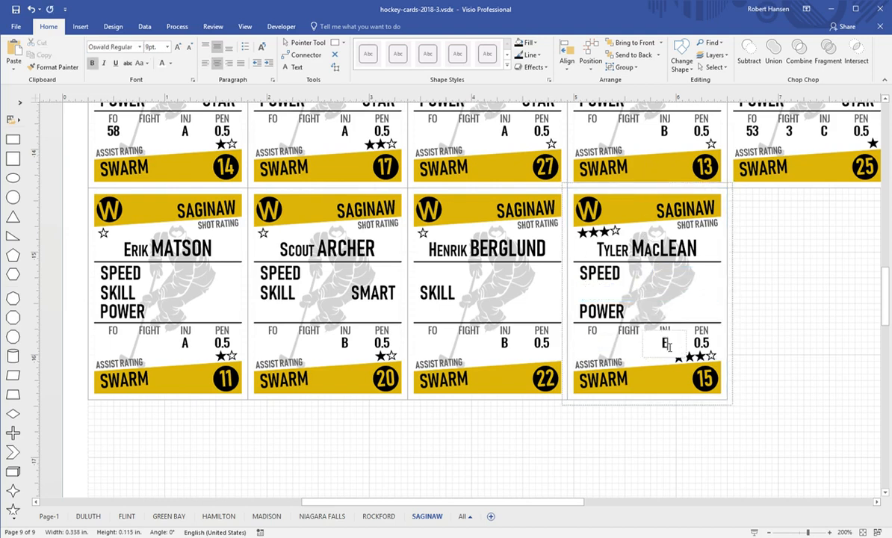
click(752, 295)
Reduce the shot rating on the number 15 card to a single open star
click(601, 232)
click(607, 232)
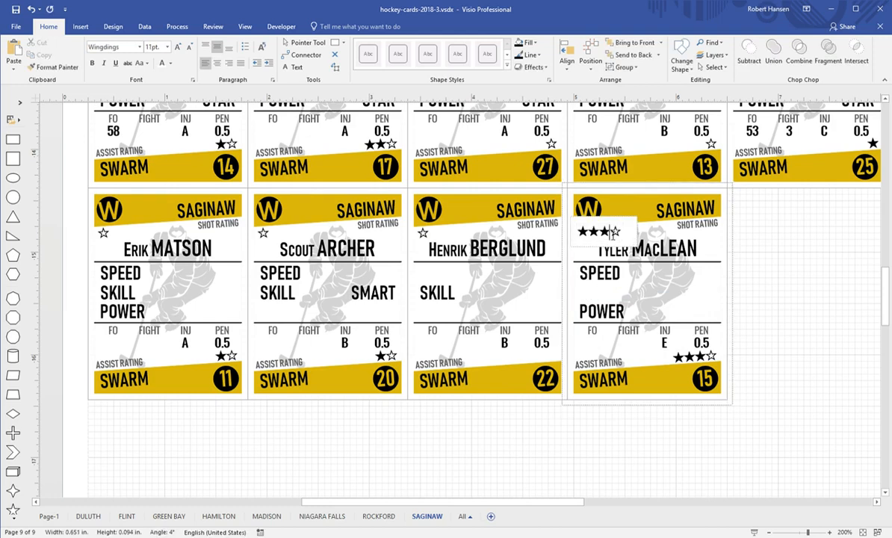
key(BackSpace)
key(BackSpace)
key(BackSpace)
Copy the scissors symbol from the shot rating of the Saginaw D template card on Page-1
click(49, 516)
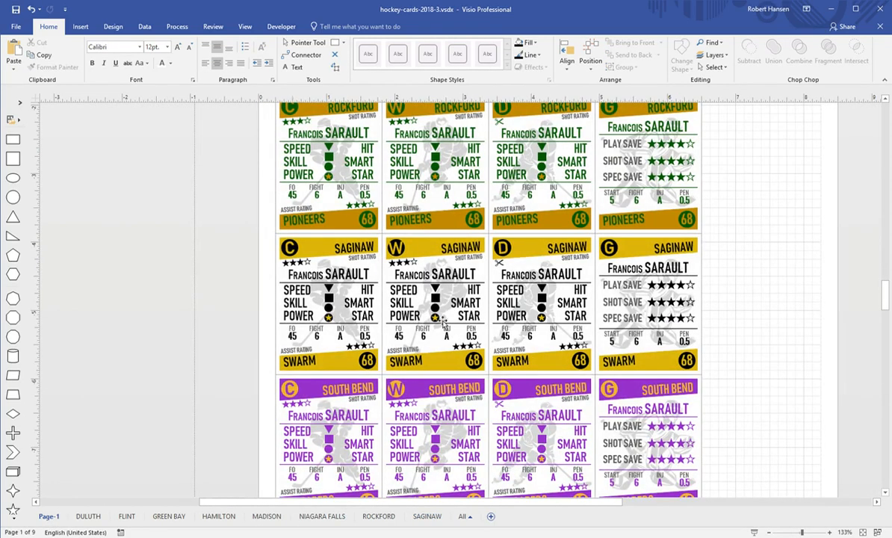
click(499, 265)
click(498, 265)
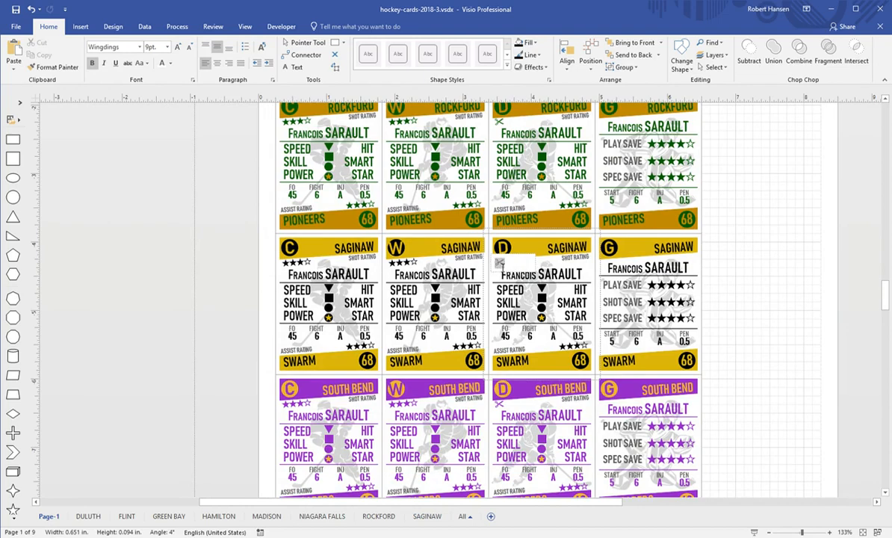
click(429, 519)
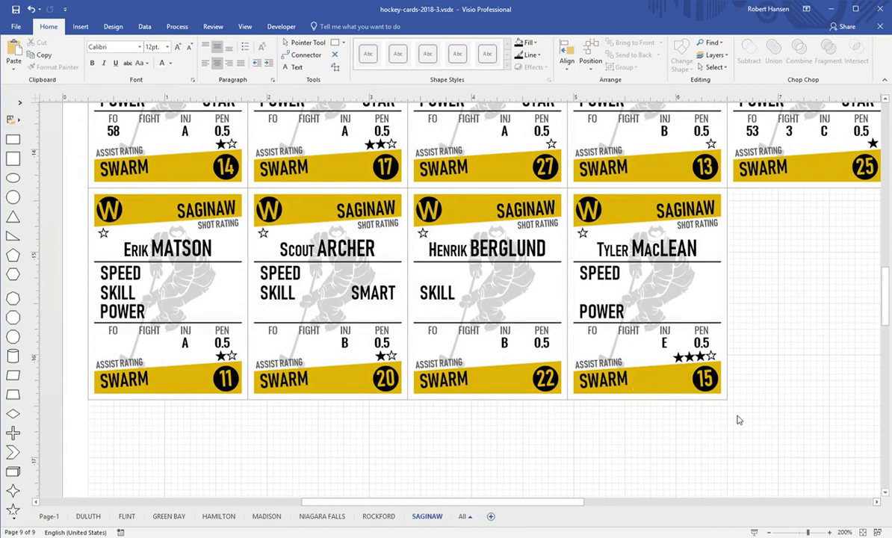
Replace the assist rating stars on the number 15 card with the copied scissors symbol
click(689, 361)
click(687, 358)
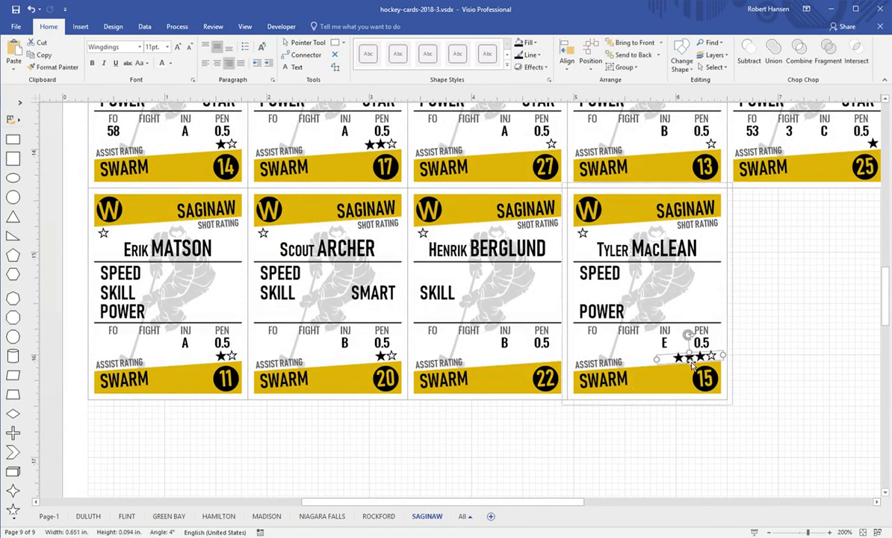
text(✂)
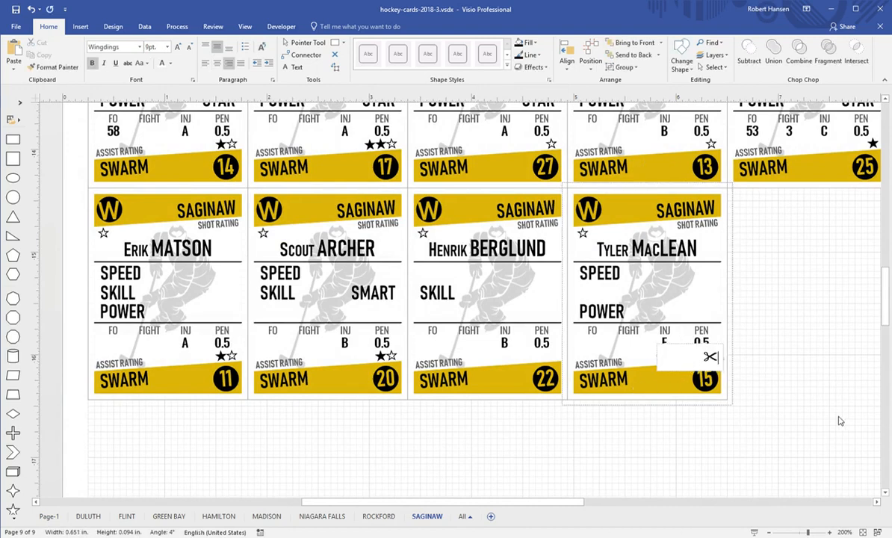
key(alt+Tab)
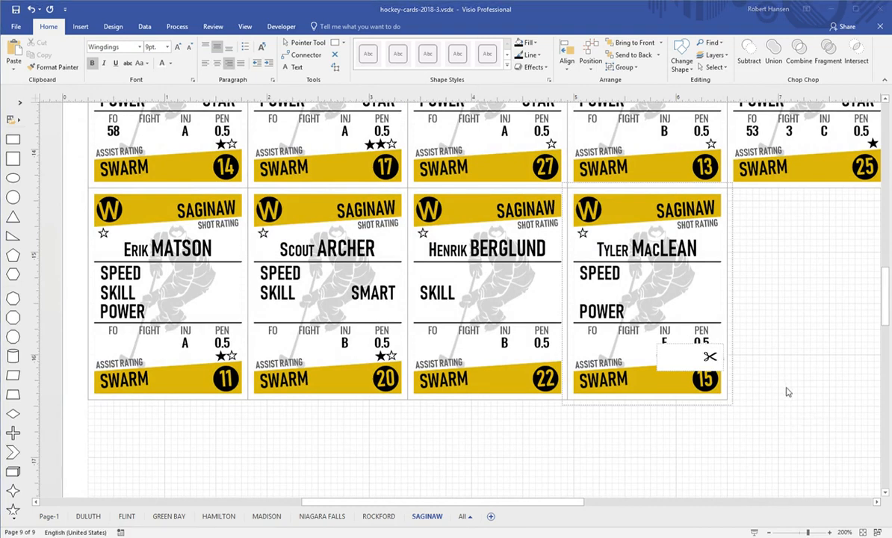
key(alt+Tab)
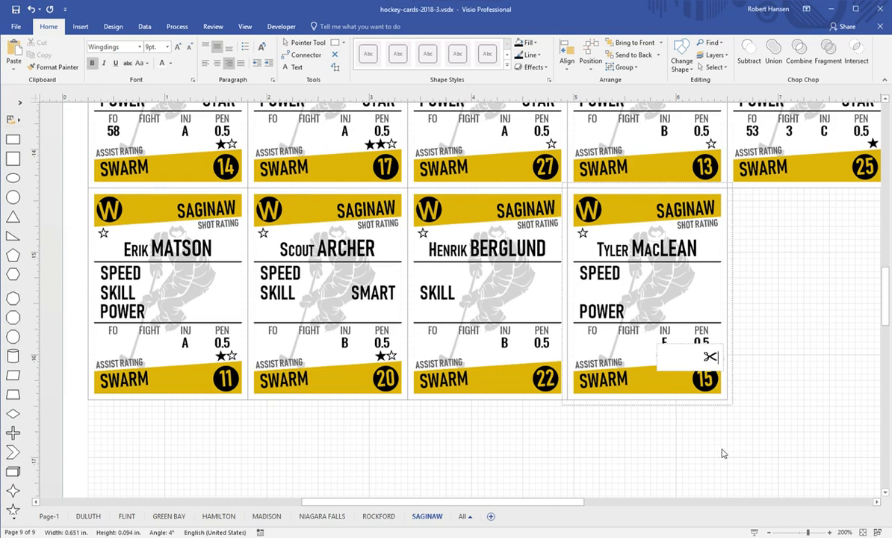
click(715, 296)
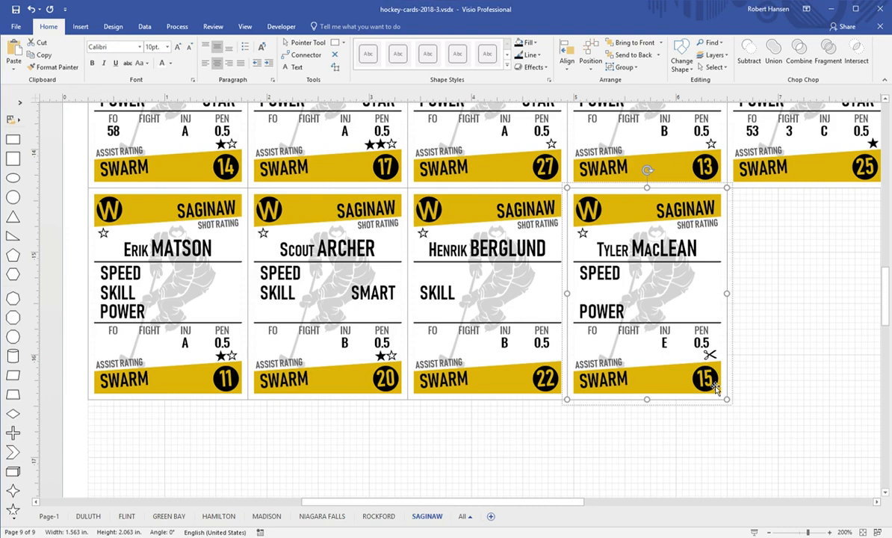
Replace the first and last name on the number 19 card with the new player's full name
scroll(715, 388, down, 10)
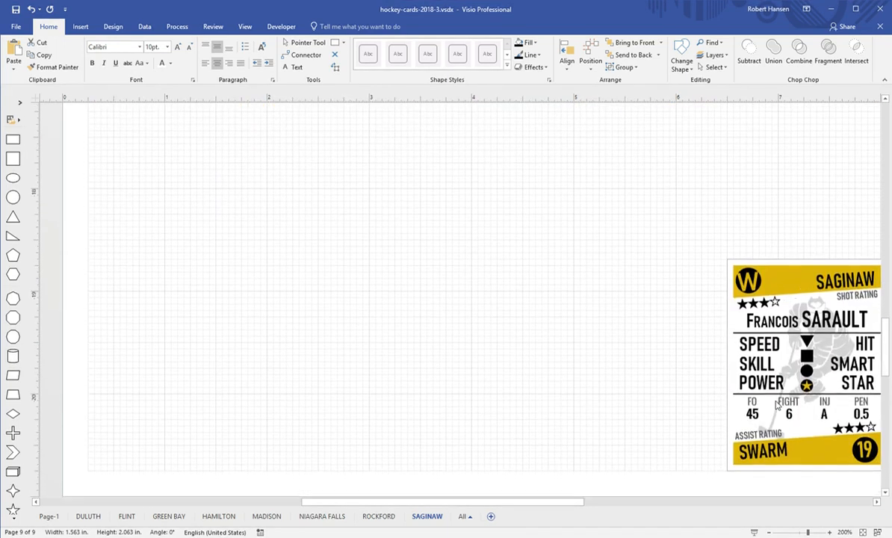
scroll(776, 406, down, 2)
scroll(777, 404, up, 1)
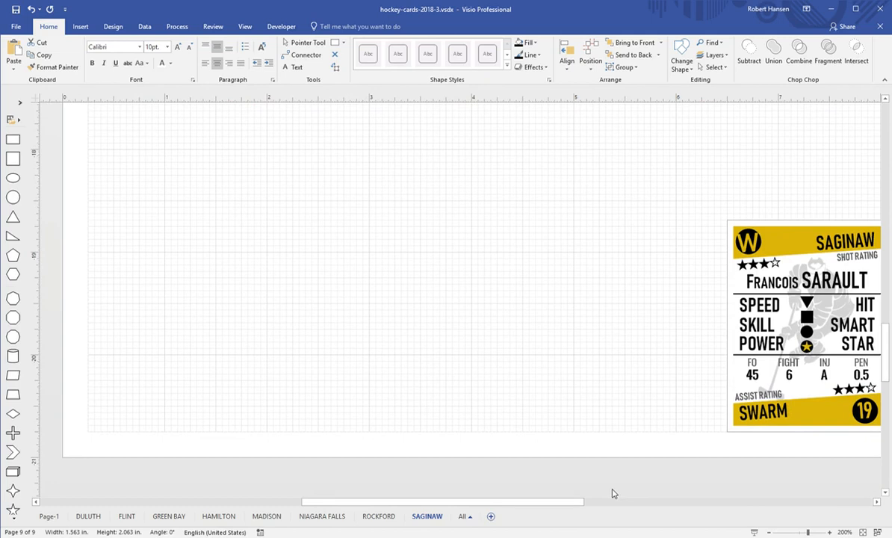
click(783, 288)
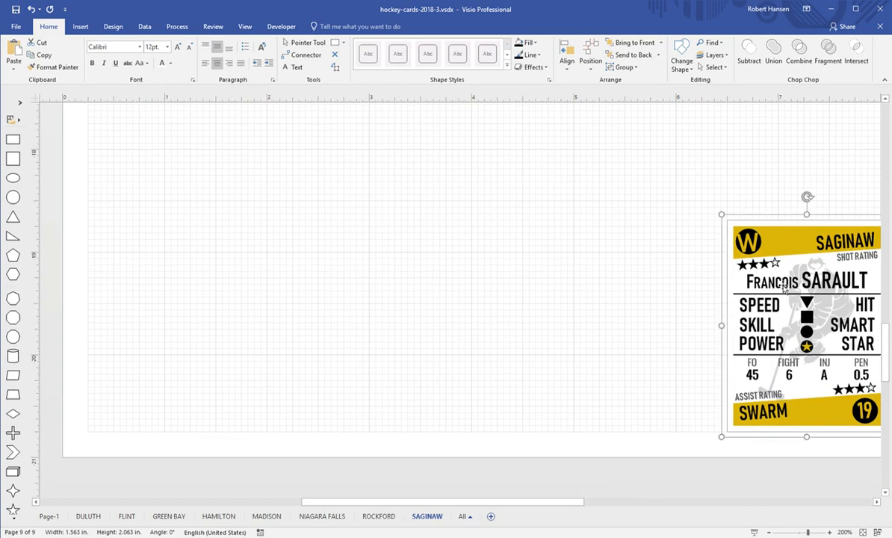
double_click(781, 286)
text(ndre)
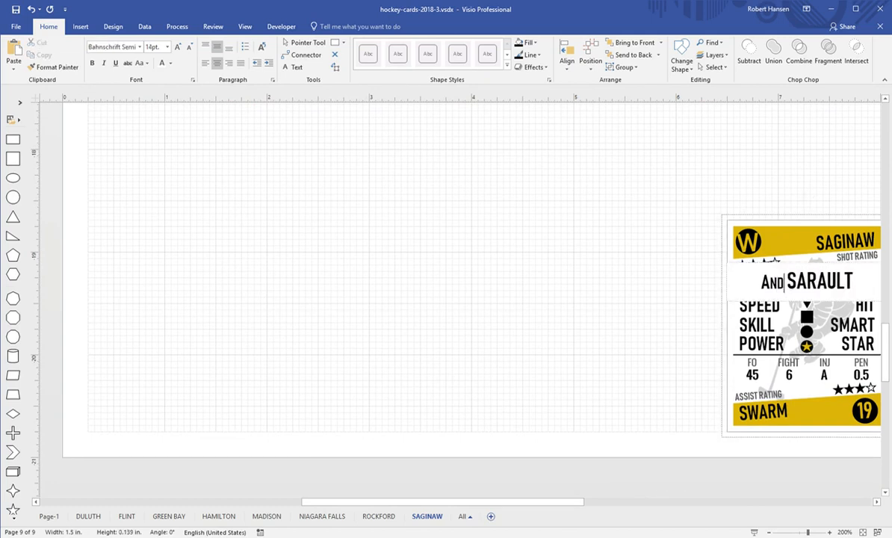
double_click(806, 282)
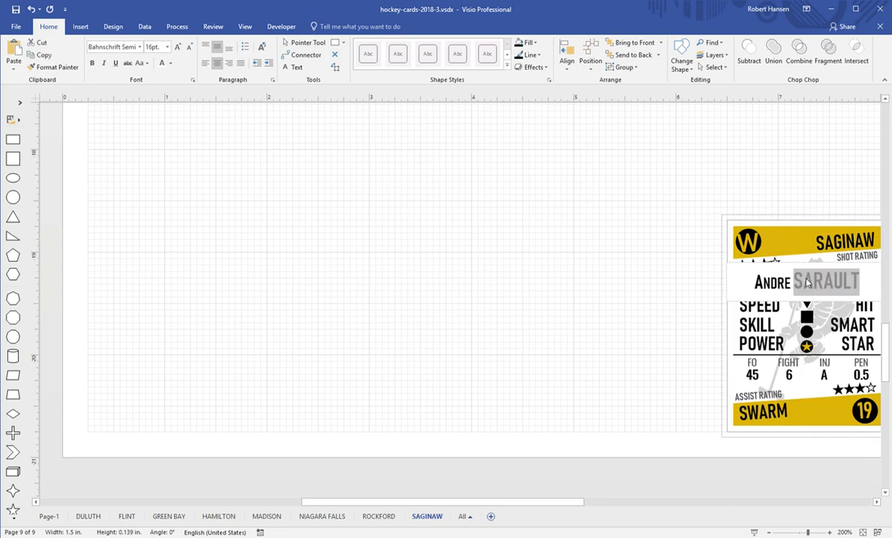
text(PLETKA)
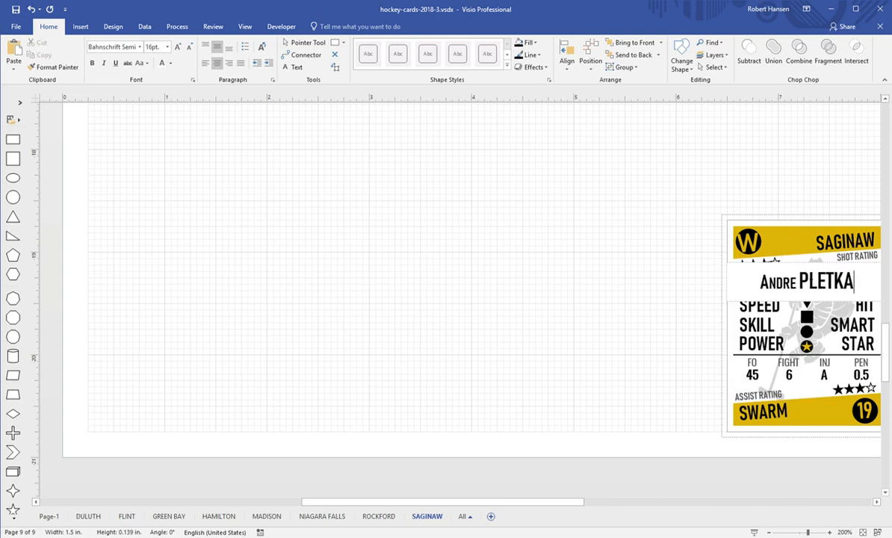
Reduce the shot rating on the number 19 card to a single filled star and clear all its assist rating stars
click(770, 261)
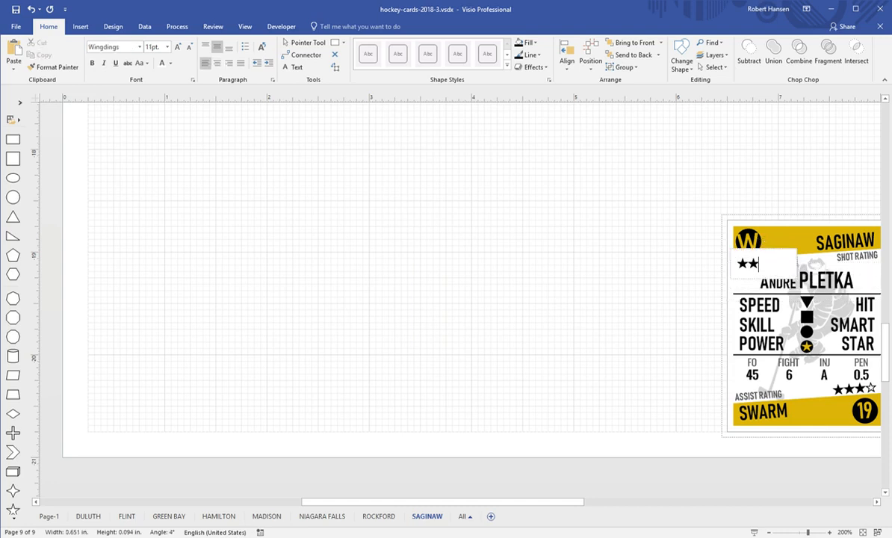
click(859, 393)
double_click(853, 391)
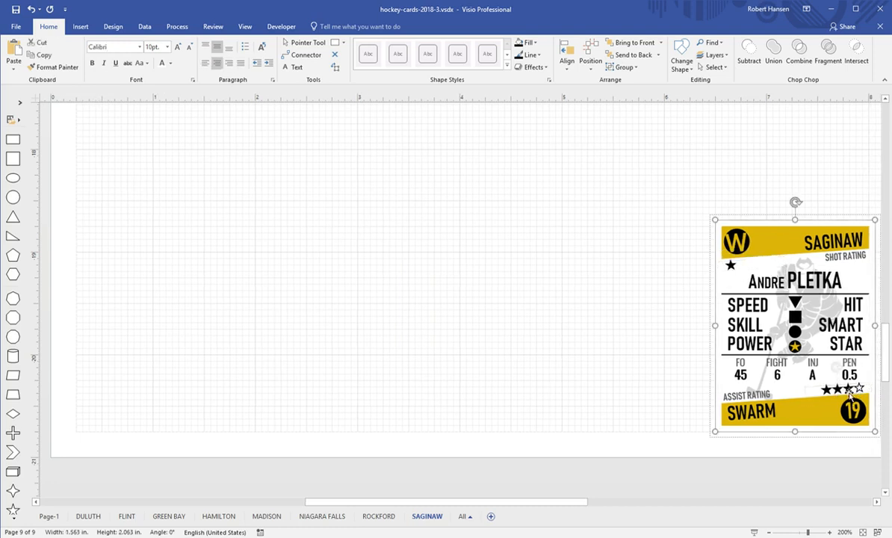
click(870, 399)
key(BackSpace)
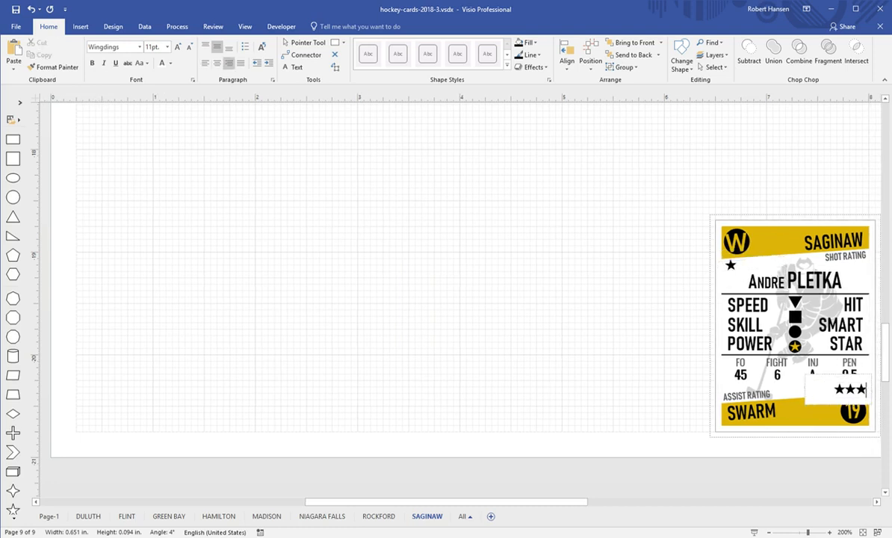
drag(870, 393, 858, 393)
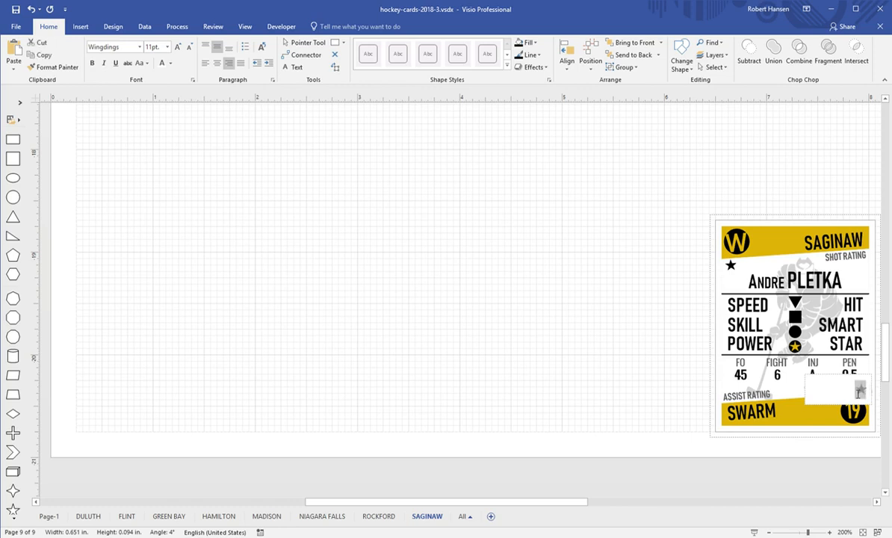
key(Delete)
click(691, 390)
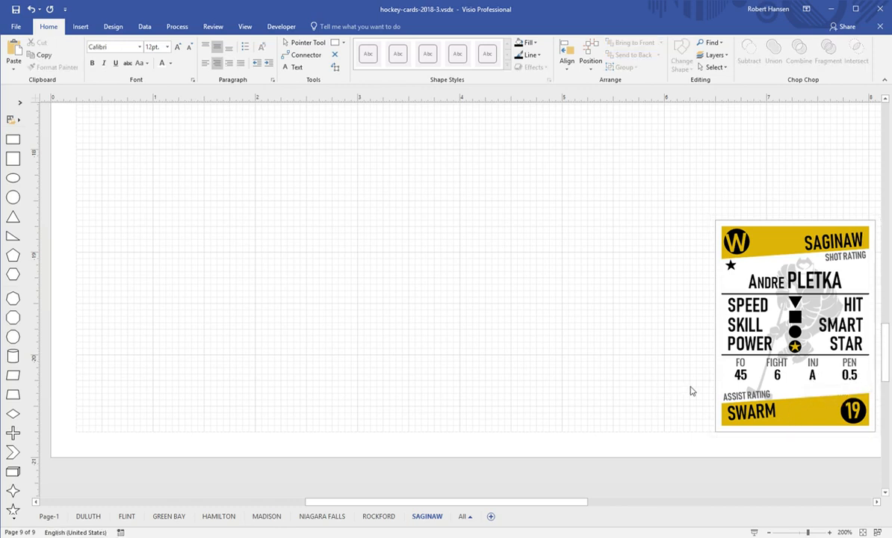
Delete the SPEED, SKILL, HIT, SMART and STAR labels, the four centre symbols, and the FO and FIGHT values from the number 19 card
click(758, 312)
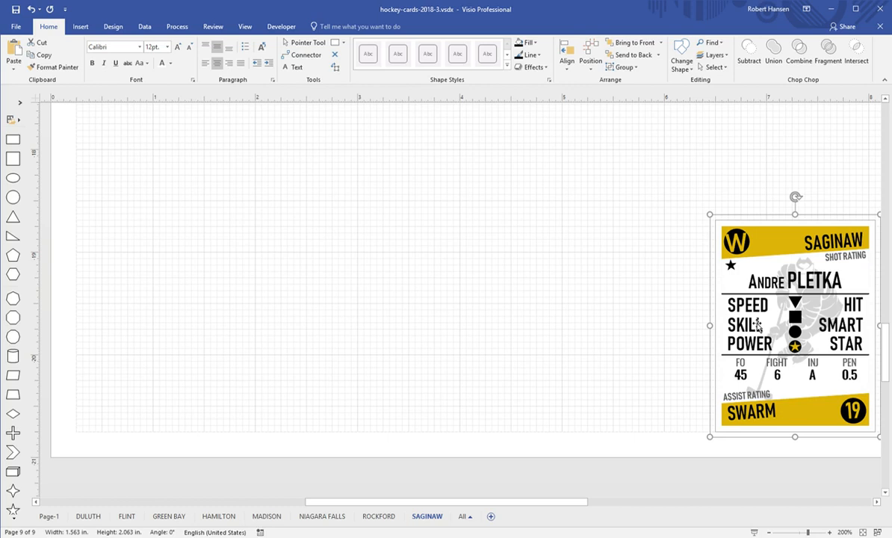
click(756, 335)
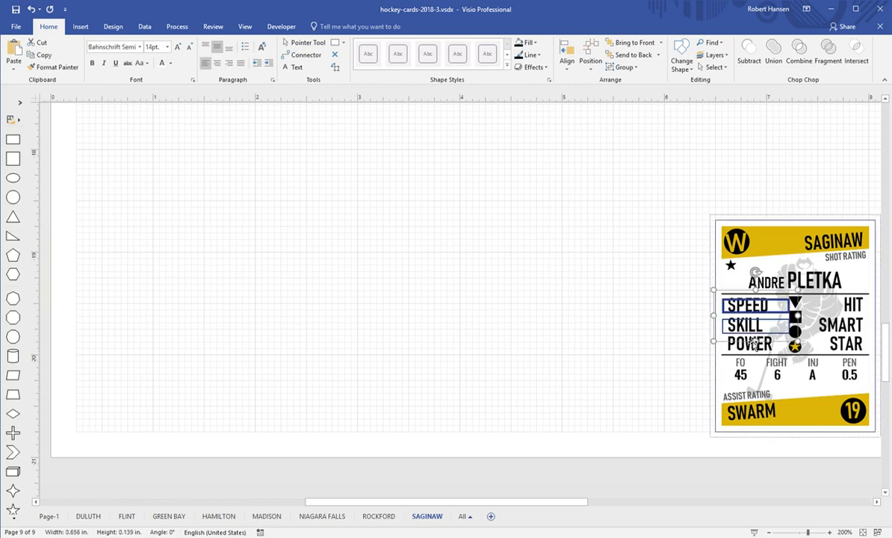
shift+click(852, 307)
shift+click(850, 326)
shift+click(850, 345)
shift+click(794, 346)
shift+click(796, 333)
shift+click(797, 319)
shift+click(797, 304)
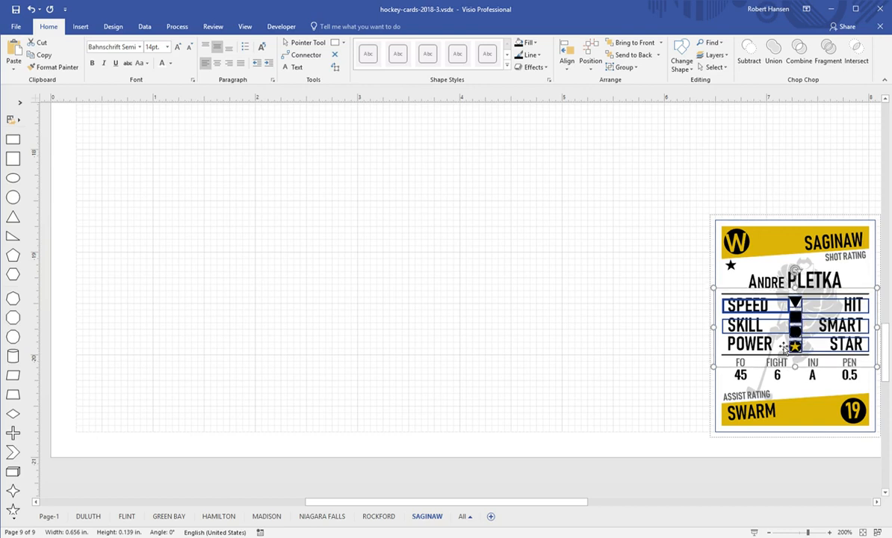
shift+click(740, 375)
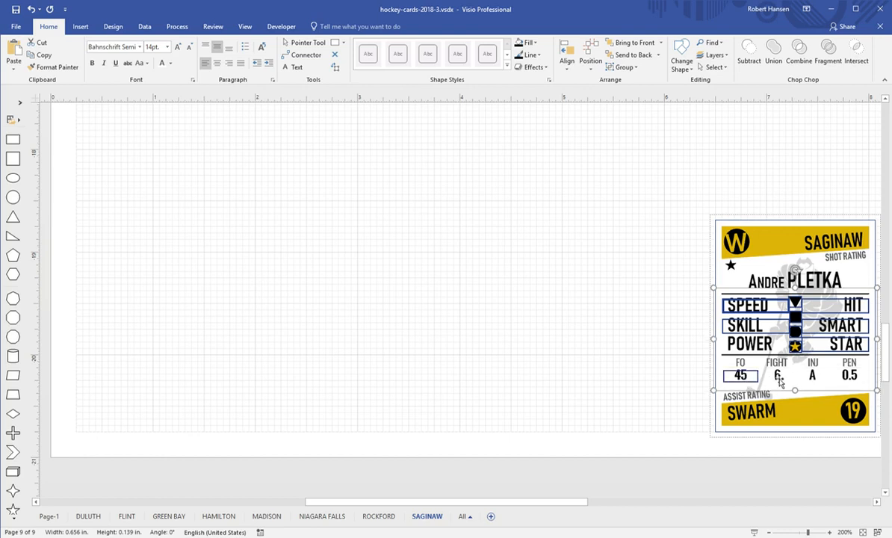
shift+click(779, 377)
key(Delete)
Set the INJ value on the number 19 card to D
click(813, 376)
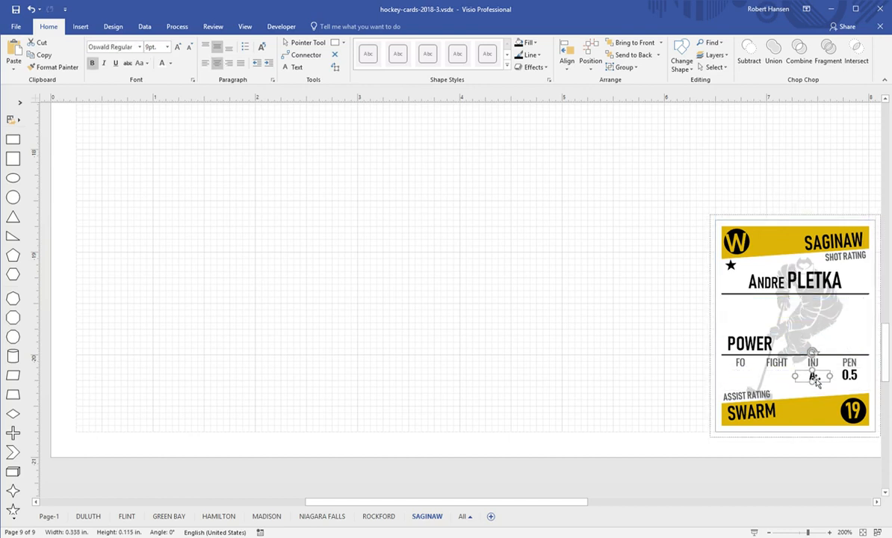
text(D)
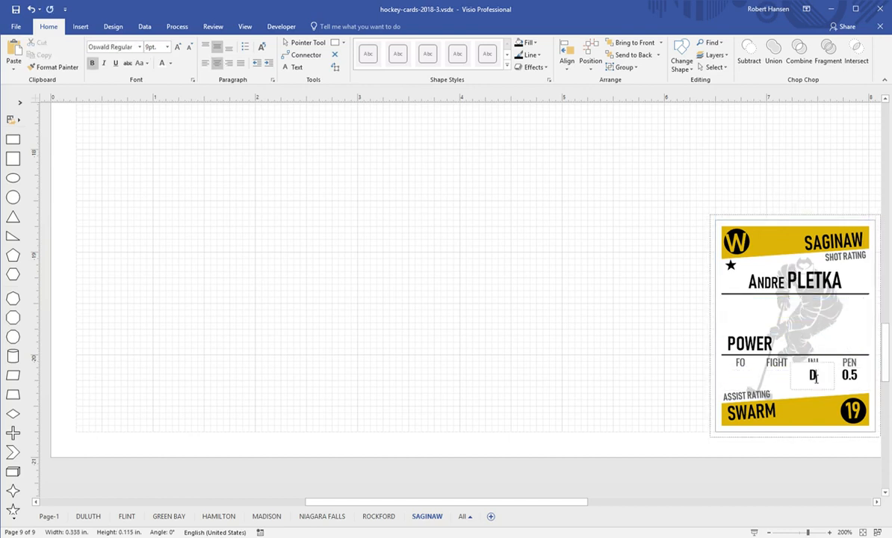
click(676, 373)
Copy the Saginaw D template card from Page-1 and place it on the SAGINAW page in the free slot beside the number 15 card
scroll(691, 368, up, 3)
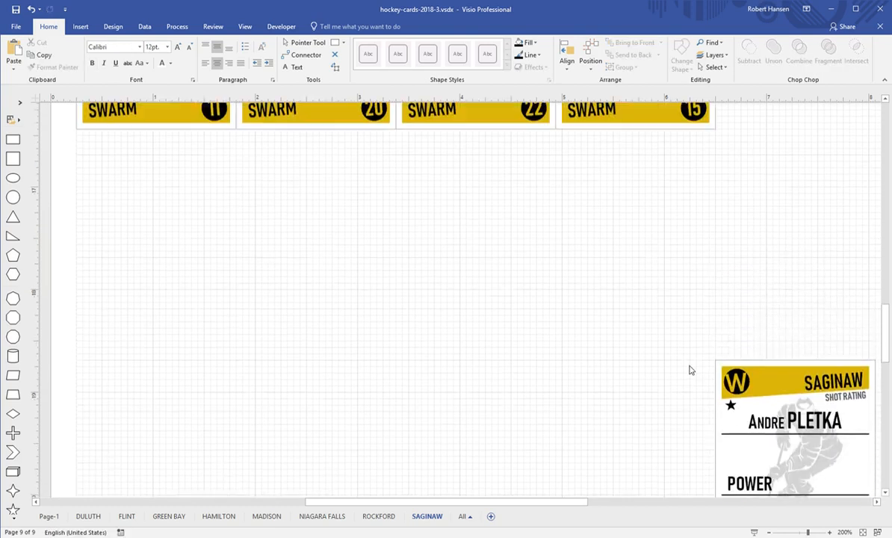
scroll(690, 370, up, 3)
scroll(692, 369, up, 3)
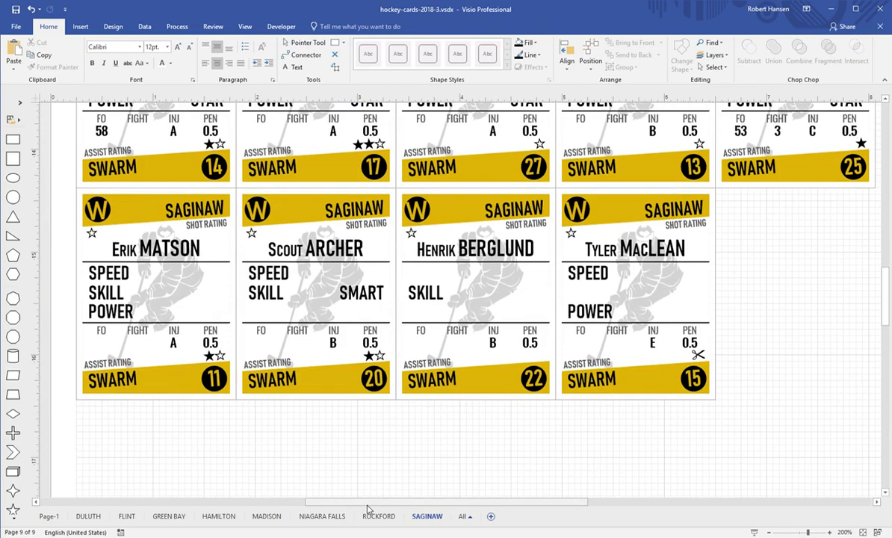
click(56, 520)
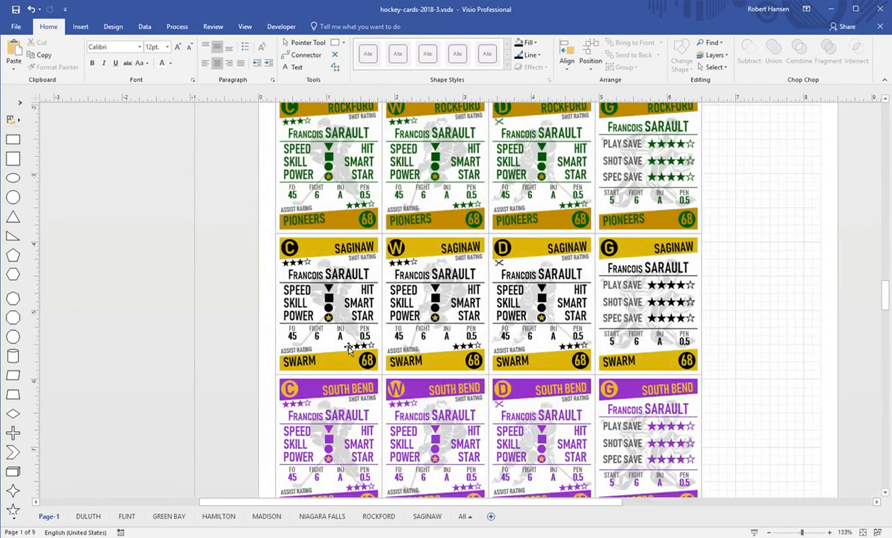
click(556, 281)
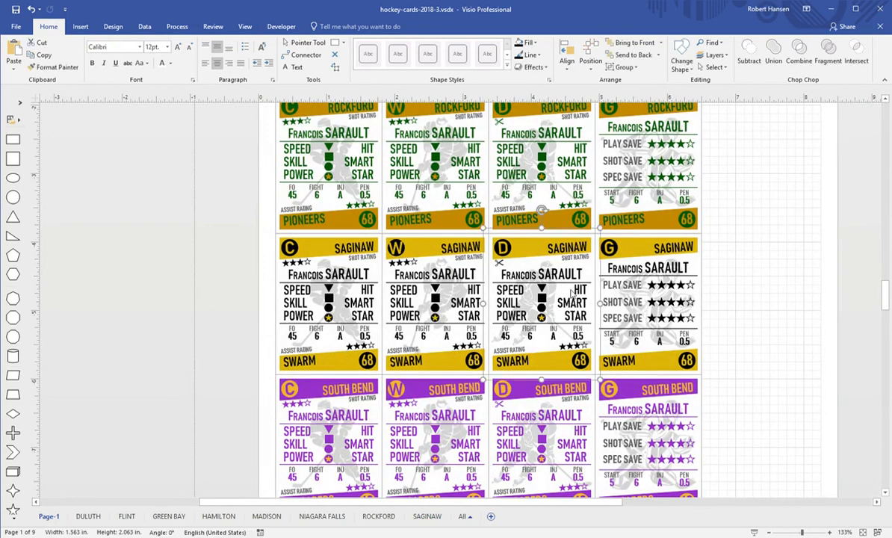
click(426, 516)
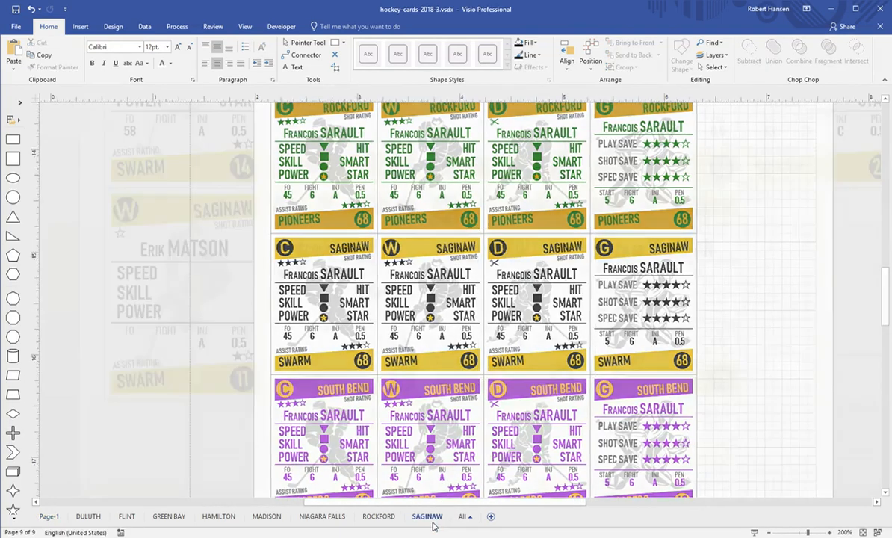
drag(524, 502, 569, 502)
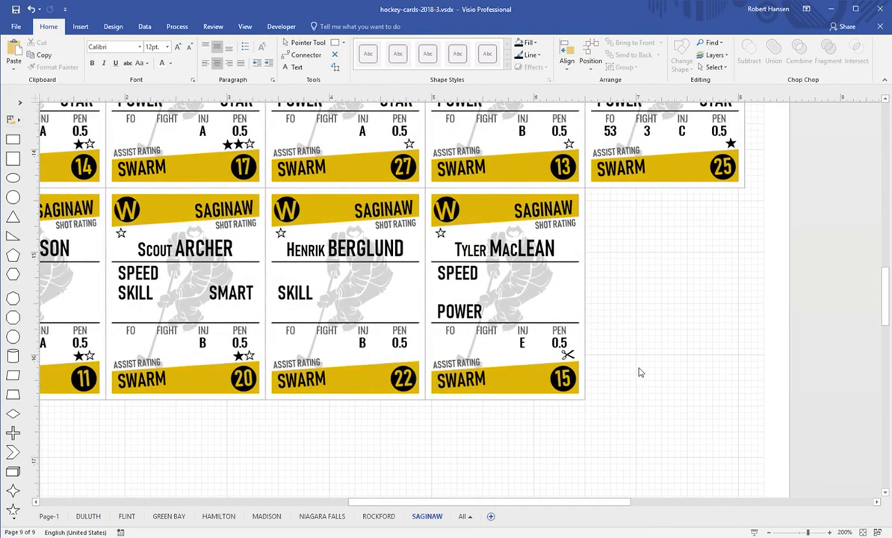
key(ctrl+v)
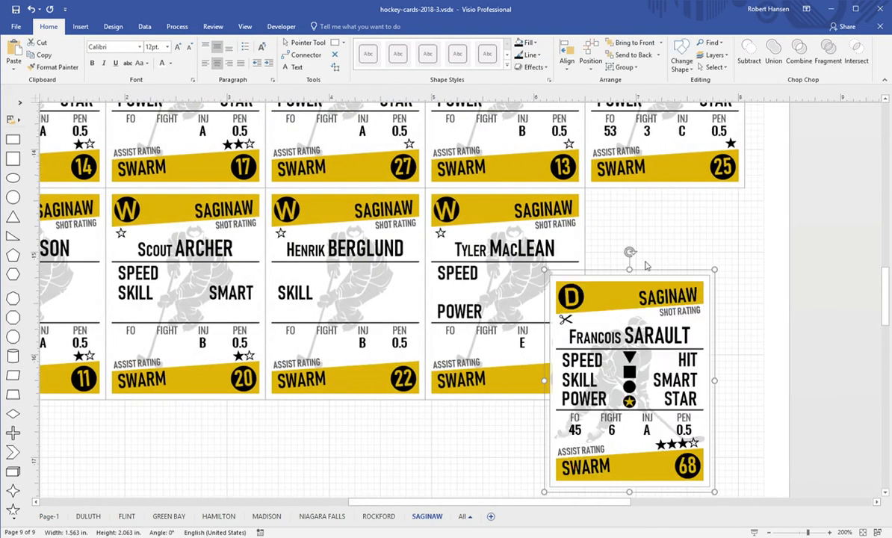
drag(613, 295, 650, 209)
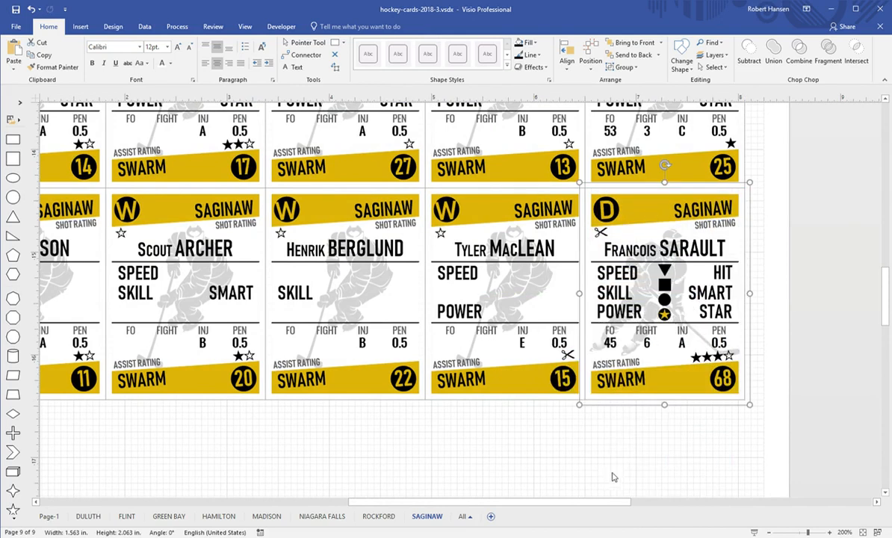
Paste a copy of the Saginaw D card into the slot directly beneath the number 11 card
scroll(575, 449, down, 5)
drag(557, 504, 486, 499)
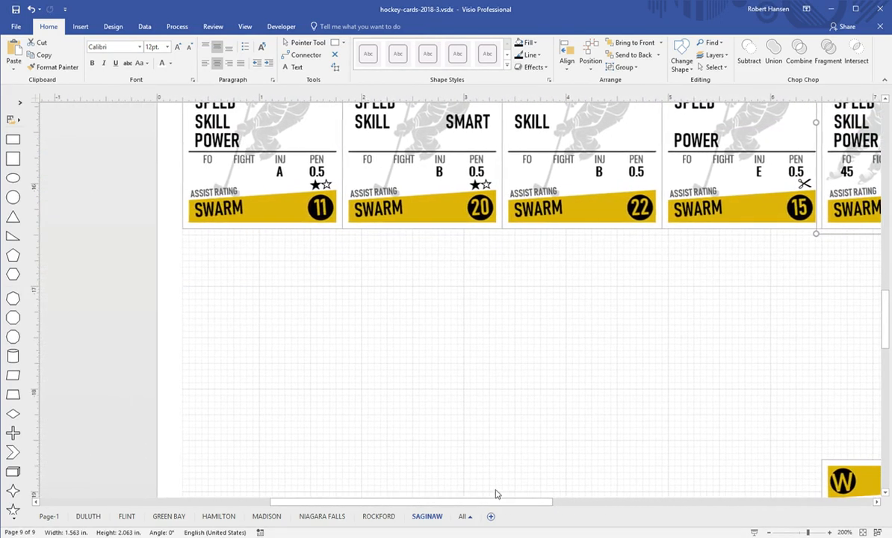
click(512, 366)
key(ctrl+v)
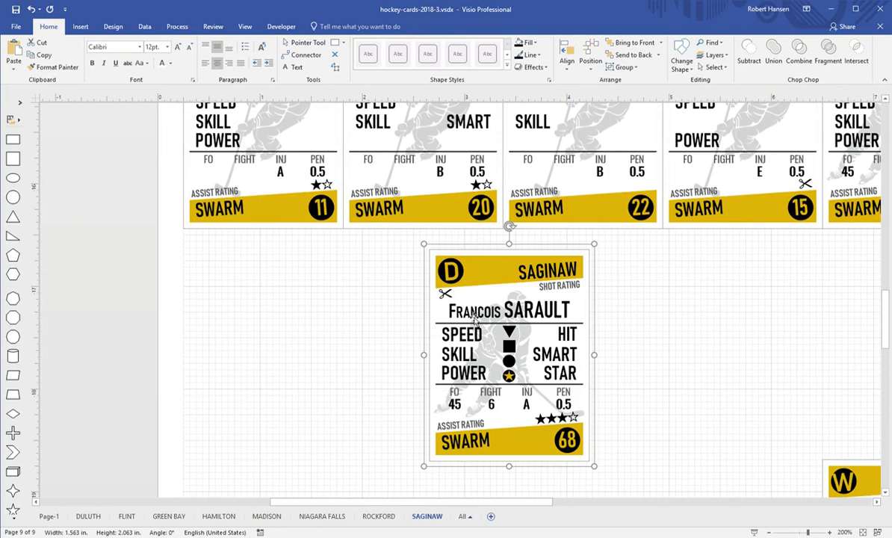
drag(453, 263, 235, 259)
click(489, 320)
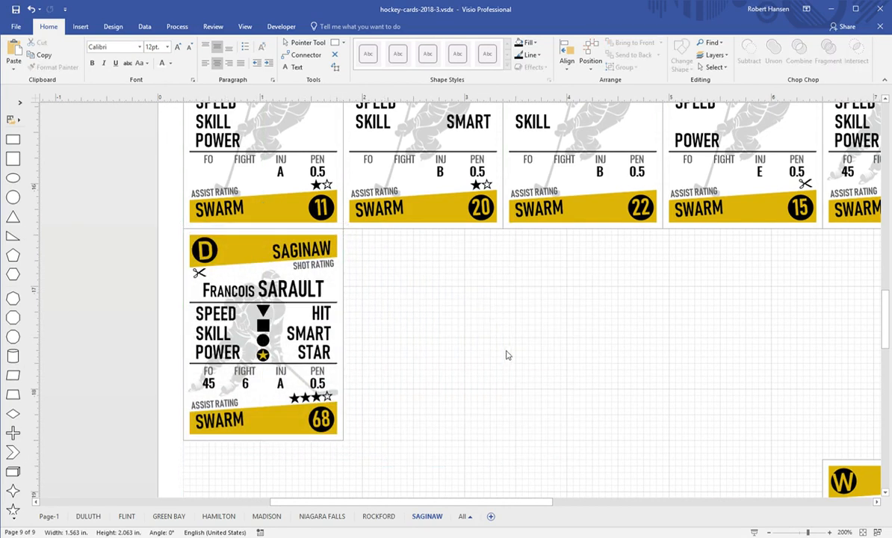
Paste two more copies of the D card into the slots beneath the number 20 and number 22 cards
key(ctrl+v)
drag(472, 248, 408, 271)
click(609, 312)
key(ctrl+v)
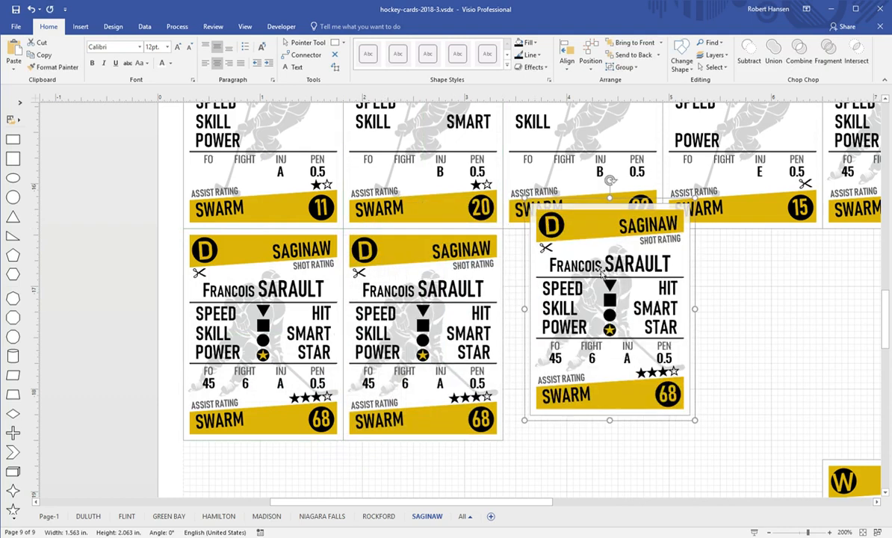
drag(634, 360, 597, 377)
Paste two more D cards to fill the rest of the row, beneath the number 15 card and the D card beside it
drag(478, 501, 529, 501)
click(631, 359)
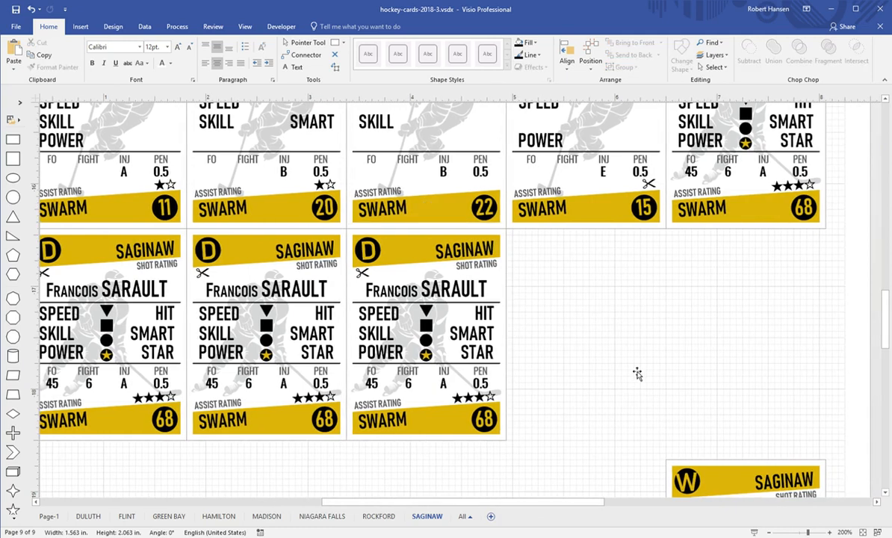
key(ctrl+v)
drag(664, 321, 631, 323)
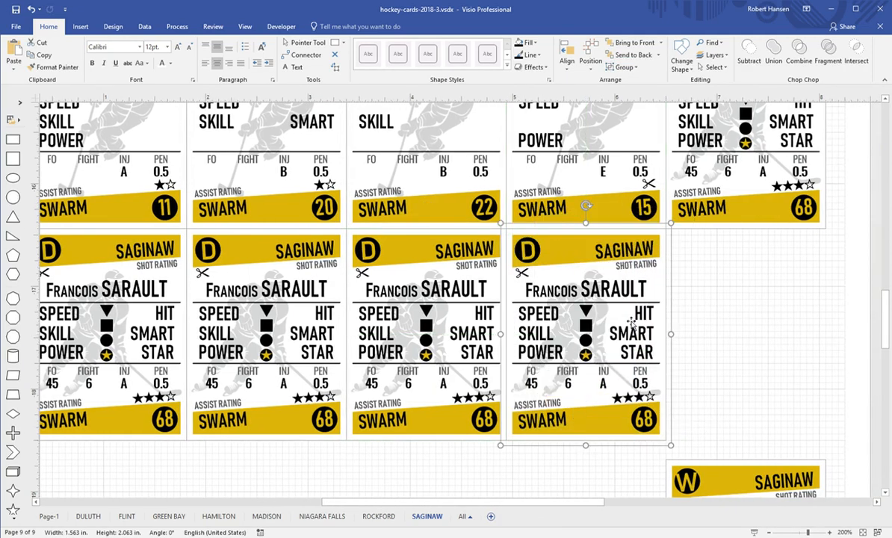
click(754, 312)
key(ctrl+v)
drag(702, 271, 740, 265)
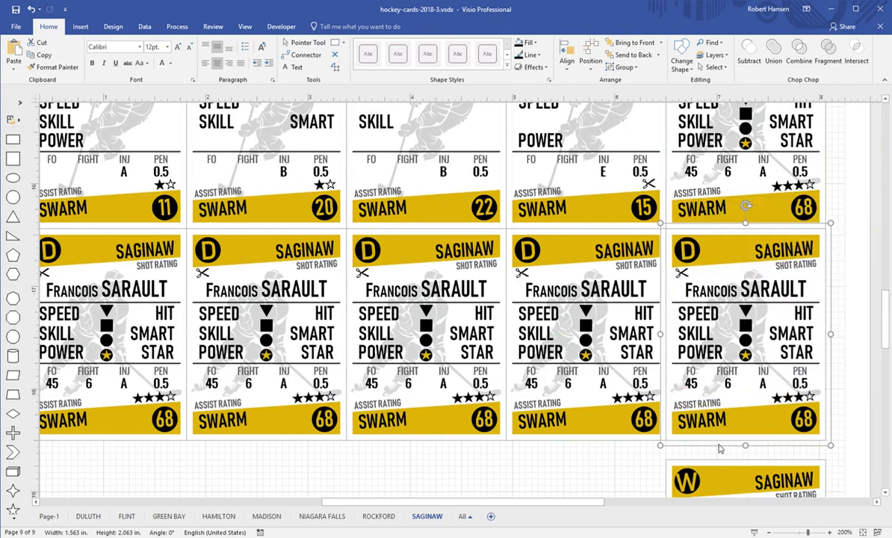
Move the number 19 W card up so it sits flush beneath the last D card in the row above
click(723, 484)
drag(723, 471, 674, 418)
scroll(590, 431, down, 5)
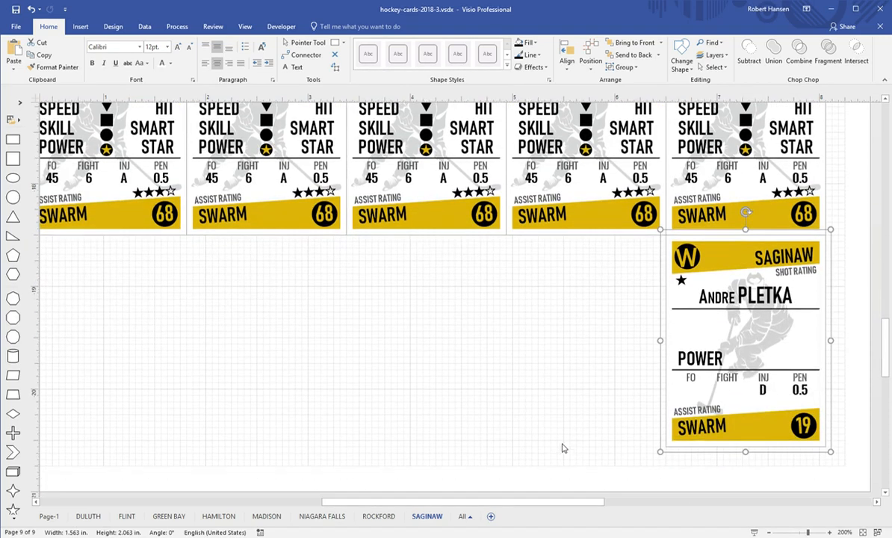
Paste another D card into the first slot of the bottom row, flush beneath the first D card
drag(524, 501, 447, 499)
click(460, 366)
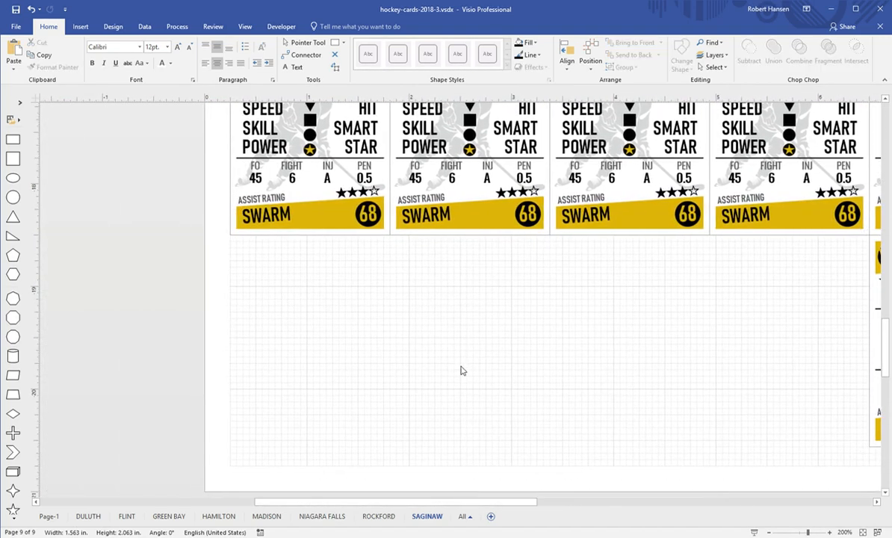
key(ctrl+v)
drag(457, 283, 309, 267)
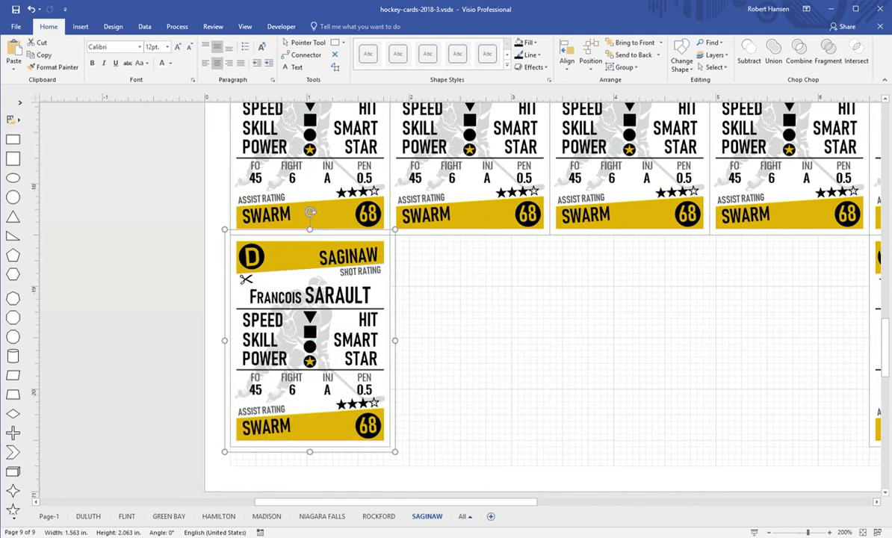
Set the jersey number on the D card beside the number 15 card to 33
scroll(523, 371, up, 3)
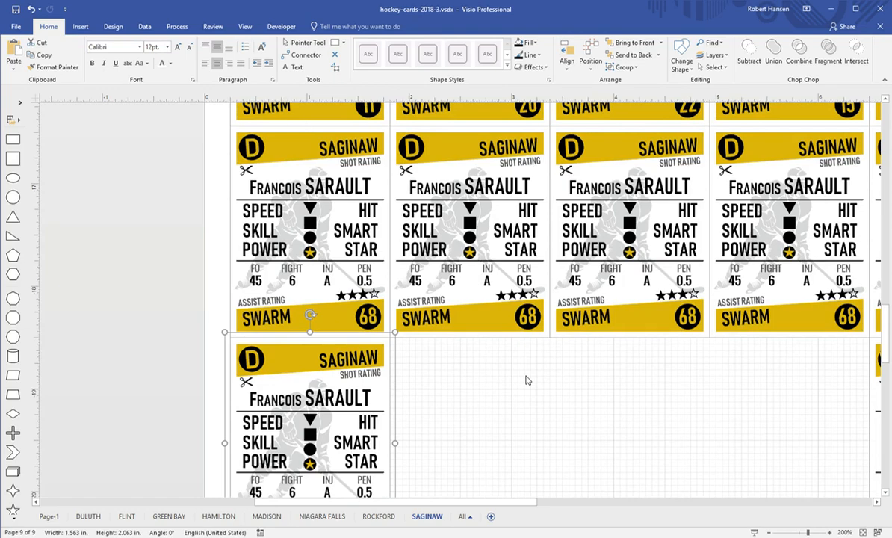
scroll(525, 381, up, 2)
drag(497, 503, 559, 511)
scroll(583, 442, up, 3)
click(842, 279)
click(842, 280)
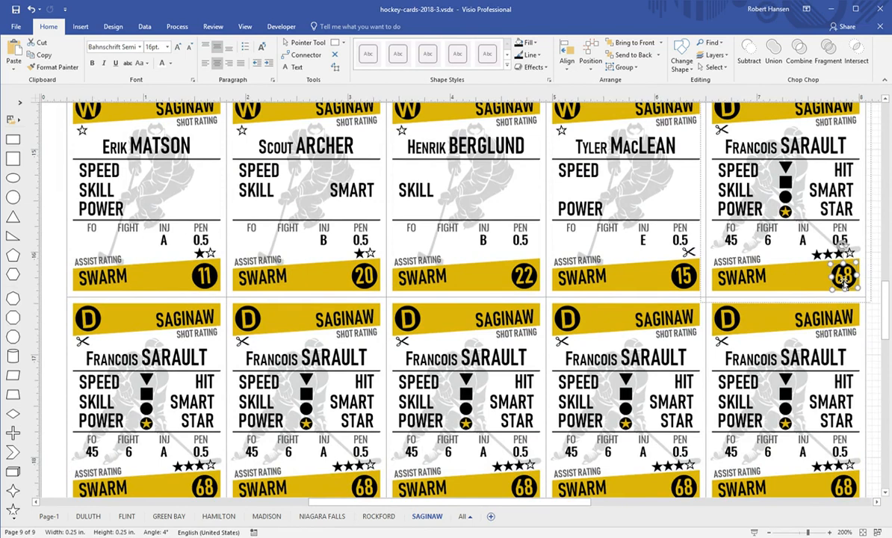
text(33)
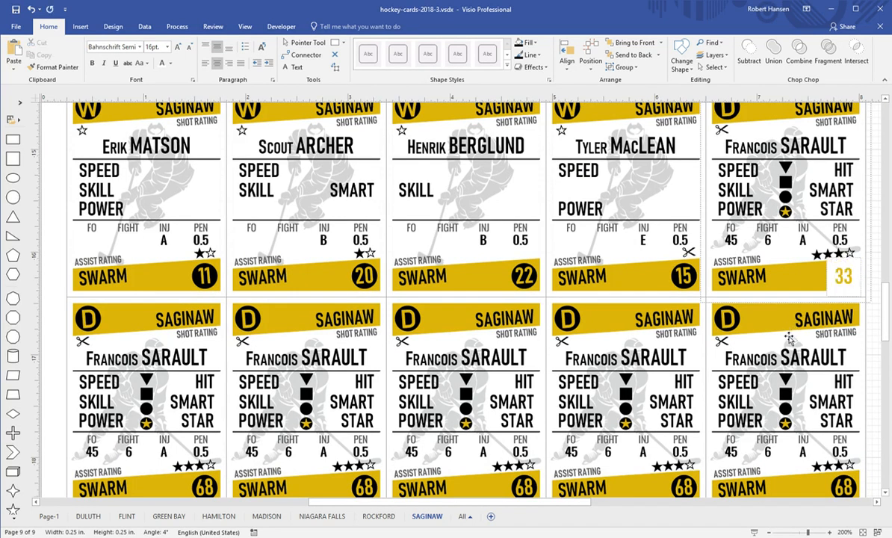
Set the jersey number on the D card beneath the number 11 card to 36
scroll(790, 337, down, 3)
drag(445, 504, 437, 505)
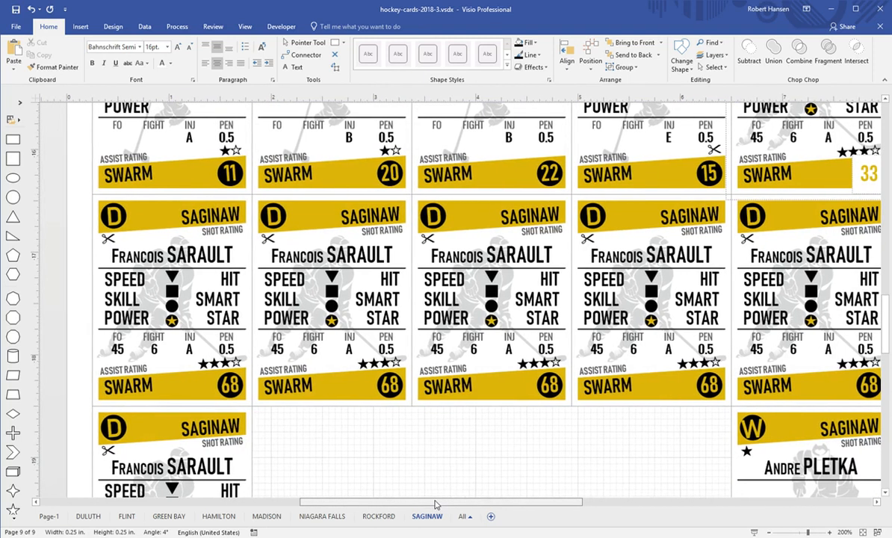
click(225, 392)
click(224, 392)
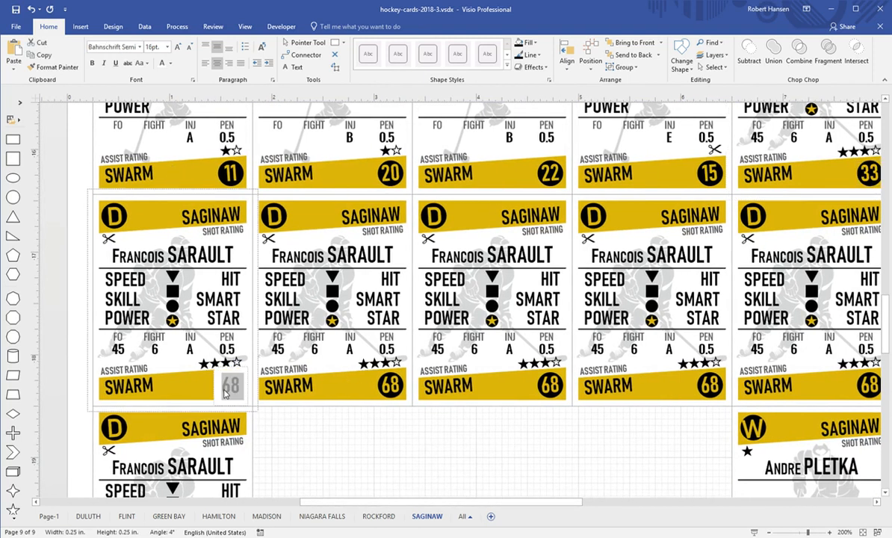
text(37)
key(BackSpace)
key(BackSpace)
text(36)
Set the jersey numbers on the D cards beneath the number 20 and number 22 cards to 42 and 40
click(396, 396)
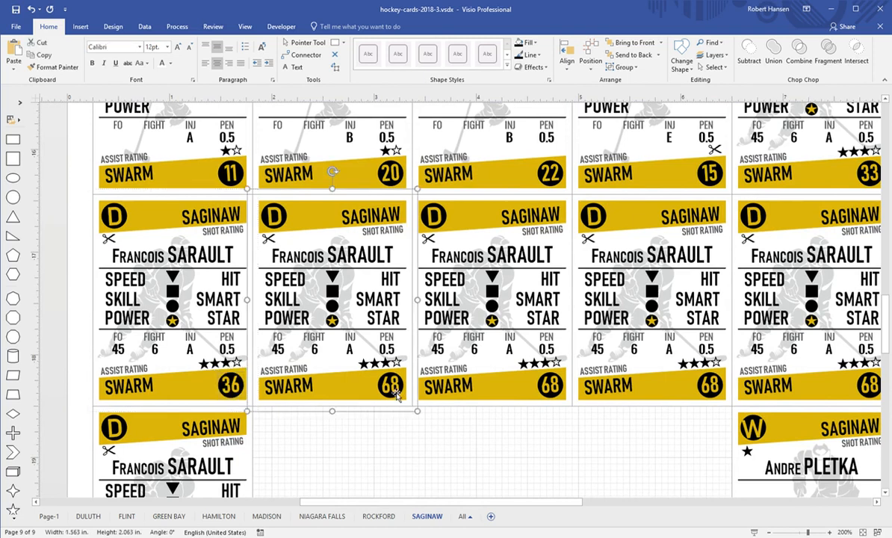
click(392, 391)
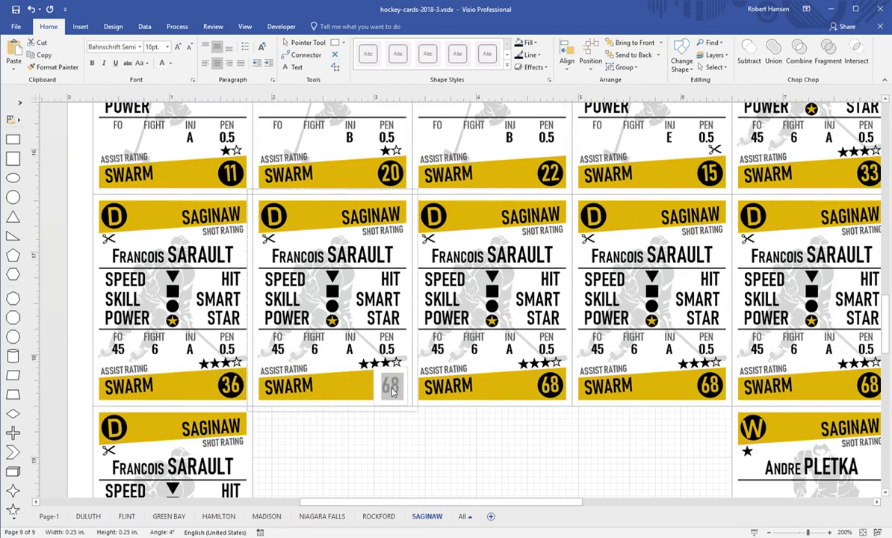
text(42)
click(552, 394)
click(557, 394)
text(40)
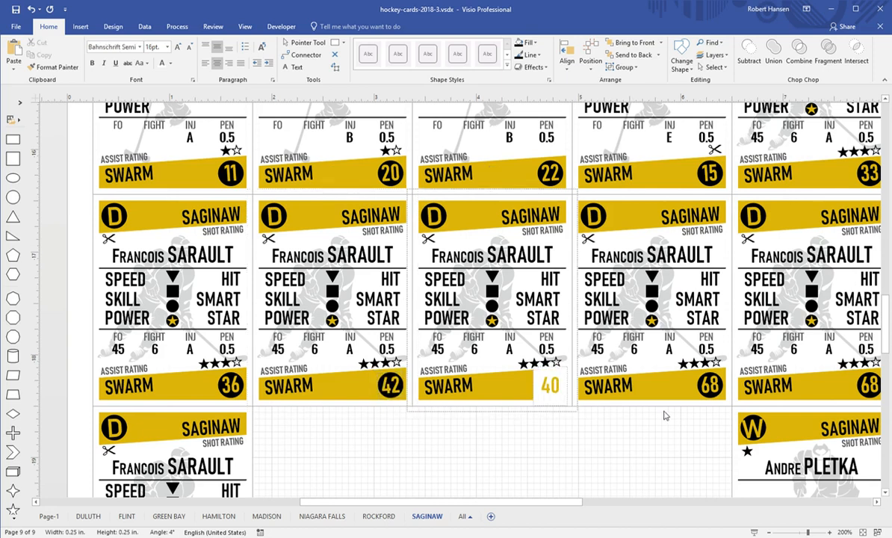
Set the jersey numbers on the last two D cards of that row to 44 and 31
double_click(713, 390)
text(44)
drag(579, 509, 622, 508)
double_click(745, 387)
text(31)
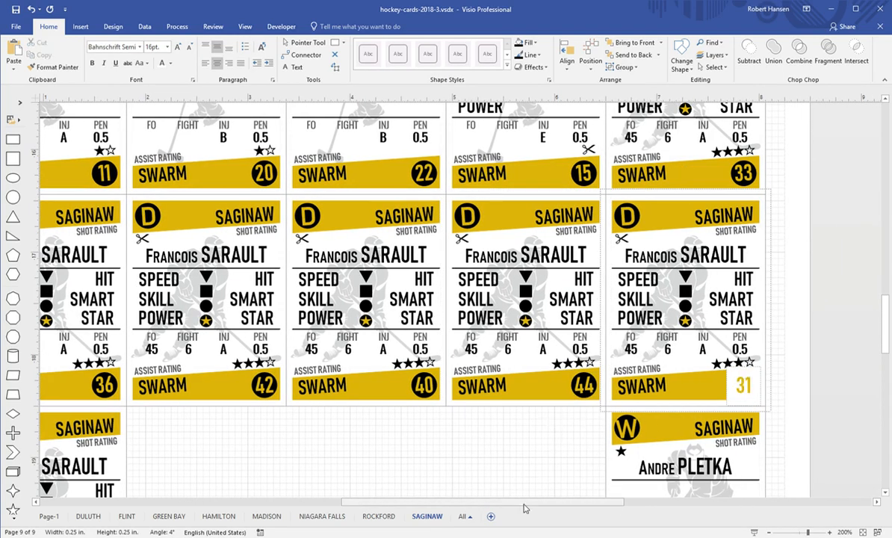
Set the jersey number on the D card in the bottom row to 39
drag(549, 504, 463, 505)
scroll(441, 474, down, 3)
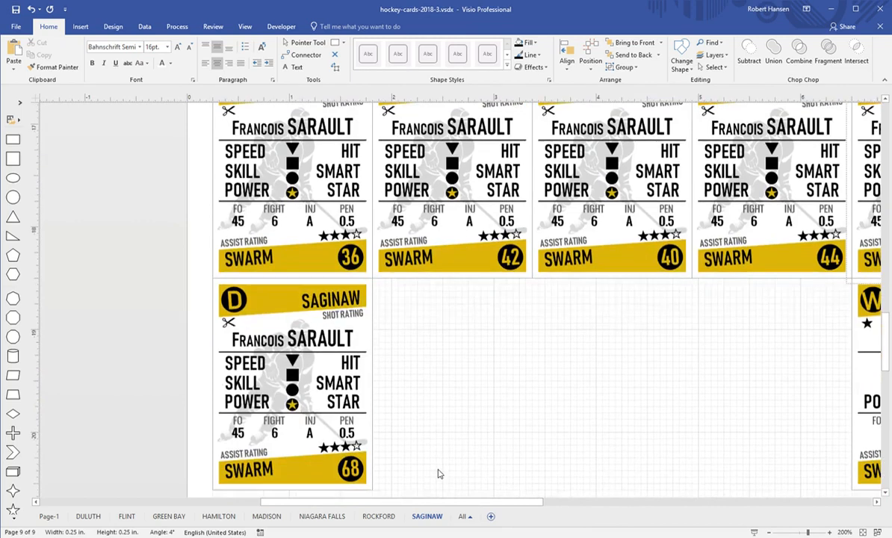
click(355, 463)
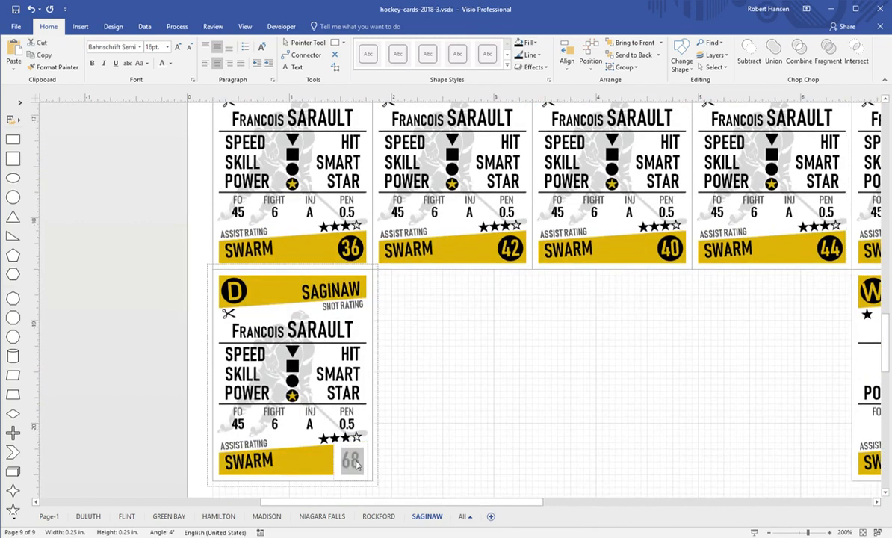
text(39)
click(445, 447)
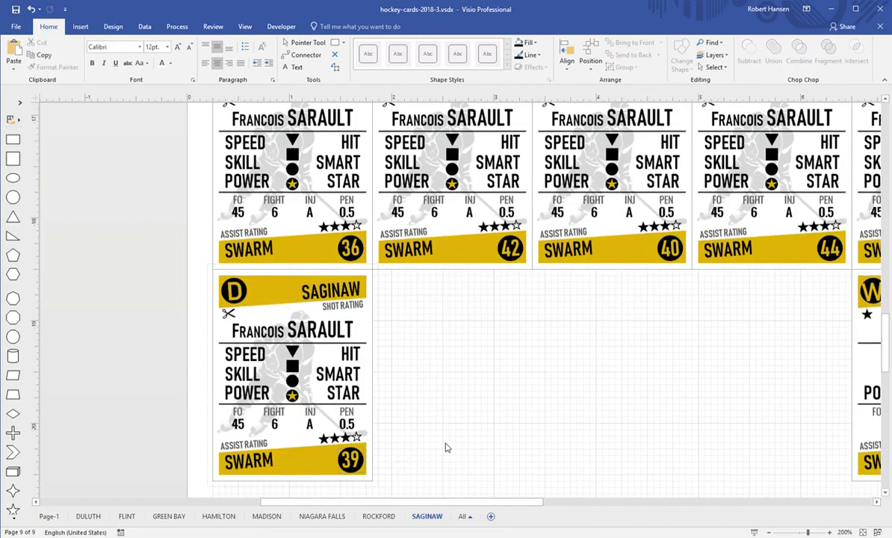
Replace the placeholder first name on the number 33 card with that player's first name
scroll(445, 447, up, 3)
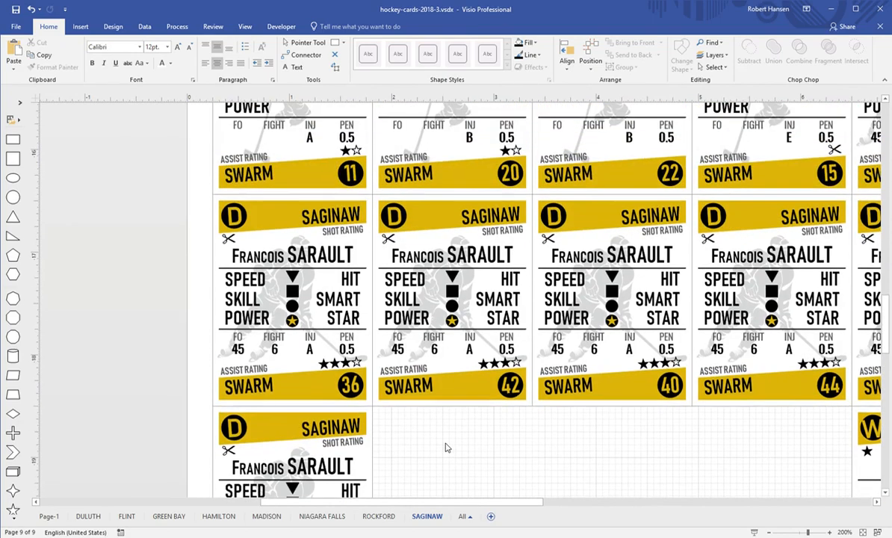
drag(458, 505, 503, 507)
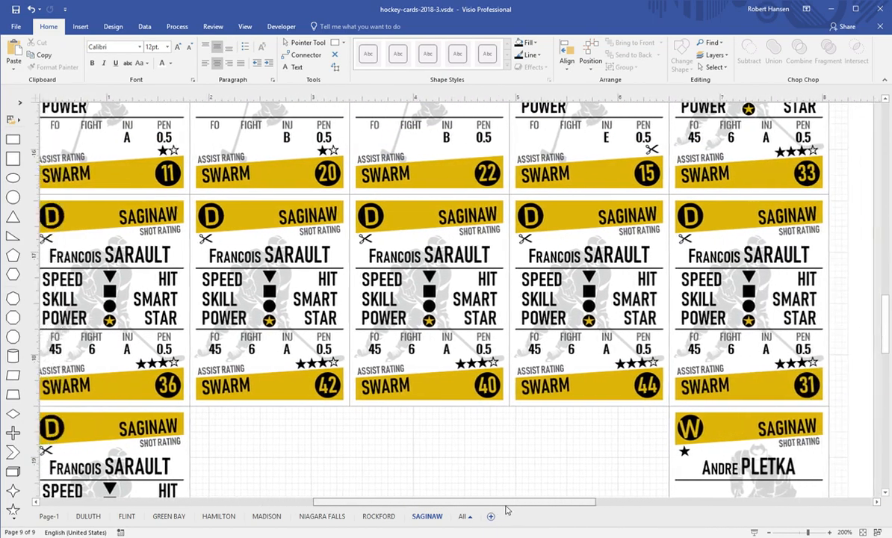
scroll(497, 440, up, 5)
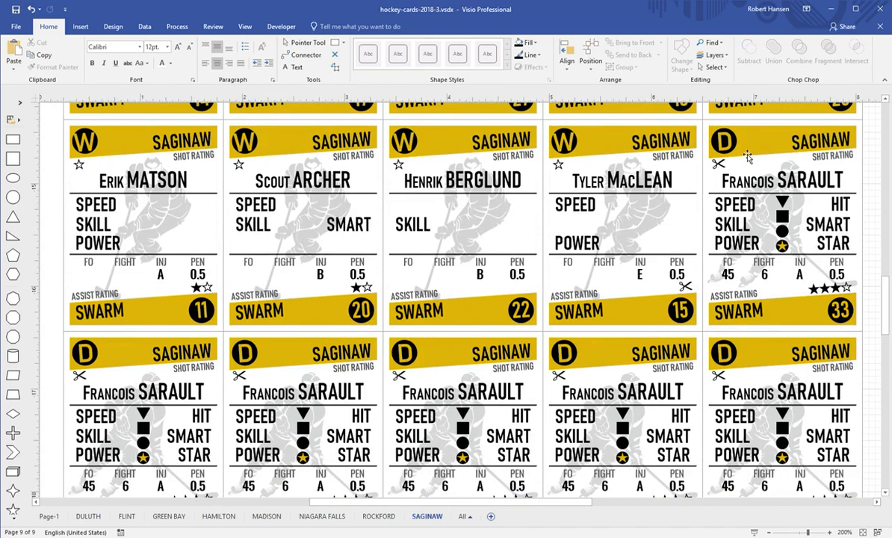
double_click(750, 187)
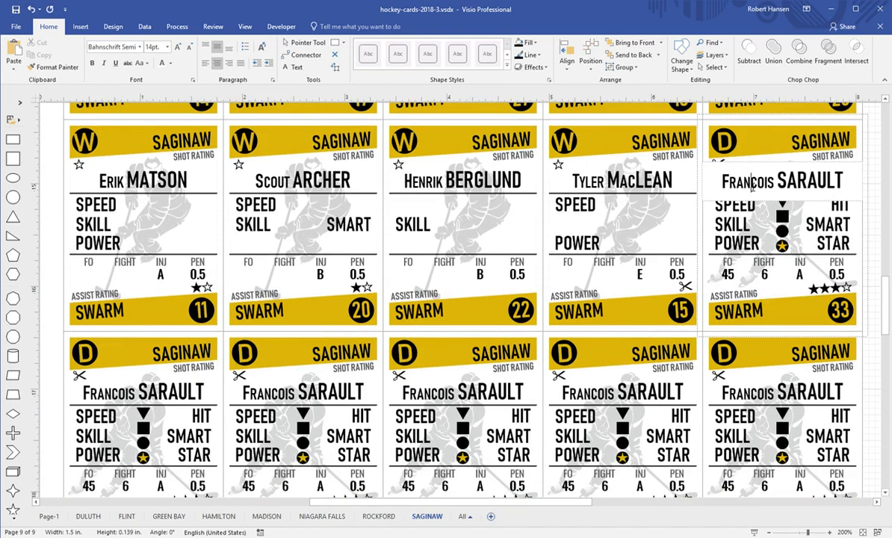
text(Paul)
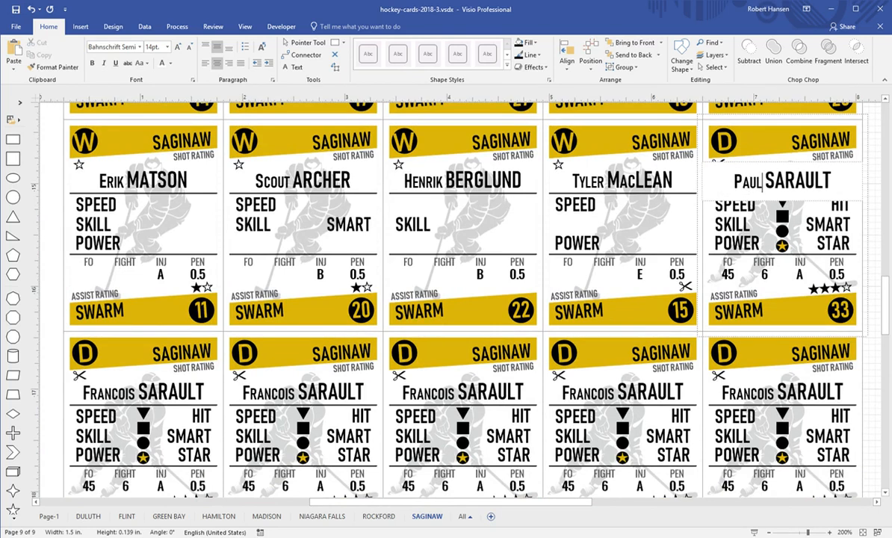
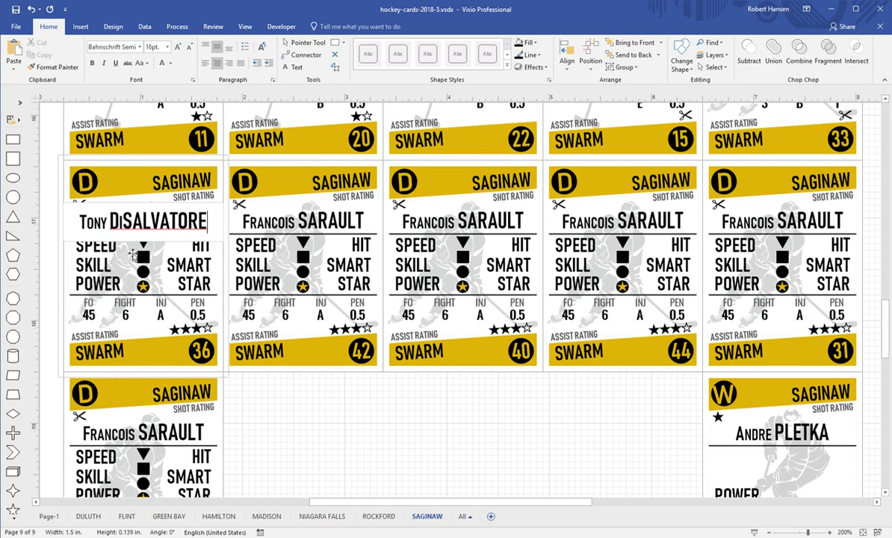
Delete the SMART label, the triangle and star centre symbols, and the FO value from the number 36 card
click(183, 258)
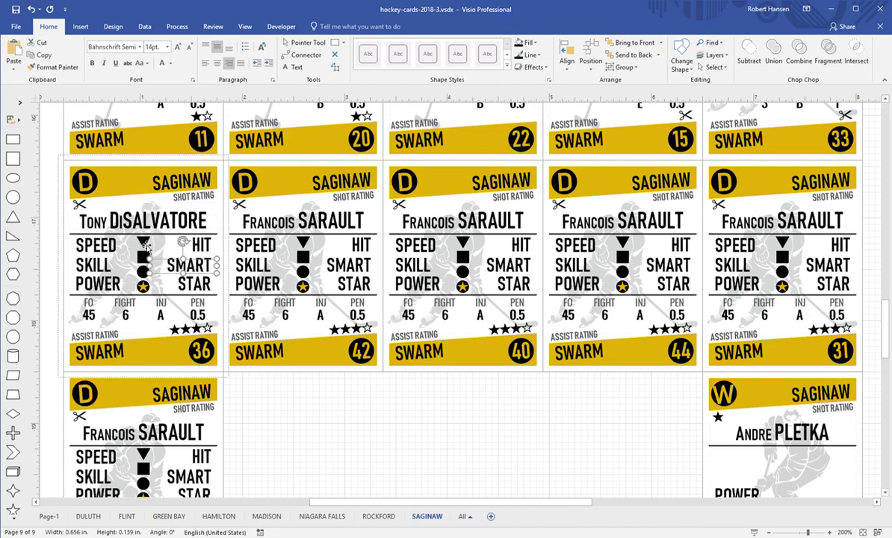
shift+click(142, 242)
shift+click(142, 287)
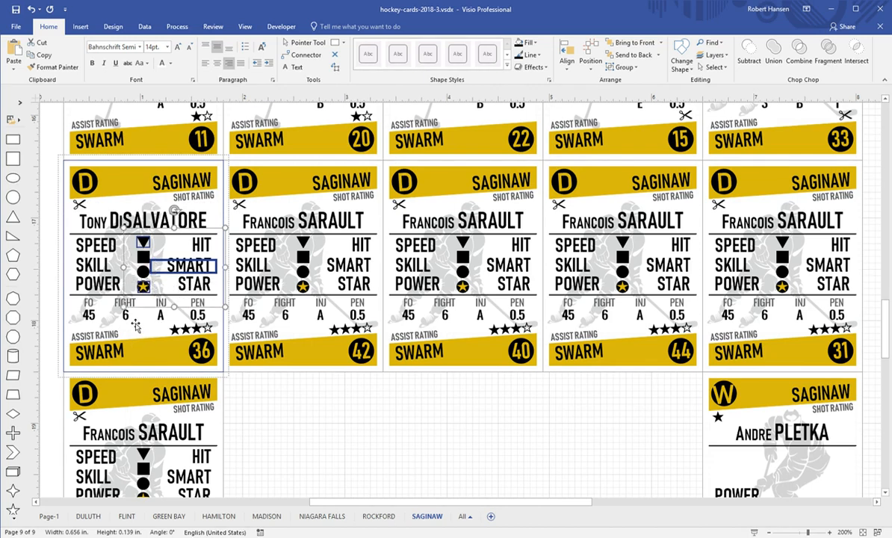
shift+click(97, 316)
key(Delete)
Set the FIGHT value on the number 36 card to 3 and its PEN value to 1
click(128, 317)
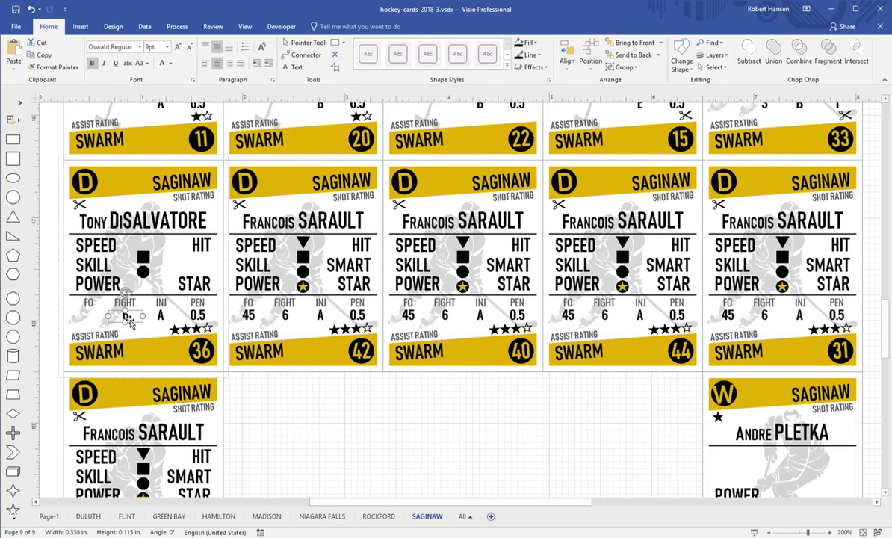
text(3)
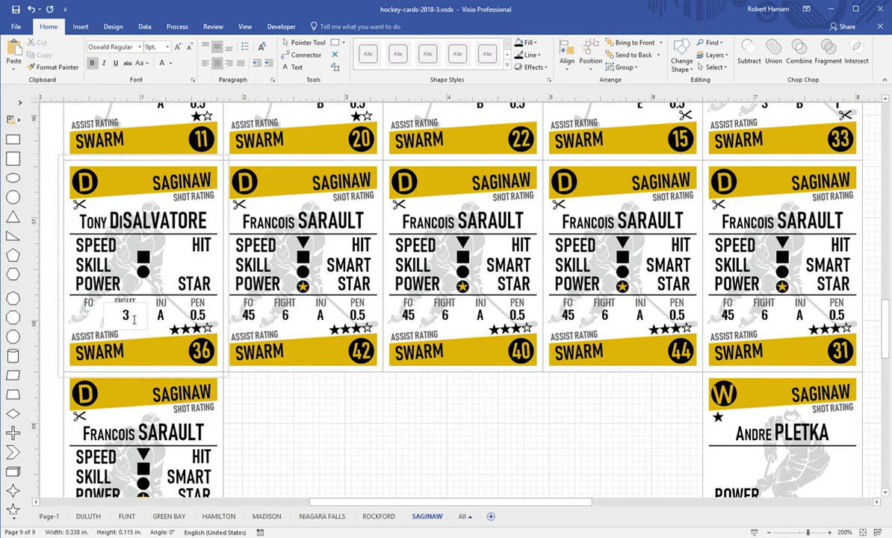
click(198, 316)
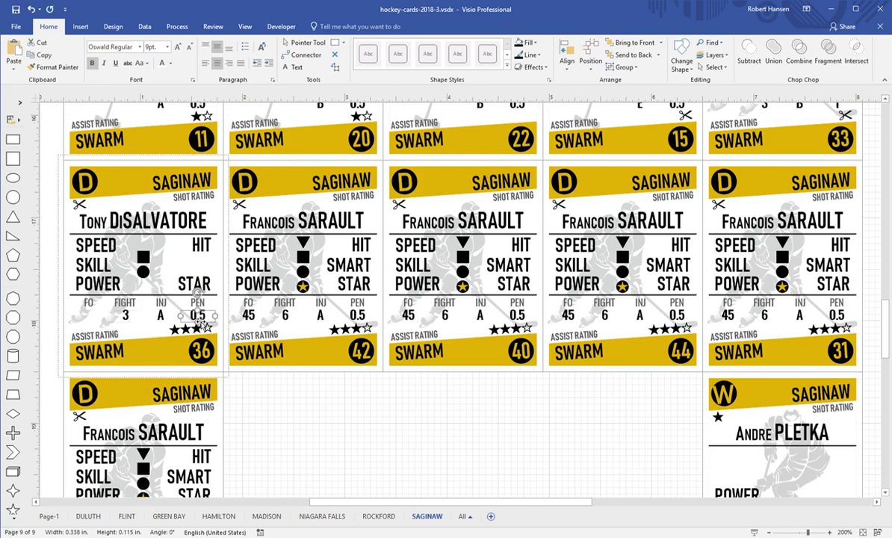
text(1)
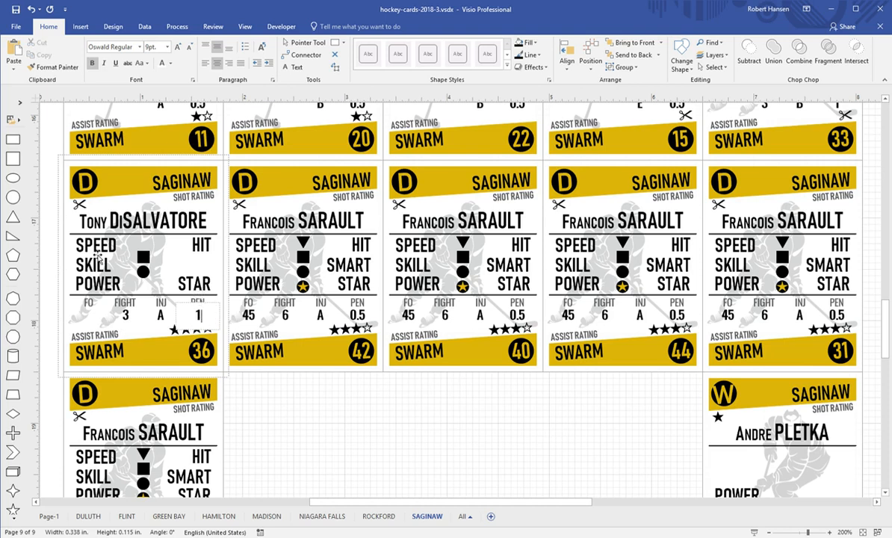
Nudge the square centre symbol on the number 36 card slightly upward
click(144, 259)
key(shift+Up)
key(shift+Up)
key(shift+Up)
key(shift+Up)
key(shift+Up)
key(shift+Up)
key(shift+Up)
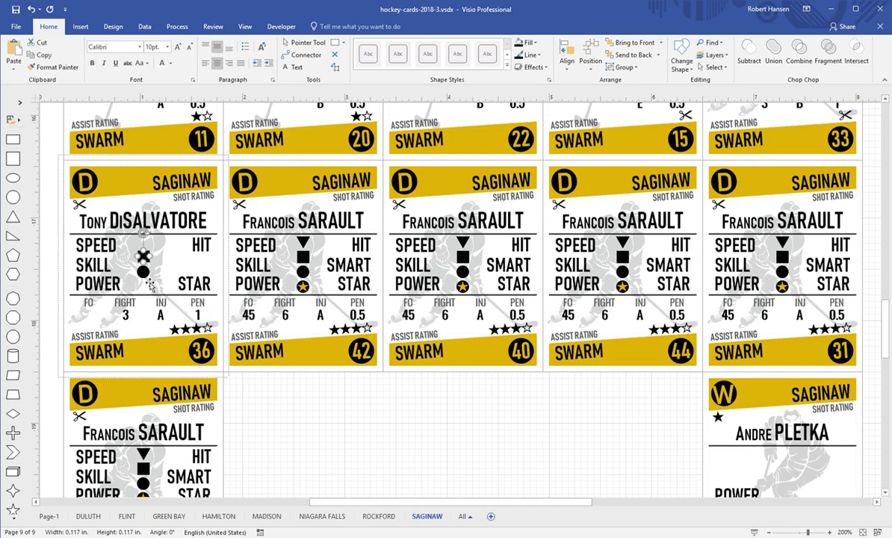
Space out the two centre symbols on the number 36 card by nudging the square up and the circle down
key(shift+Up)
click(146, 274)
key(shift+Down)
key(shift+Down)
key(shift+Down)
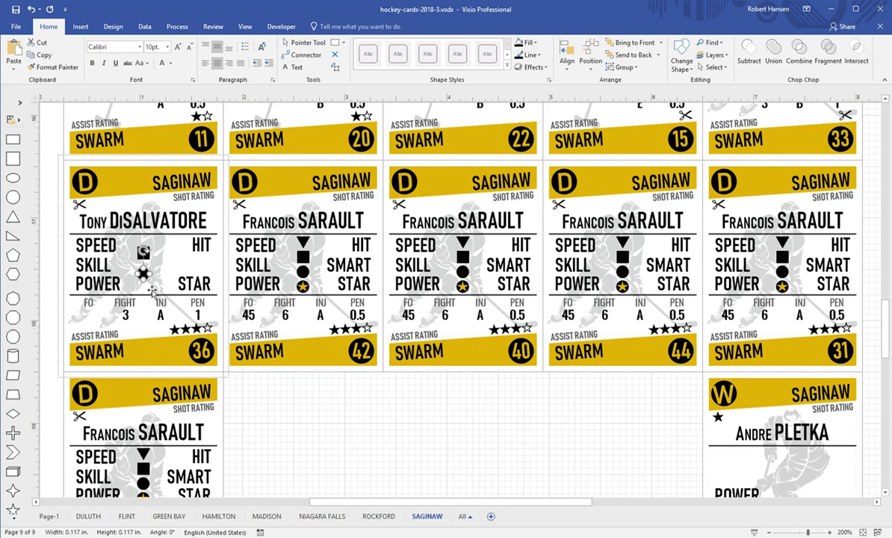
click(292, 415)
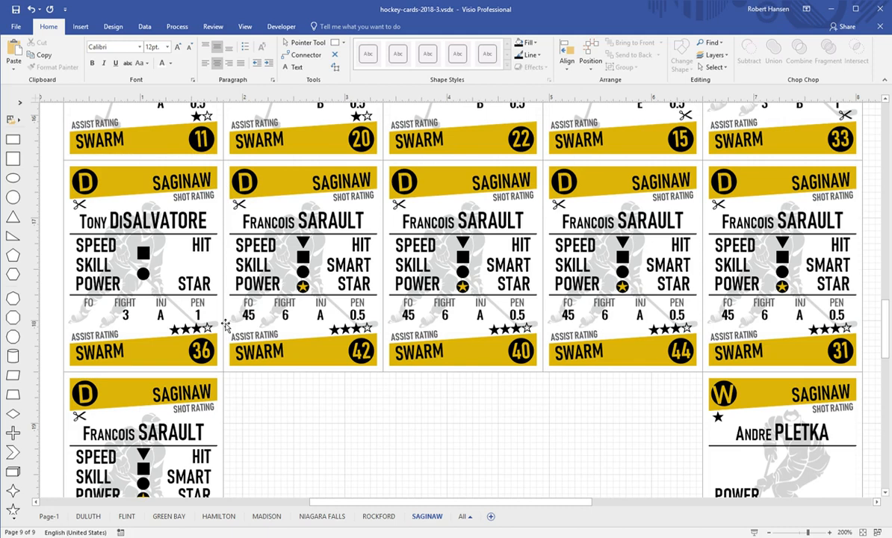
Replace the scissors shot rating on the number 36 card with a hollow star copied from its assist rating
double_click(197, 329)
drag(191, 331, 212, 334)
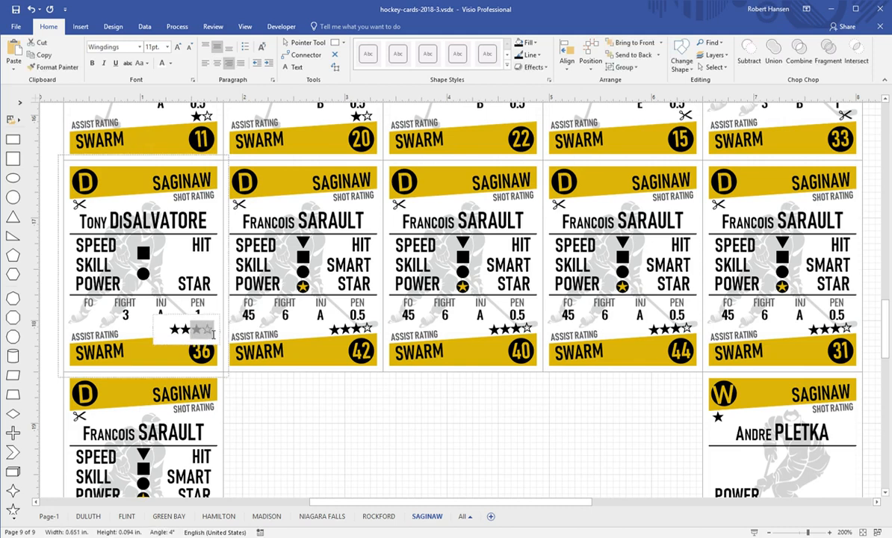
click(205, 334)
drag(205, 333, 211, 331)
key(ctrl+c)
double_click(82, 206)
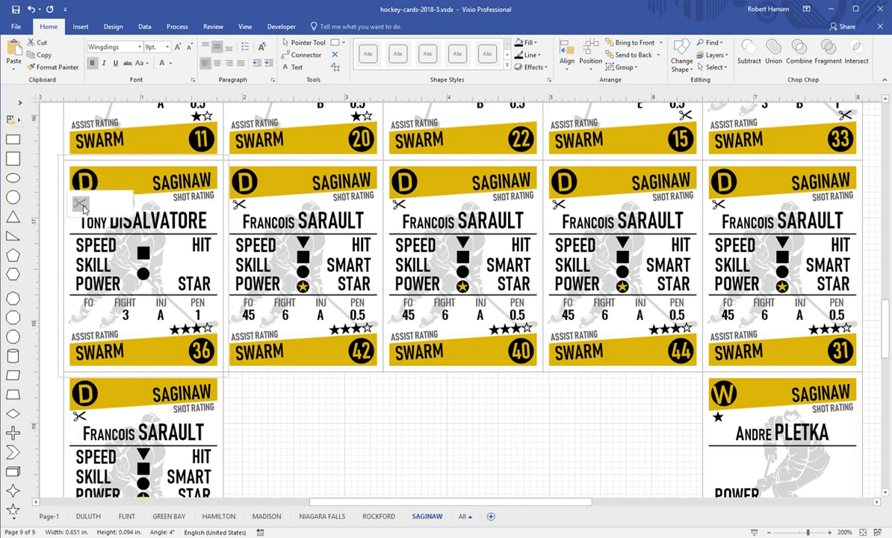
key(ctrl+v)
Remove all the assist rating stars from the number 36 card, including their text box
double_click(206, 331)
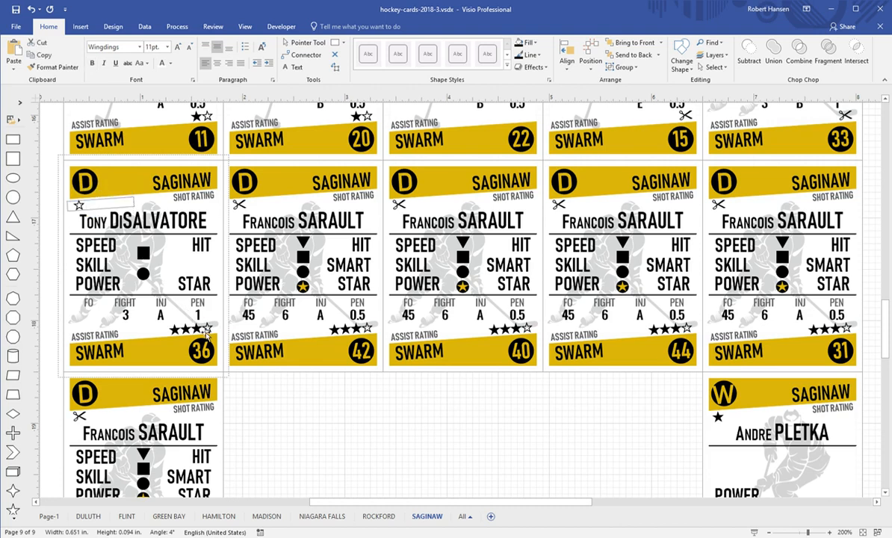
click(206, 331)
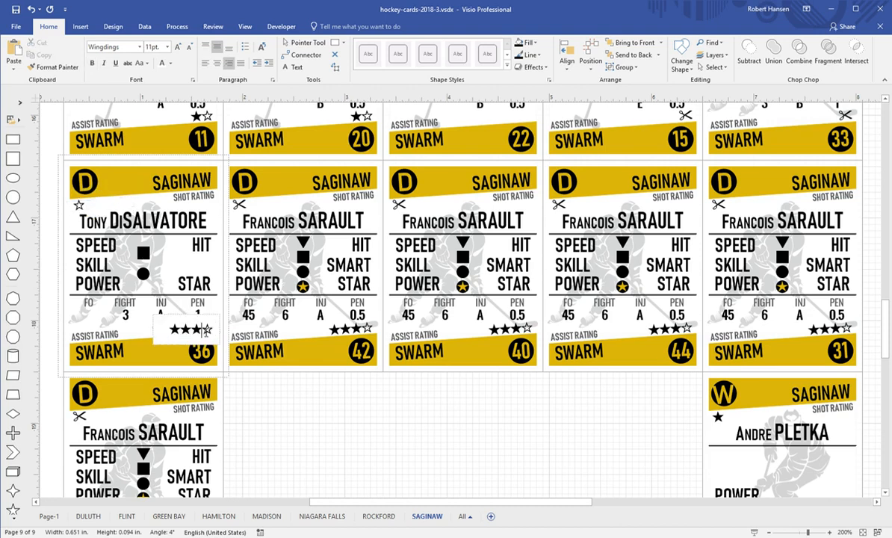
click(233, 383)
click(202, 331)
click(203, 331)
double_click(205, 331)
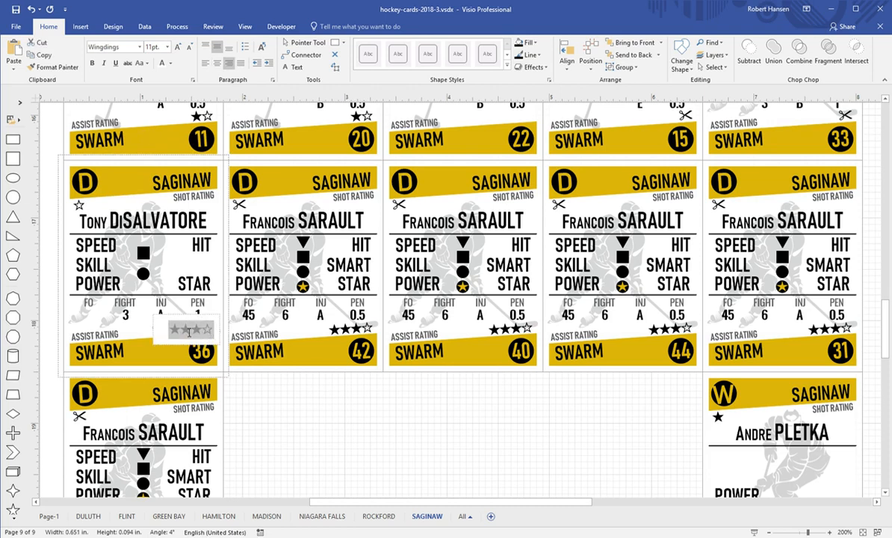
click(216, 334)
key(BackSpace)
key(BackSpace)
key(BackSpace)
double_click(212, 332)
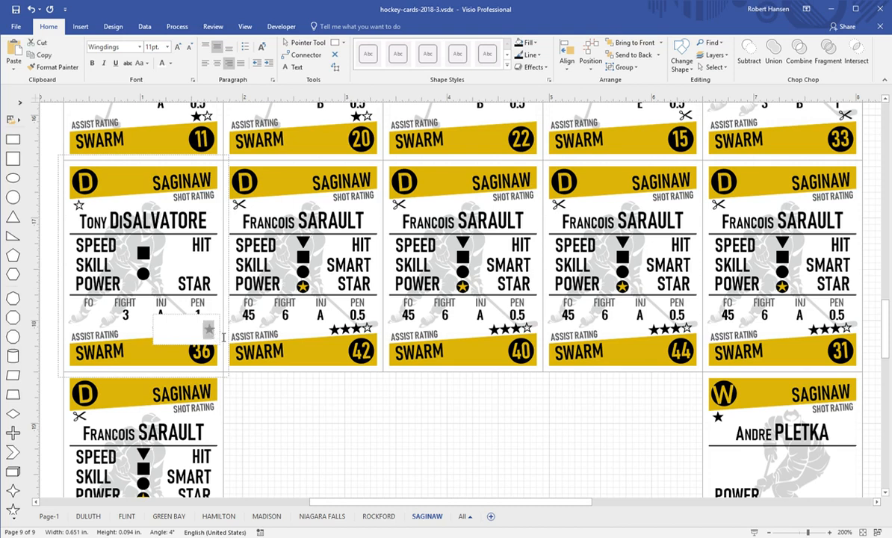
click(261, 397)
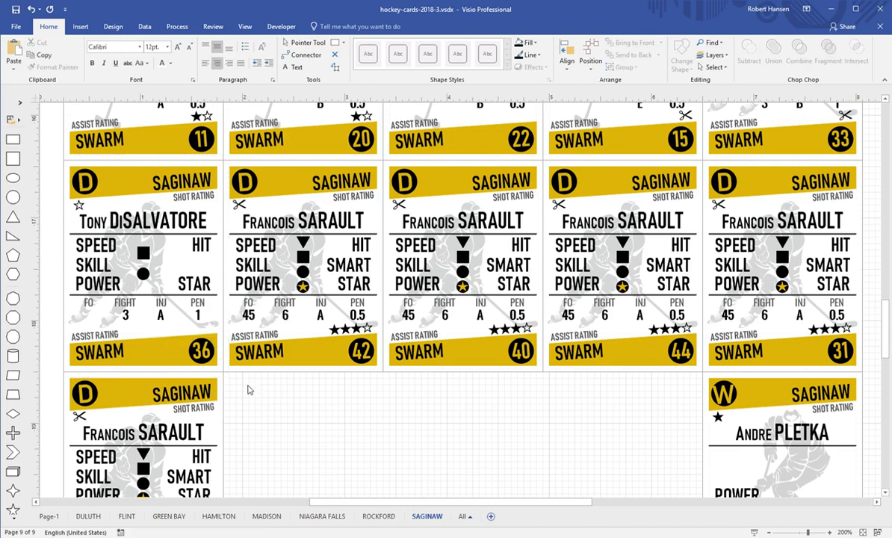
click(203, 318)
click(210, 331)
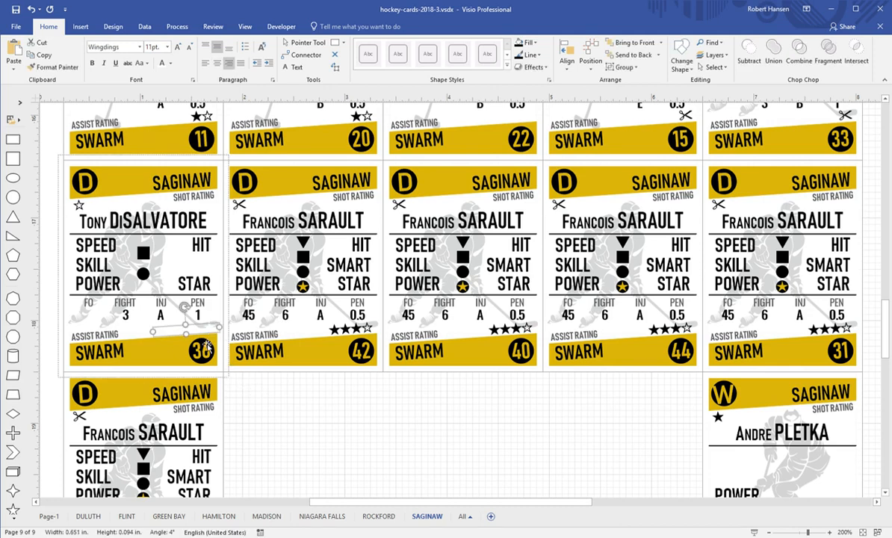
key(Delete)
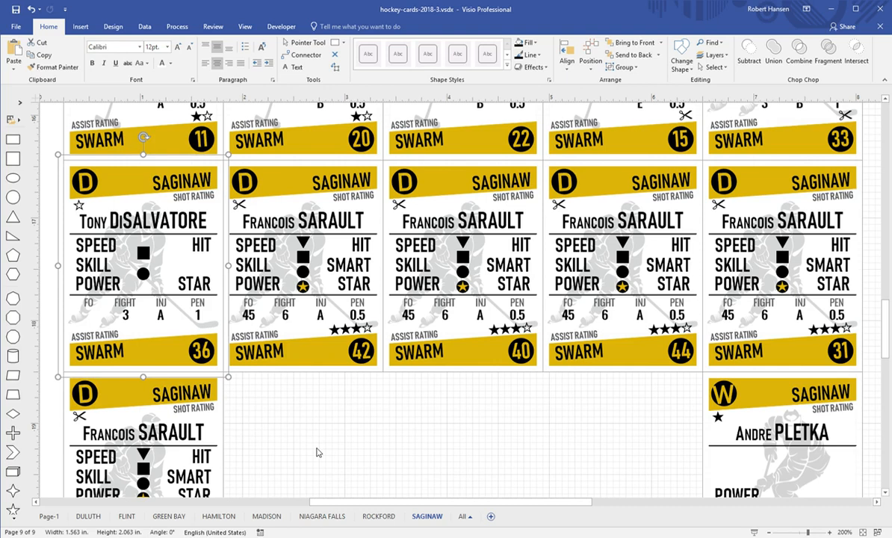
Replace the placeholder first and last name on the number 42 card with that player's name
click(274, 228)
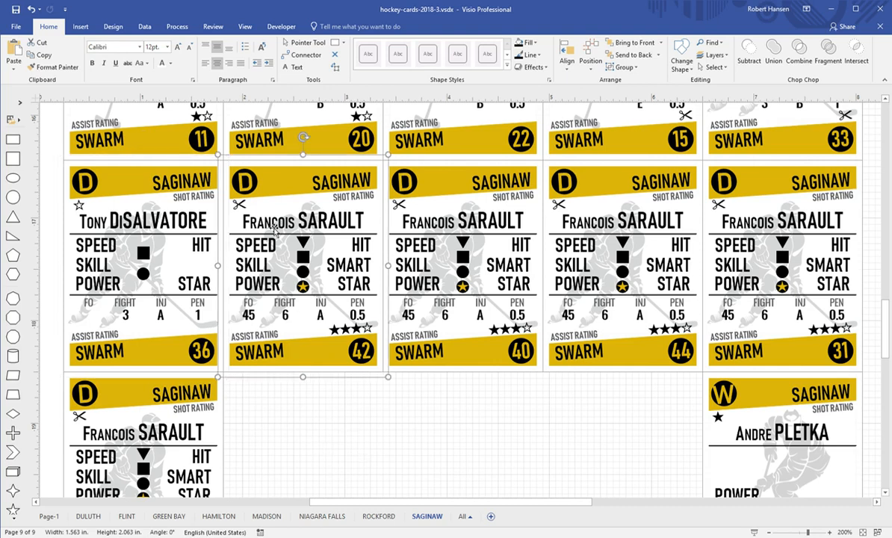
click(273, 228)
double_click(270, 227)
text(M)
key(BackSpace)
text(Vail)
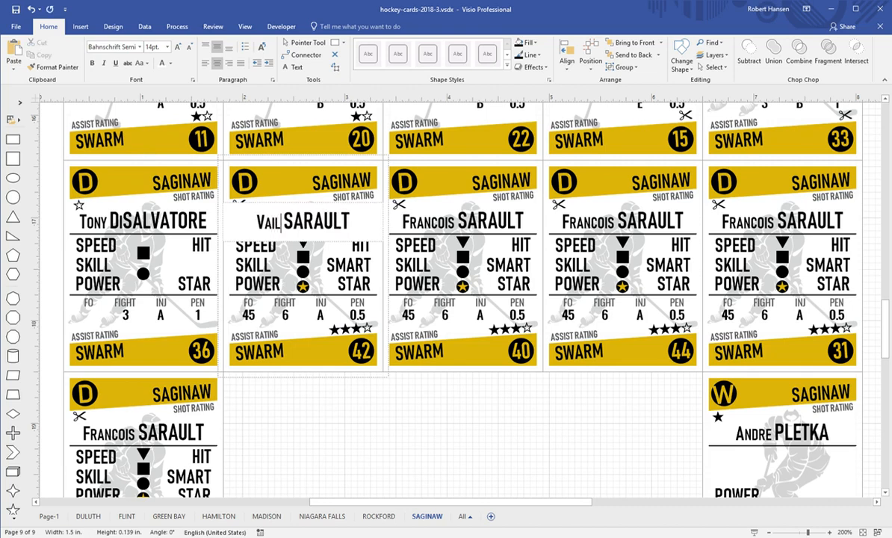
double_click(290, 227)
text(M)
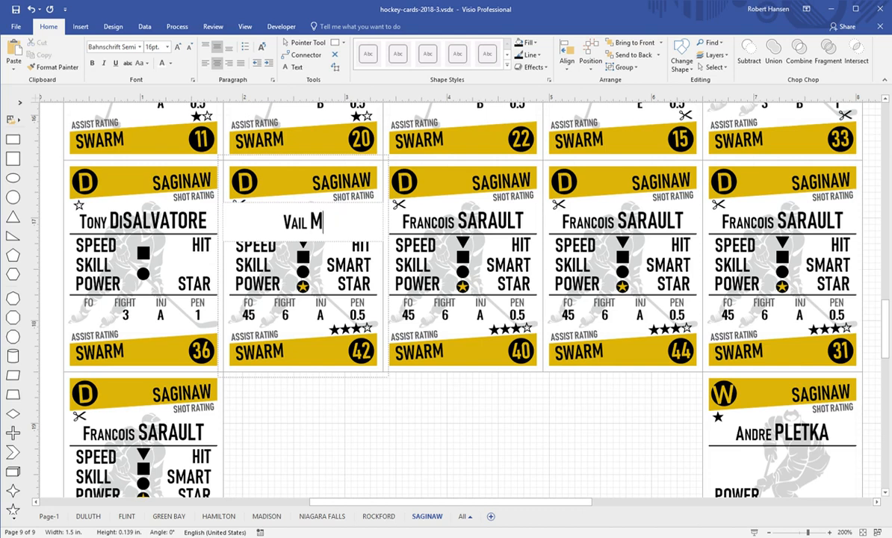
text(OISE)
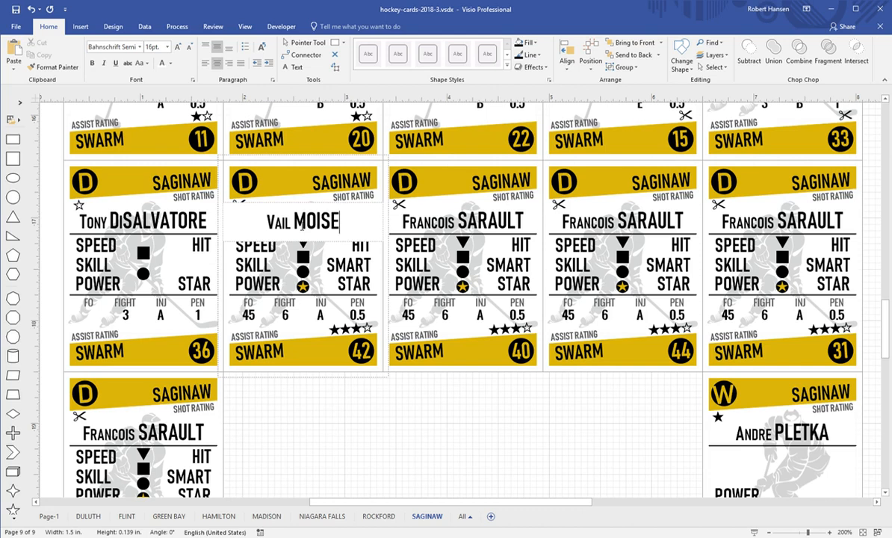
Delete the POWER and HIT labels, the FO and FIGHT values, and the square, circle and star centre symbols from the number 42 card
click(251, 272)
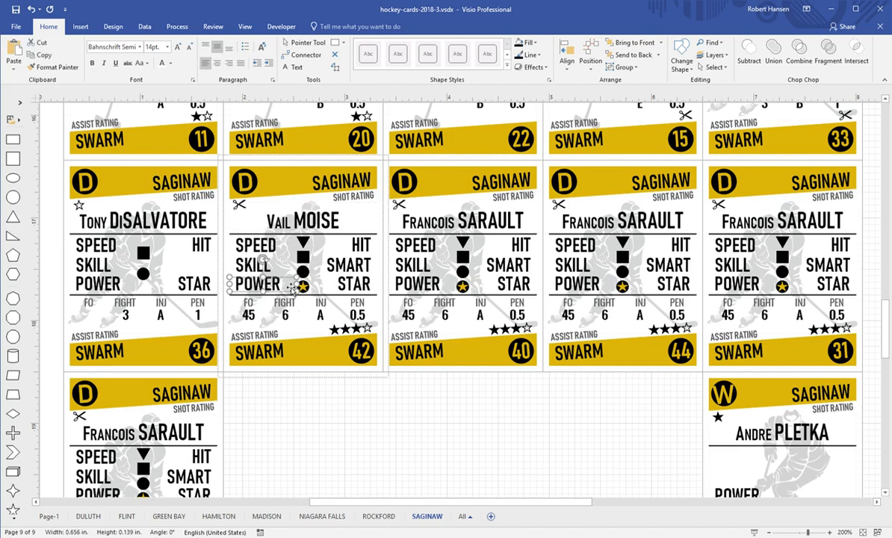
shift+click(360, 253)
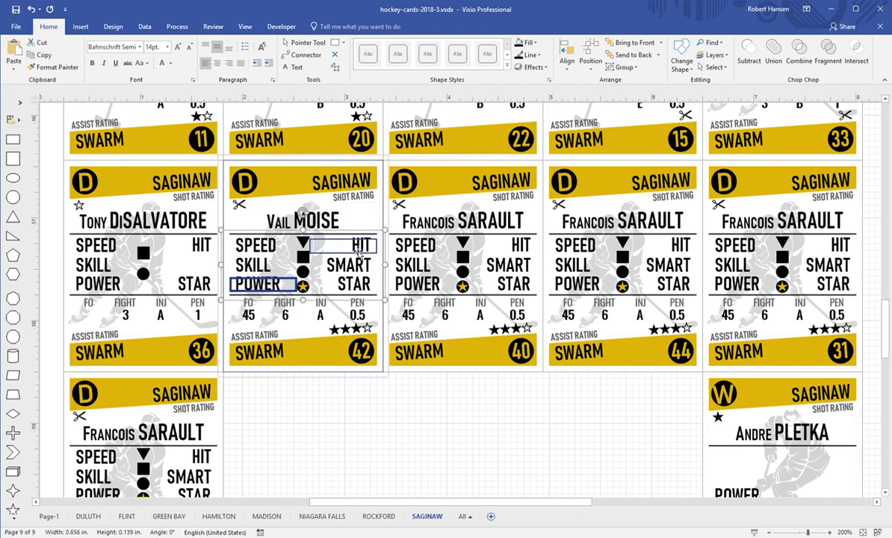
shift+click(243, 310)
shift+click(290, 316)
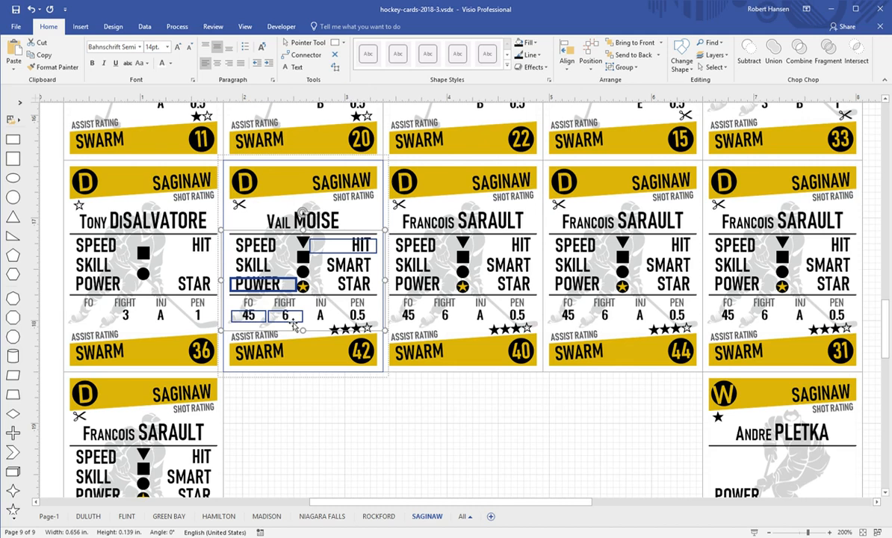
shift+click(304, 258)
shift+click(303, 274)
shift+click(306, 287)
key(Delete)
Move the triangle symbol on the number 42 card down and align it vertically with the SKILL label
key(Down)
key(Down)
key(Down)
key(Down)
key(Down)
key(Down)
key(Down)
key(Down)
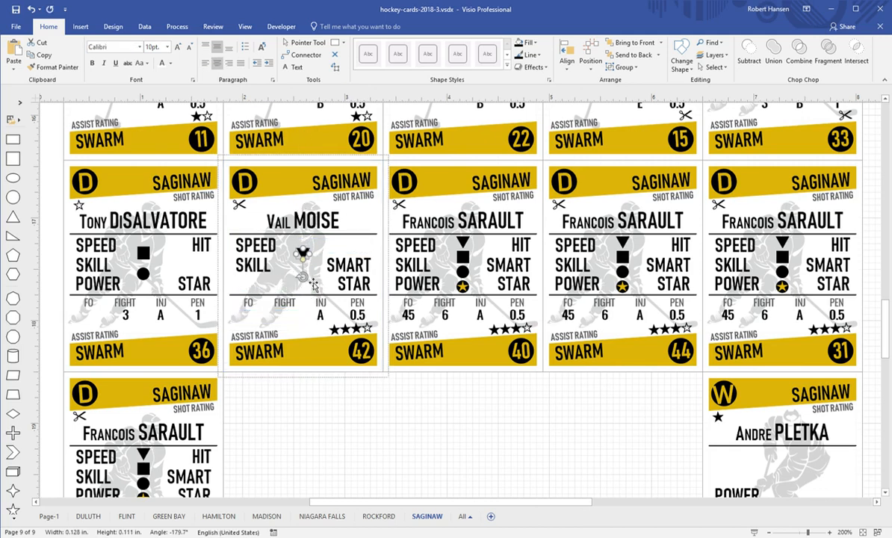
shift+click(249, 263)
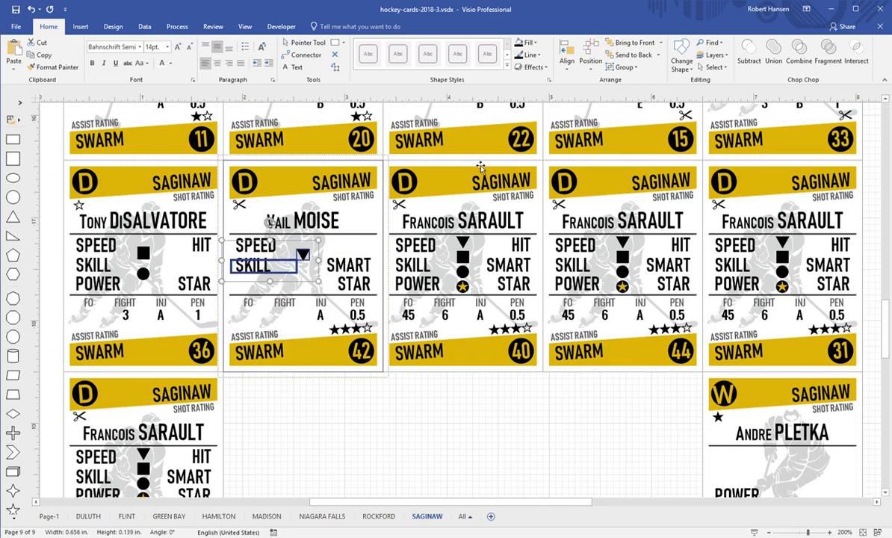
click(582, 157)
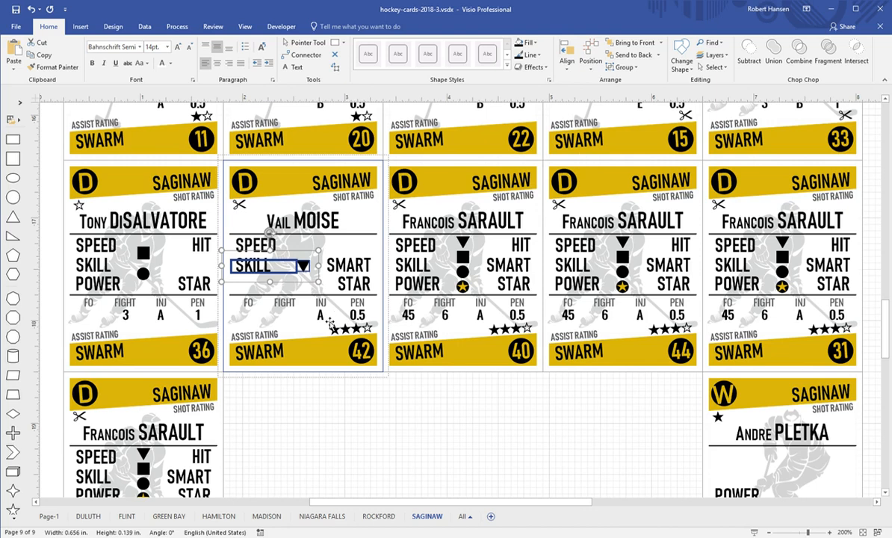
Set the PEN value on the number 42 card to 0 and replace its scissors shot rating with a solid star
click(356, 316)
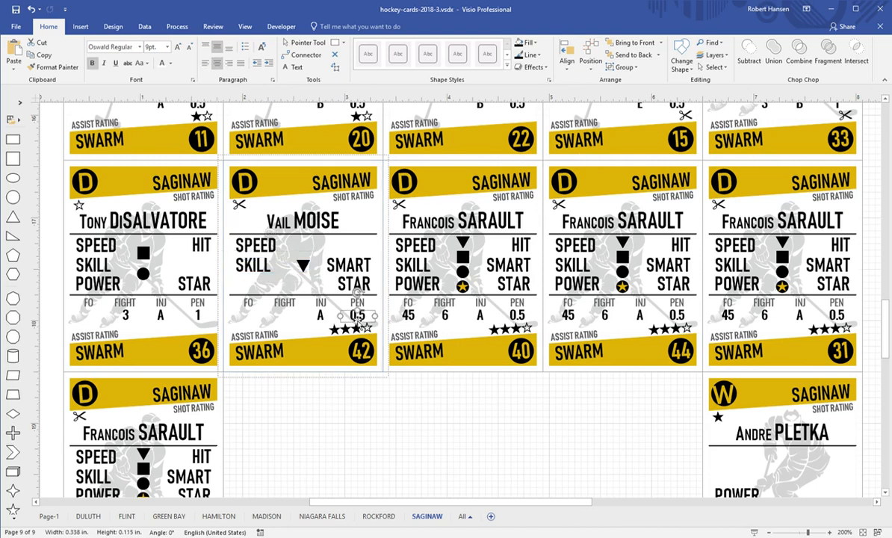
text(0)
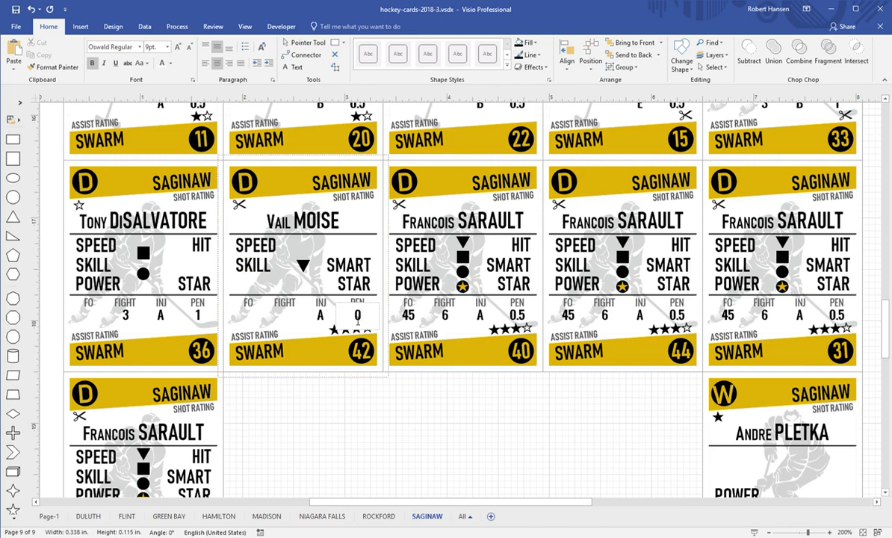
double_click(340, 334)
drag(328, 333, 336, 333)
key(ctrl+c)
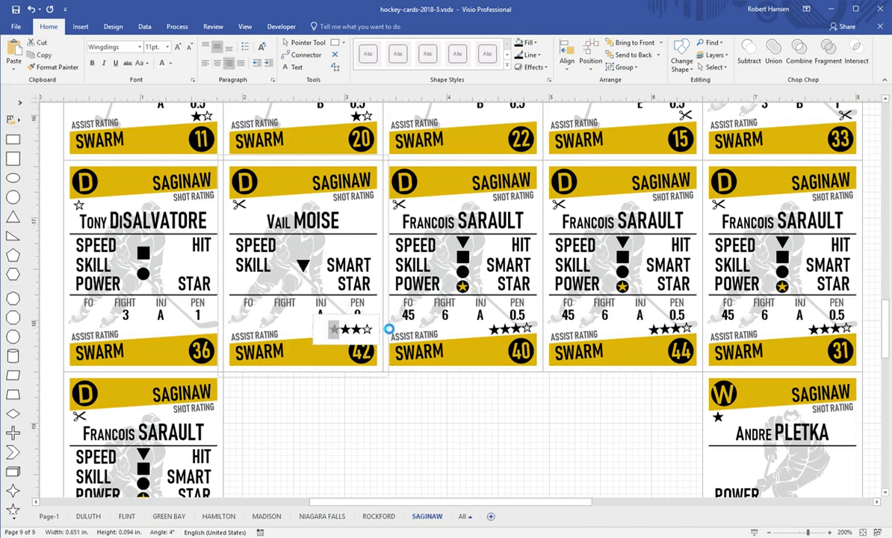
double_click(238, 203)
key(ctrl+v)
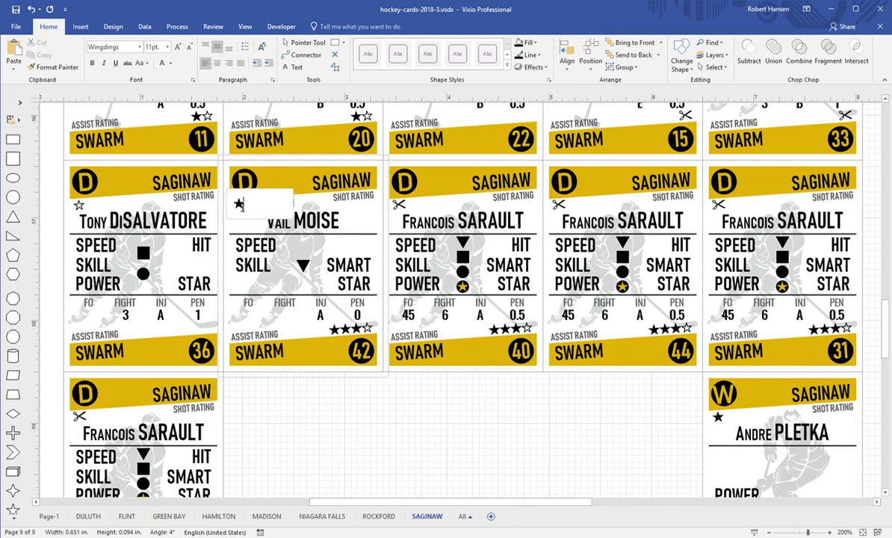
Reduce the assist rating on the number 42 card to two solid stars and one hollow star
double_click(336, 331)
click(345, 336)
key(BackSpace)
click(421, 415)
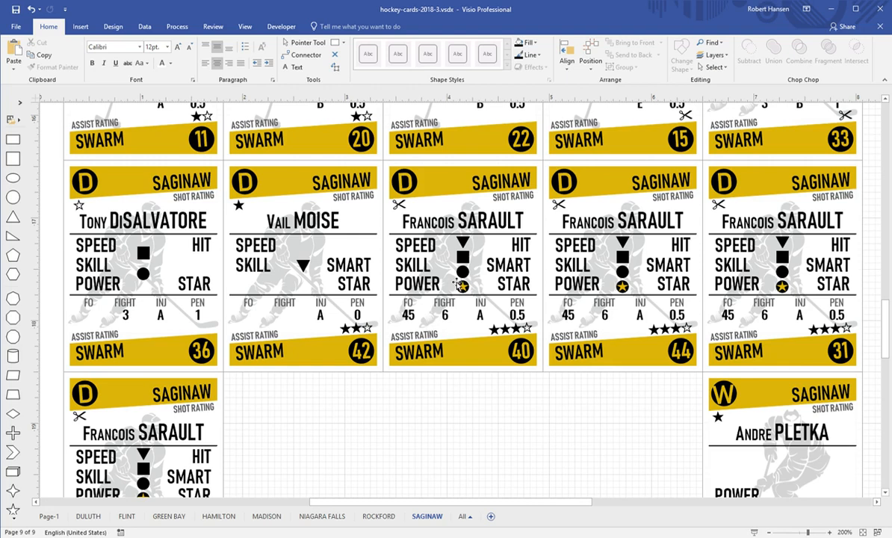
Replace the placeholder first and last name on the number 40 card with that player's name
double_click(446, 222)
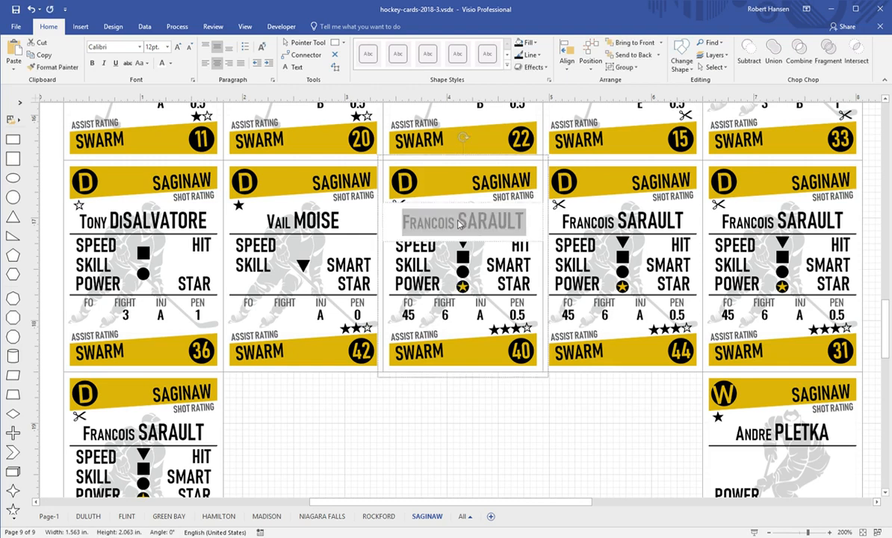
double_click(442, 224)
text(Manny)
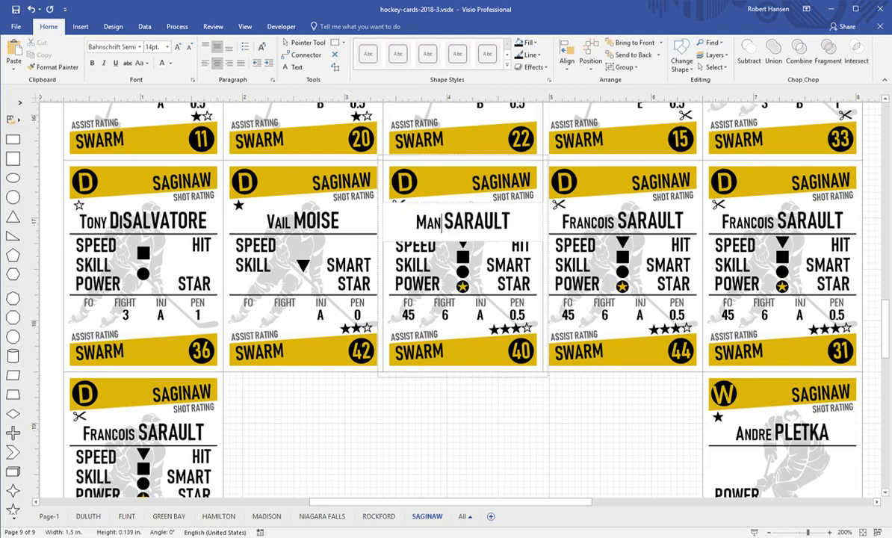
double_click(468, 225)
text(HOUMA)
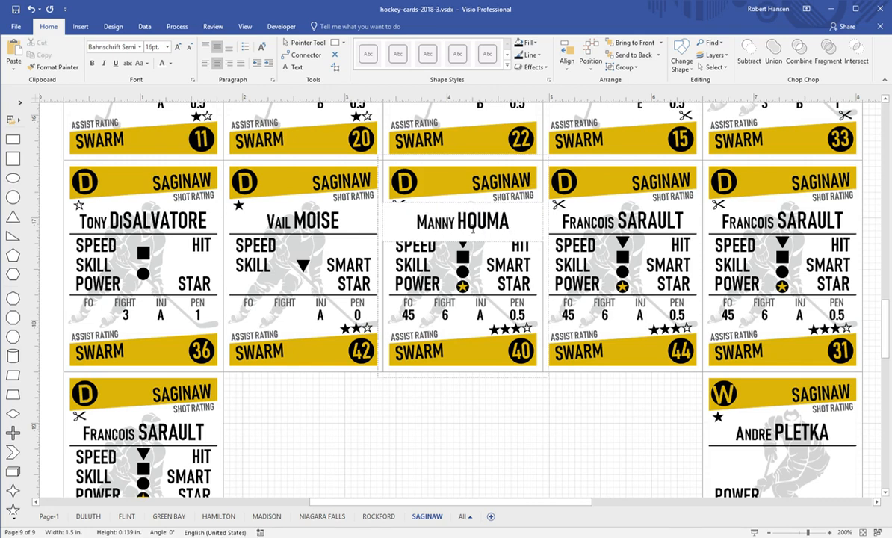
Replace the assist rating stars on the number 40 card with the scissors symbol from its shot rating
click(399, 205)
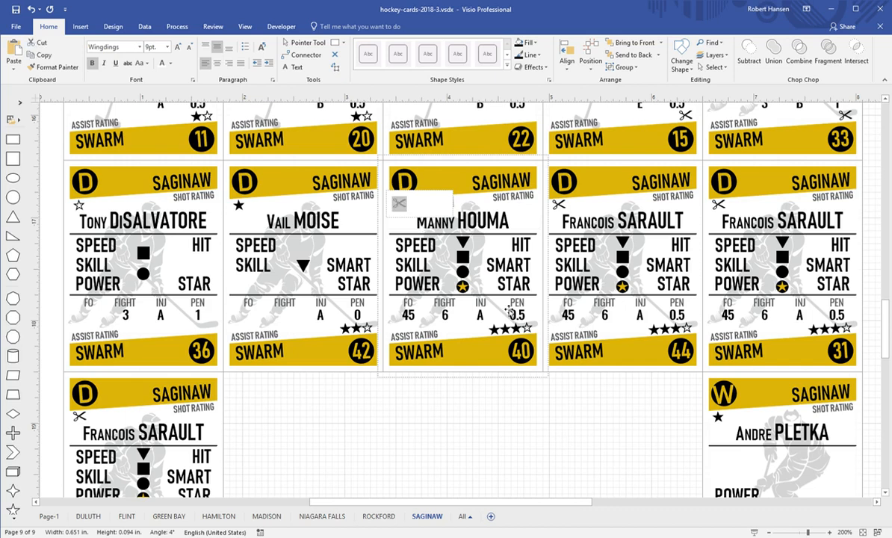
double_click(519, 328)
click(522, 330)
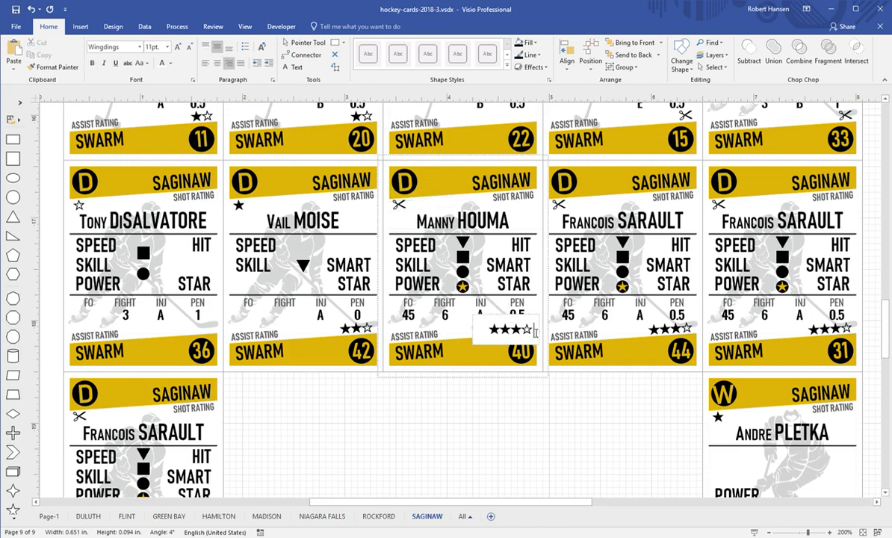
key(Return)
text(")
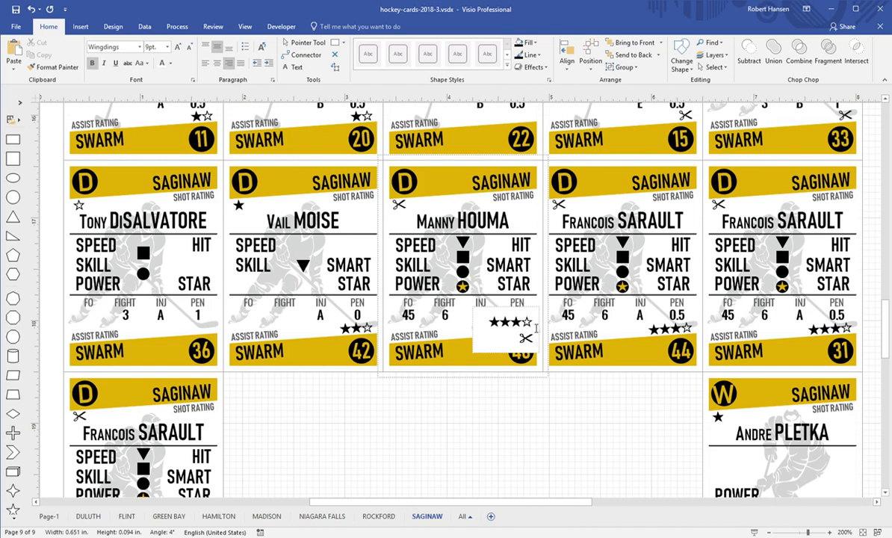
key(BackSpace)
key(BackSpace)
key(BackSpace)
key(BackSpace)
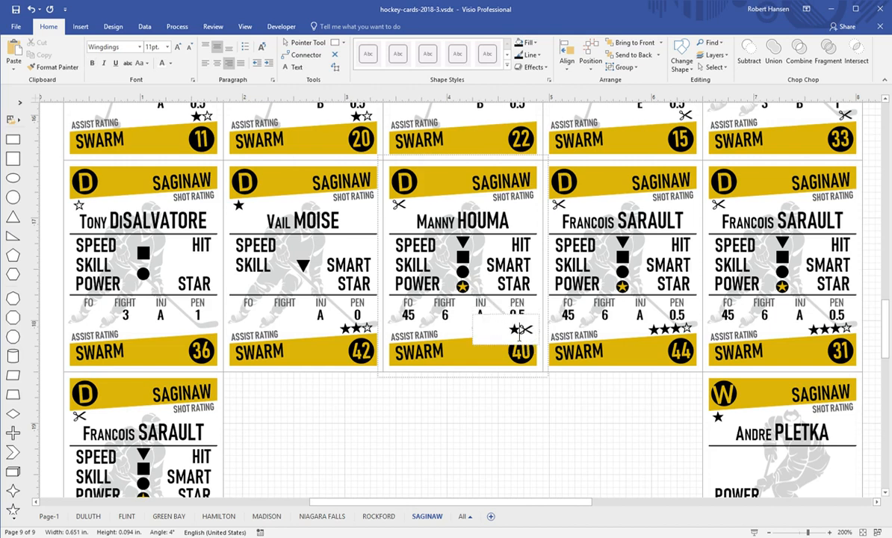
key(shift+Left)
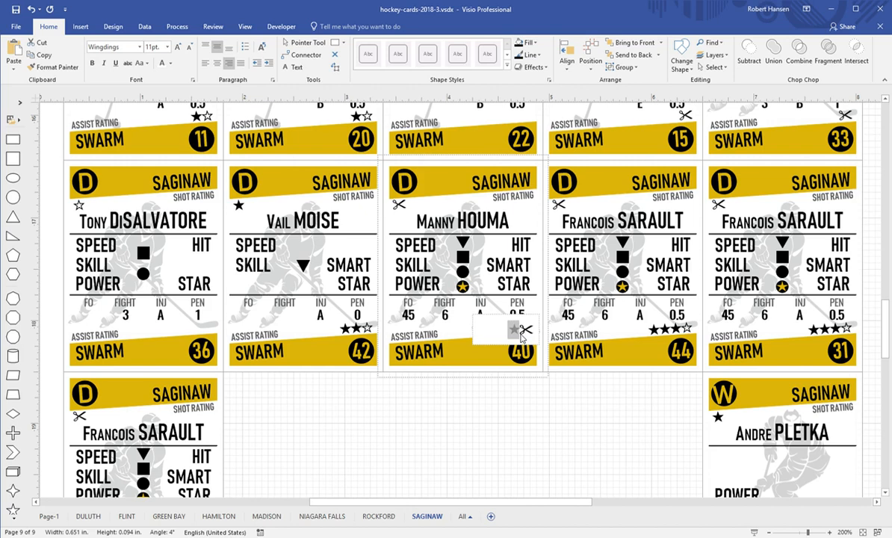
key(Delete)
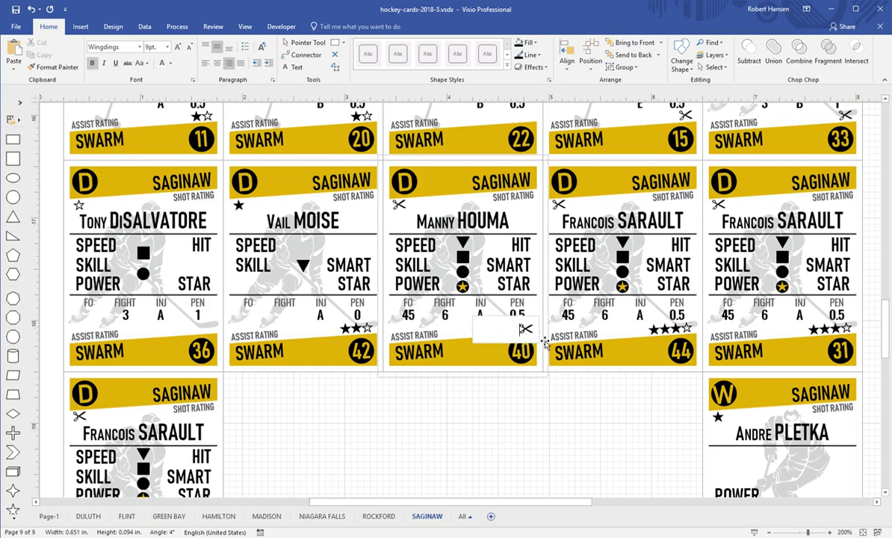
Replace the scissors shot rating on the number 40 card with the hollow star copied from the number 42 card's assist rating
click(361, 329)
double_click(361, 330)
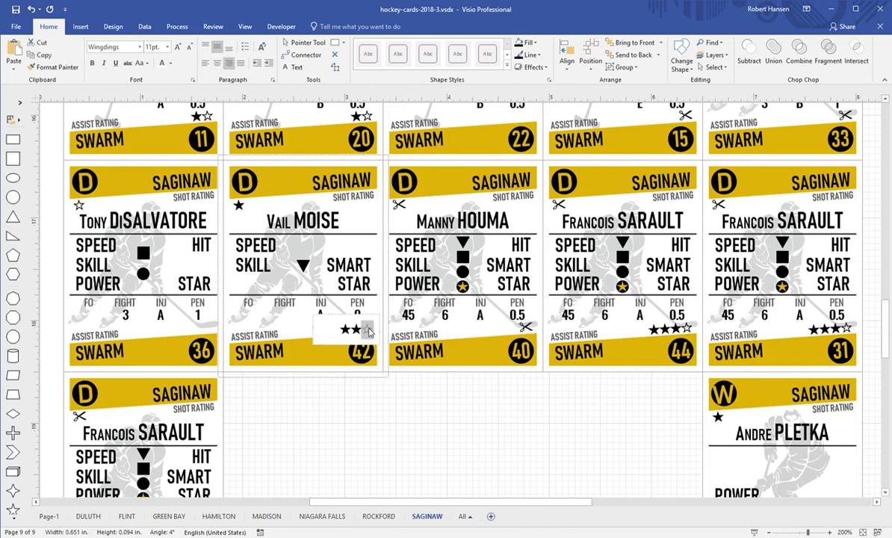
key(shift+Right)
key(ctrl+c)
click(398, 205)
double_click(398, 205)
key(ctrl+v)
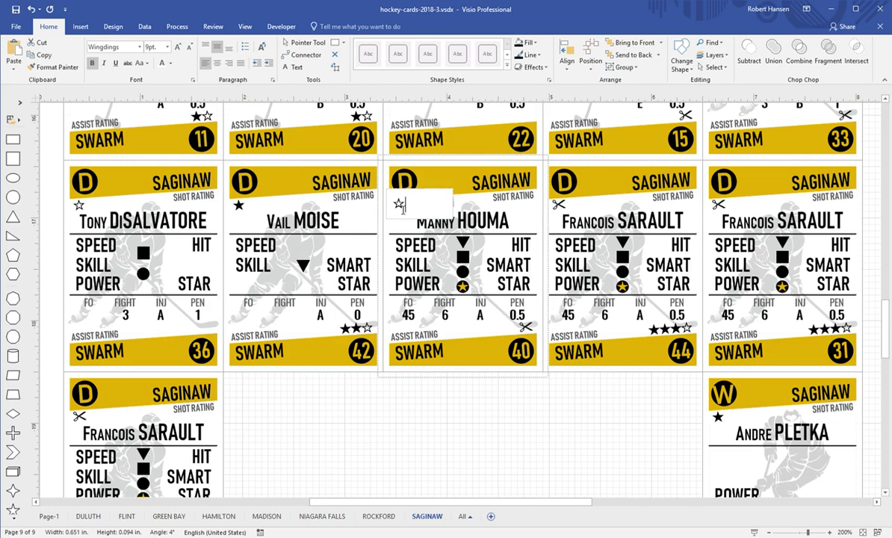
click(482, 386)
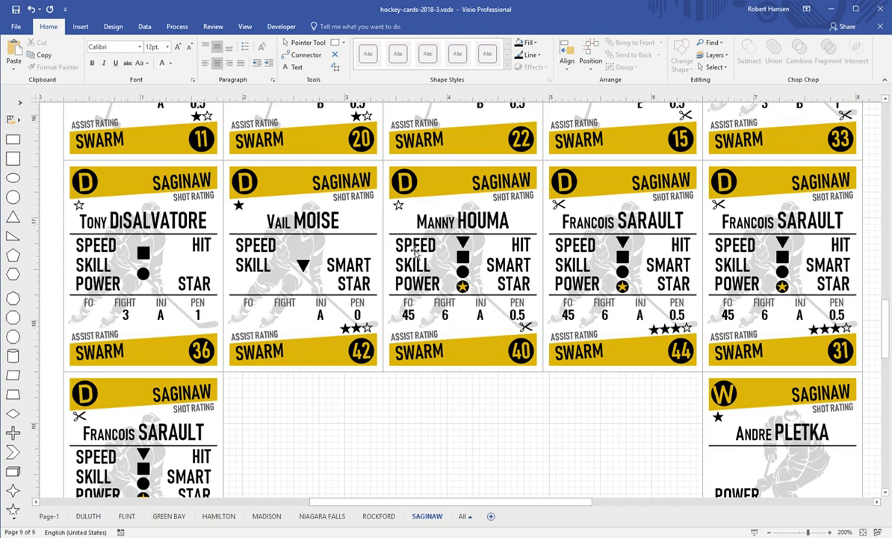
Delete the SPEED, HIT and STAR traits, all four centre symbols, and the FO and FIGHT values from the number 40 card
click(385, 232)
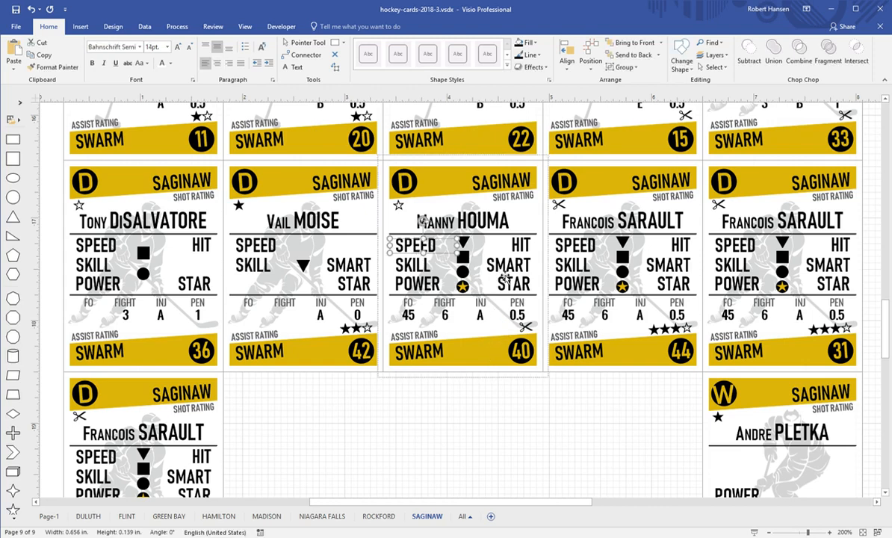
click(490, 241)
shift+click(523, 285)
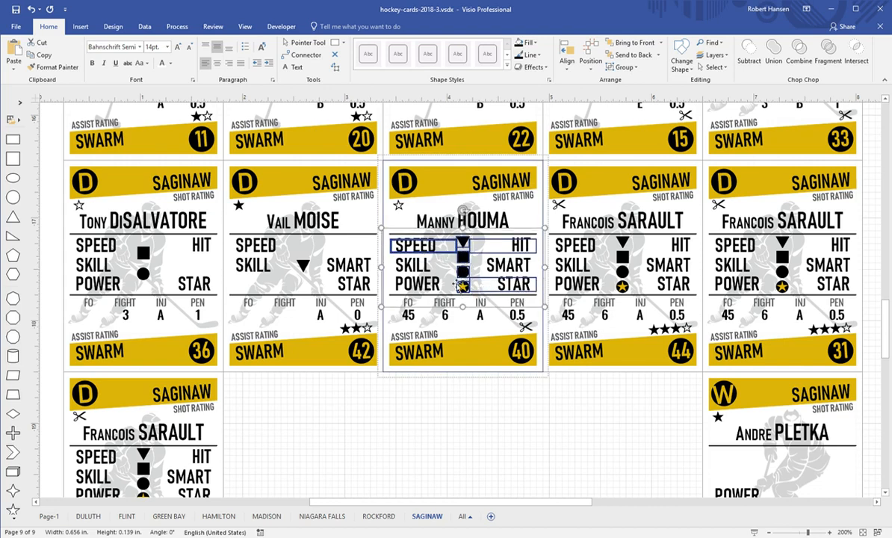
shift+click(410, 317)
shift+click(449, 317)
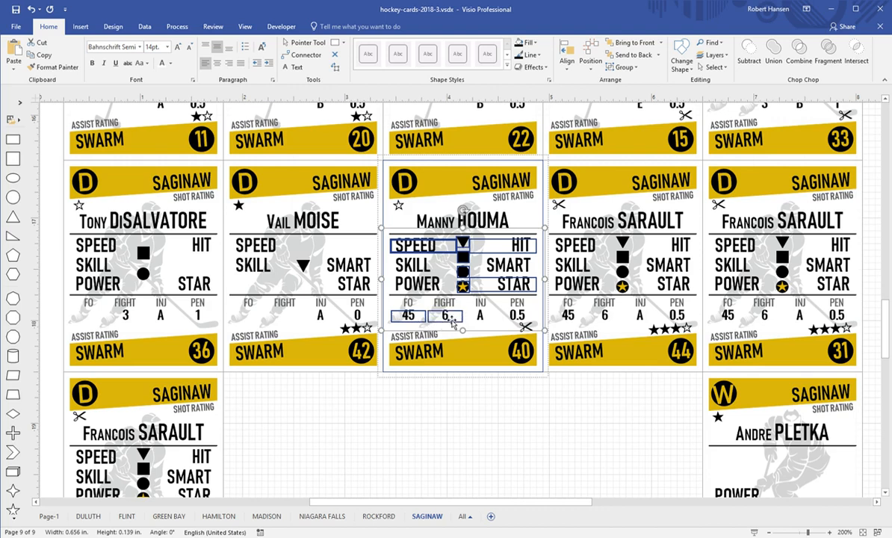
Set the INJ value on the number 40 card to B
click(462, 322)
text(B)
click(553, 409)
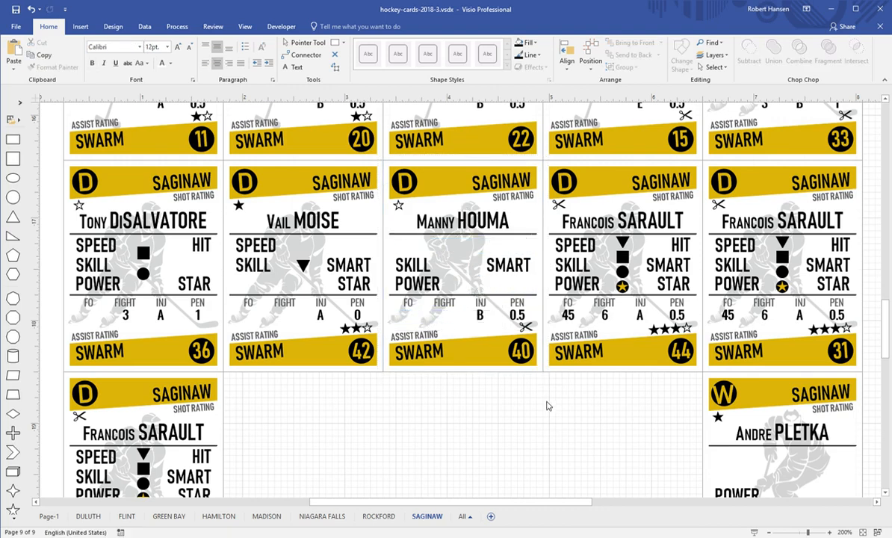
Replace the placeholder first and last name on the number 44 card with that player's name
drag(550, 502, 581, 501)
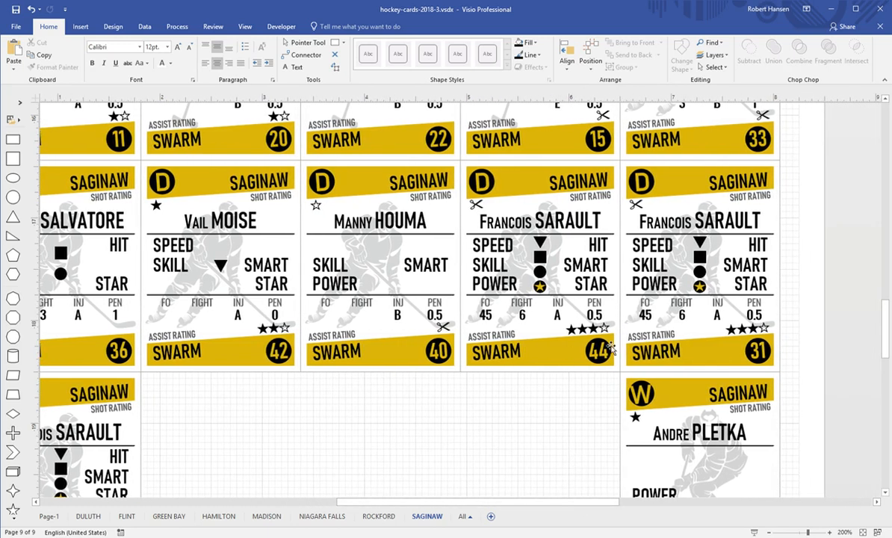
double_click(513, 226)
double_click(512, 226)
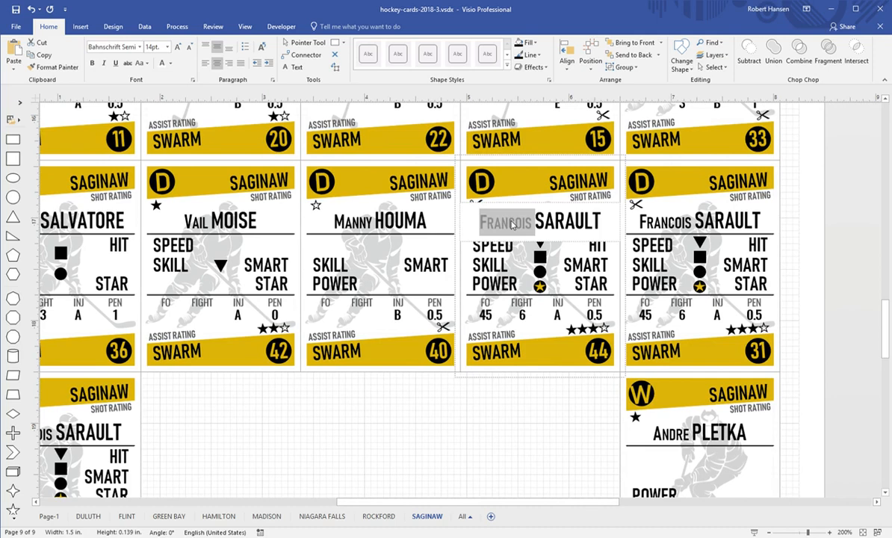
text(Nicholas)
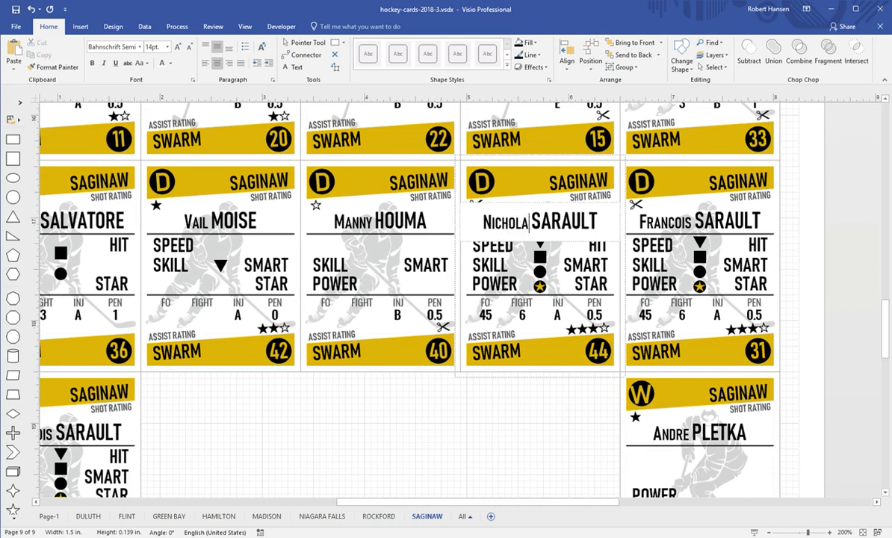
key(ctrl+shift+Right)
text(F)
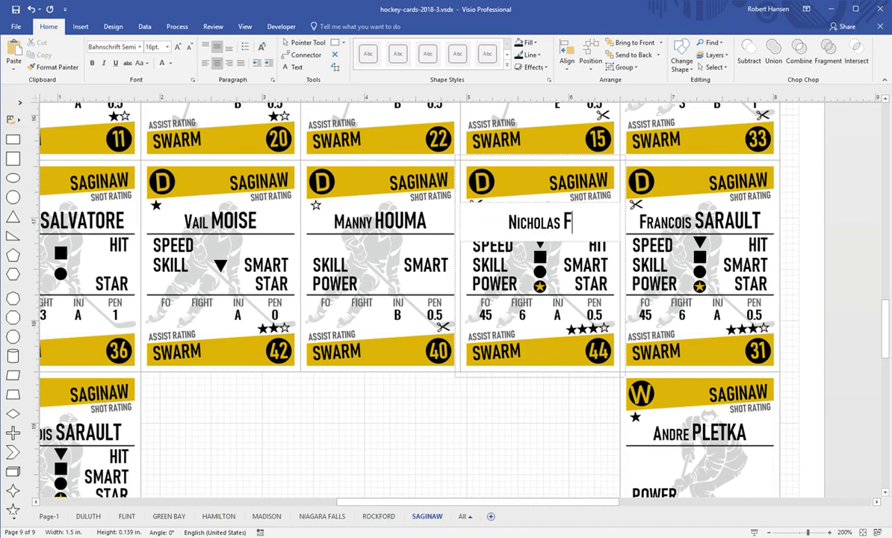
text(rancis)
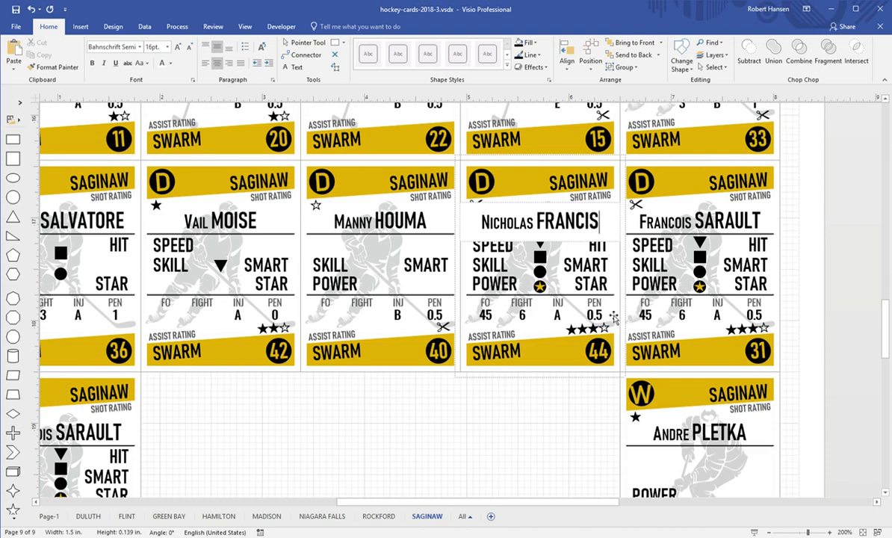
Reduce the number 44 card's assist rating to one hollow star and delete its SPEED, HIT, STAR, centre symbols, FO and FIGHT values
double_click(600, 333)
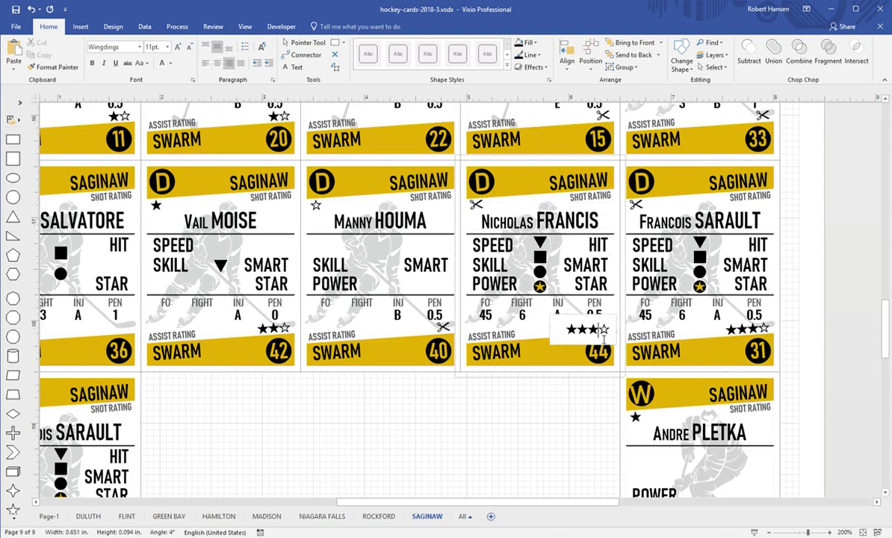
key(BackSpace)
click(504, 247)
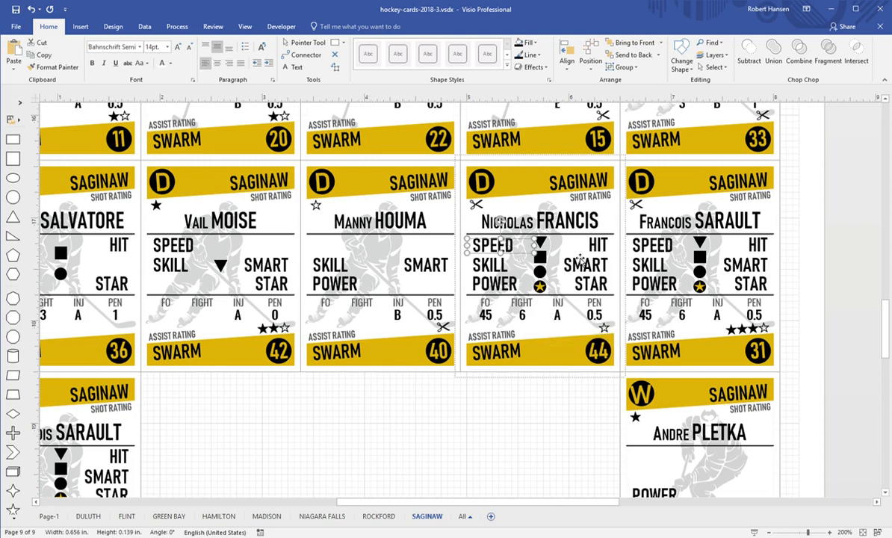
shift+click(554, 241)
shift+click(591, 285)
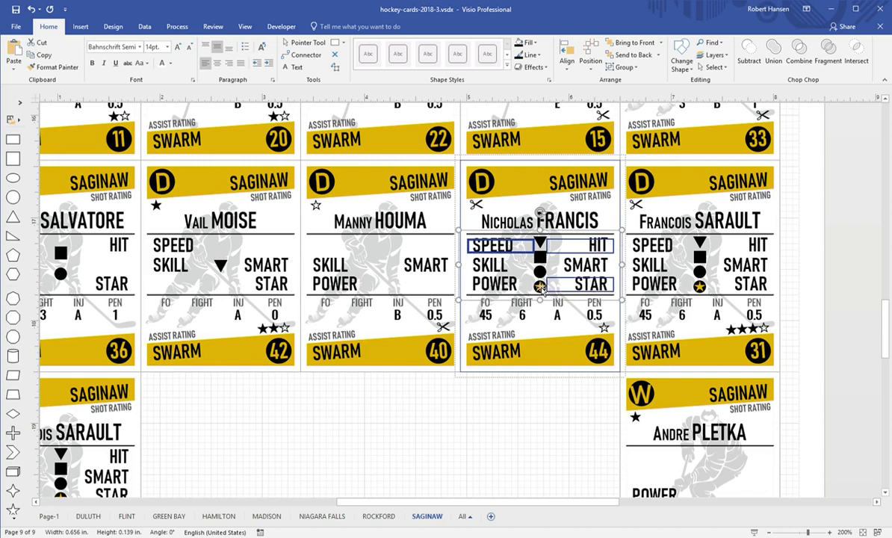
shift+click(487, 317)
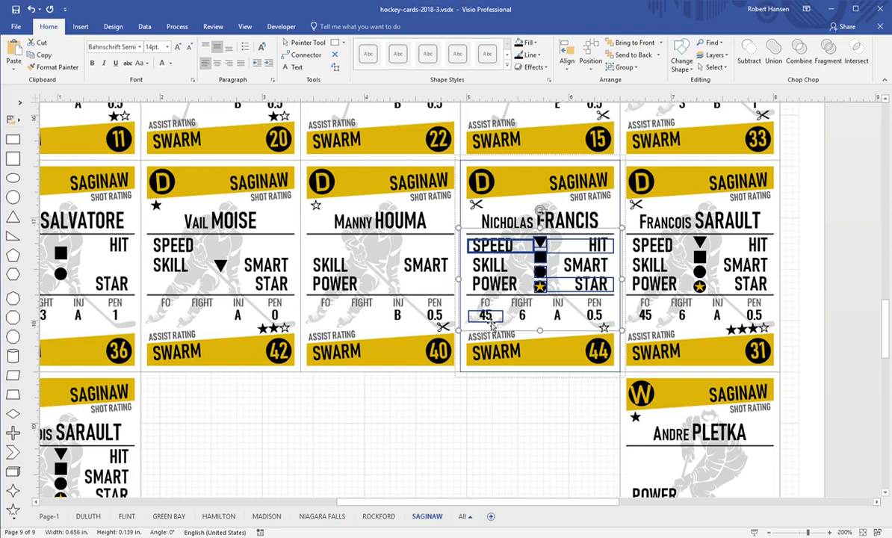
shift+click(524, 316)
key(Delete)
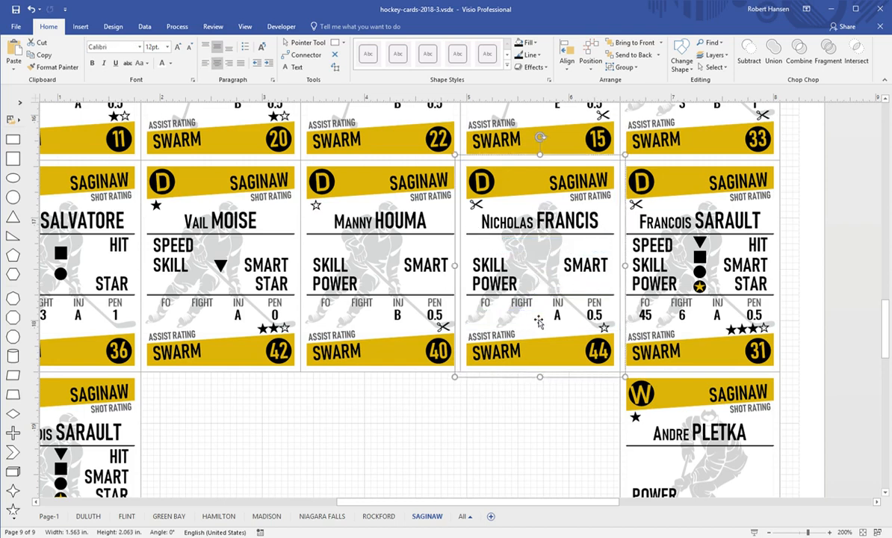
Replace the placeholder first and last name on the number 31 card with that player's name
double_click(670, 223)
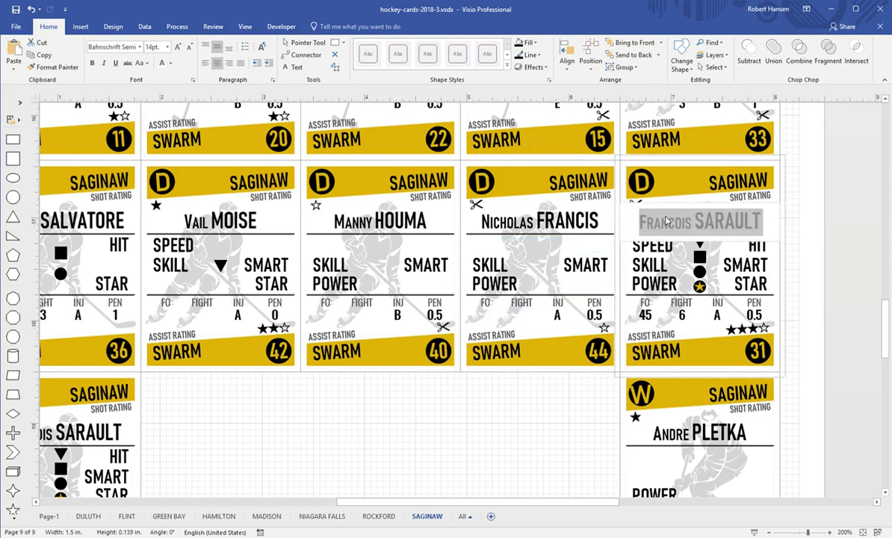
double_click(668, 224)
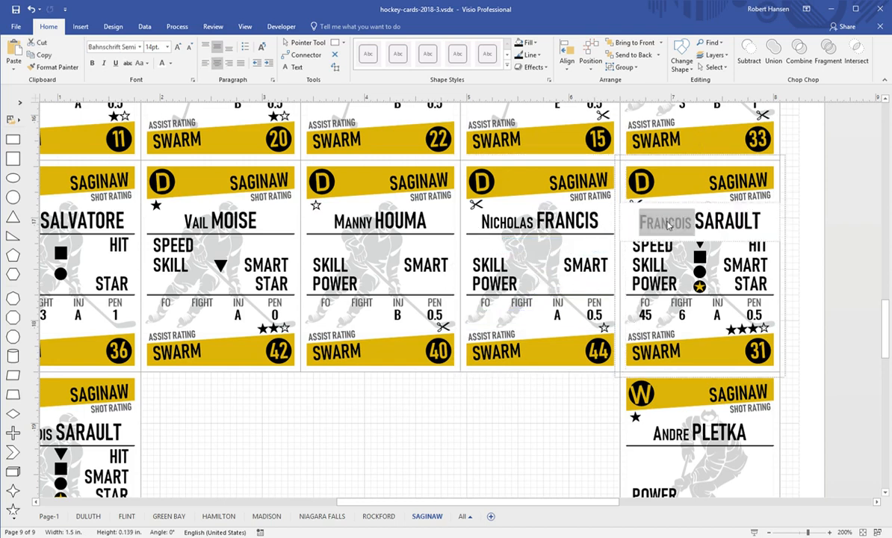
text(Rob H)
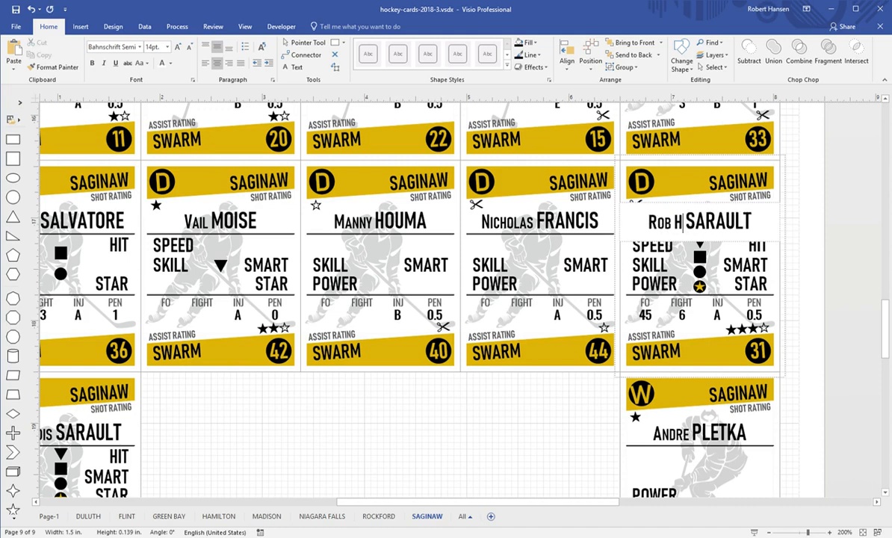
key(BackSpace)
key(BackSpace)
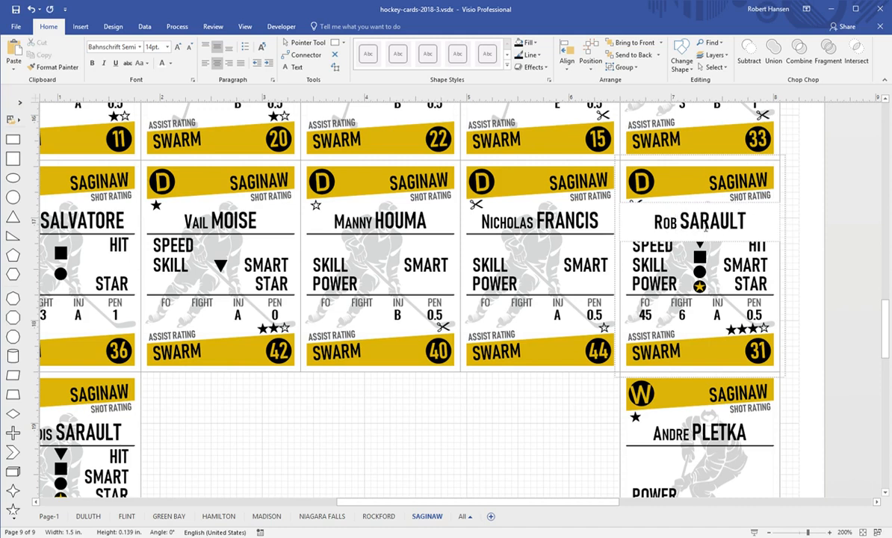
double_click(705, 229)
text(HOUSE)
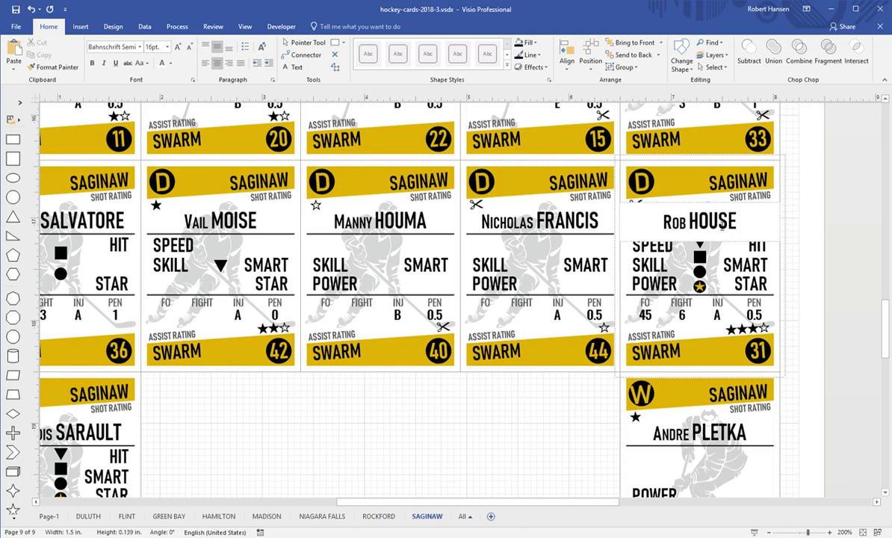
Delete the number 31 card's assist rating, FO and FIGHT values, POWER, HIT, SMART, STAR and centre symbols, and set INJ to C
click(749, 329)
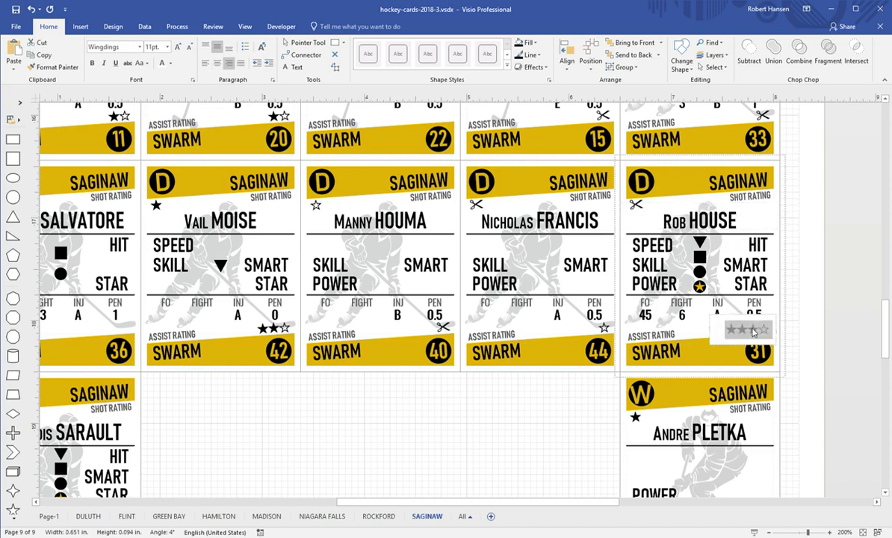
click(788, 367)
click(751, 331)
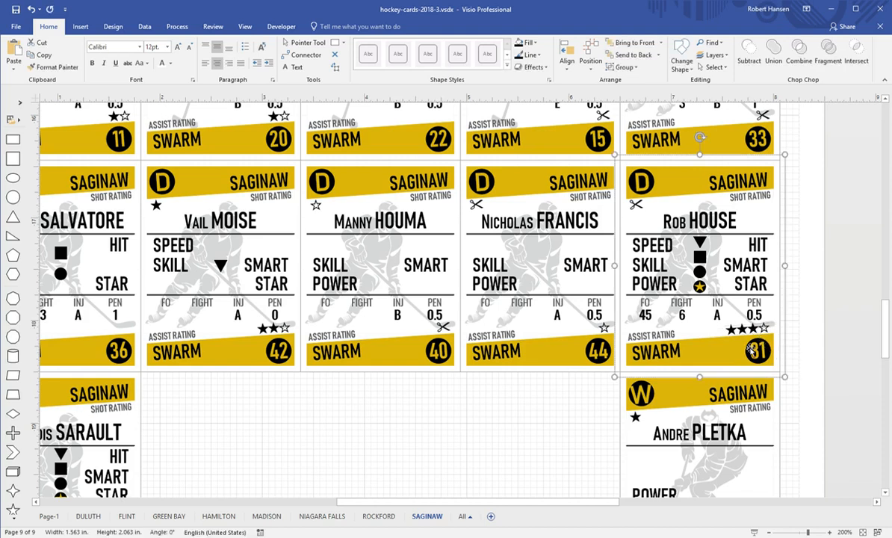
click(749, 330)
shift+click(647, 319)
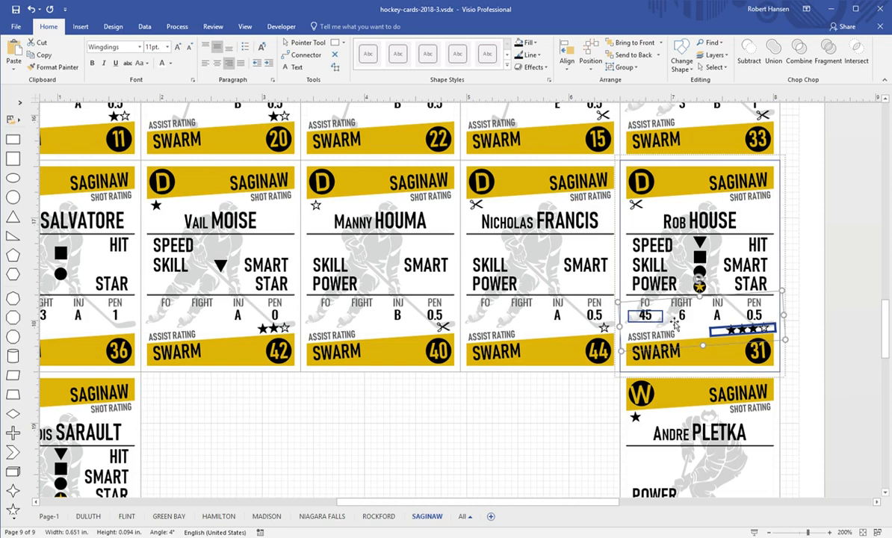
shift+click(684, 317)
shift+click(642, 283)
shift+click(703, 274)
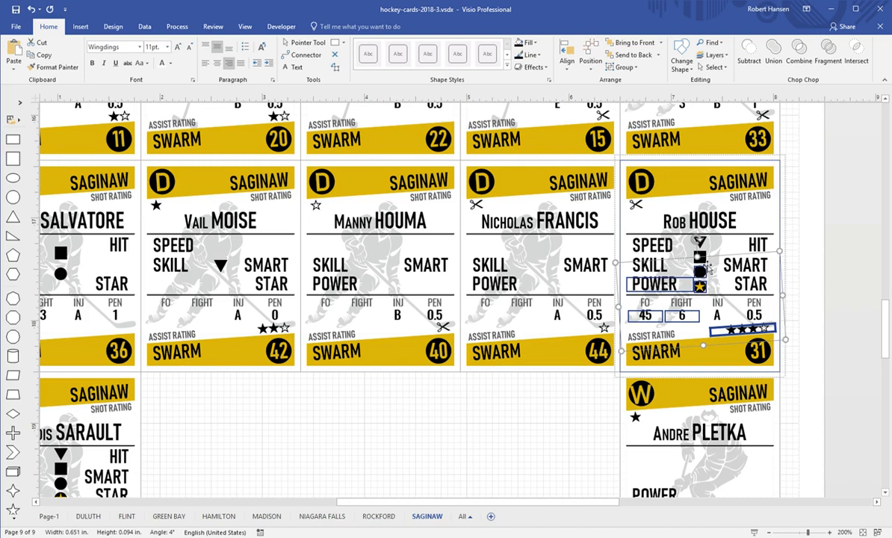
shift+click(702, 243)
shift+click(703, 260)
shift+click(756, 245)
shift+click(745, 265)
shift+click(752, 284)
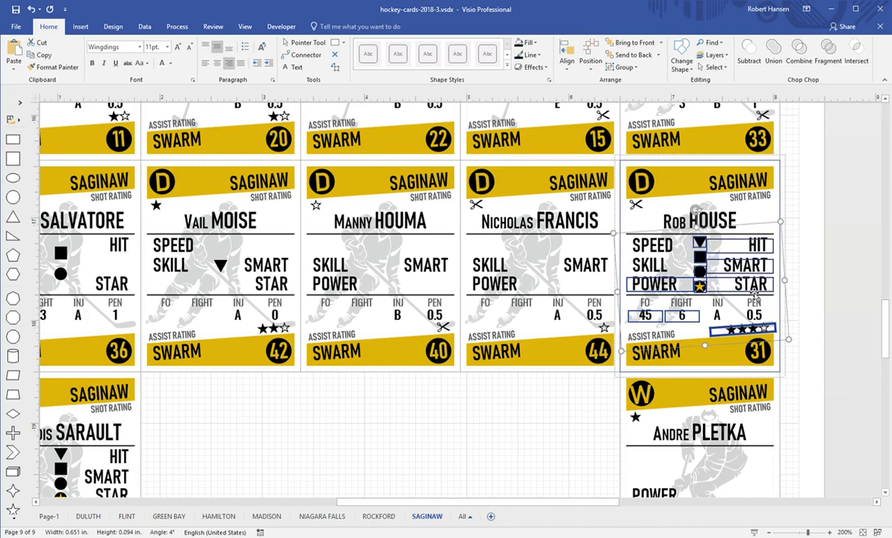
key(Delete)
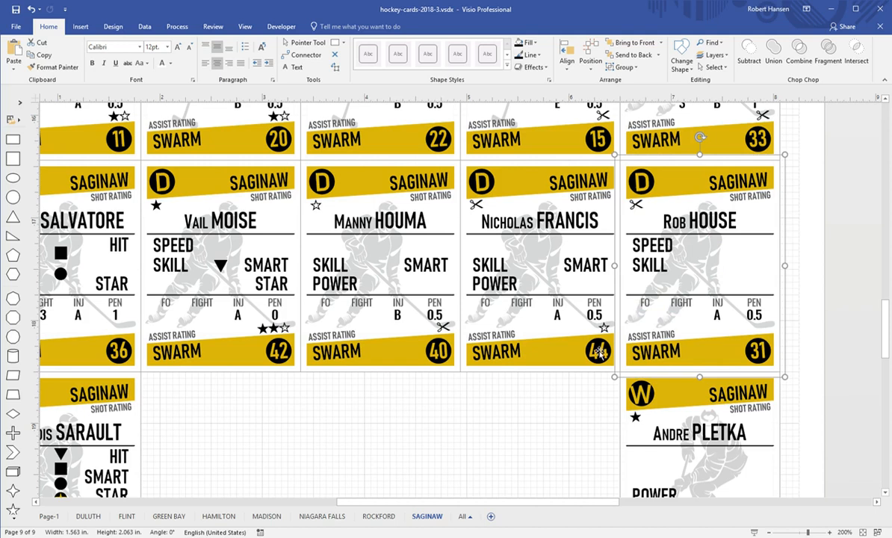
click(718, 316)
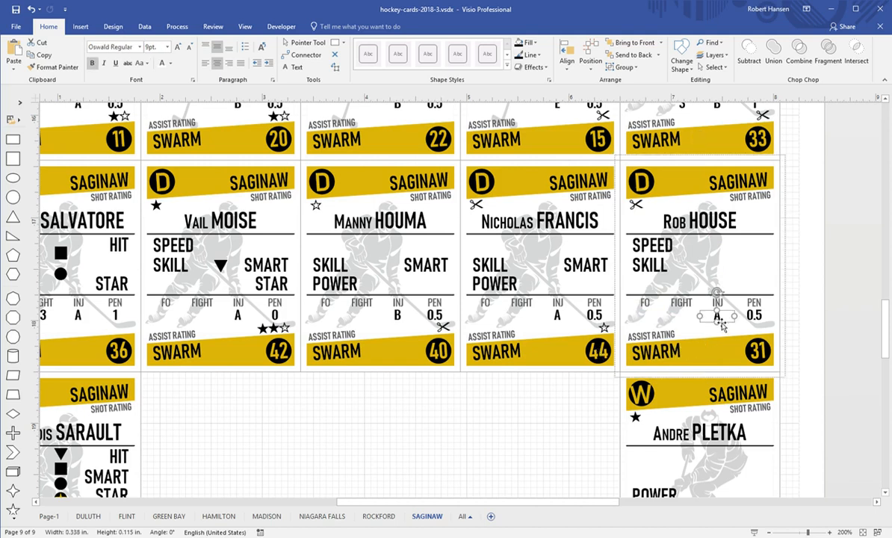
text(C)
Replace the assist rating stars on the number 39 card with the scissors symbol copied from its shot rating
scroll(569, 371, down, 3)
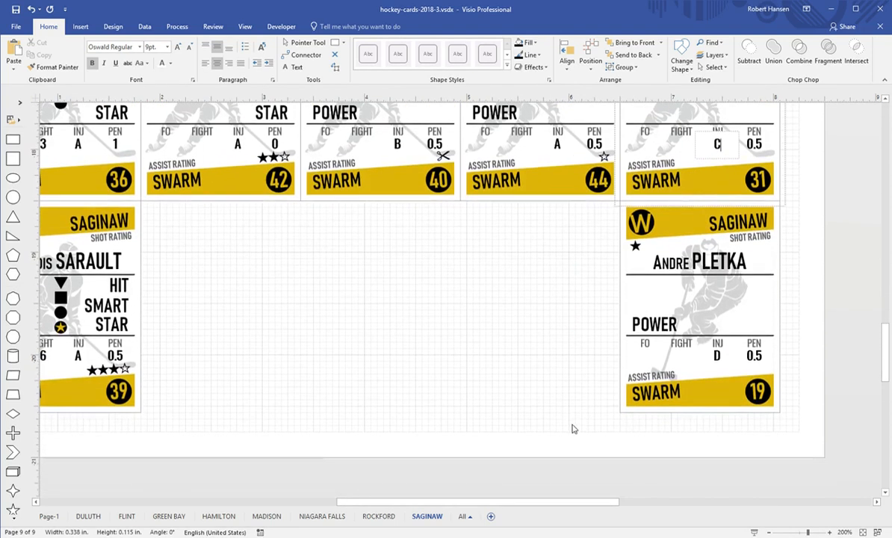
drag(548, 502, 477, 501)
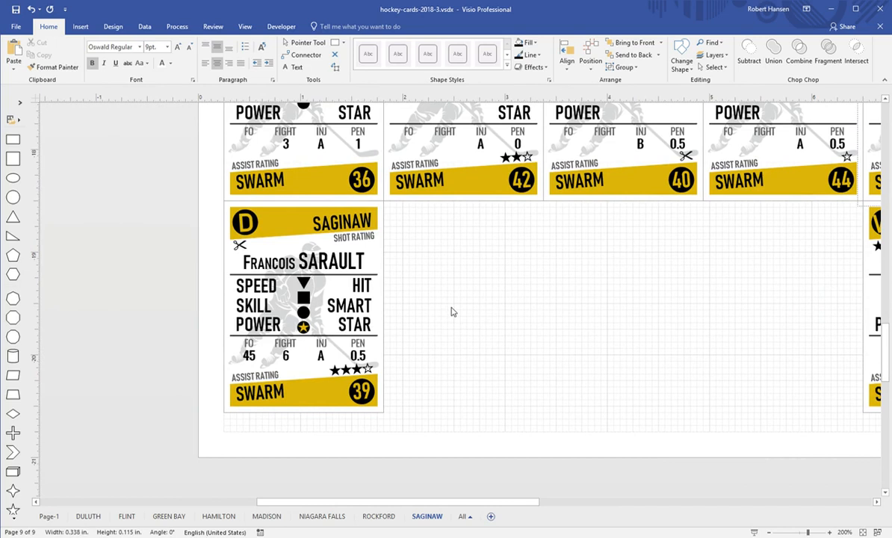
click(239, 248)
click(239, 249)
key(ctrl+c)
double_click(343, 368)
key(ctrl+v)
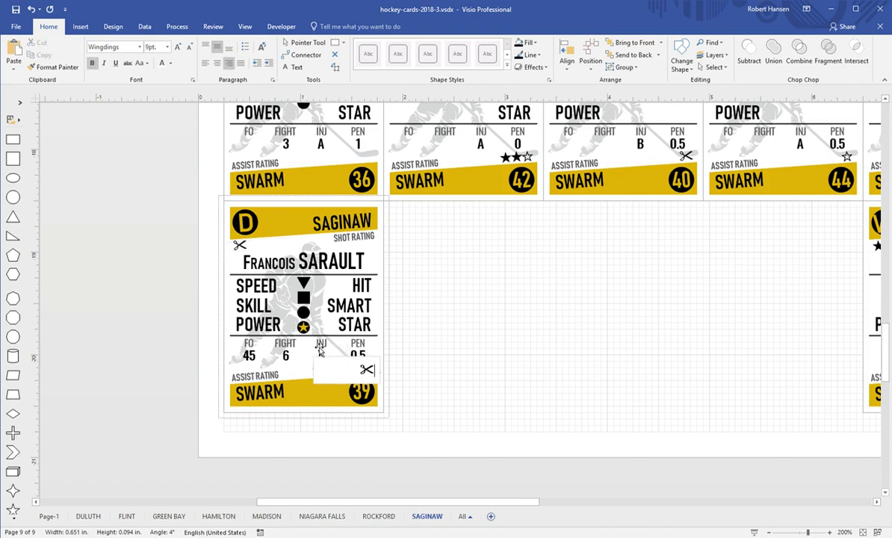
Replace the placeholder first and last name on the number 39 card with that player's name
double_click(269, 262)
click(280, 265)
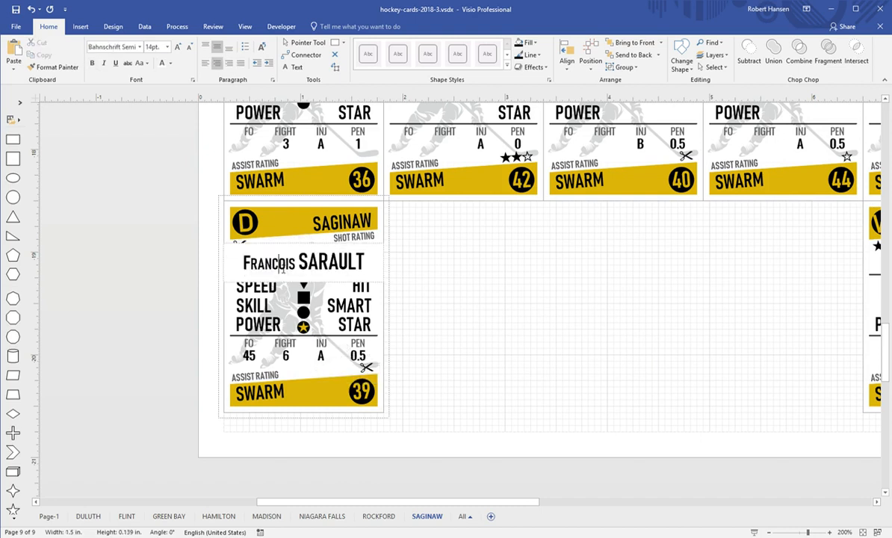
double_click(281, 268)
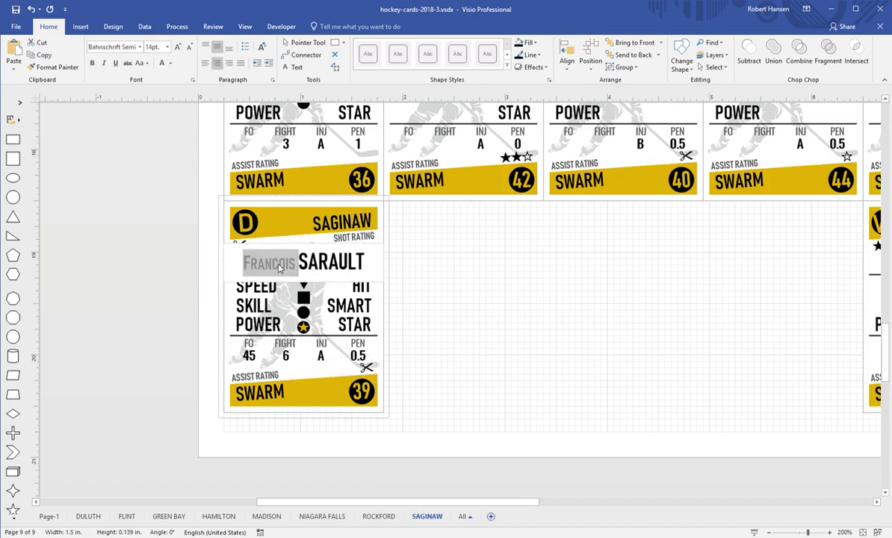
text(Jeremy)
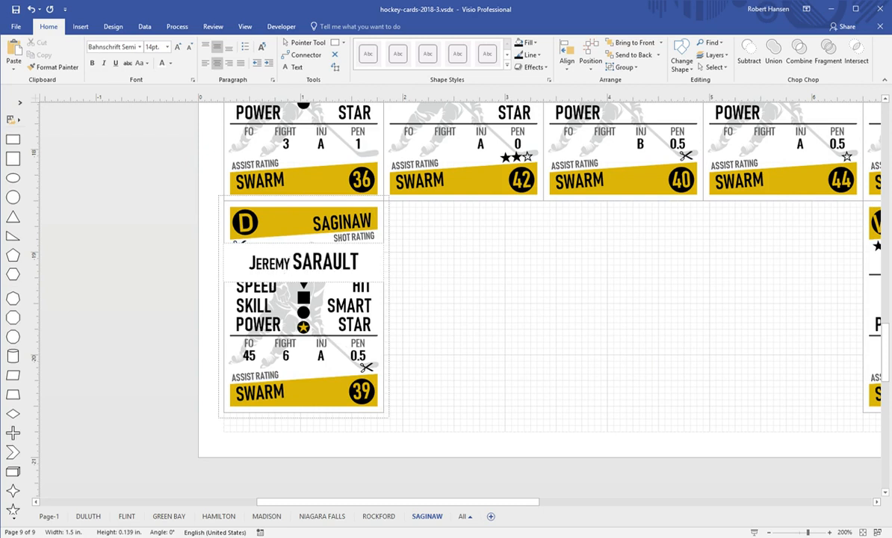
double_click(311, 266)
text(COOKE)
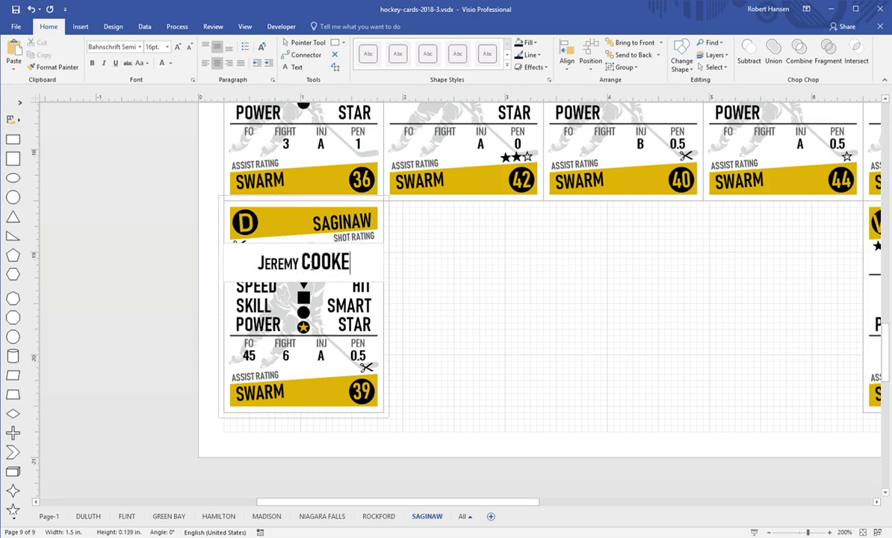
Delete the number 39 card's SPEED, SKILL, HIT and STAR traits, all centre symbols and the FO value
click(273, 290)
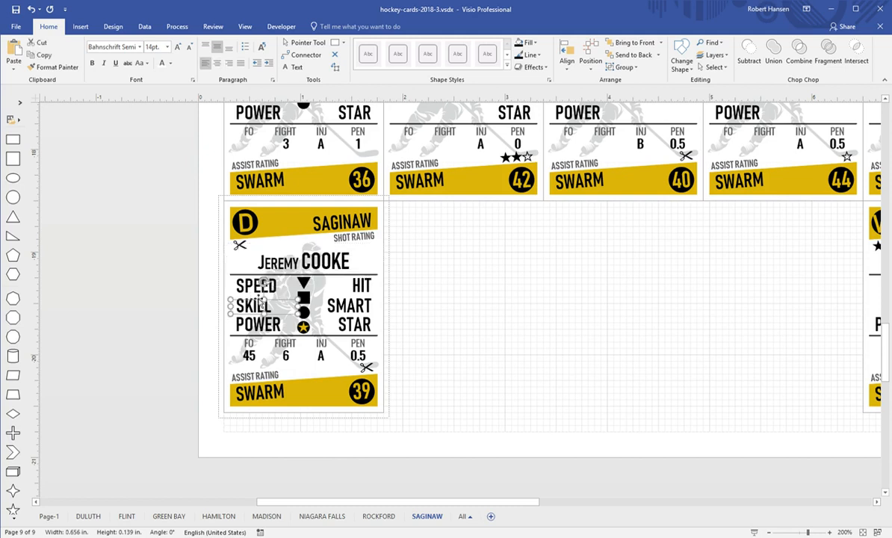
click(259, 285)
shift+click(259, 308)
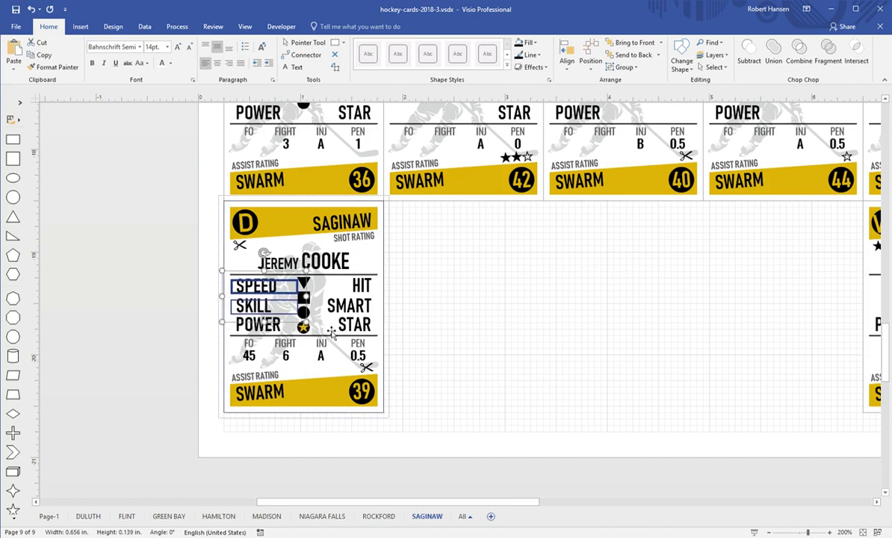
shift+click(350, 324)
shift+click(318, 292)
shift+click(305, 284)
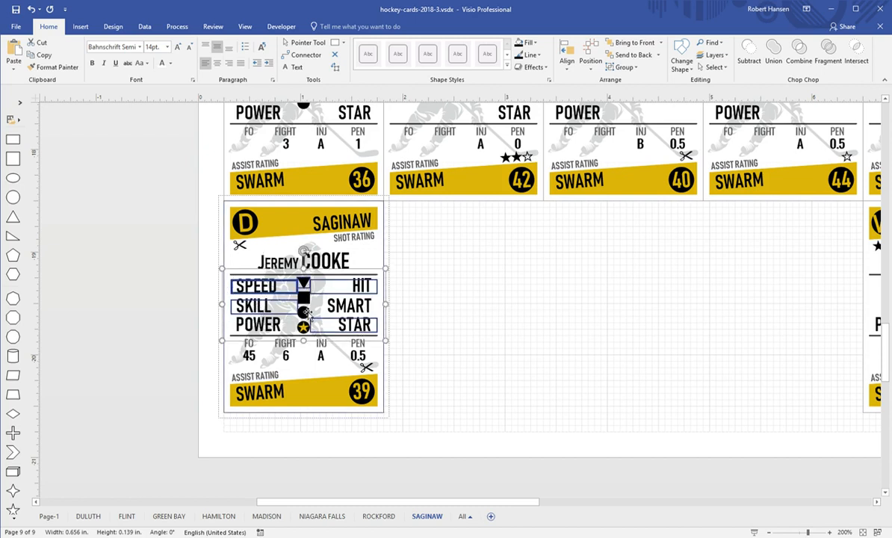
shift+click(305, 327)
shift+click(306, 313)
shift+click(307, 300)
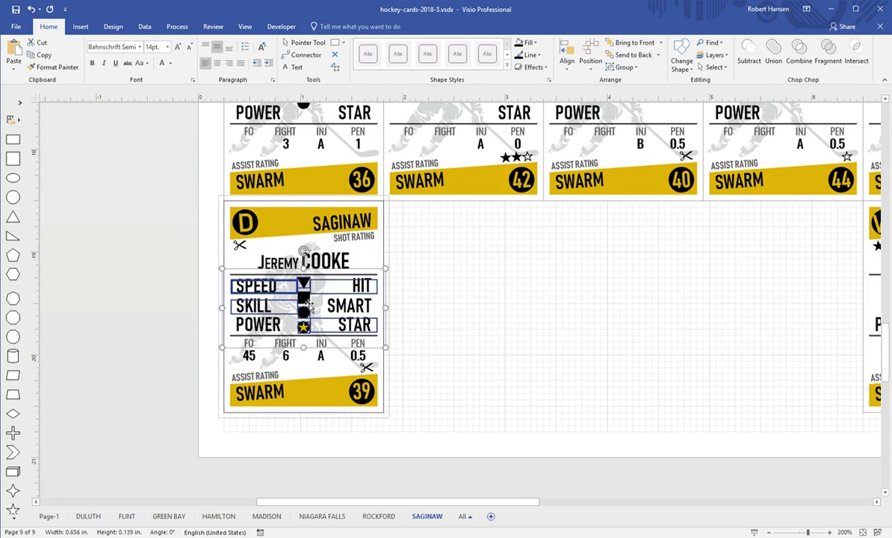
shift+click(257, 357)
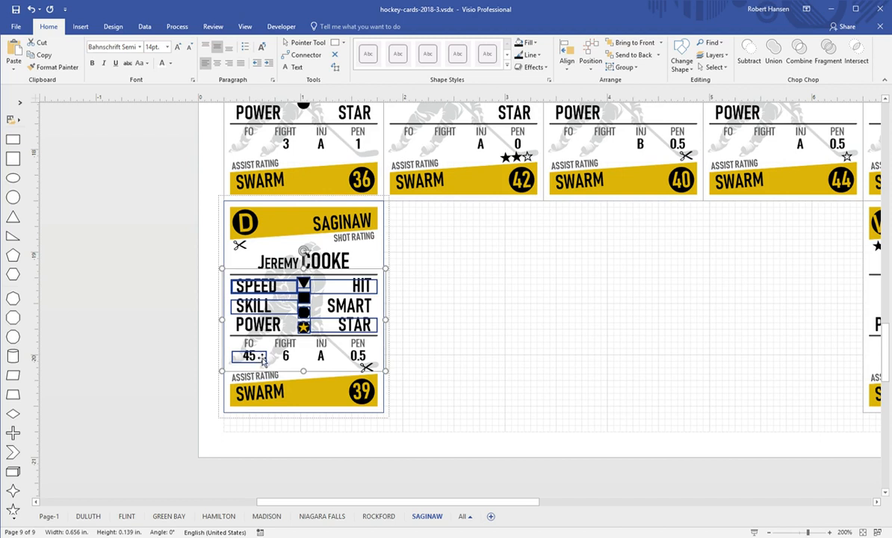
key(Delete)
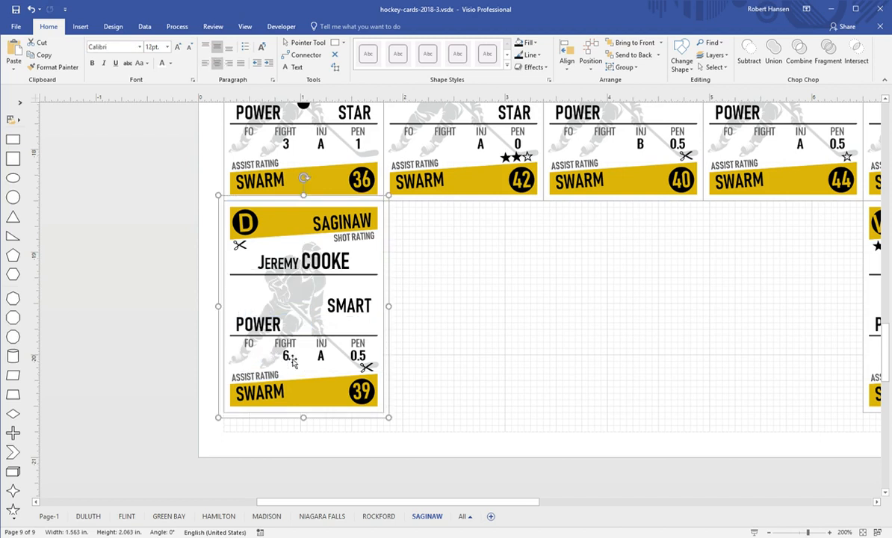
Set the FIGHT value on the number 39 card to 2
double_click(287, 356)
text(2)
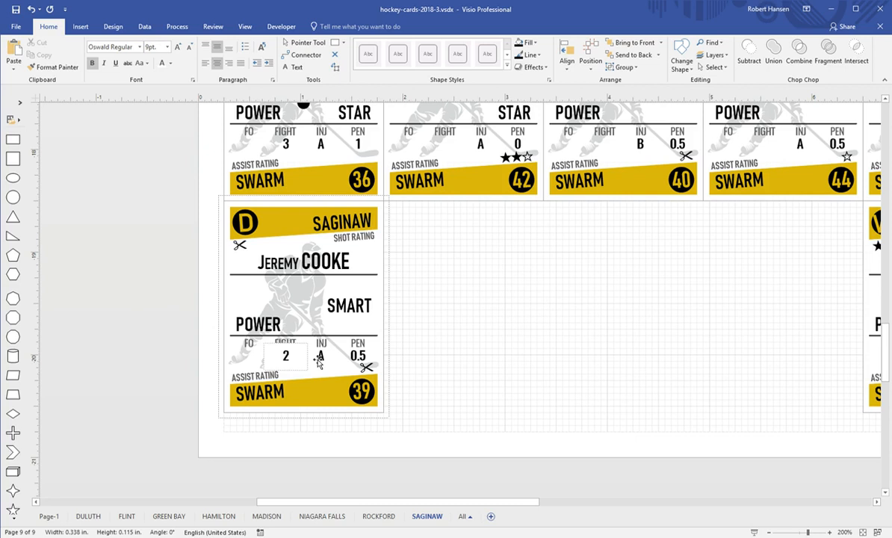
click(420, 358)
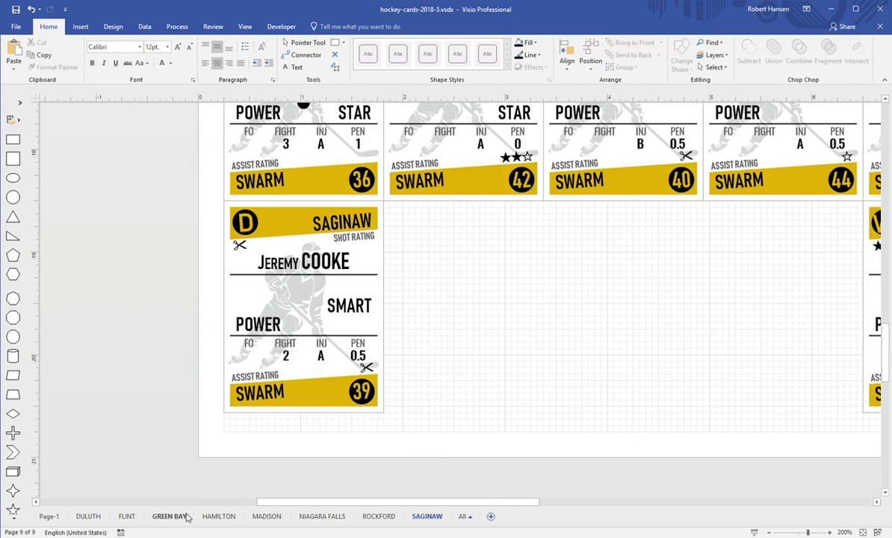
Copy the Saginaw goalie template from Page-1 and place two copies side by side after the number 39 card on the SAGINAW page
click(50, 516)
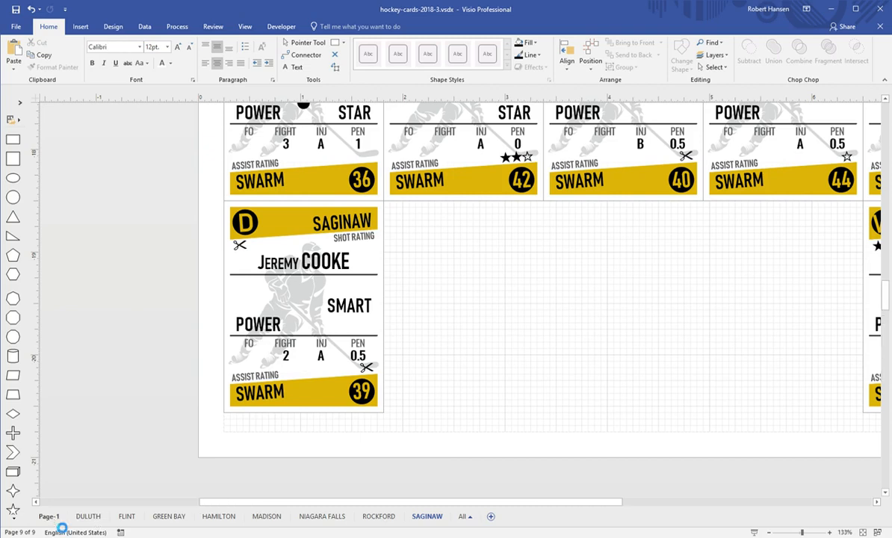
click(595, 293)
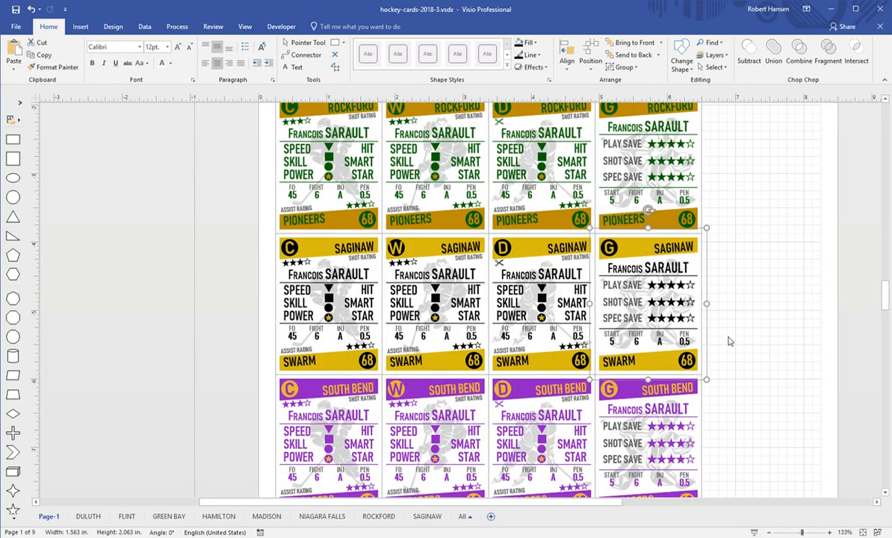
click(440, 521)
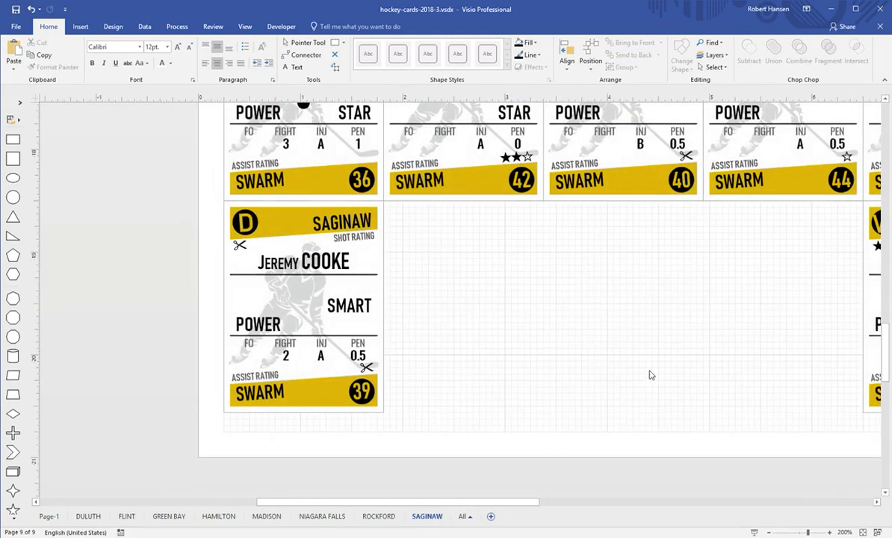
key(ctrl+v)
drag(587, 285, 399, 221)
click(677, 286)
key(ctrl+v)
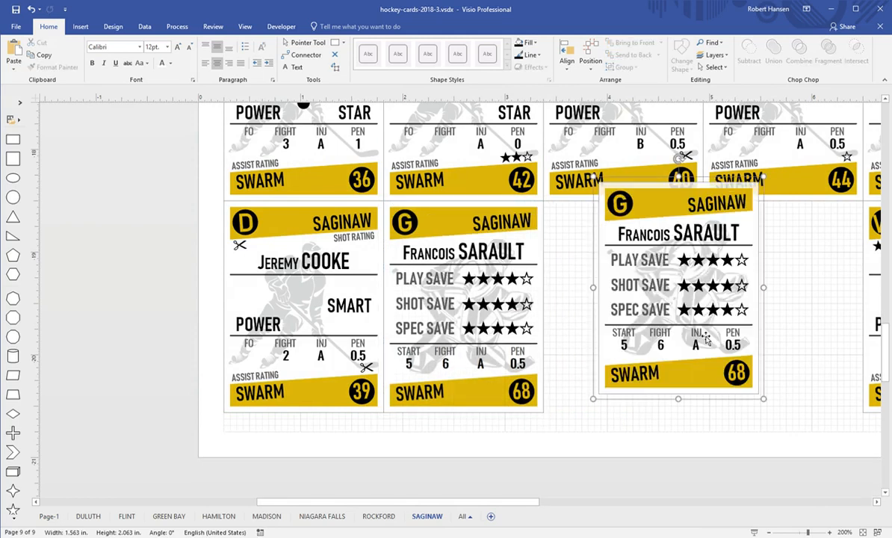
drag(660, 232, 604, 250)
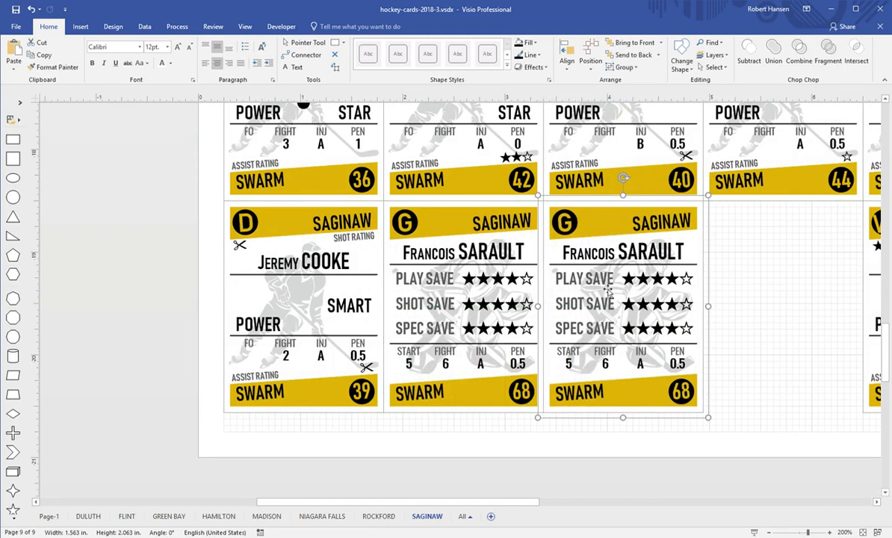
Replace the placeholder first and last name on the first goalie card with that goalie's name
double_click(439, 257)
click(432, 254)
double_click(431, 254)
text(Brand)
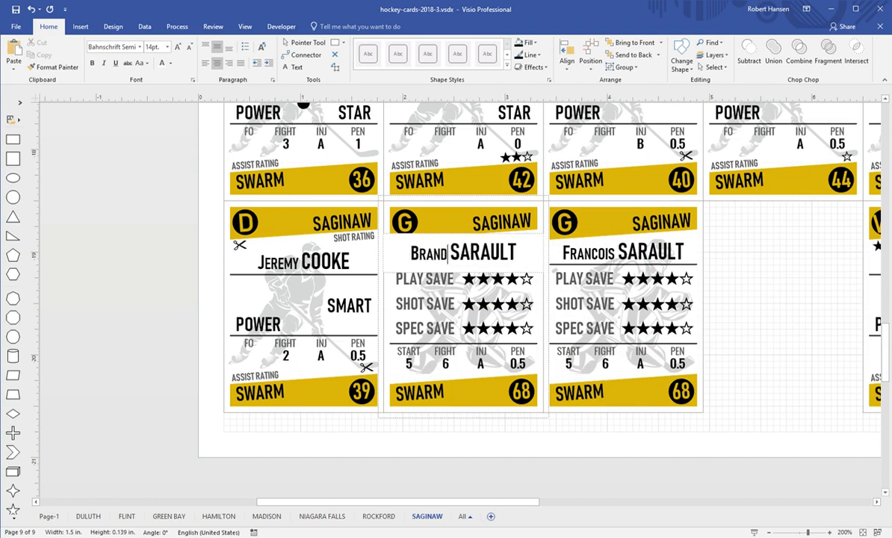
text(t)
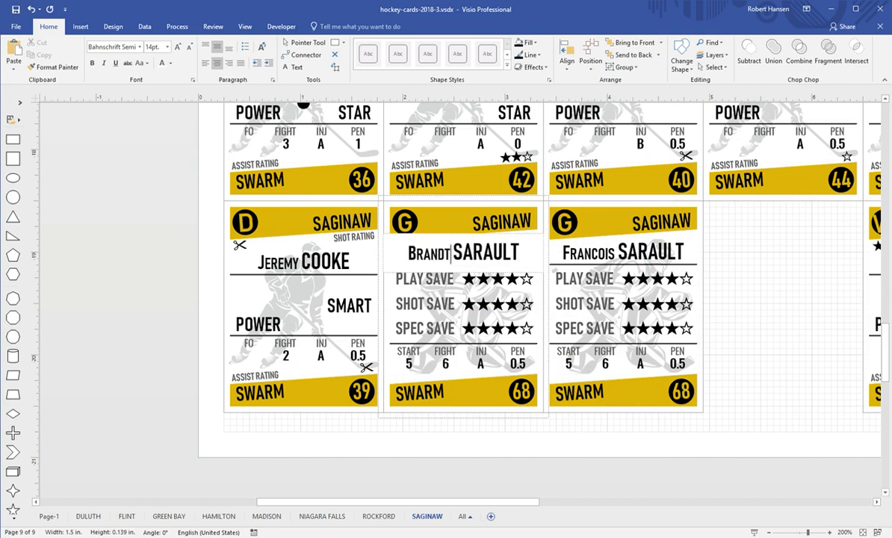
double_click(477, 258)
text(BRENNAN)
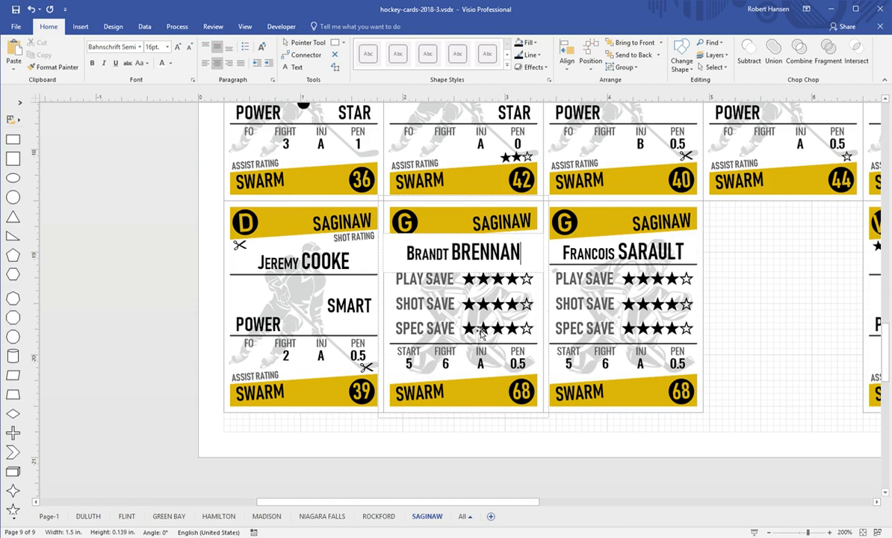
Set the first goalie card's START to 3, INJ to B and PEN to 0, and delete its FIGHT value
click(412, 365)
text(3)
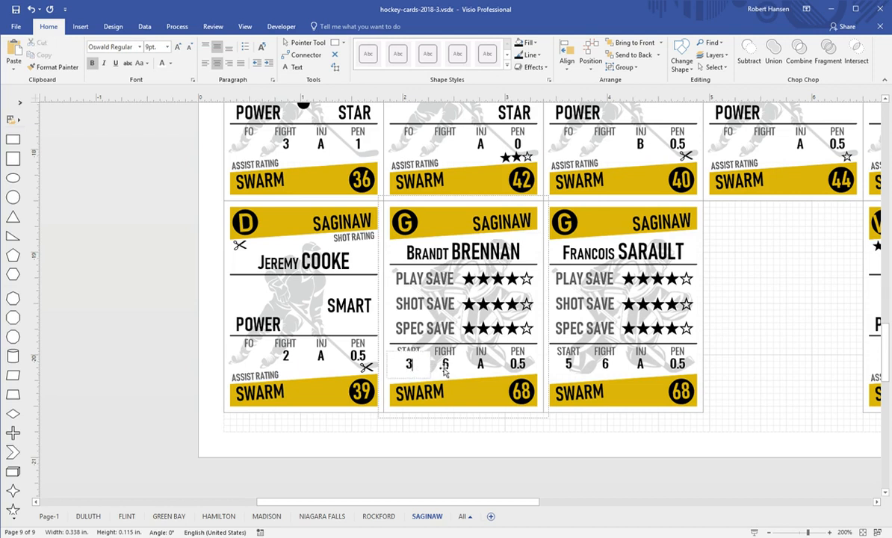
click(451, 368)
key(Delete)
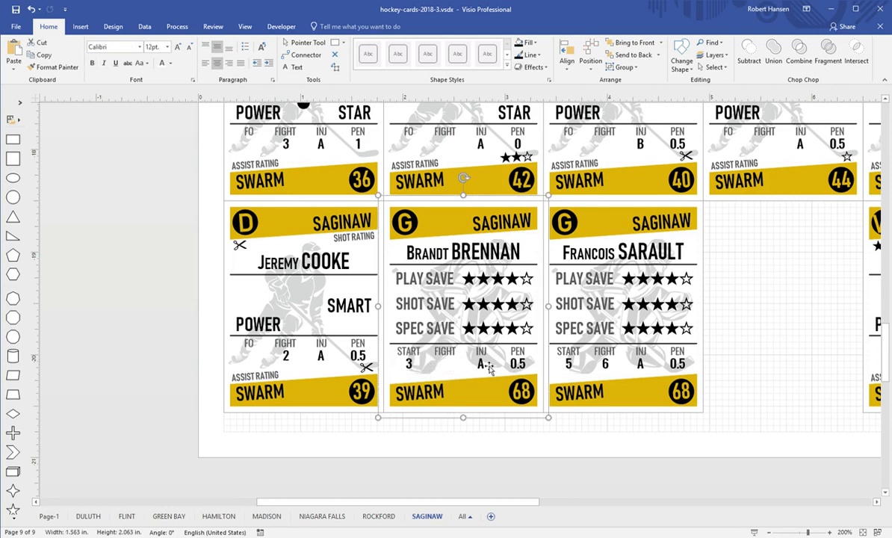
click(481, 365)
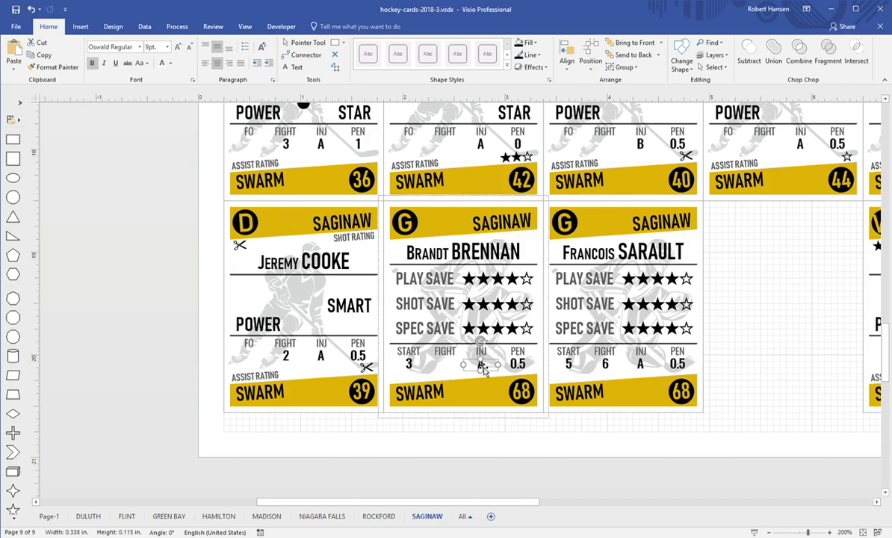
text(B)
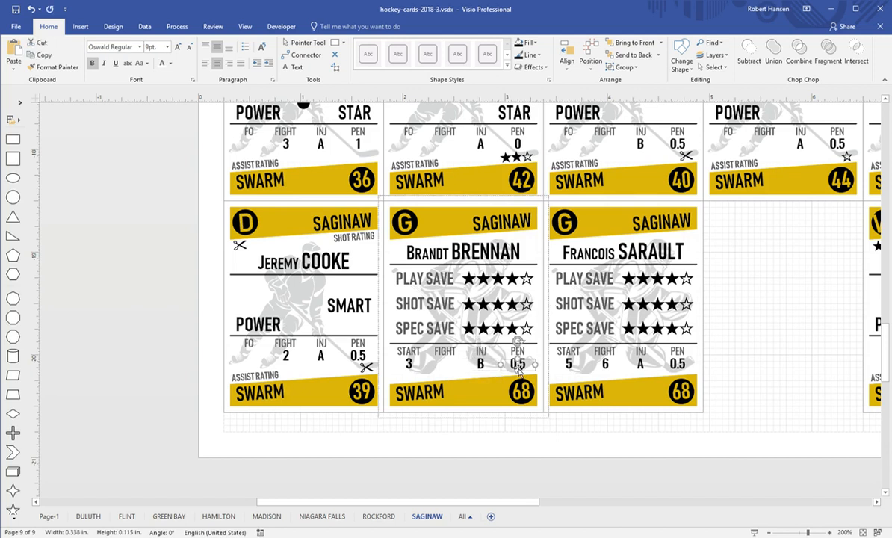
click(518, 366)
text(0)
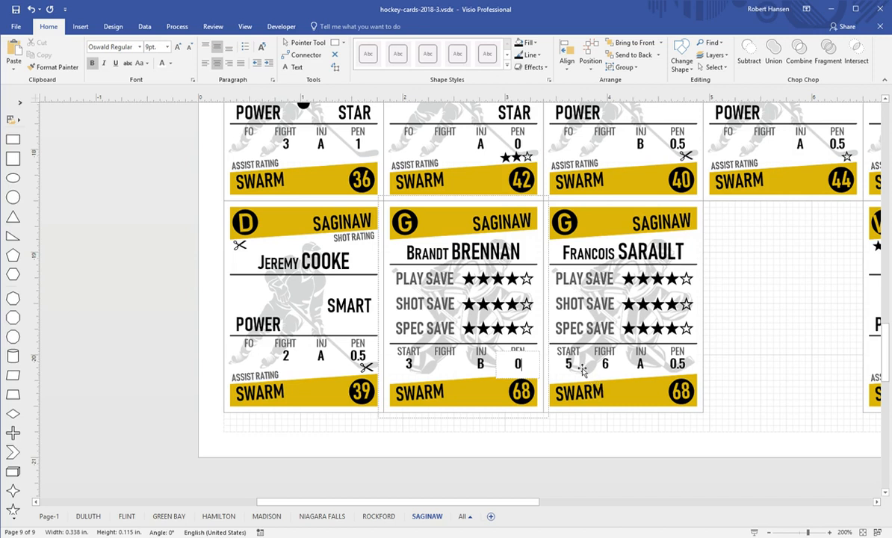
Replace the placeholder first and last name on the second goalie card with that goalie's name
double_click(598, 254)
double_click(601, 256)
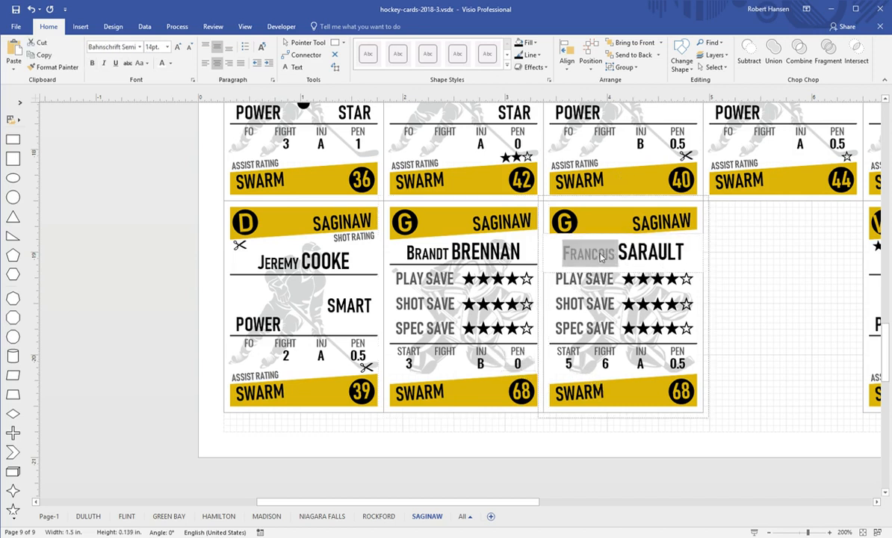
text(Danny)
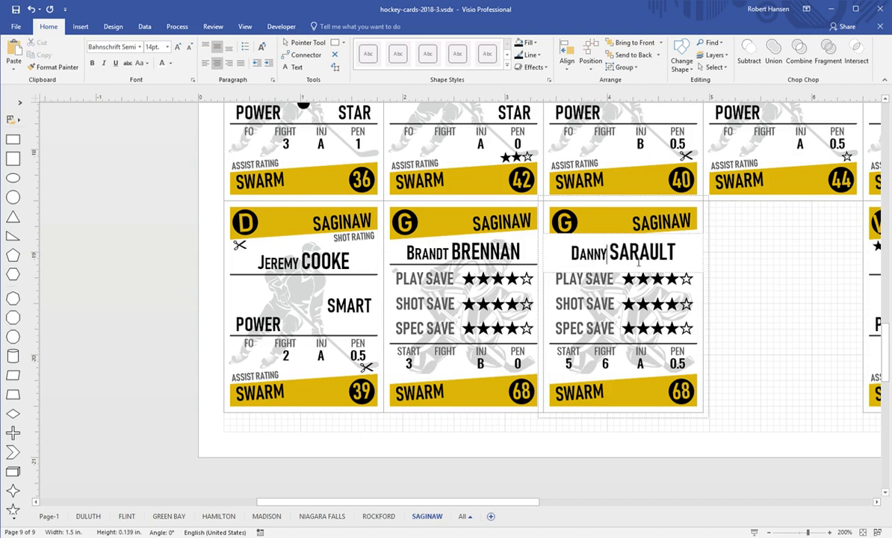
double_click(637, 258)
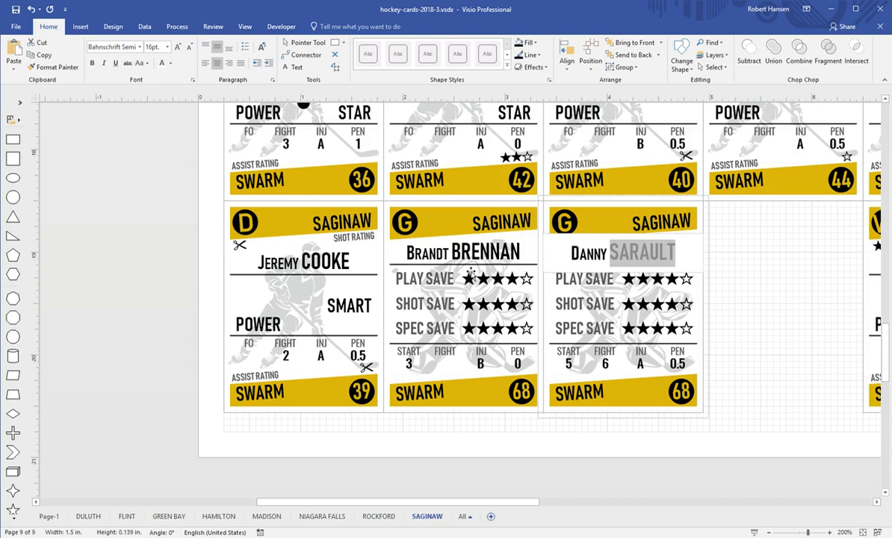
text(M)
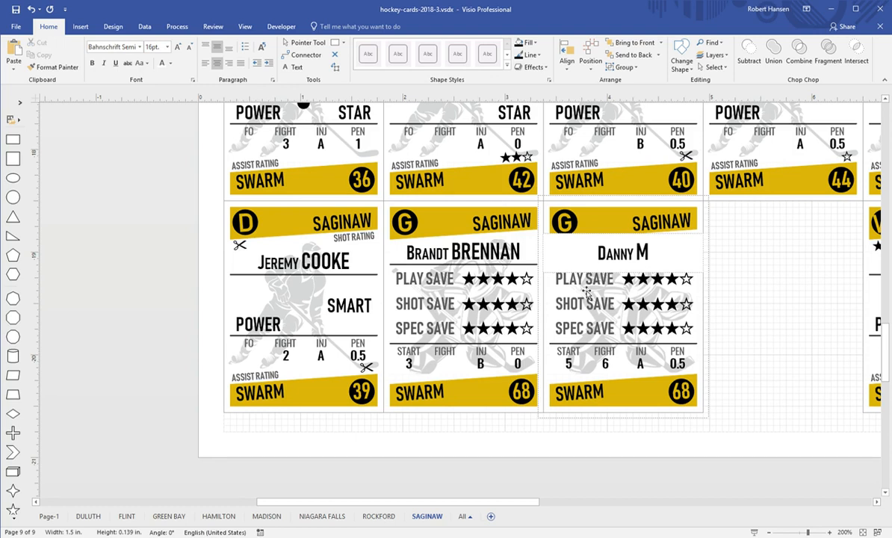
text(cC)
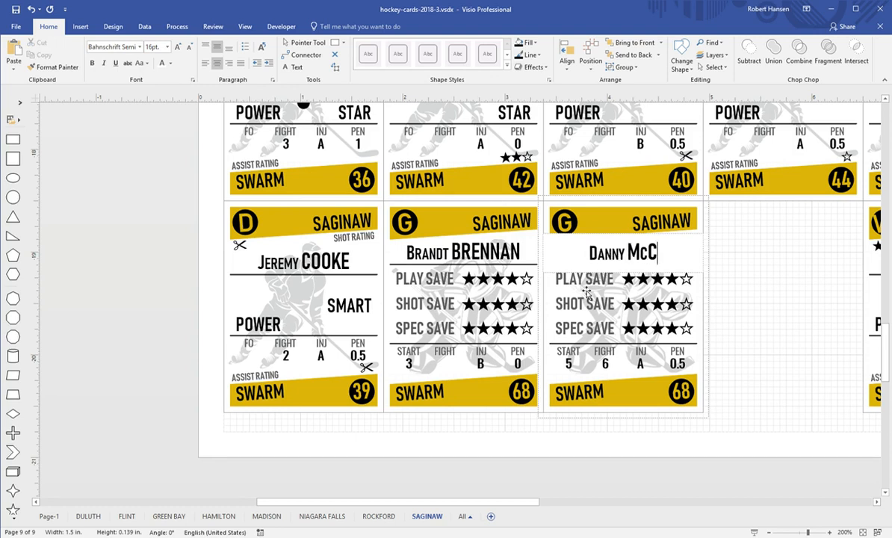
text(AWLEY)
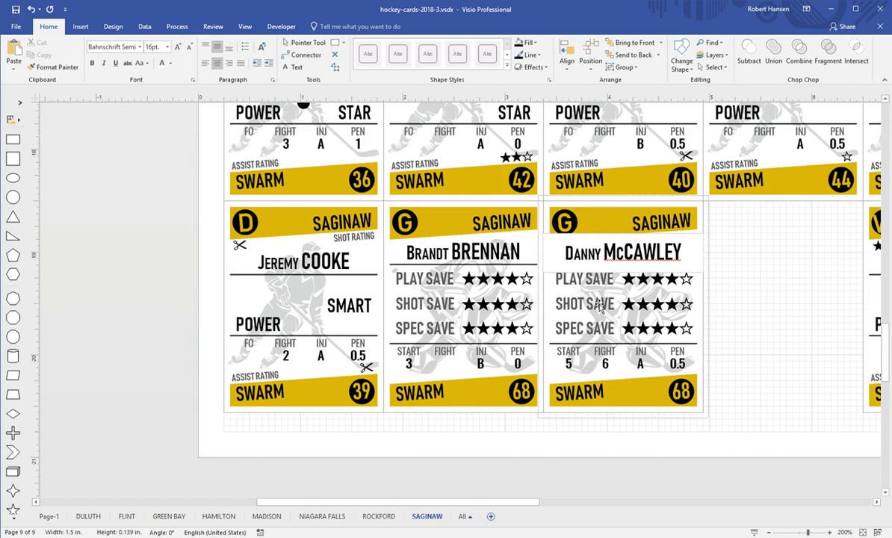
Set the second goalie card's START to 4 and INJ to B, and delete its FIGHT value
click(569, 364)
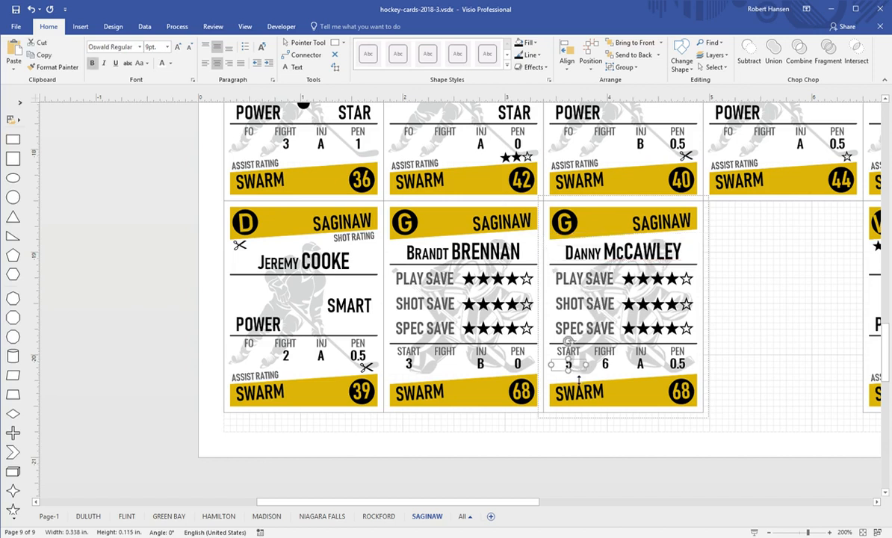
text(4)
click(605, 366)
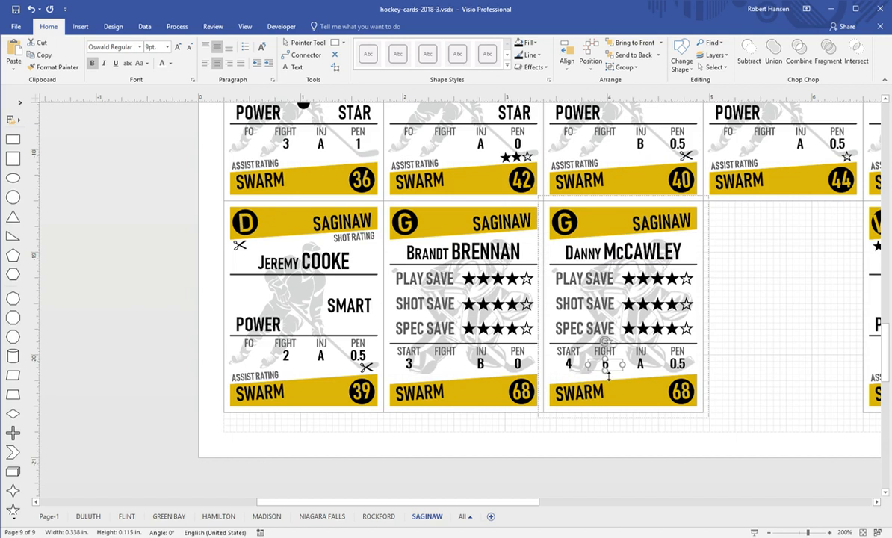
key(Delete)
click(640, 367)
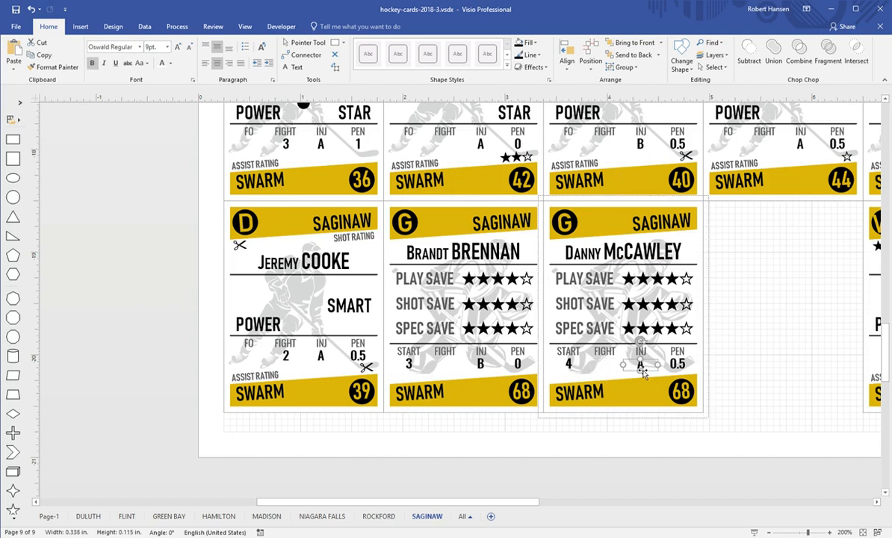
text(B)
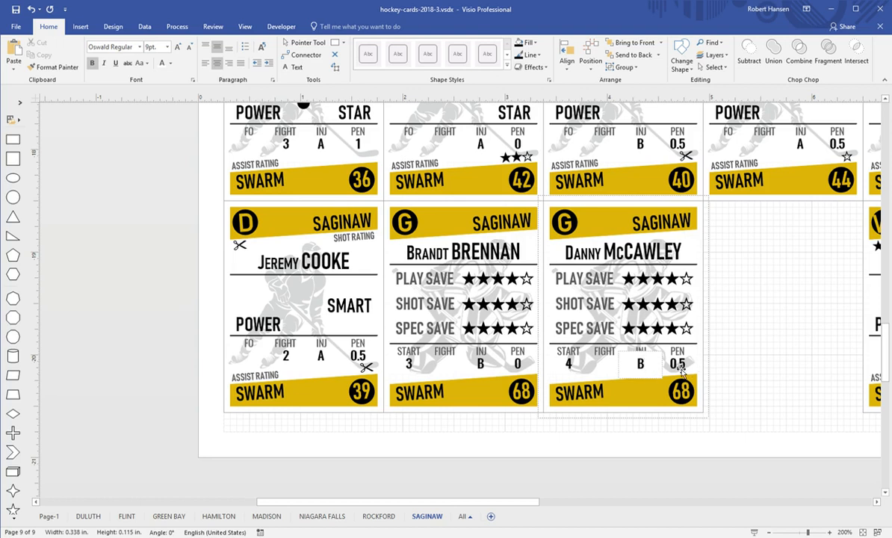
Reduce the first goalie card's PLAY SAVE and SHOT SAVE ratings to three full stars each
click(521, 286)
double_click(520, 283)
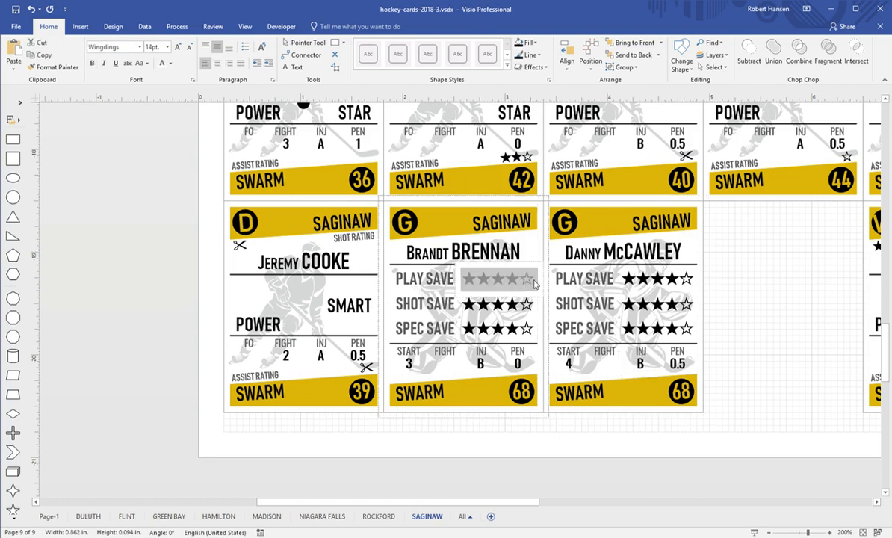
click(541, 292)
key(BackSpace)
key(BackSpace)
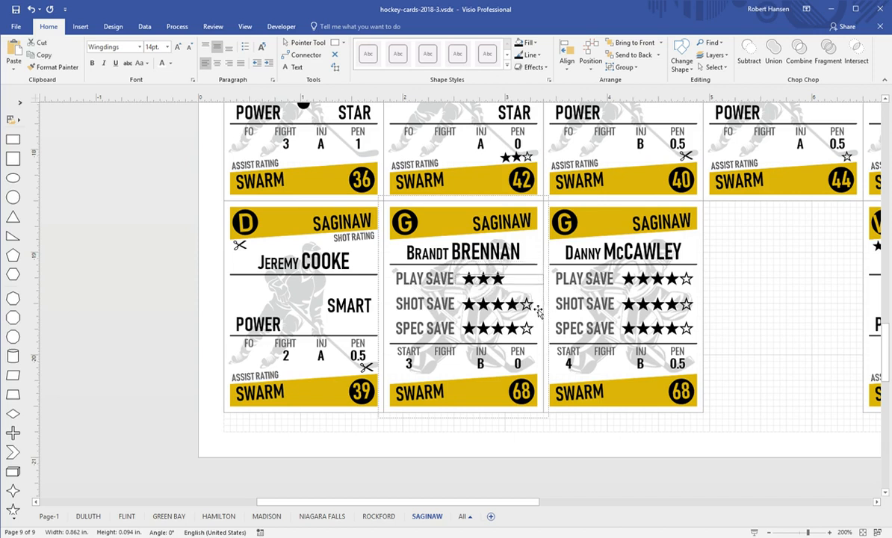
double_click(533, 308)
click(543, 318)
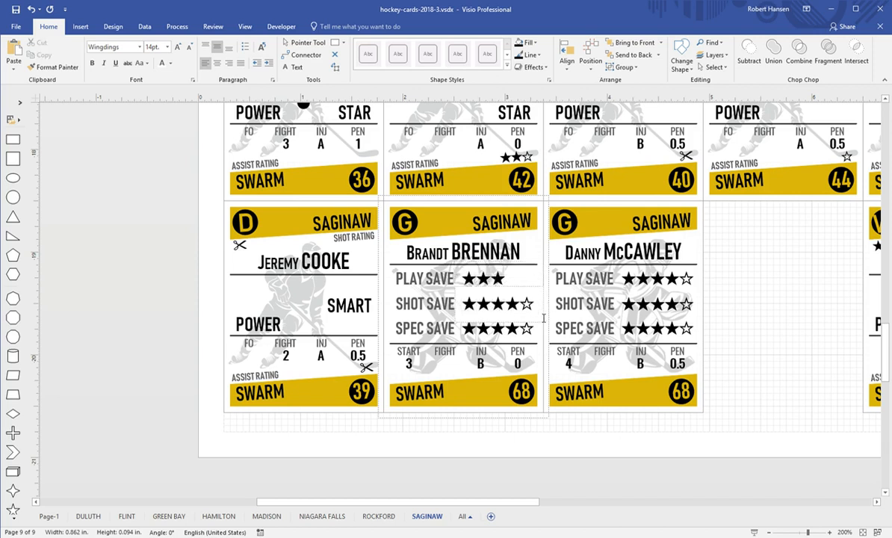
key(BackSpace)
key(BackSpace)
Reduce the first goalie card's SPEC SAVE rating to one full star
double_click(533, 332)
click(534, 330)
key(BackSpace)
key(BackSpace)
key(BackSpace)
key(BackSpace)
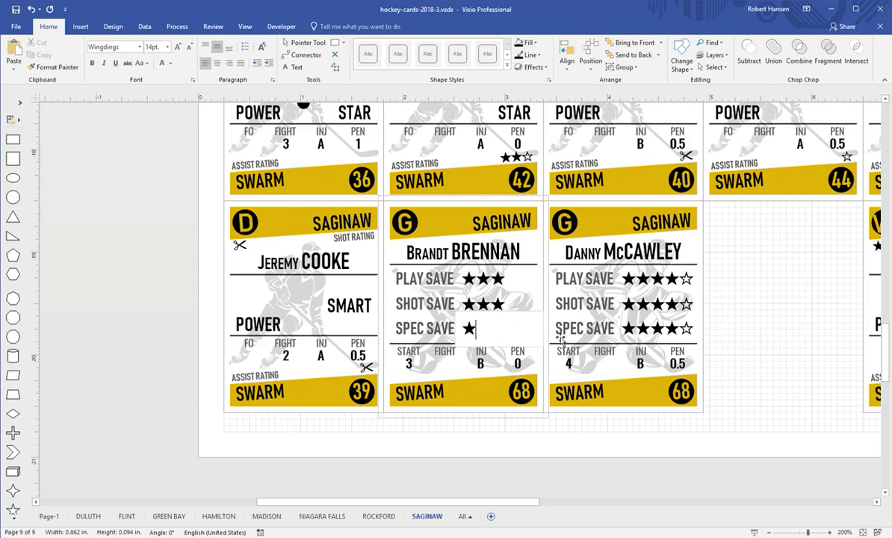
Reduce the second goalie card's PLAY SAVE rating to four full stars and its SHOT SAVE rating to one
click(694, 281)
click(695, 279)
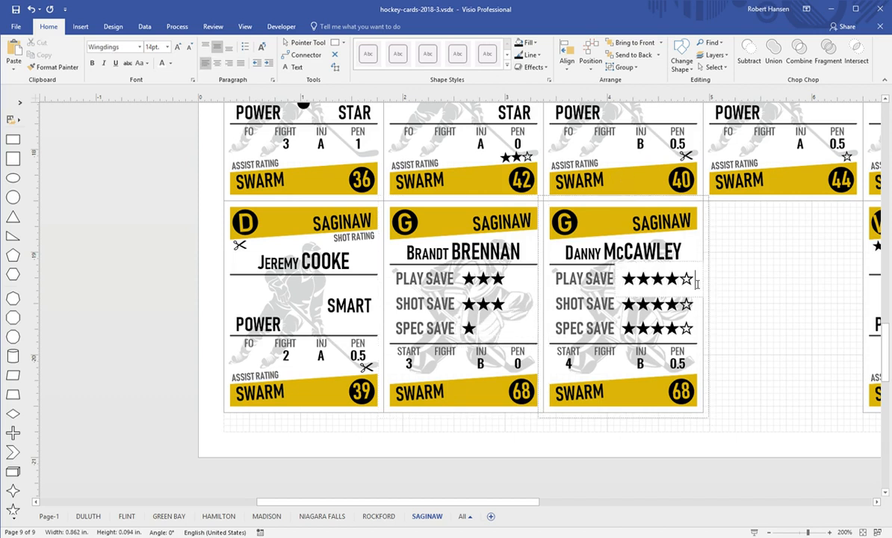
key(BackSpace)
double_click(690, 306)
click(693, 304)
key(BackSpace)
key(BackSpace)
key(BackSpace)
key(BackSpace)
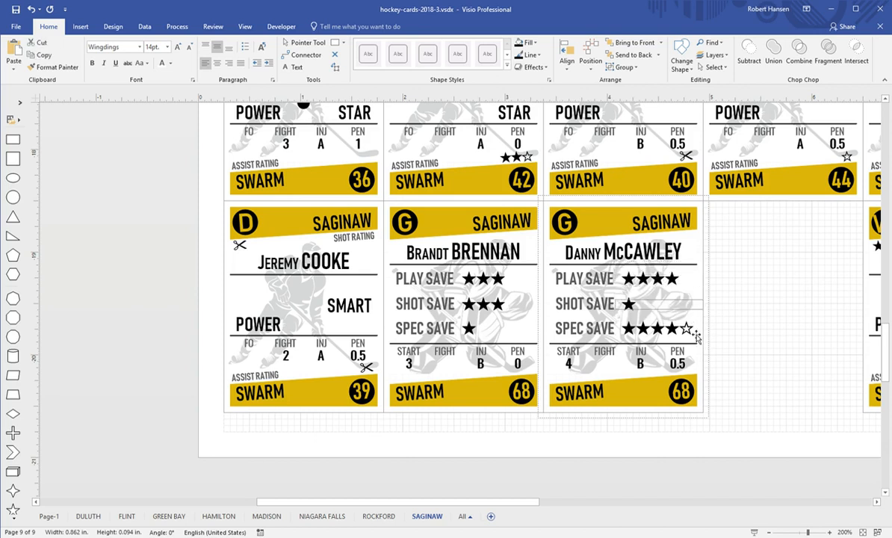
Clear all the stars from the second goalie card's SPEC SAVE rating
double_click(695, 338)
key(BackSpace)
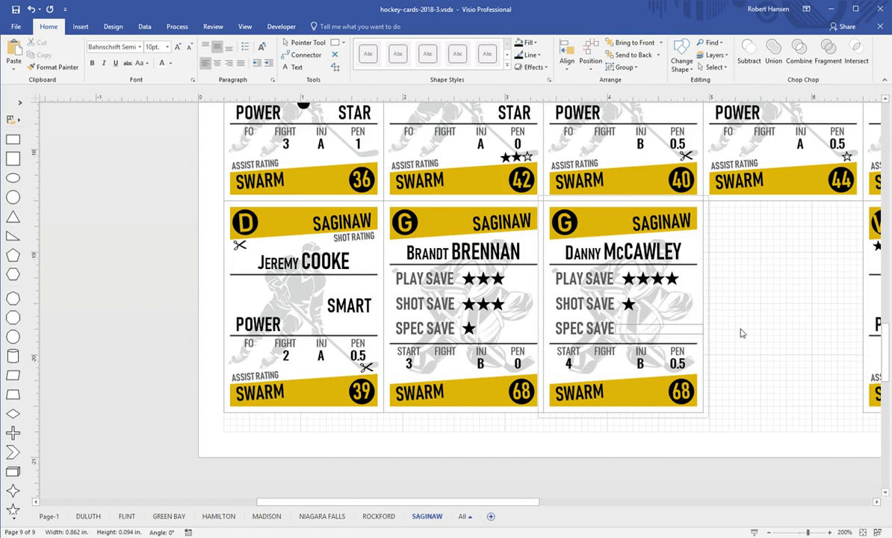
click(739, 332)
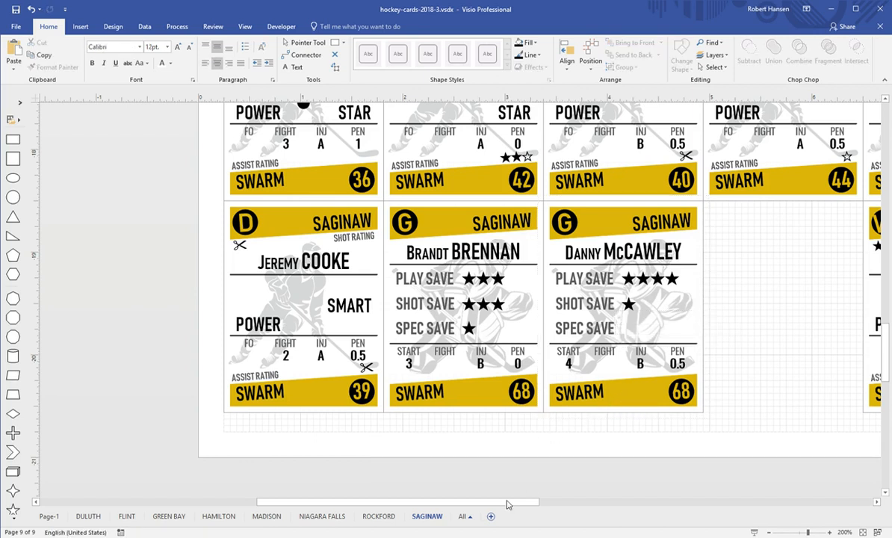
Copy the team logo card from the NIAGARA FALLS page into the empty slot beside the second goalie card on the SAGINAW page
click(377, 516)
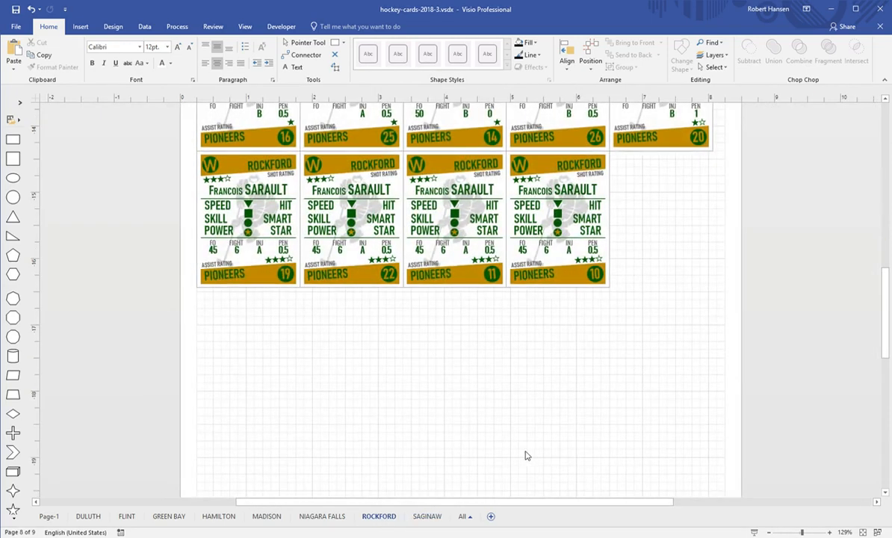
click(332, 515)
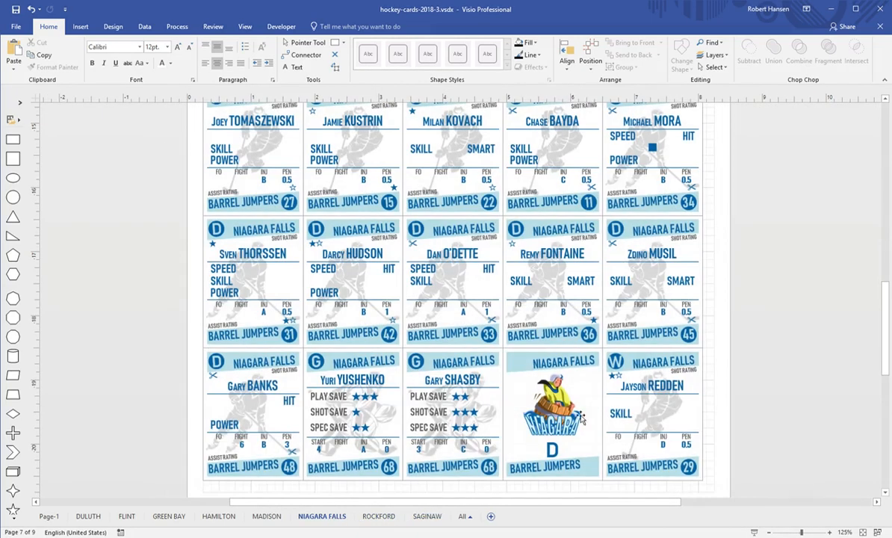
click(577, 394)
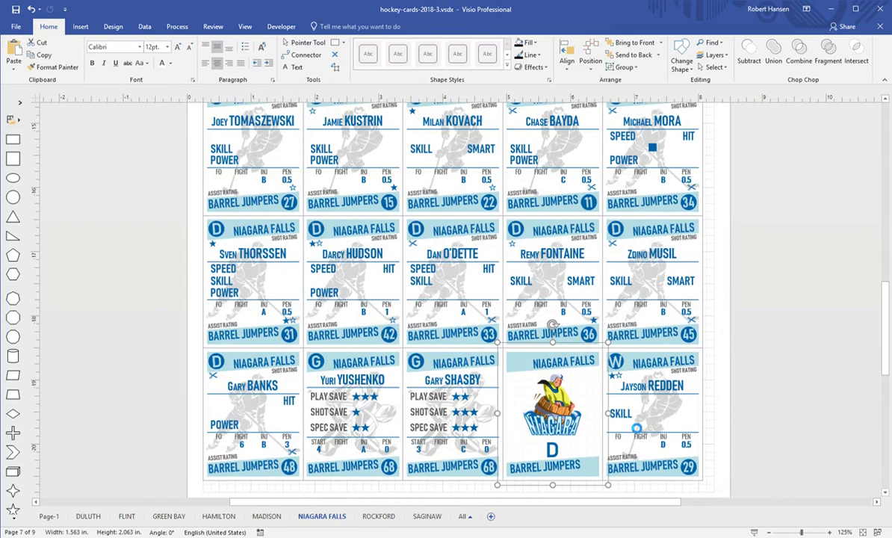
click(425, 516)
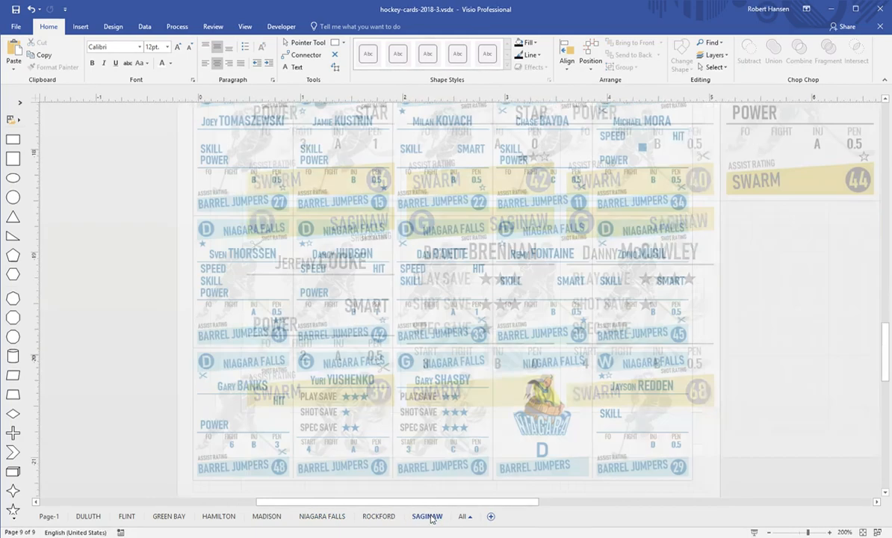
drag(485, 502, 534, 501)
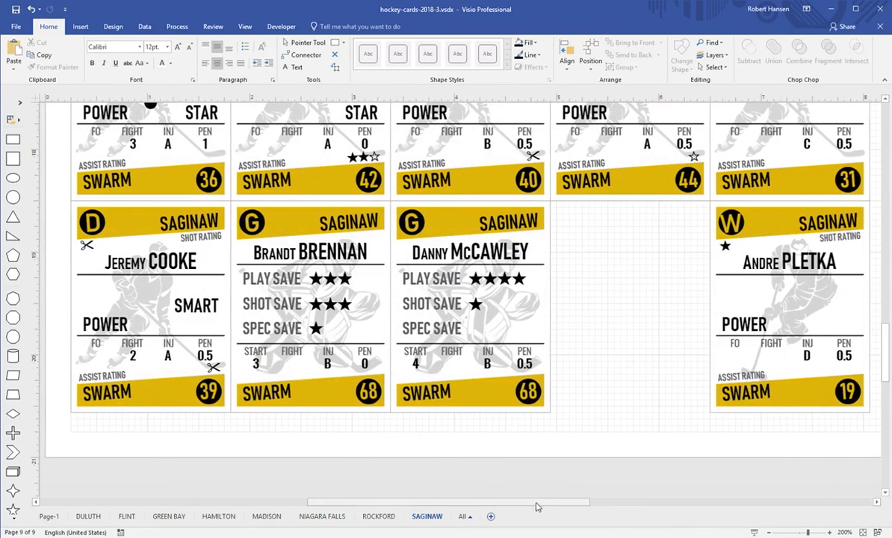
key(ctrl+v)
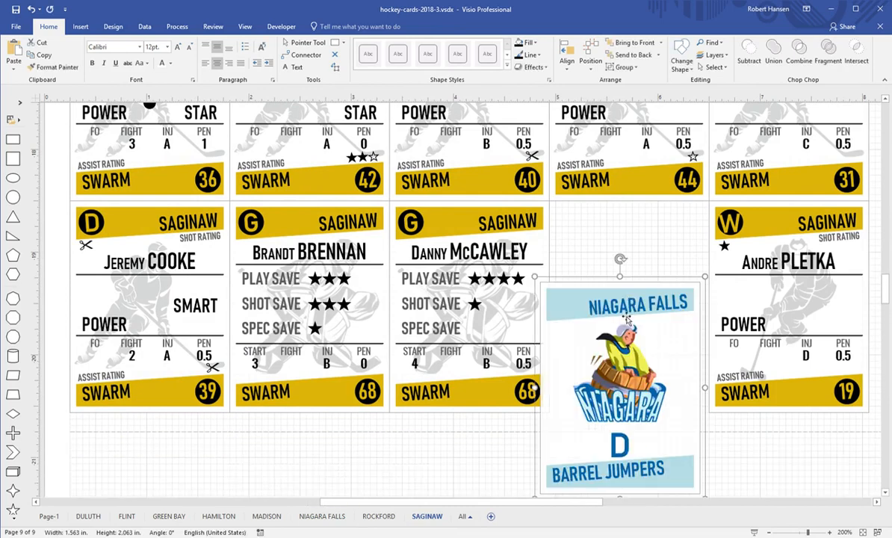
drag(599, 315, 573, 313)
Fill the pasted logo card's header and footer bands with the gold of the Saginaw goalie card's header
click(424, 212)
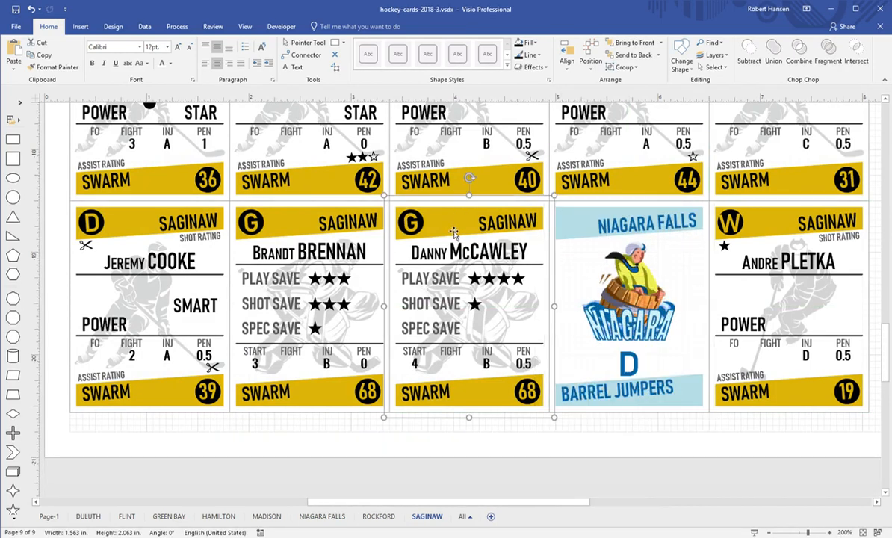
click(425, 218)
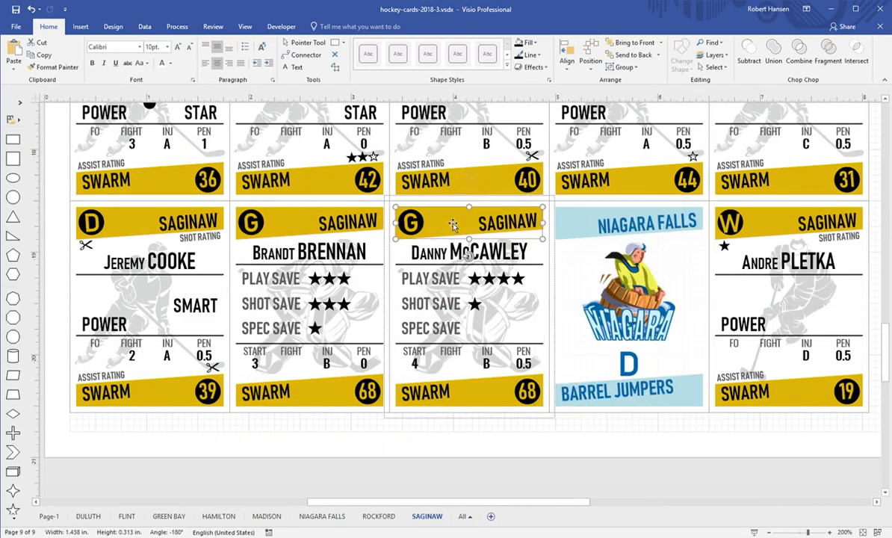
click(535, 47)
click(537, 204)
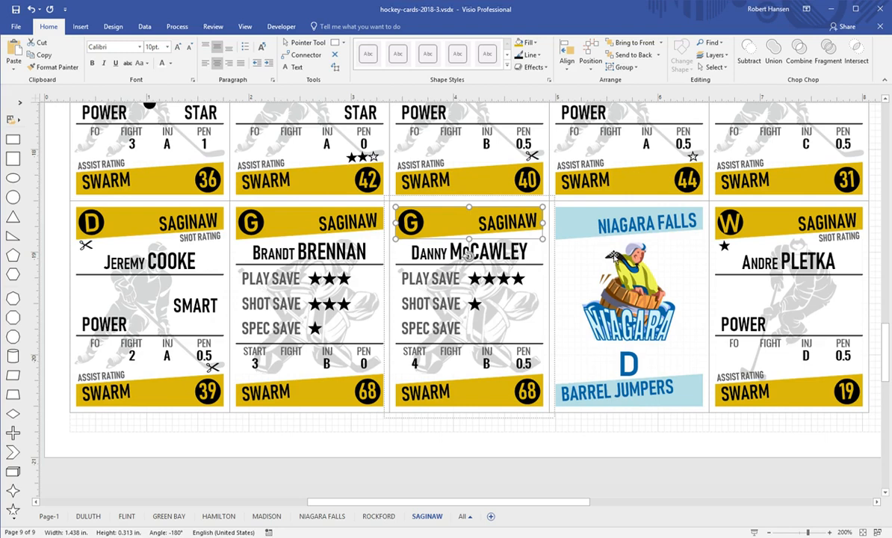
click(572, 233)
click(576, 234)
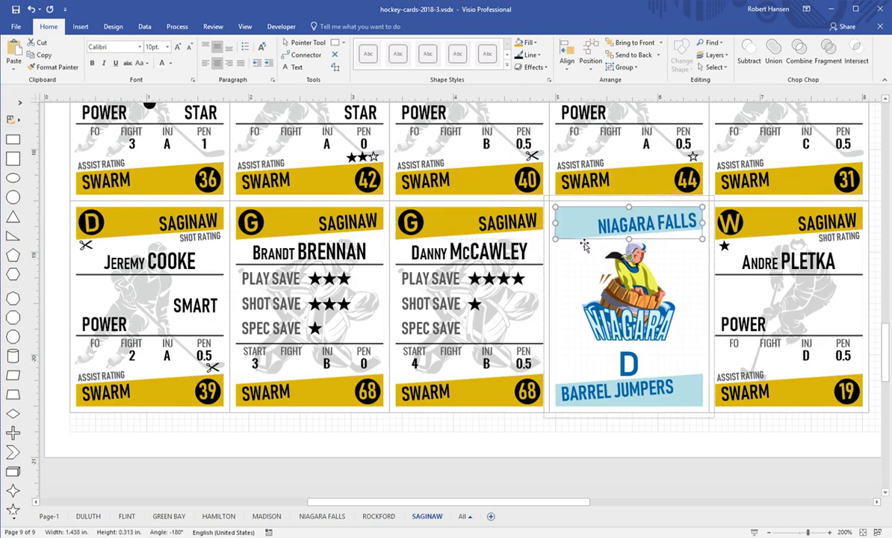
shift+click(601, 375)
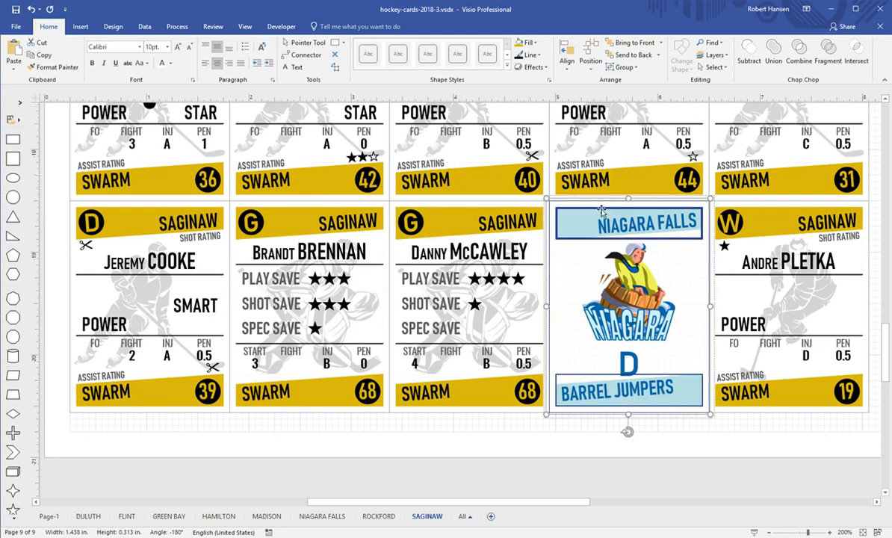
click(517, 42)
key(Escape)
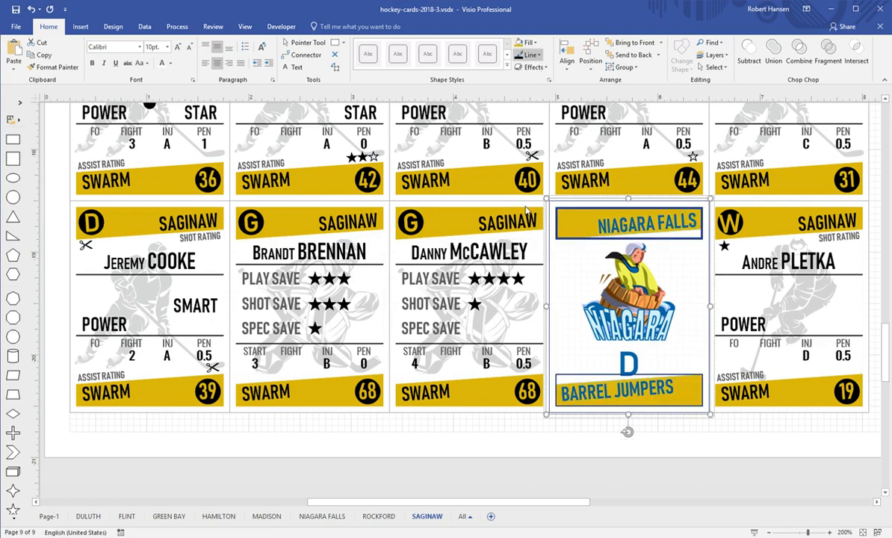
click(521, 195)
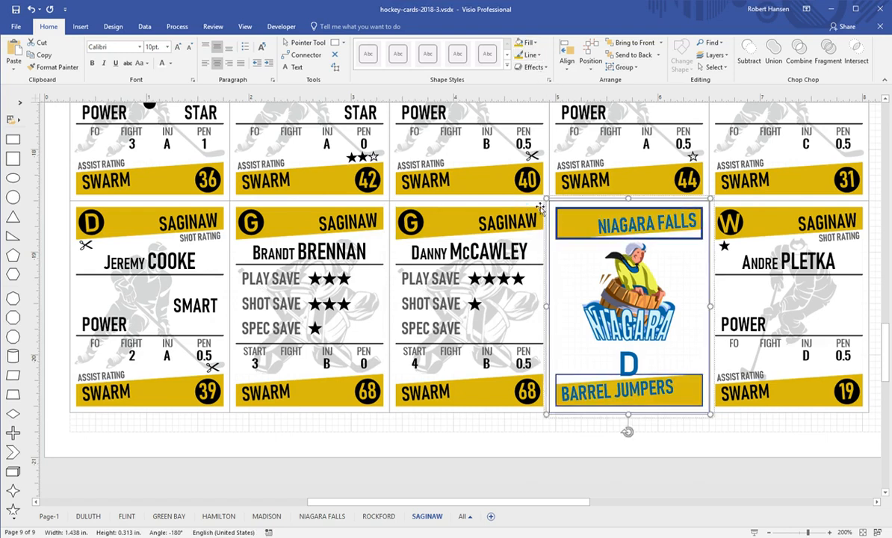
Change the pasted card's city name, team name and letter D to black text
click(629, 228)
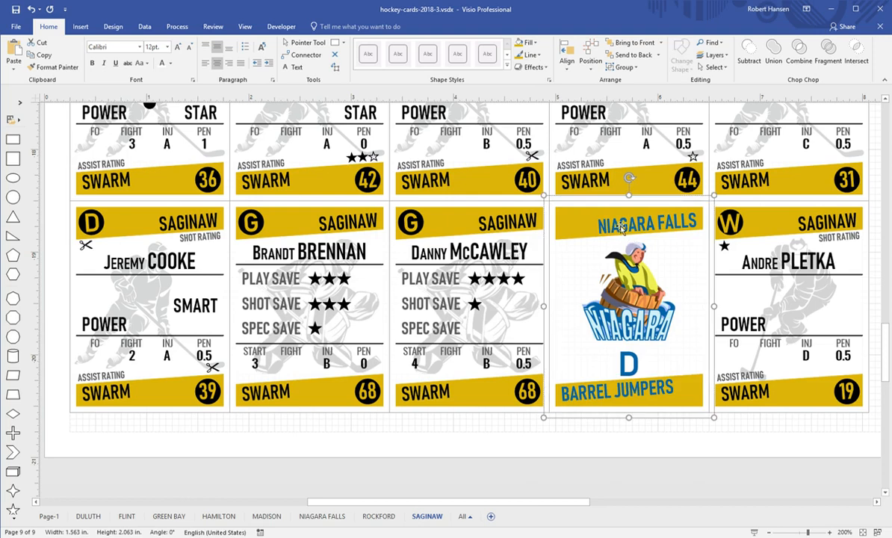
click(623, 234)
shift+click(592, 377)
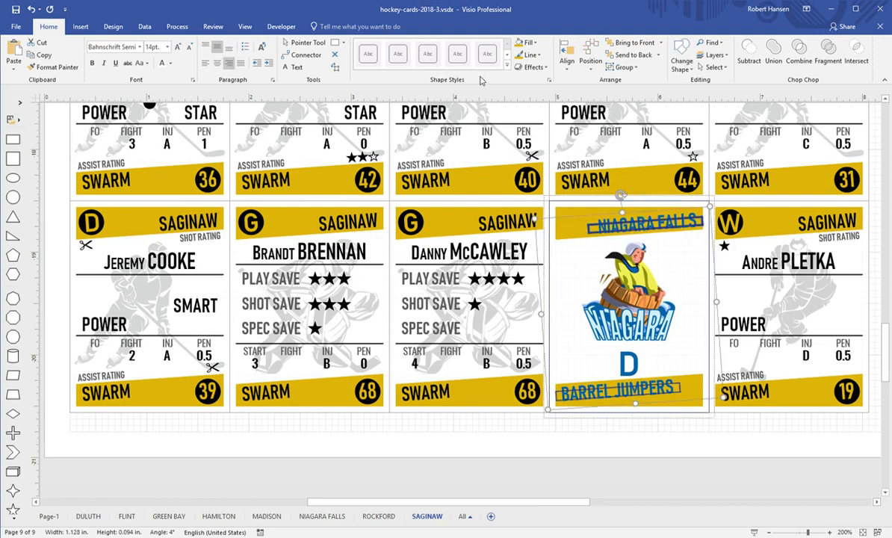
click(162, 64)
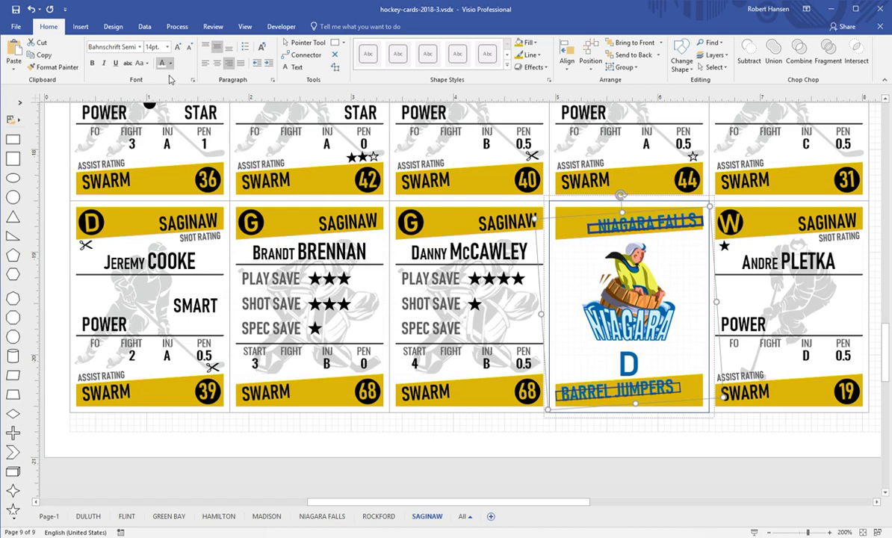
click(630, 365)
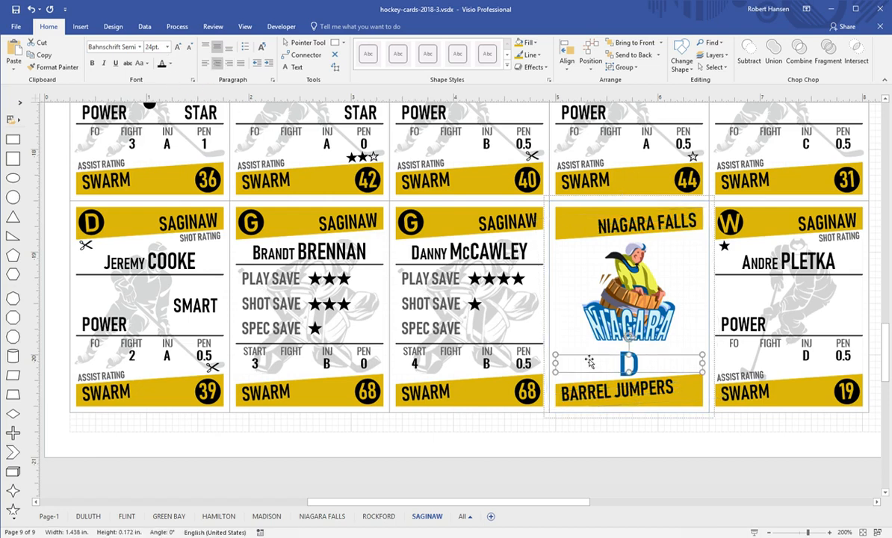
click(162, 65)
Replace the logo card's city name with SAGINAW and its team name with SWARM
click(616, 235)
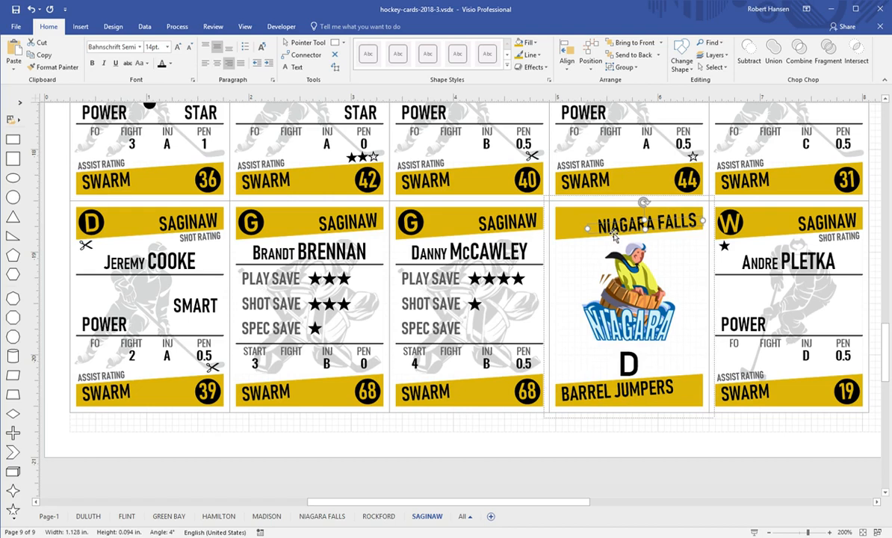
text(SAGIN)
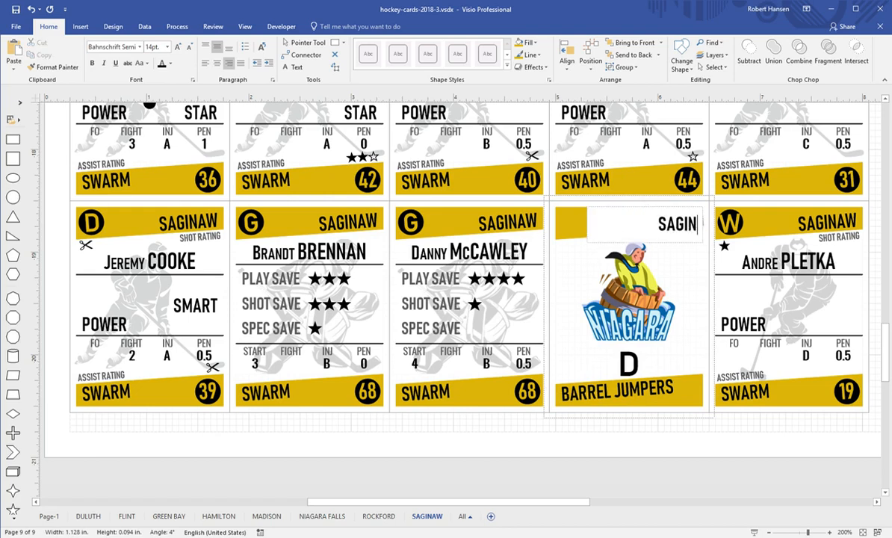
text(AW)
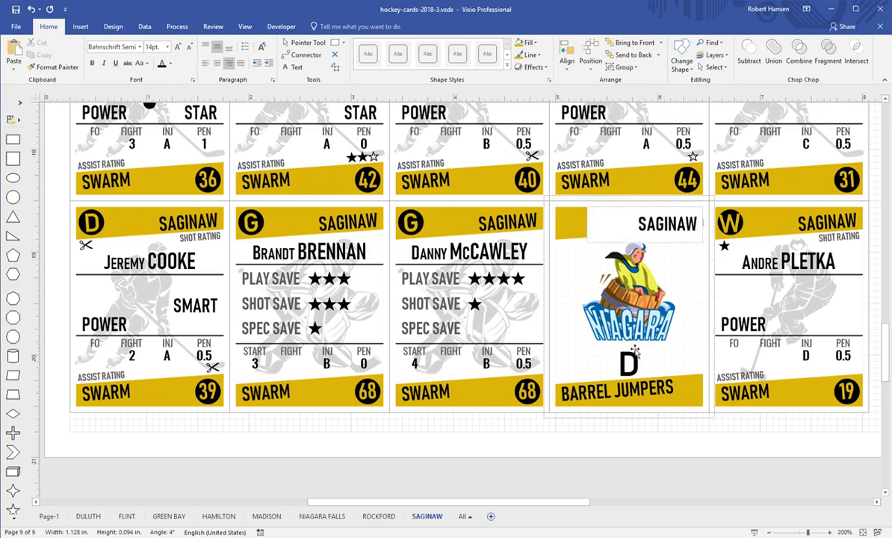
click(616, 400)
text(SWA)
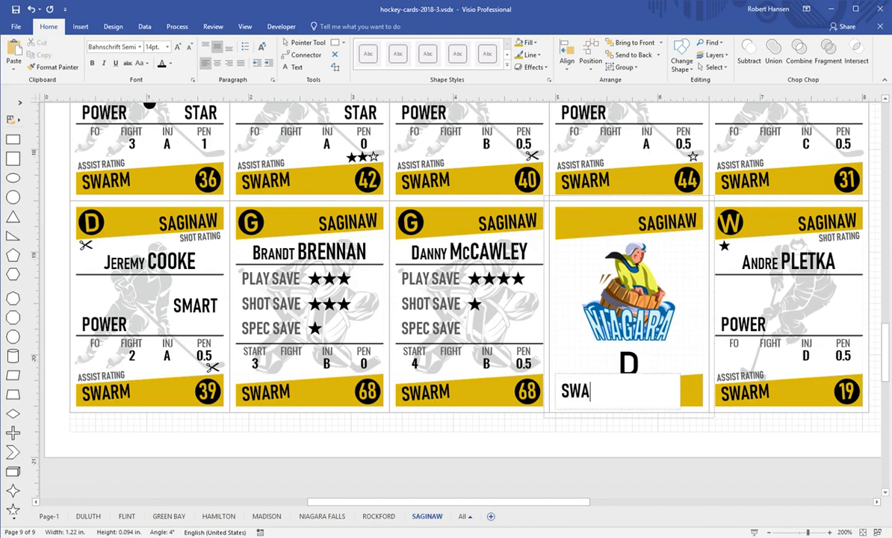
text(RM)
click(650, 433)
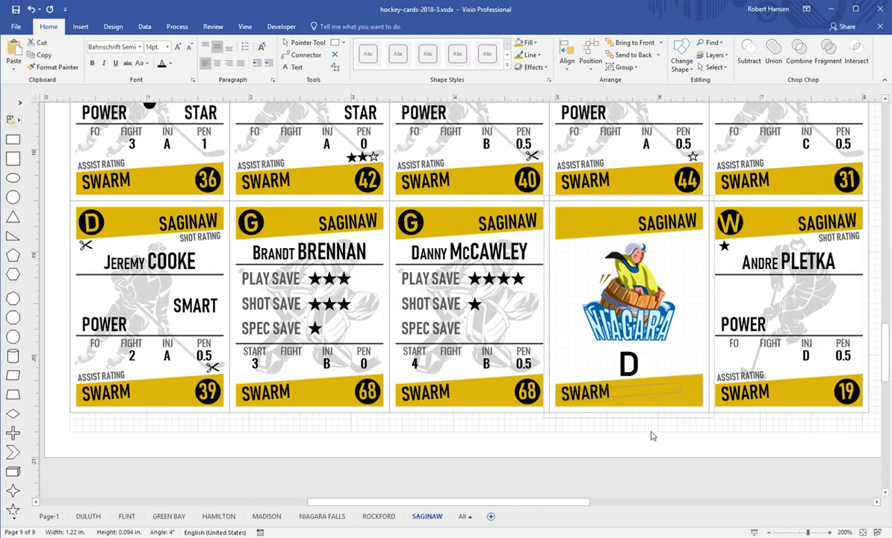
Delete the Niagara logo picture from the team logo card on the SAGINAW page
click(628, 363)
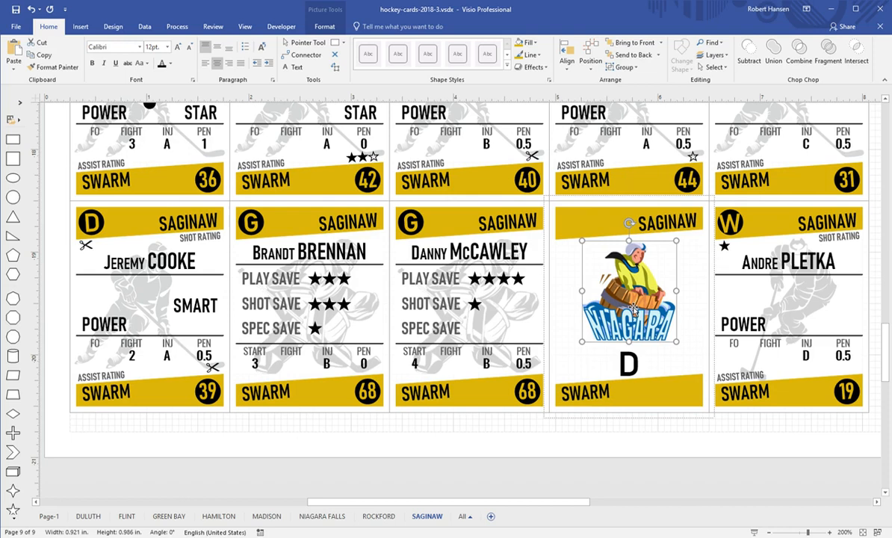
key(Delete)
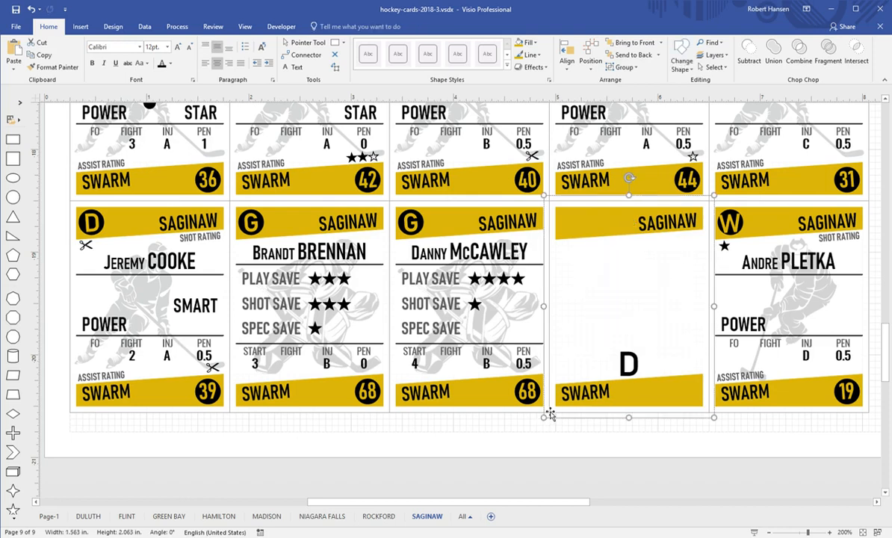
click(550, 443)
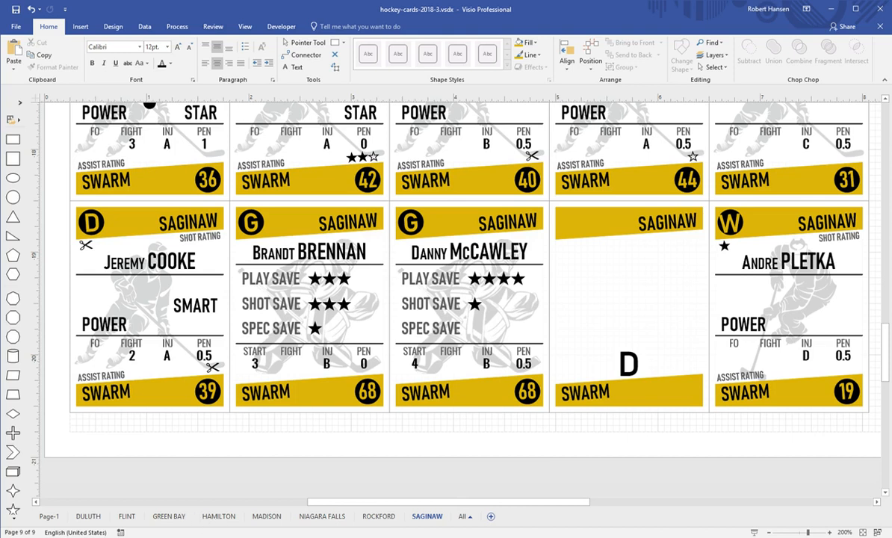
Open hockey-cards-2018.vsdx and copy the round Saginaw Swarm logo from the team card on its SAGINAW page
click(15, 25)
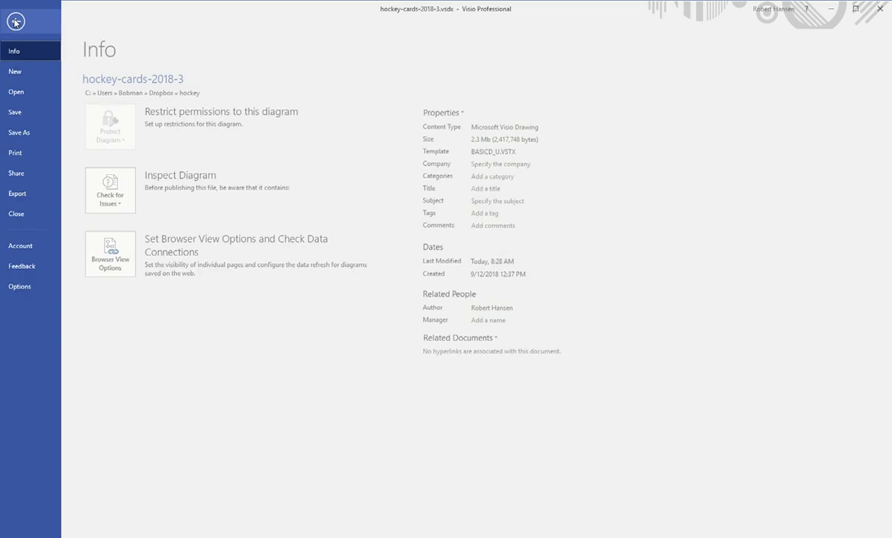
click(21, 91)
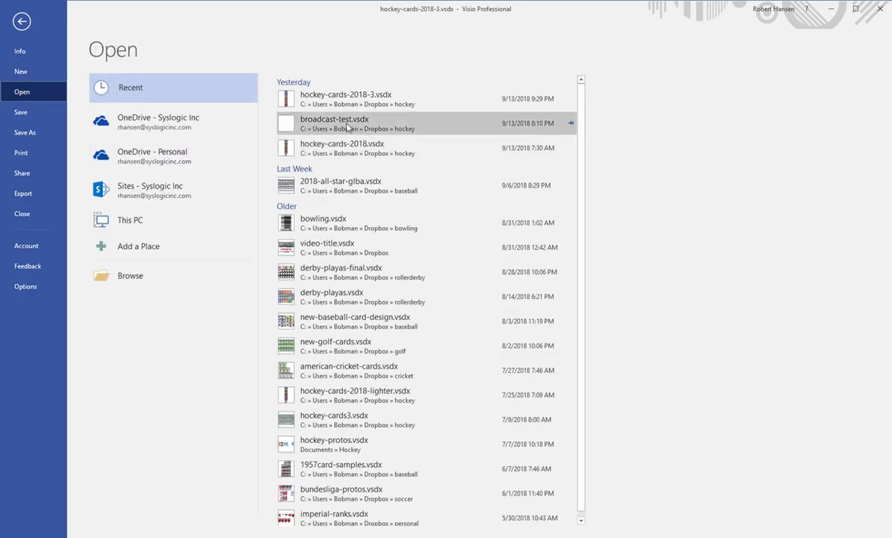
click(334, 149)
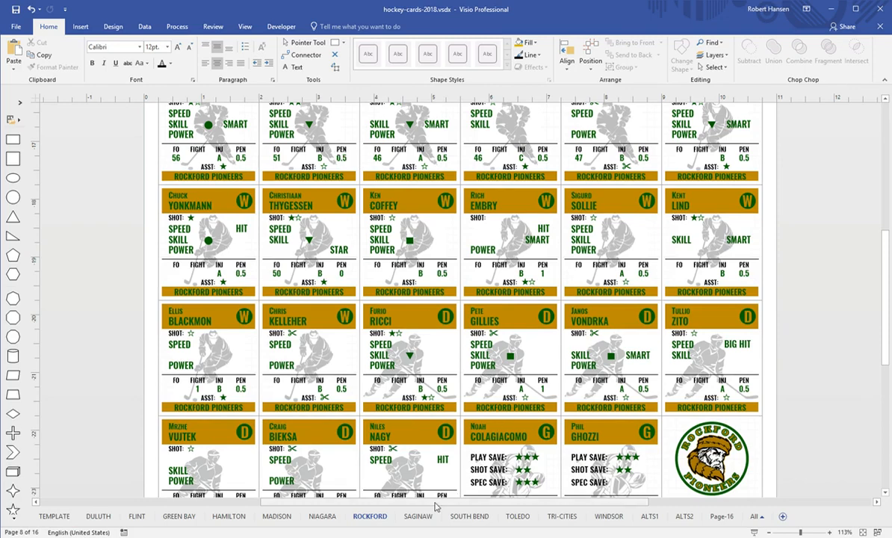
click(418, 516)
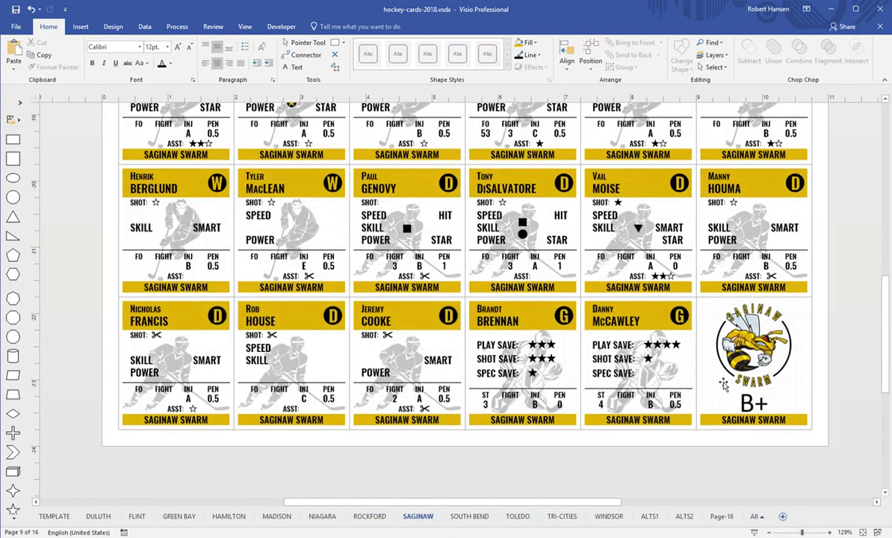
click(733, 342)
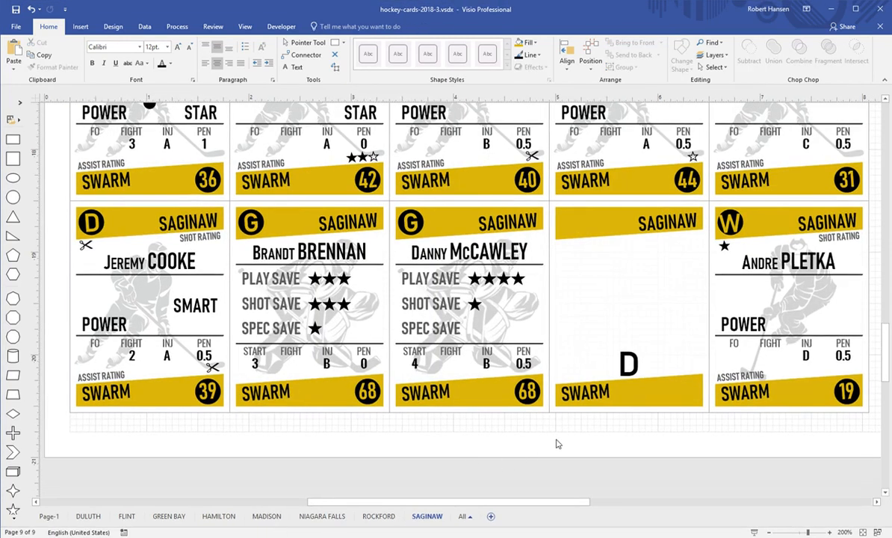
Paste the Swarm logo into hockey-cards-2018-3.vsdx, shrink it to about 1.01 by 1.08 in and center it above the logo card's letter grade
key(ctrl+v)
drag(552, 471, 626, 329)
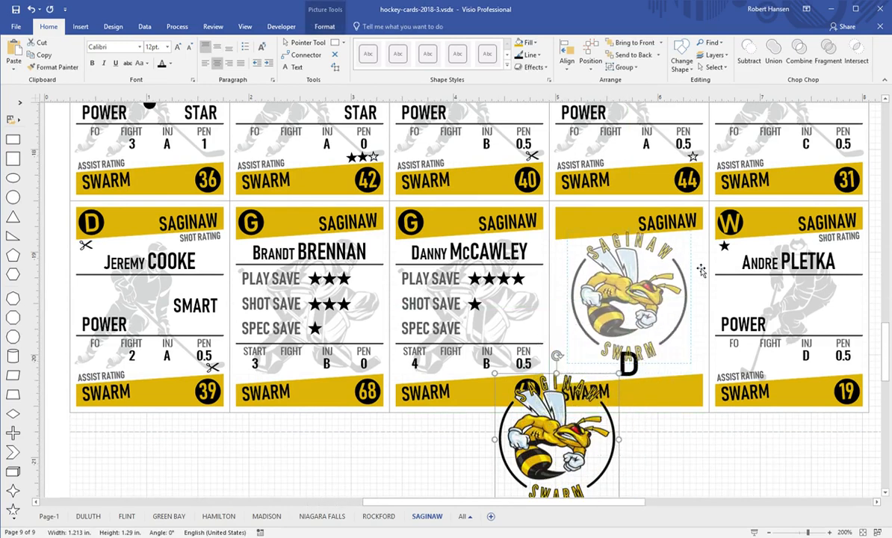
drag(692, 232, 681, 262)
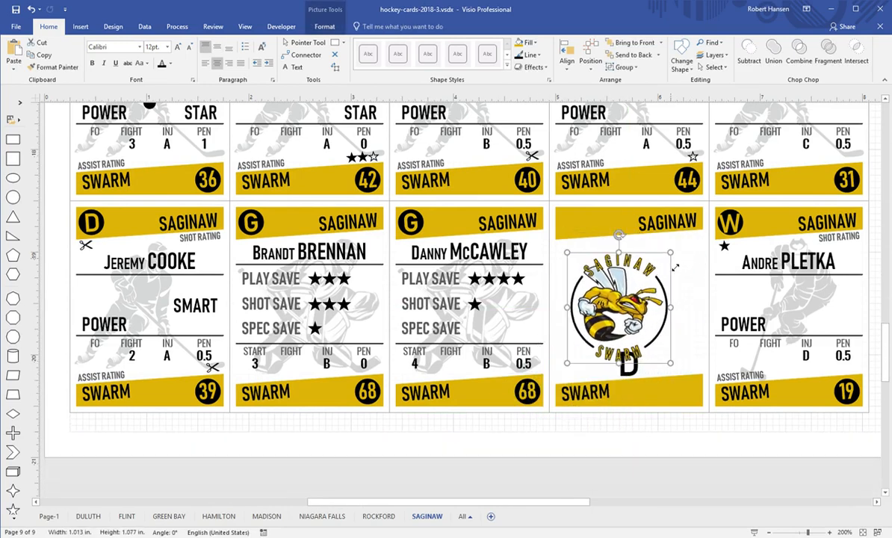
drag(636, 313, 647, 298)
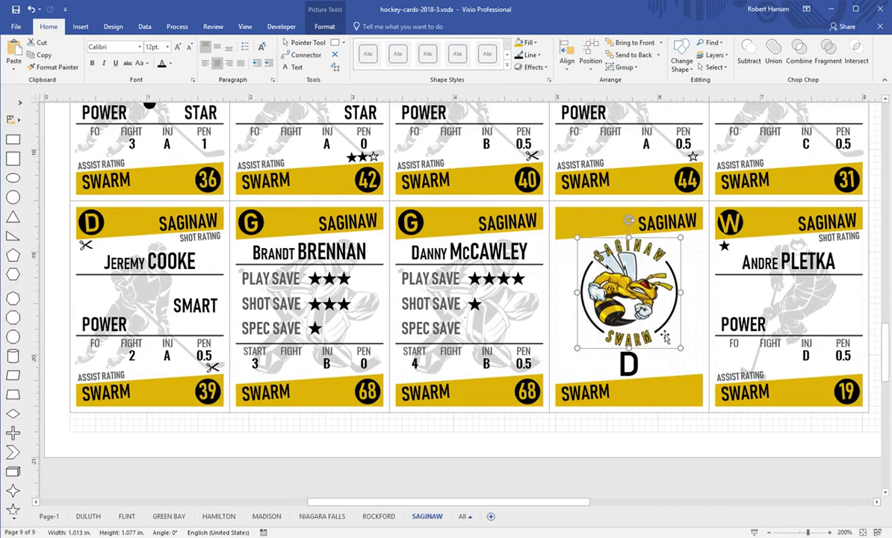
click(654, 430)
Replace the letter D beneath the Swarm logo with B+
click(639, 386)
double_click(633, 371)
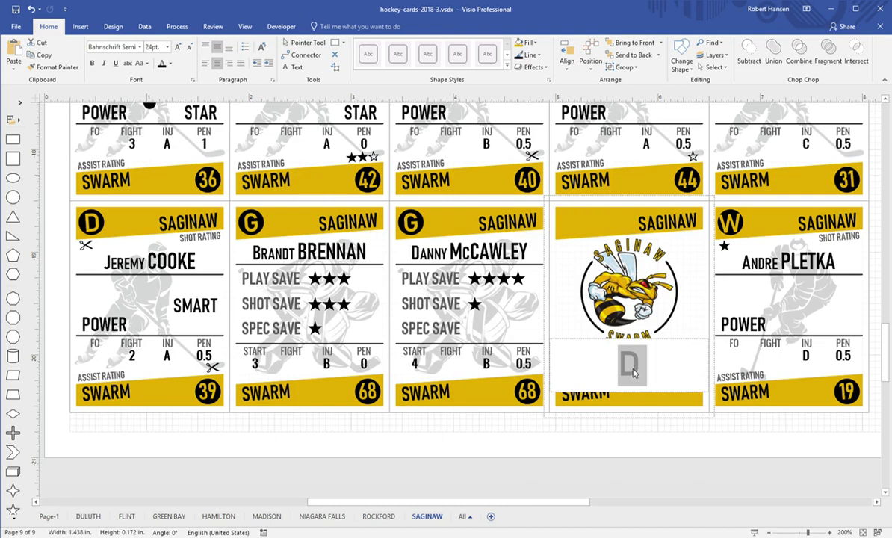
text(B+)
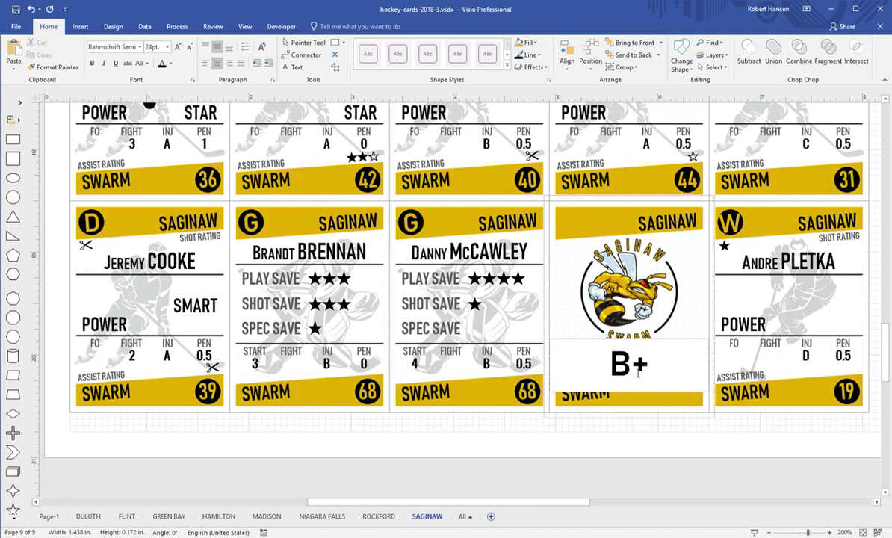
click(660, 430)
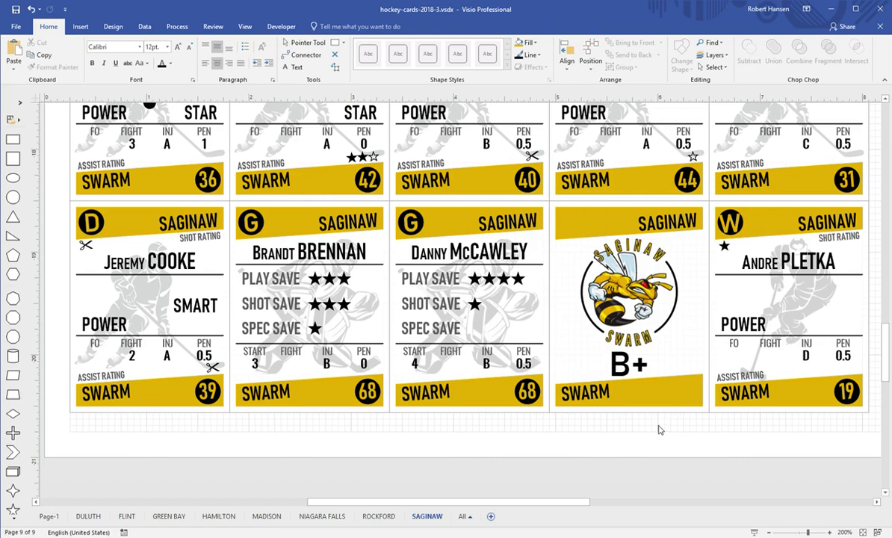
Review the whole SAGINAW card sheet at 96% zoom, from the bottom row up to the first row of centers
click(797, 533)
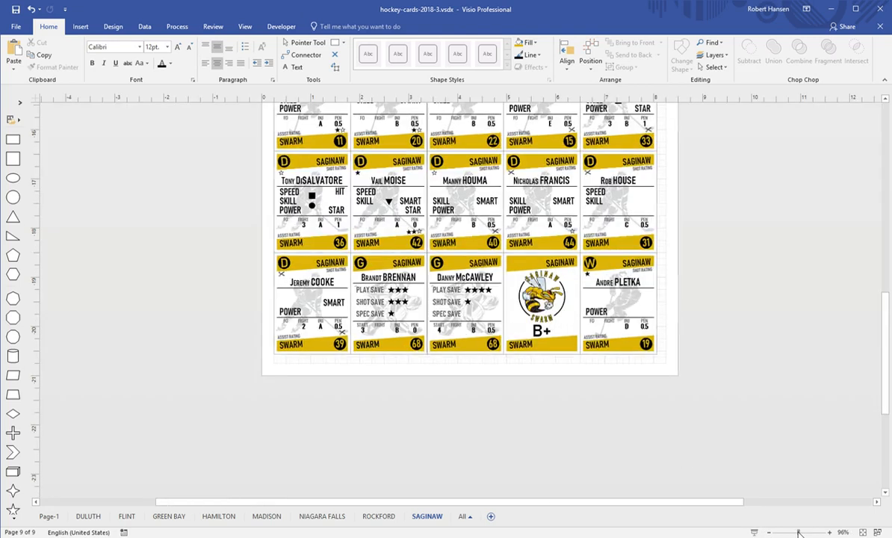
scroll(742, 412, up, 8)
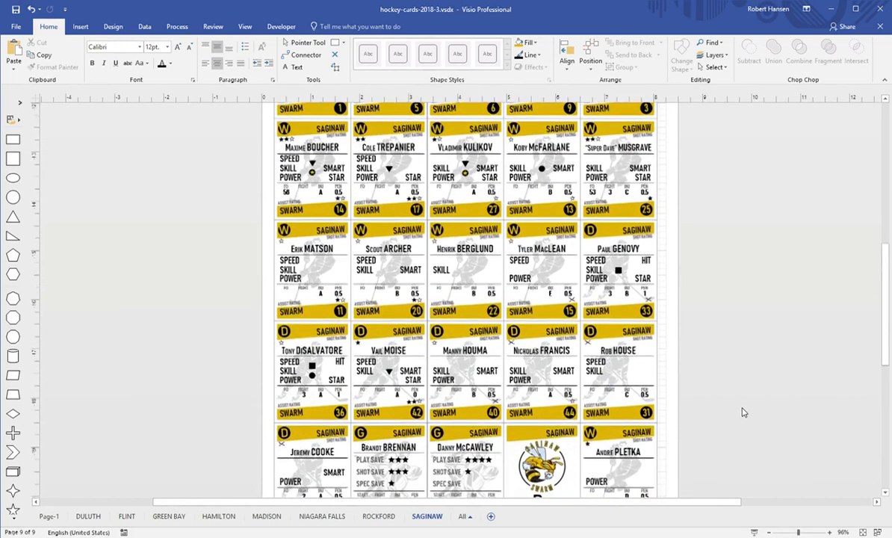
scroll(742, 412, down, 3)
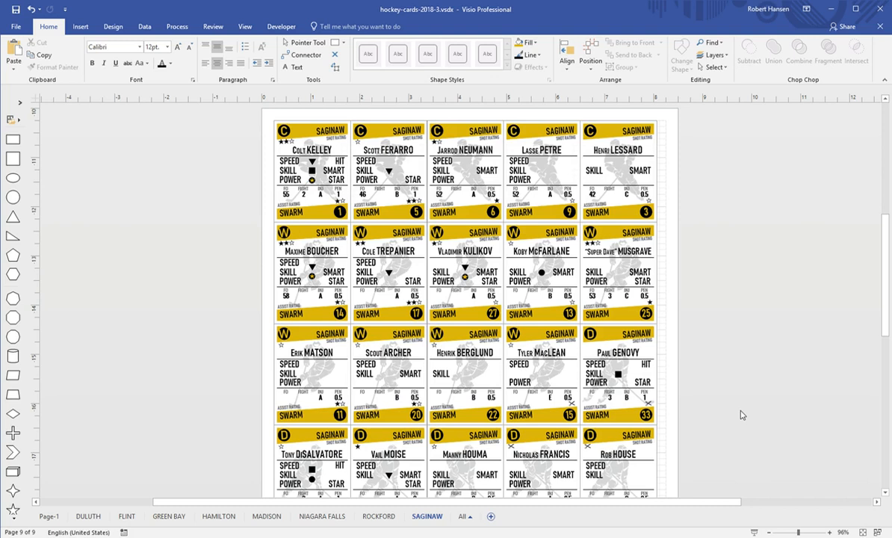
scroll(713, 449, up, 3)
scroll(713, 450, down, 3)
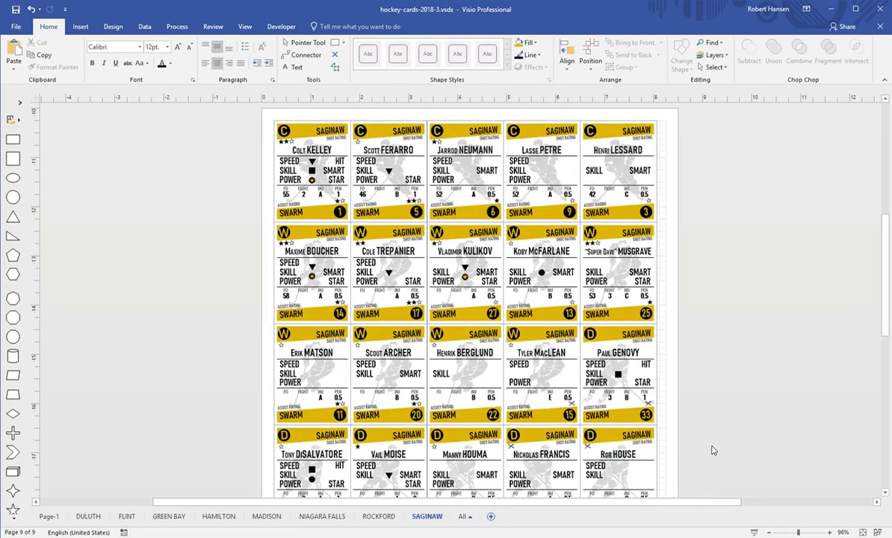